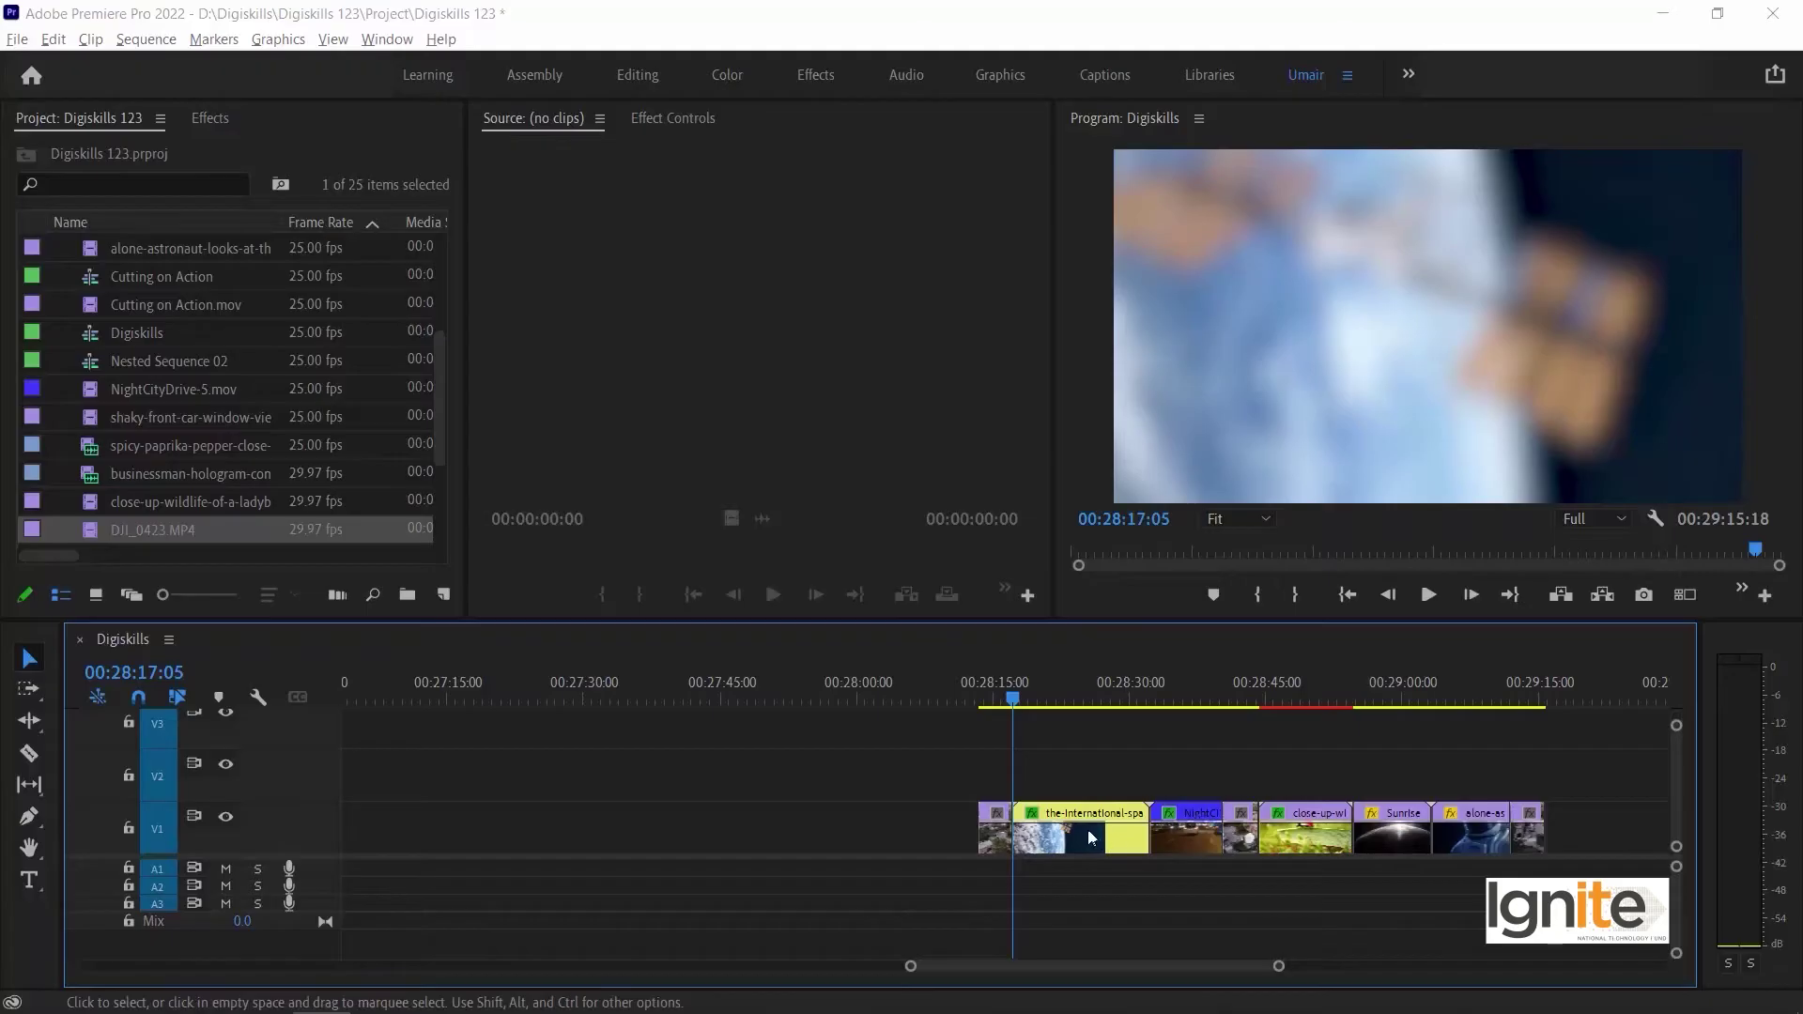
# Examine the Gaussian Blur settings of the international space station clip on V1 and briefly play its opening.
pyautogui.click(1109, 841)
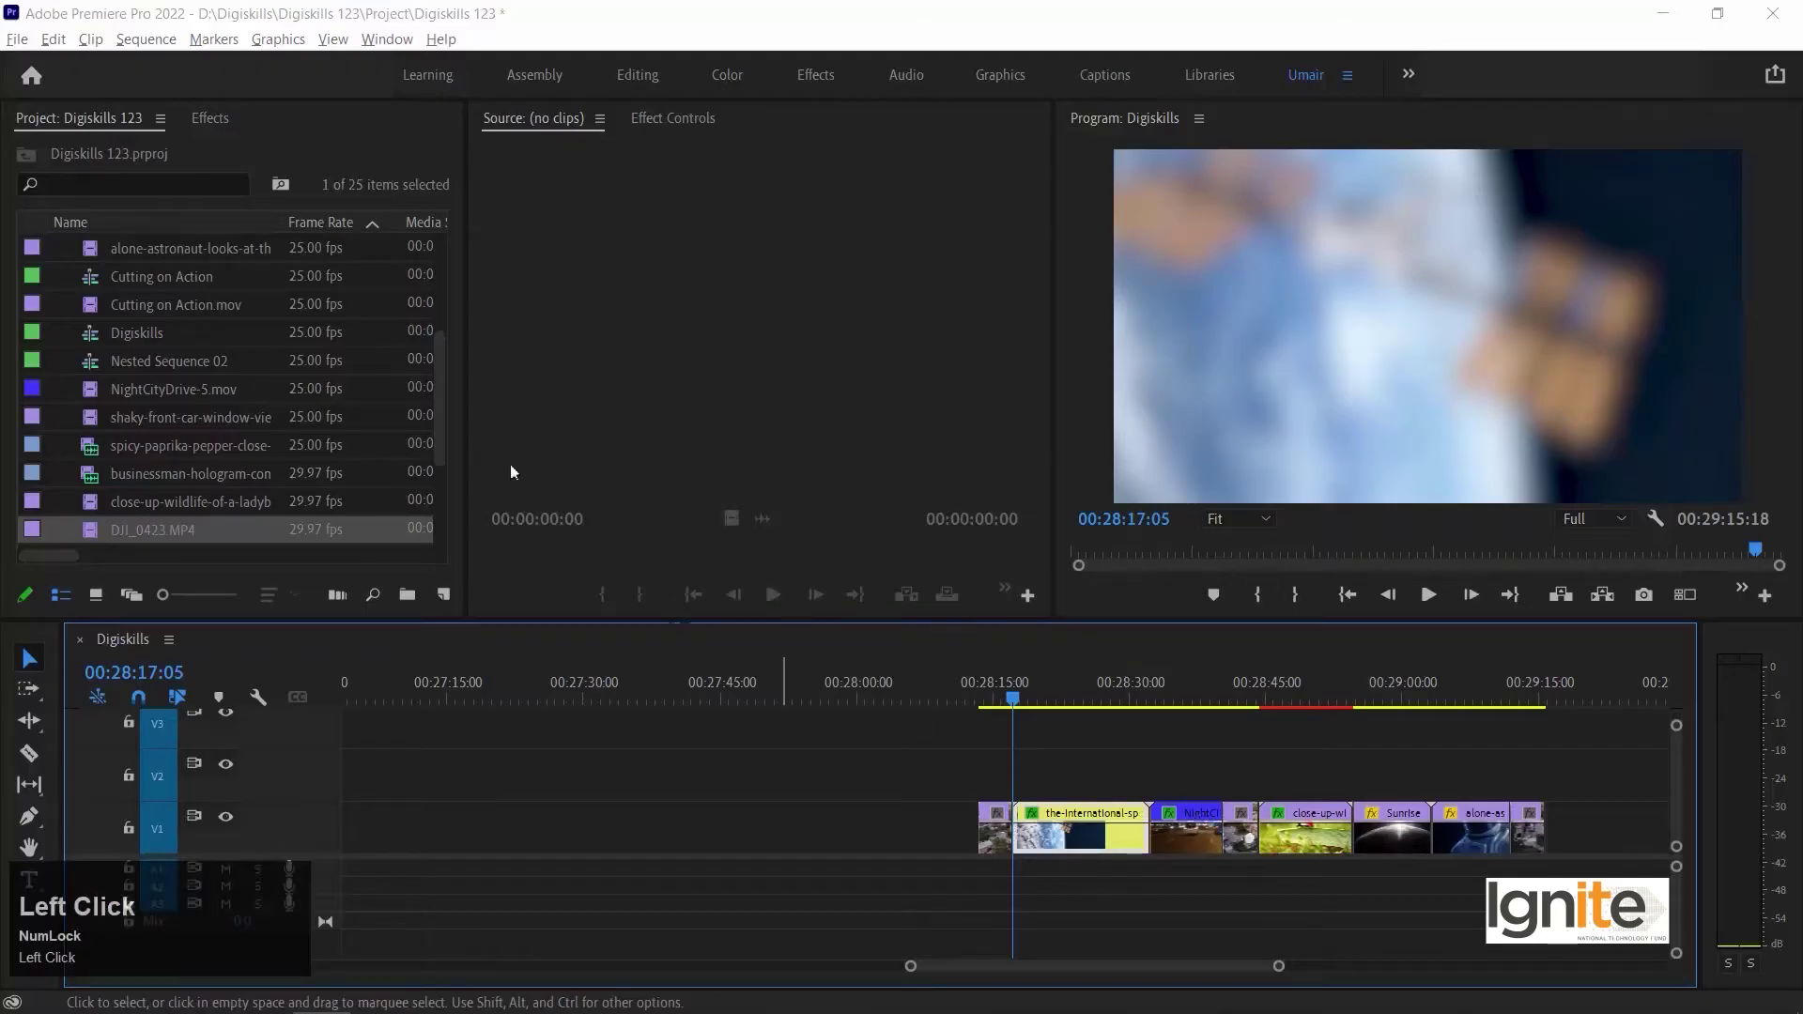
pyautogui.click(672, 117)
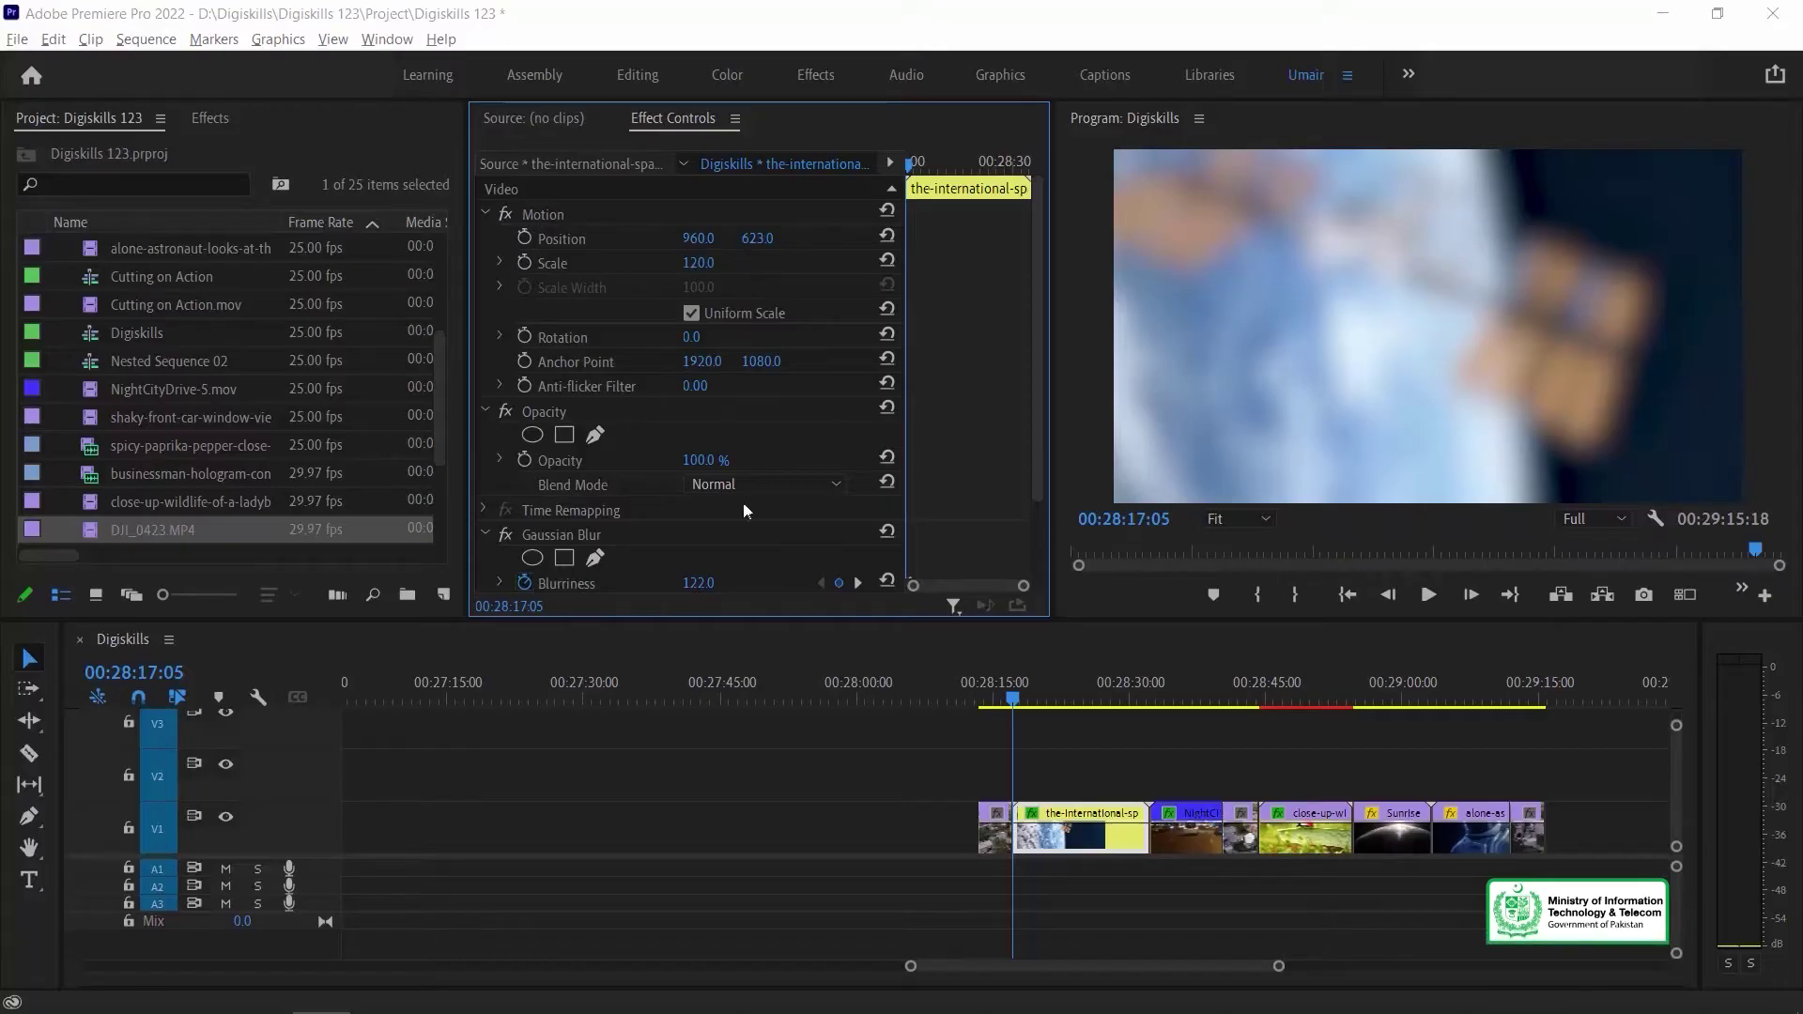
pyautogui.moveTo(1039, 366); pyautogui.dragTo(1041, 522)
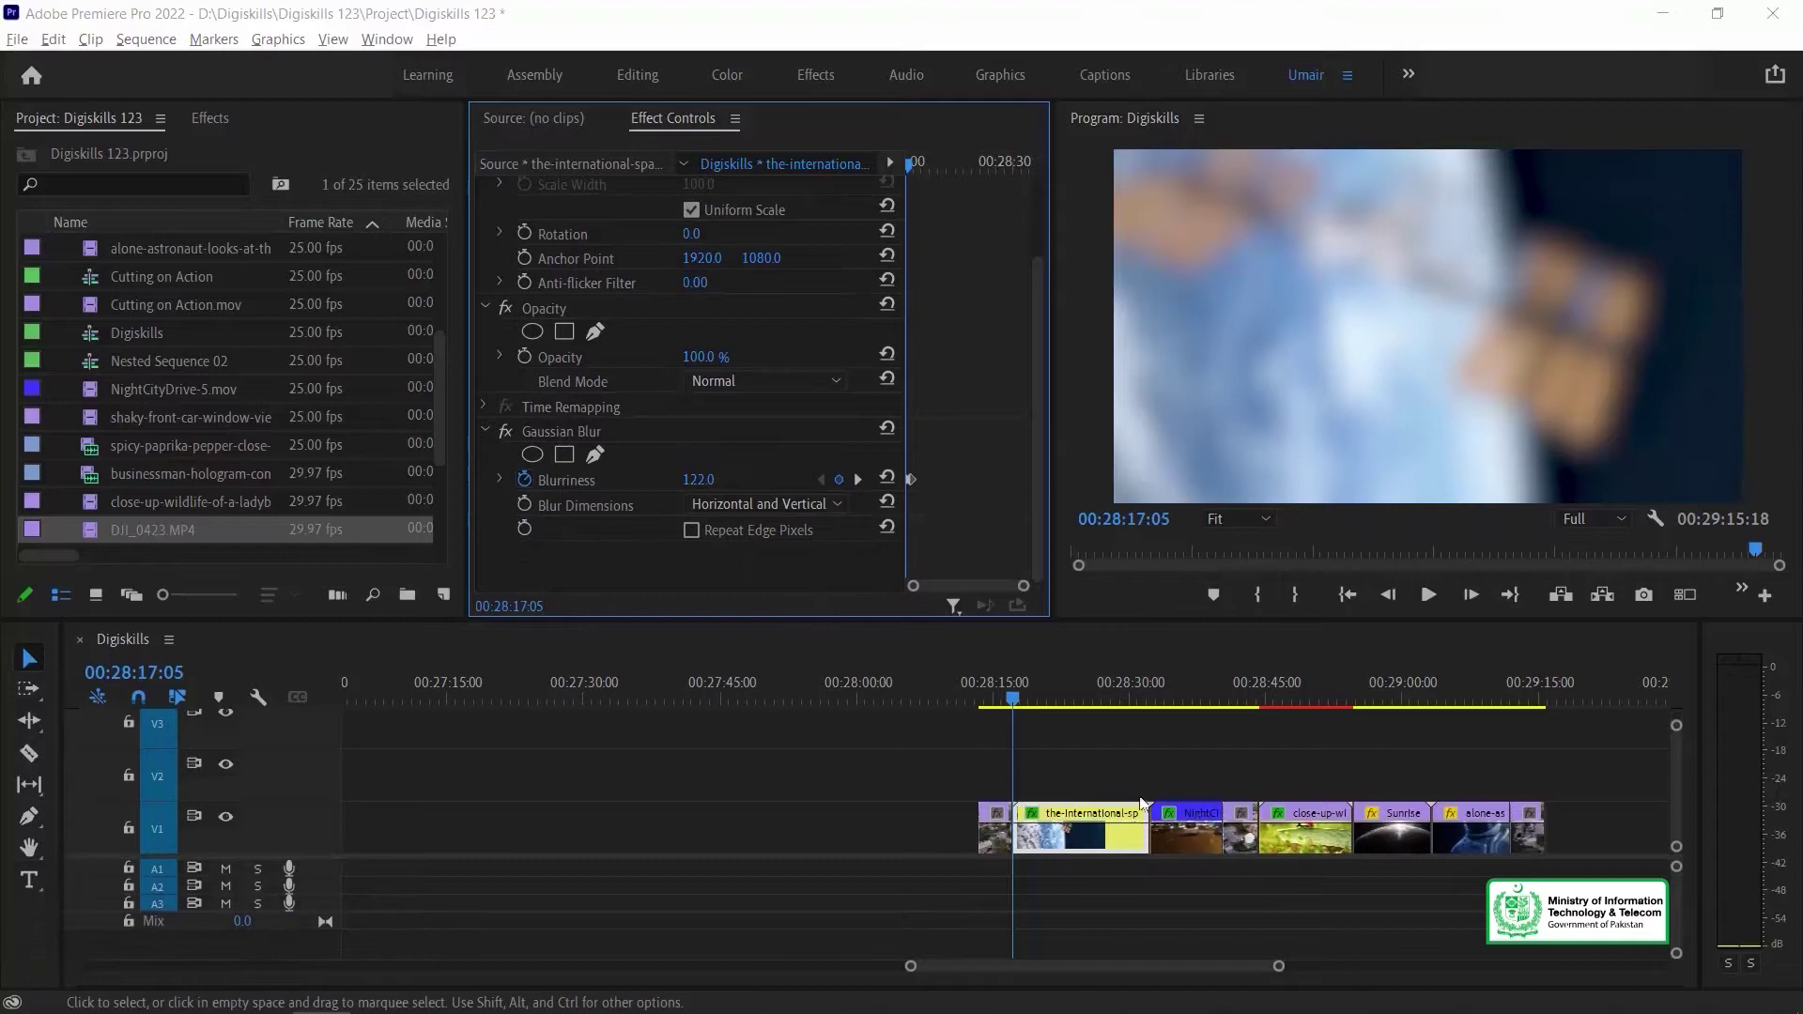
pyautogui.click(1101, 738)
pyautogui.press('space')
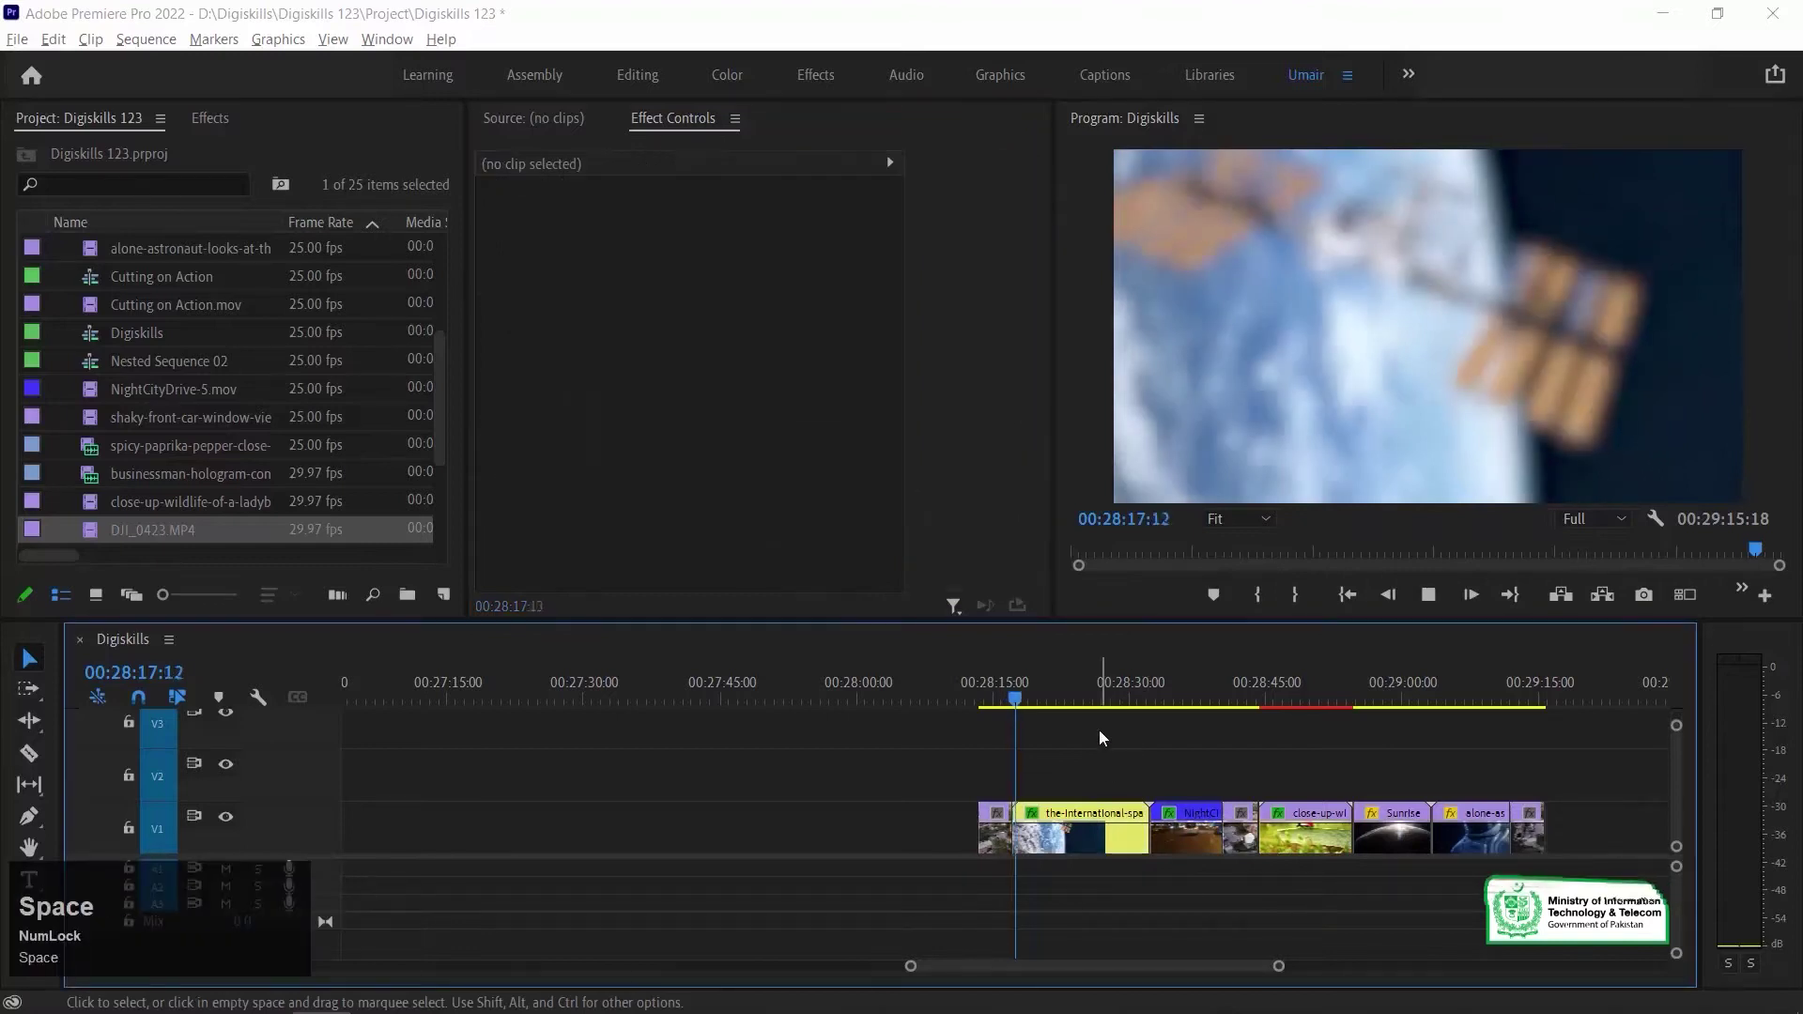
pyautogui.press('space')
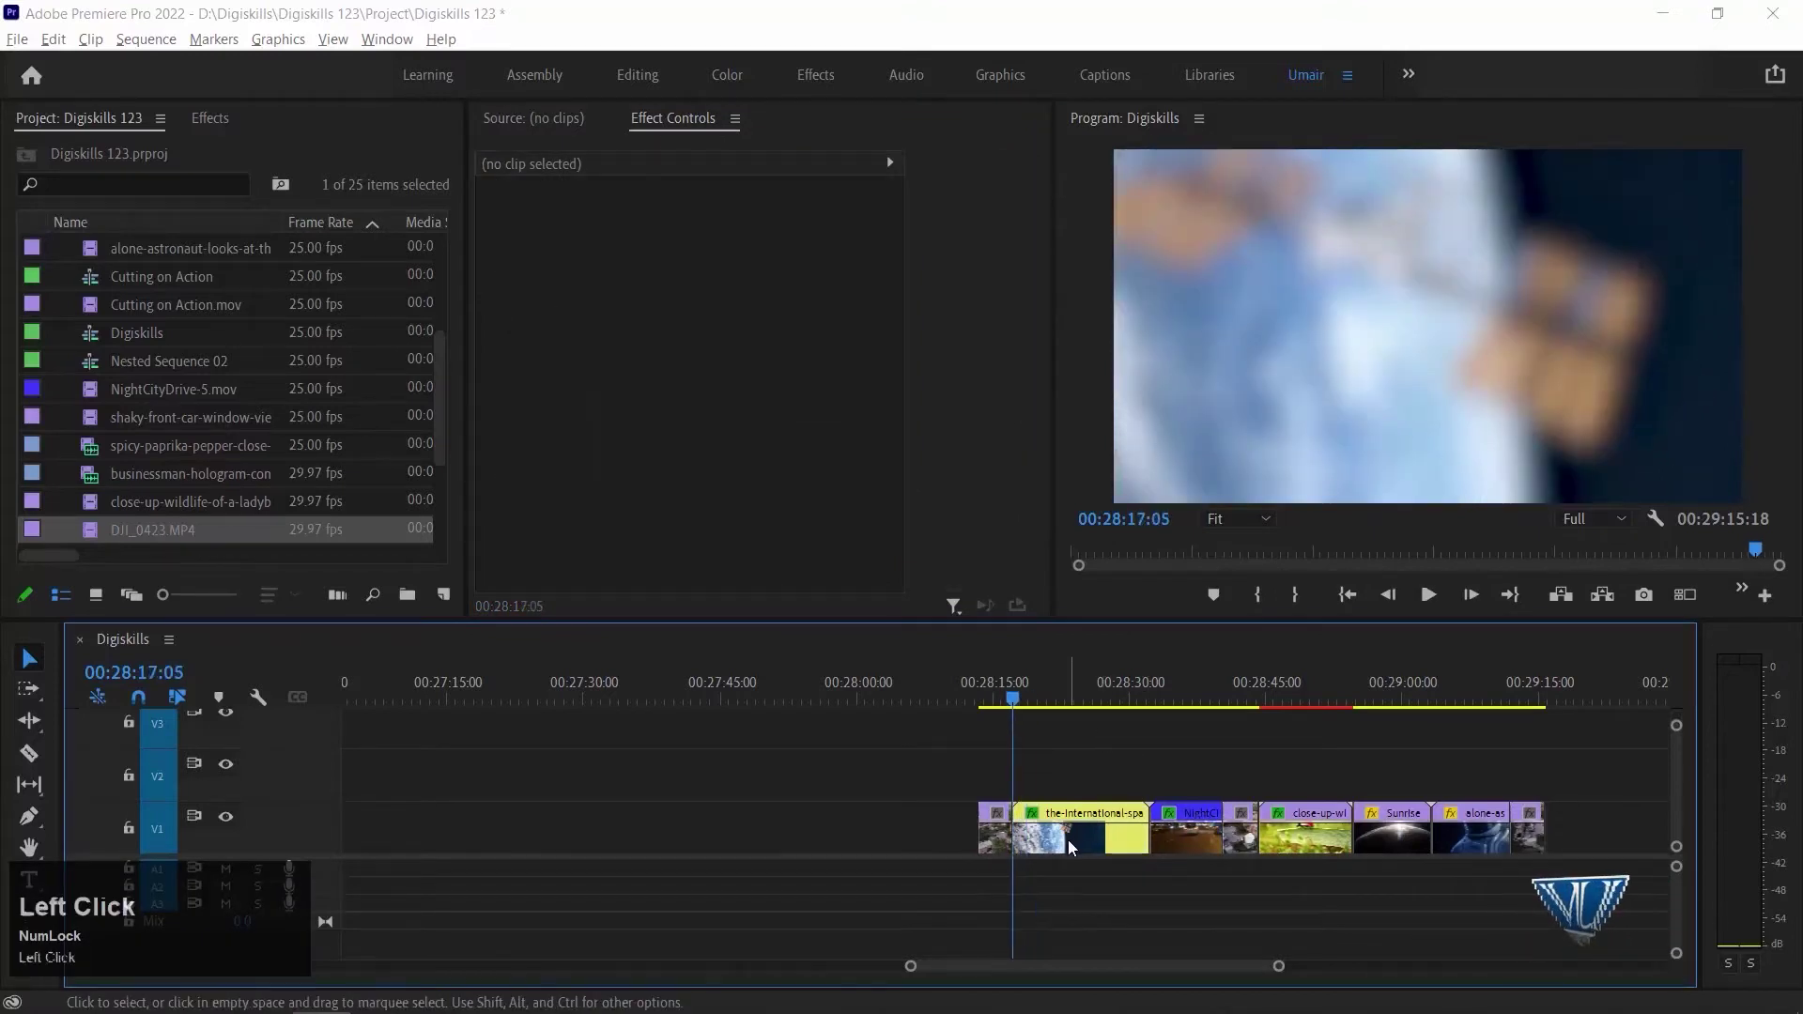
# Inspect the Blurriness keyframes of the space station clip up close, moving from the first keyframe to the second and back.
pyautogui.click(1074, 836)
pyautogui.moveTo(1033, 414); pyautogui.dragTo(875, 495)
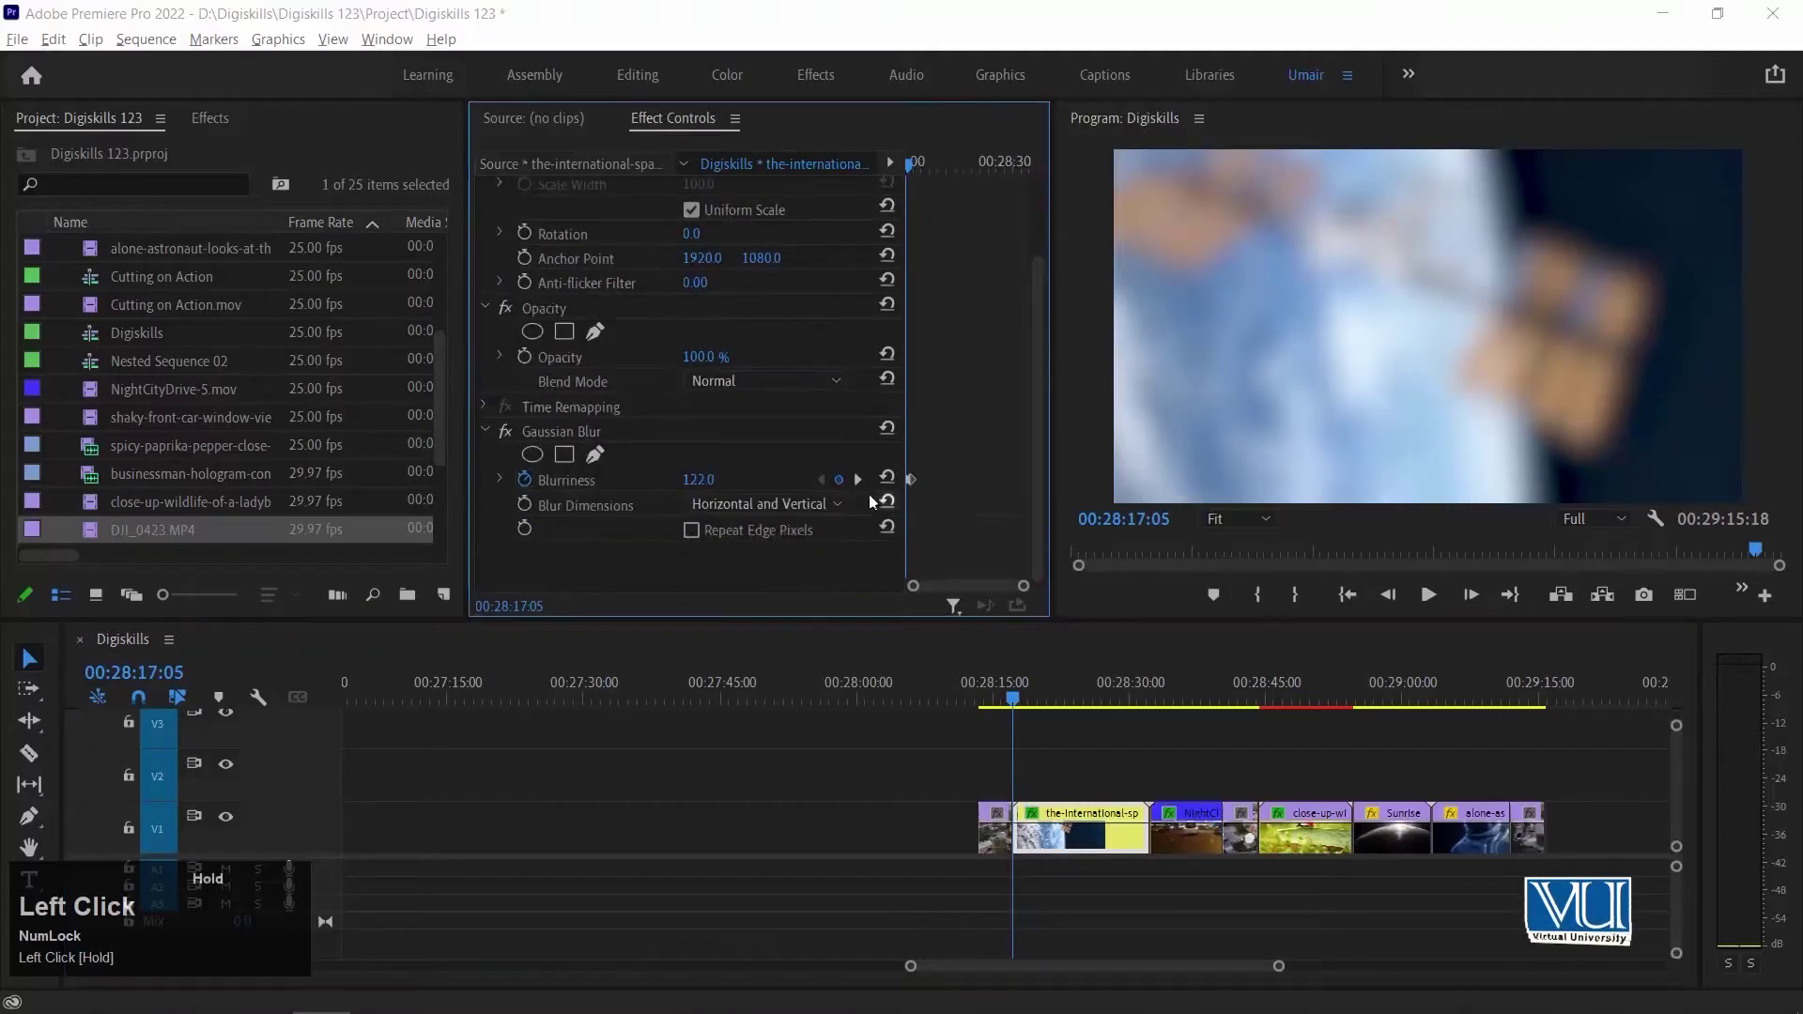
pyautogui.press('=')
pyautogui.press('=')
pyautogui.press('=')
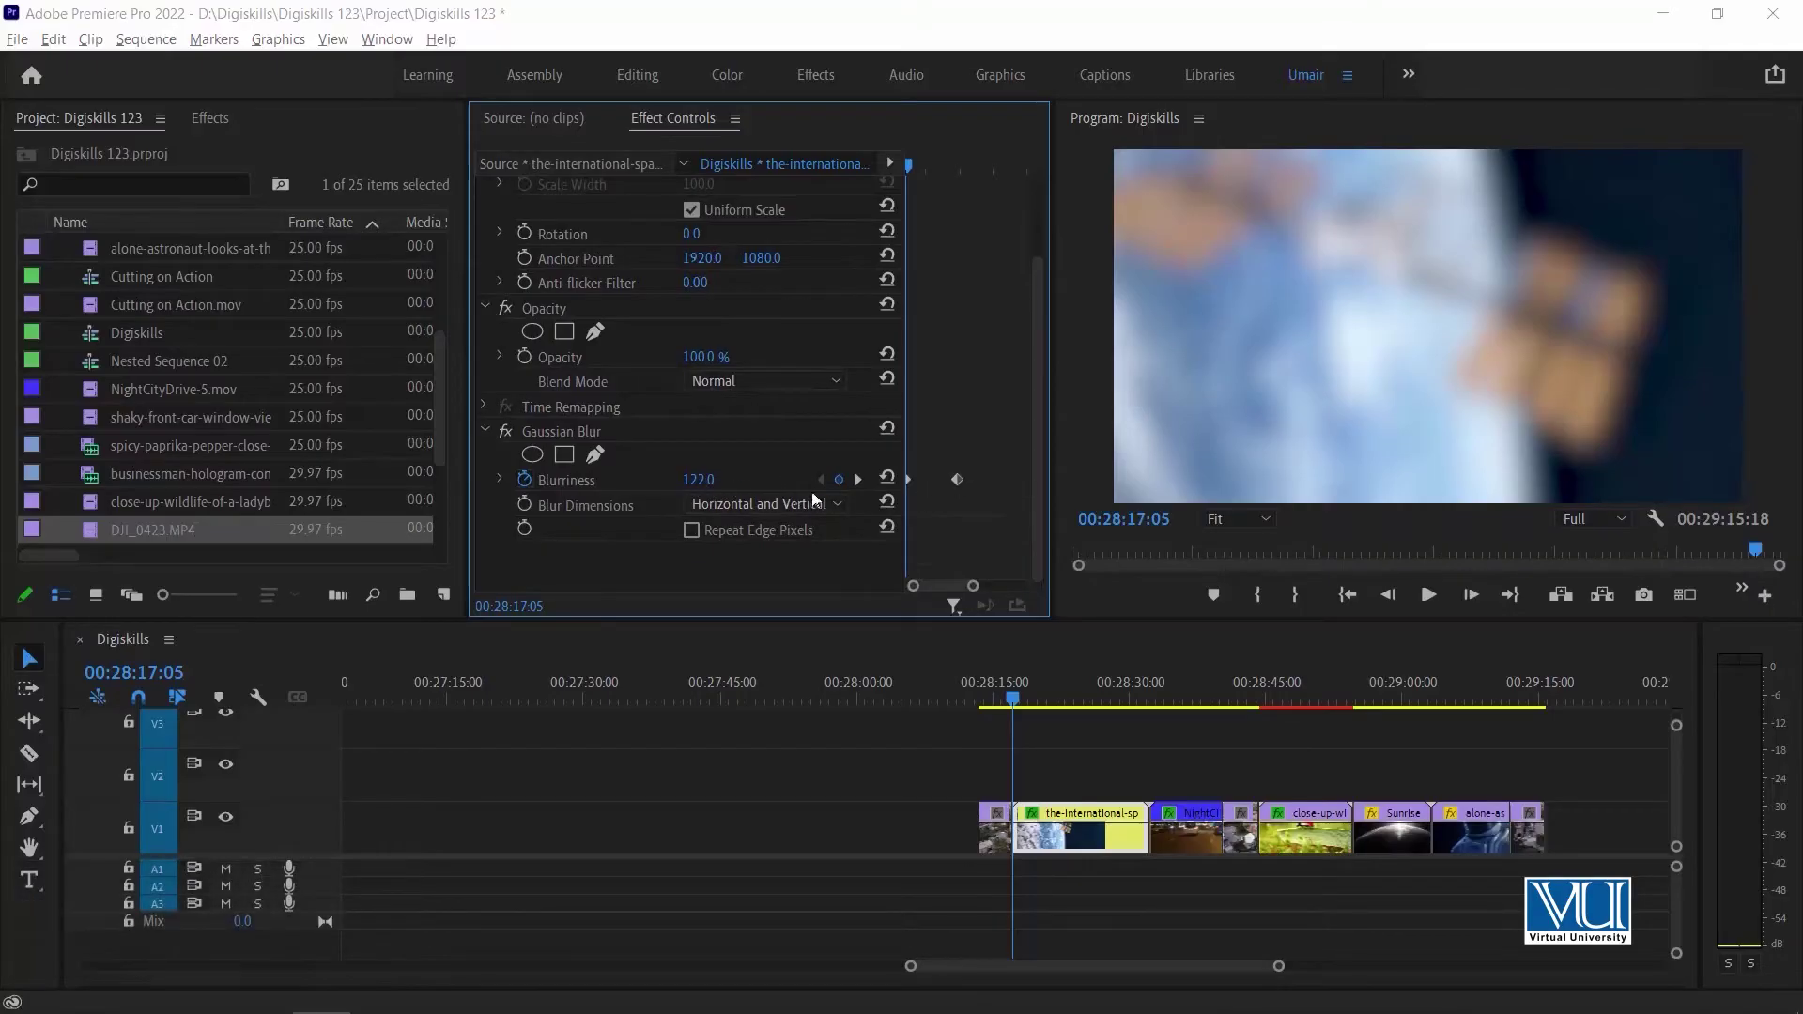
pyautogui.click(859, 480)
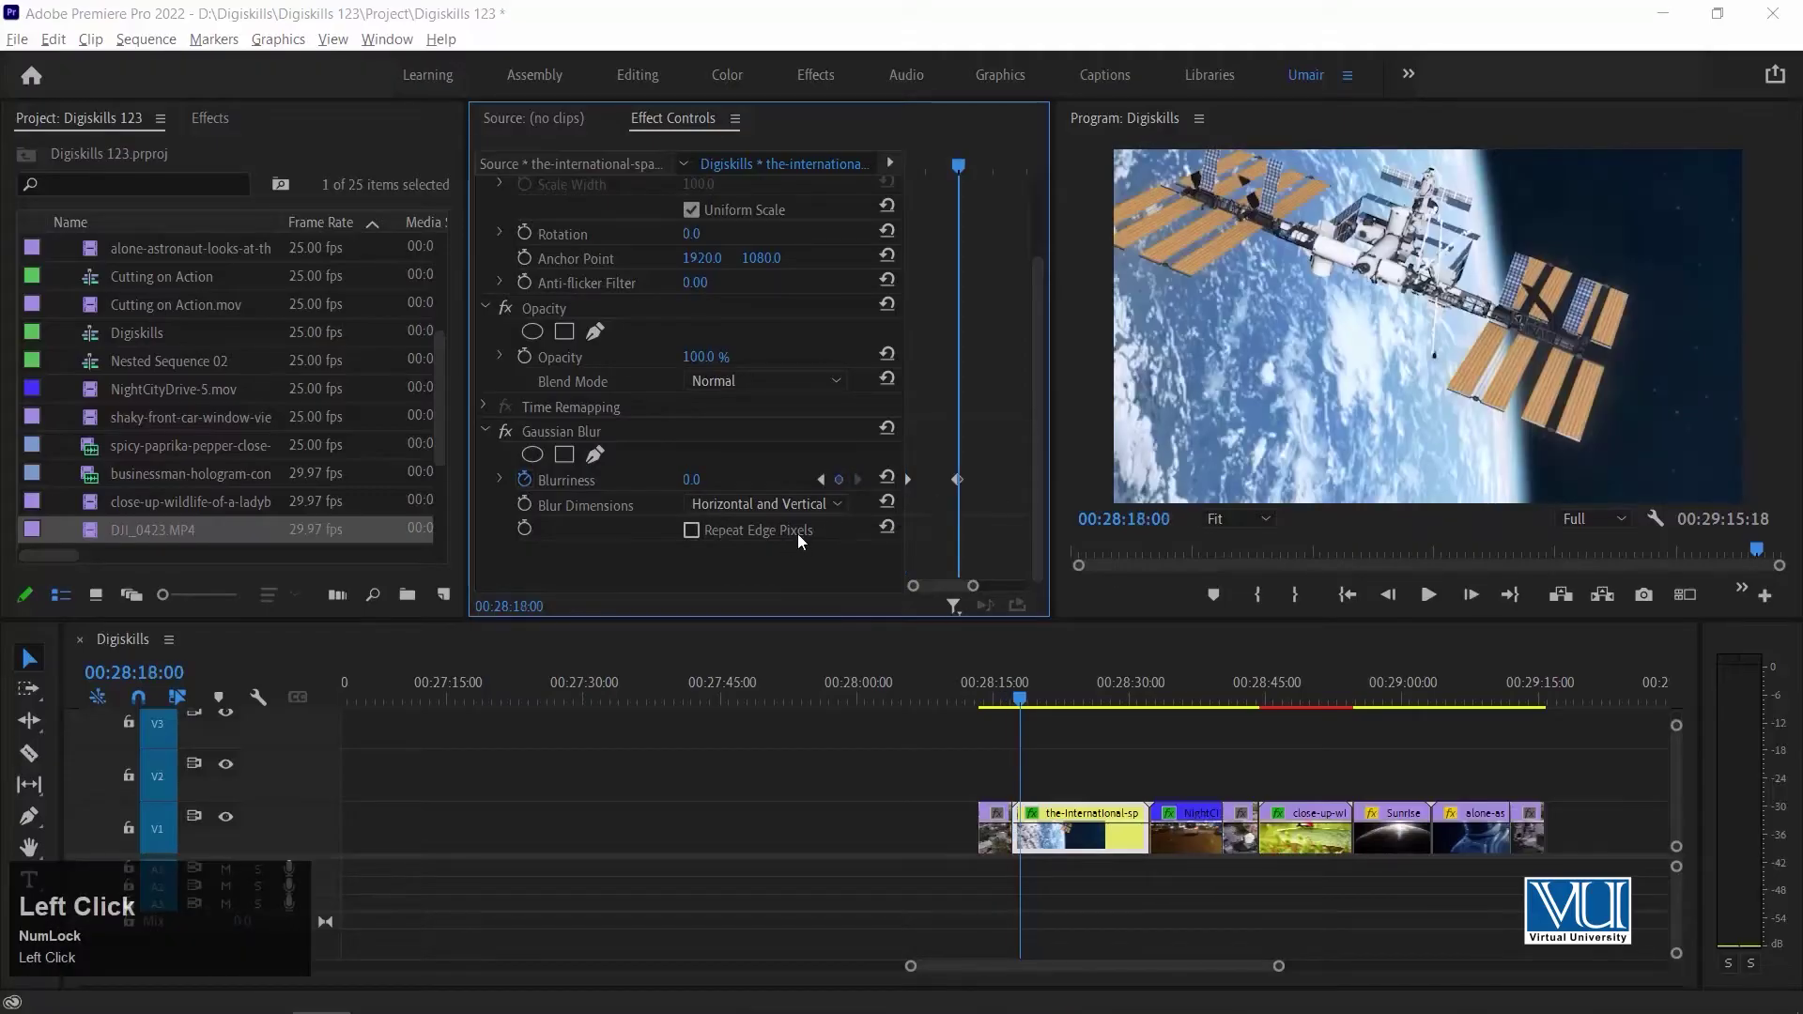
pyautogui.press('Up')
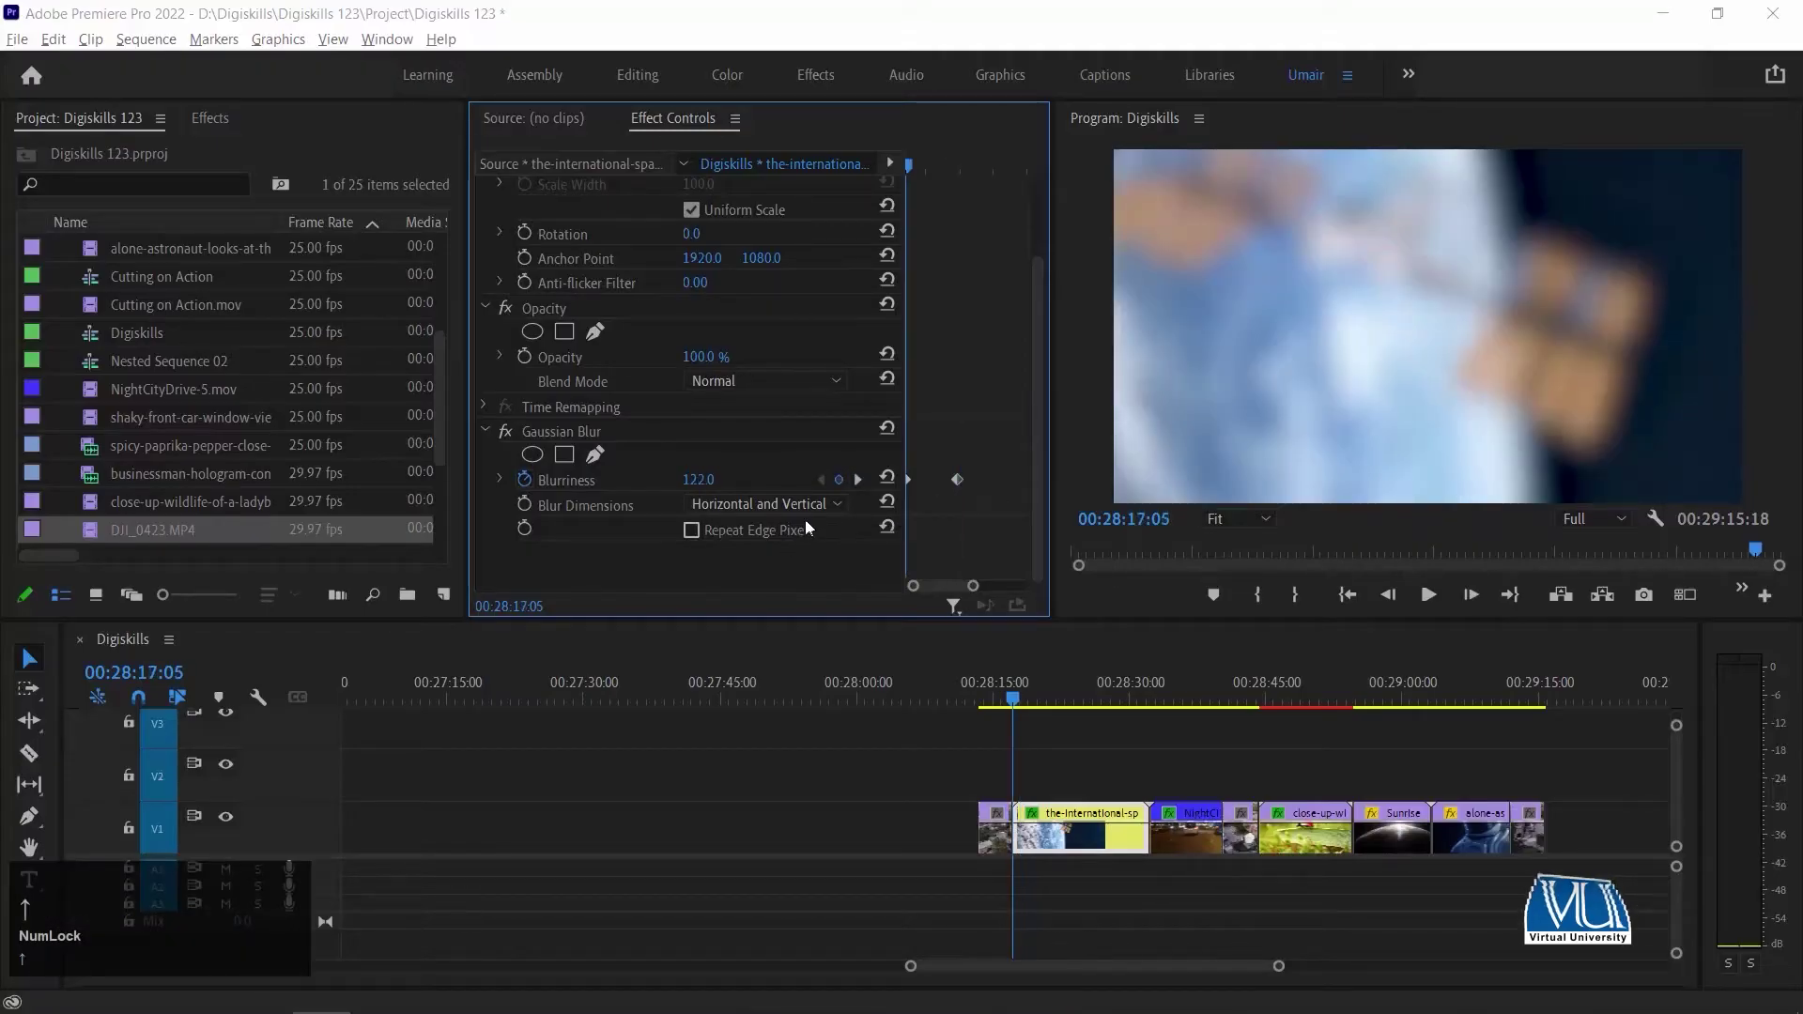
# Play the space station clip from its start to preview the Gaussian Blur animation.
pyautogui.press('=')
pyautogui.press('space')
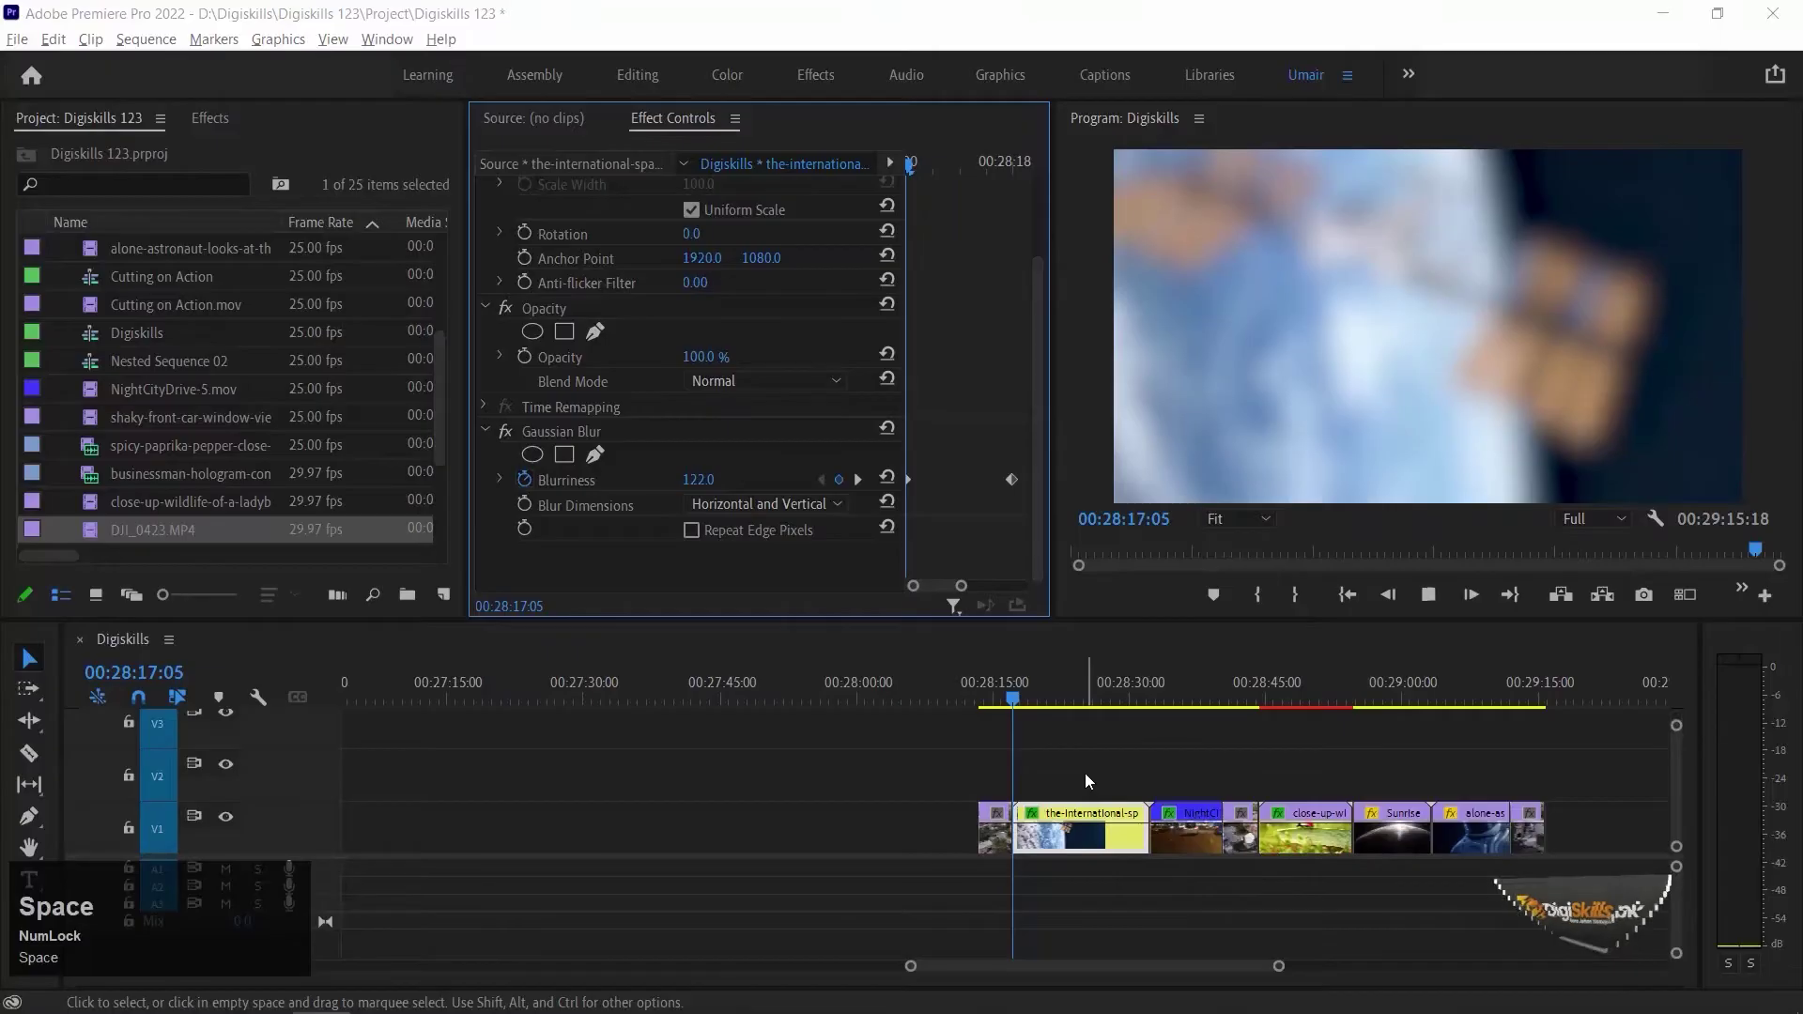
pyautogui.press('space')
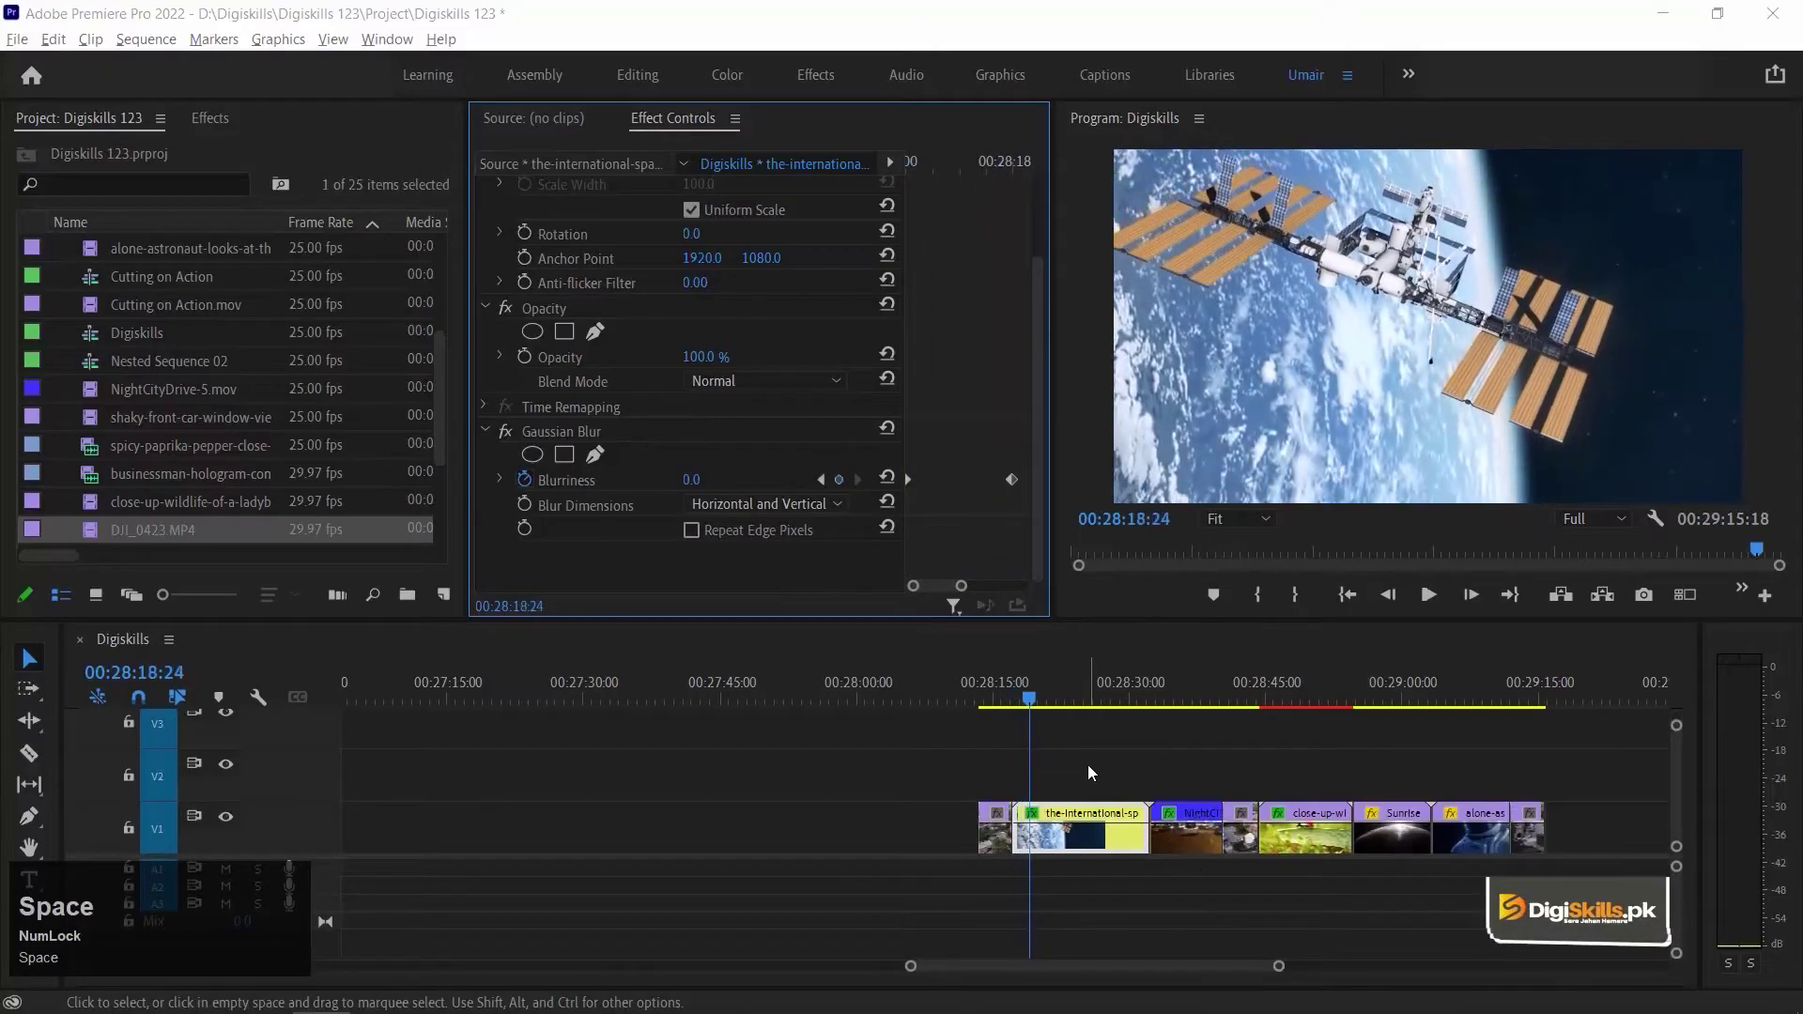
pyautogui.press('=')
pyautogui.click(1088, 749)
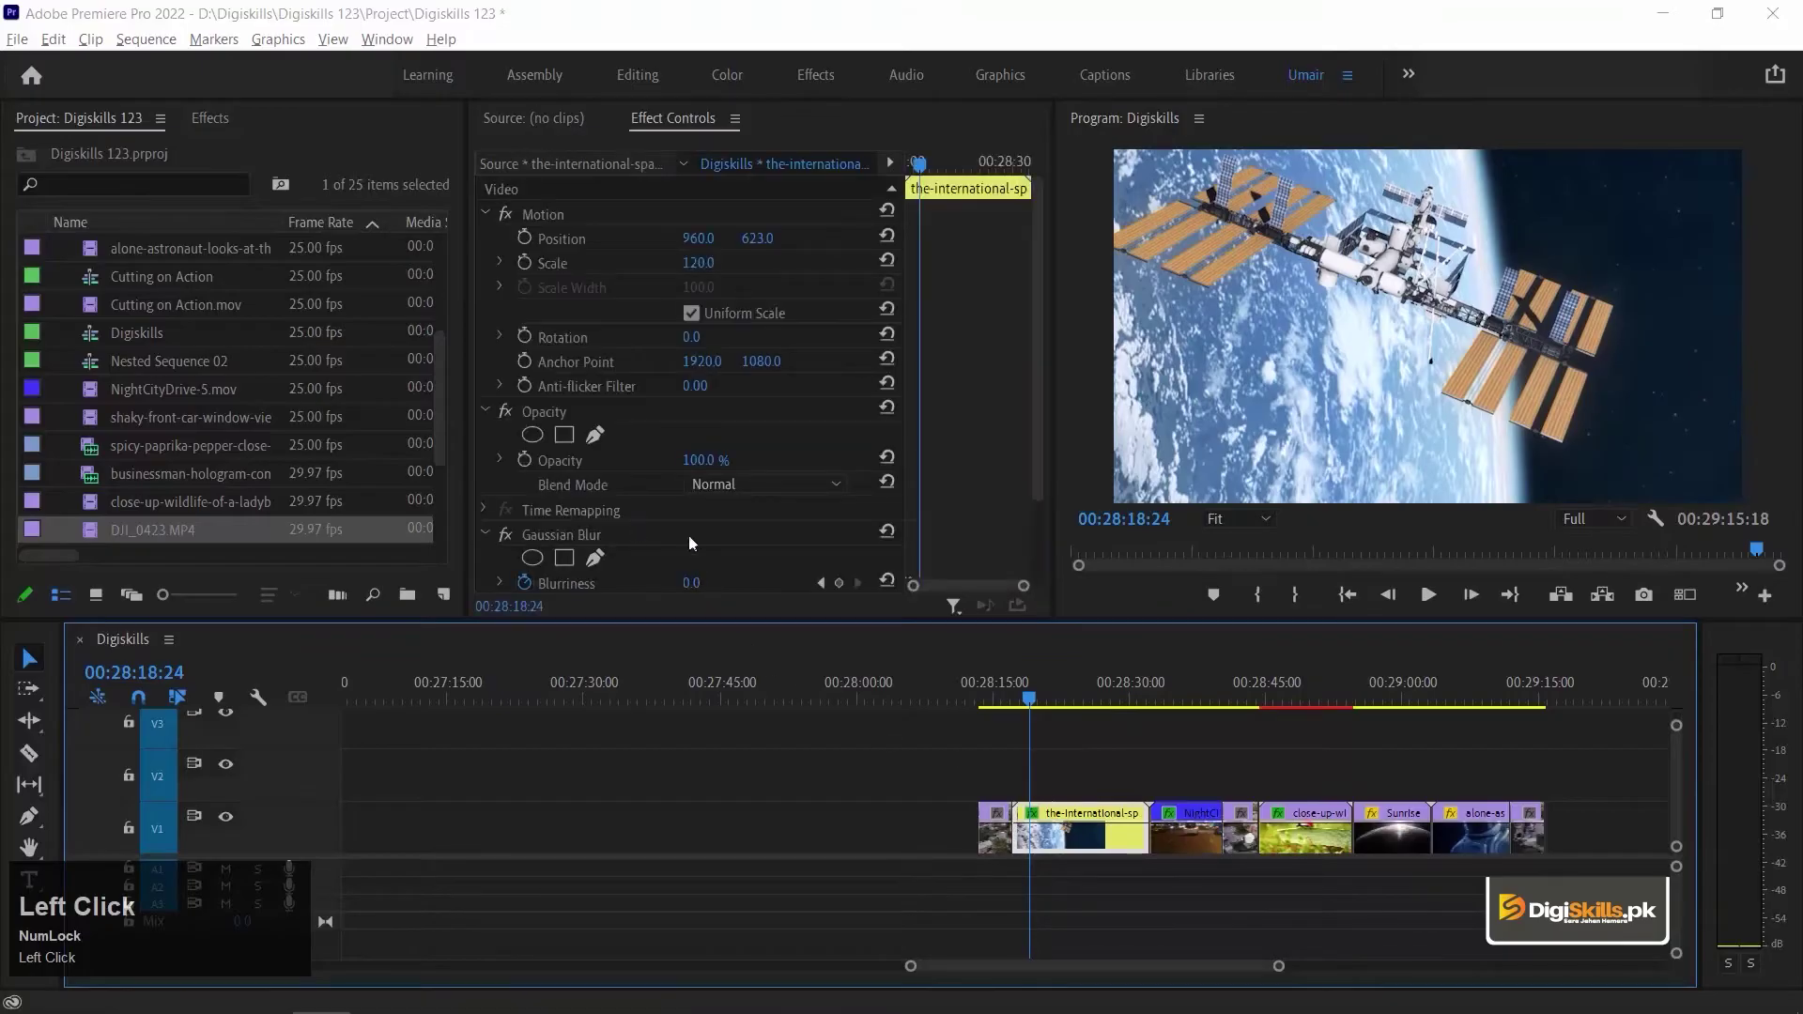
# Copy the international space station clip on V1 so its attributes can be reused.
pyautogui.click(1181, 699)
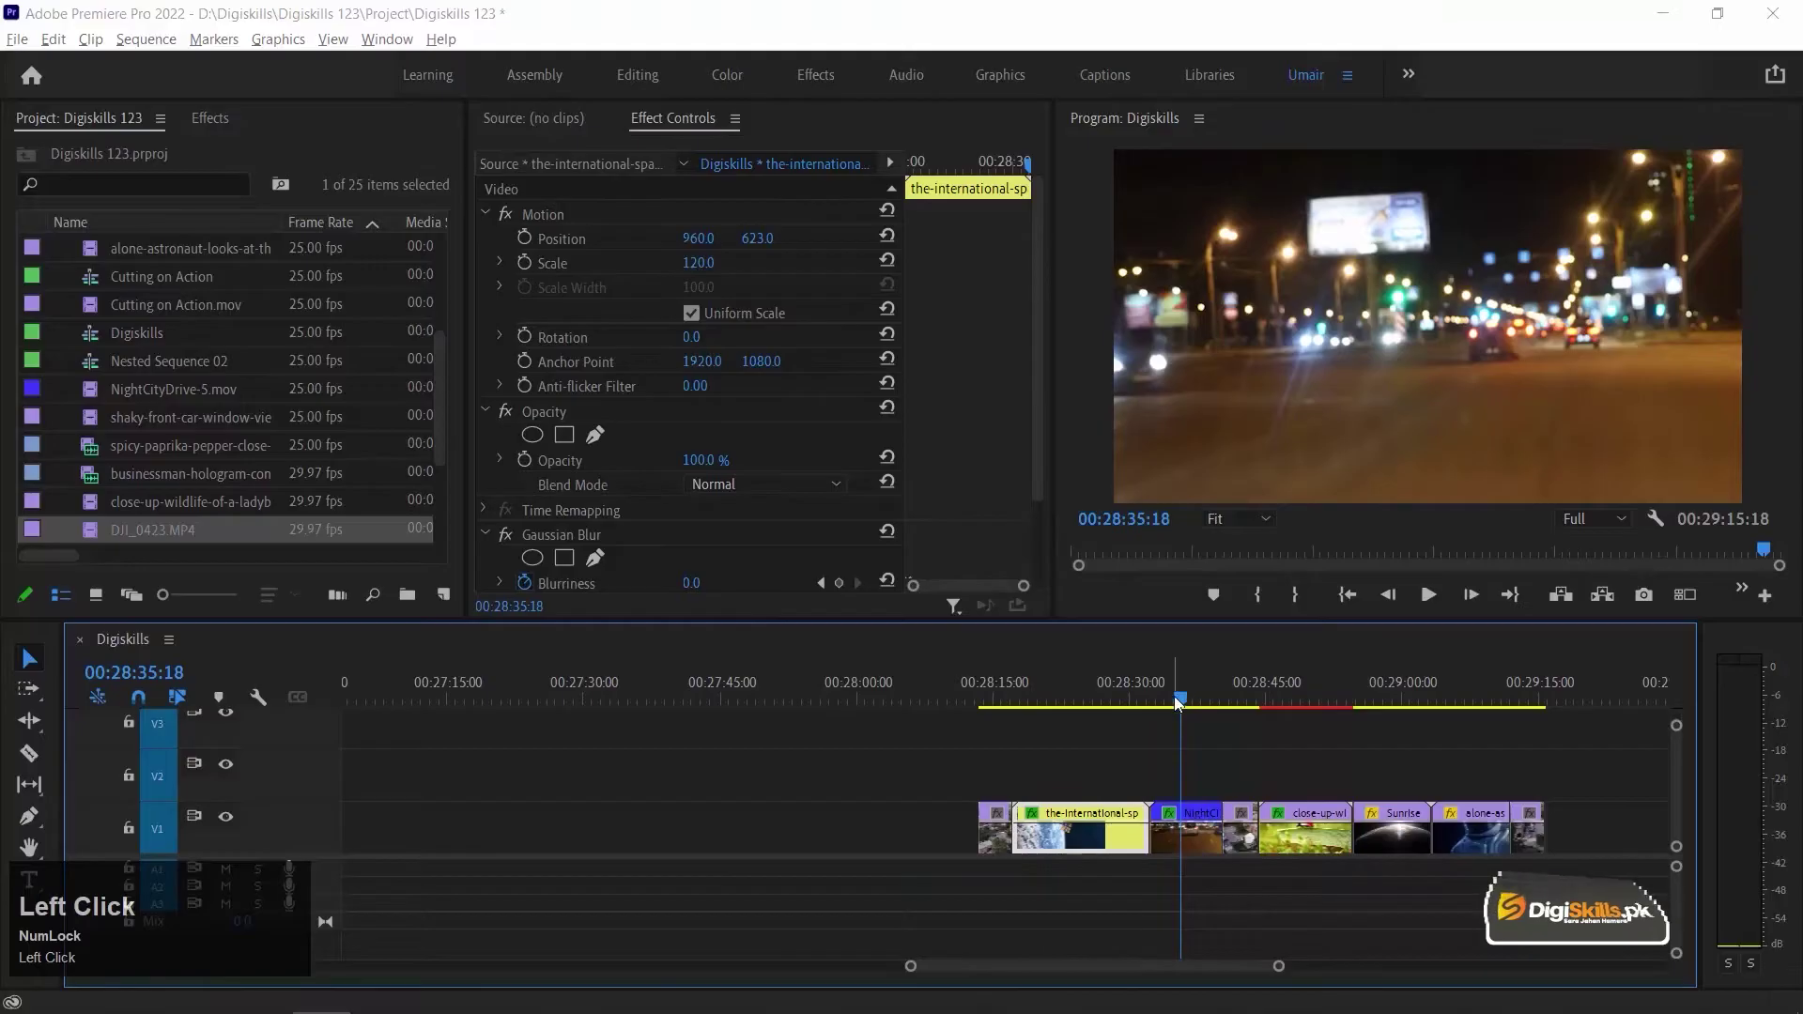
pyautogui.press('Up')
pyautogui.press('Up')
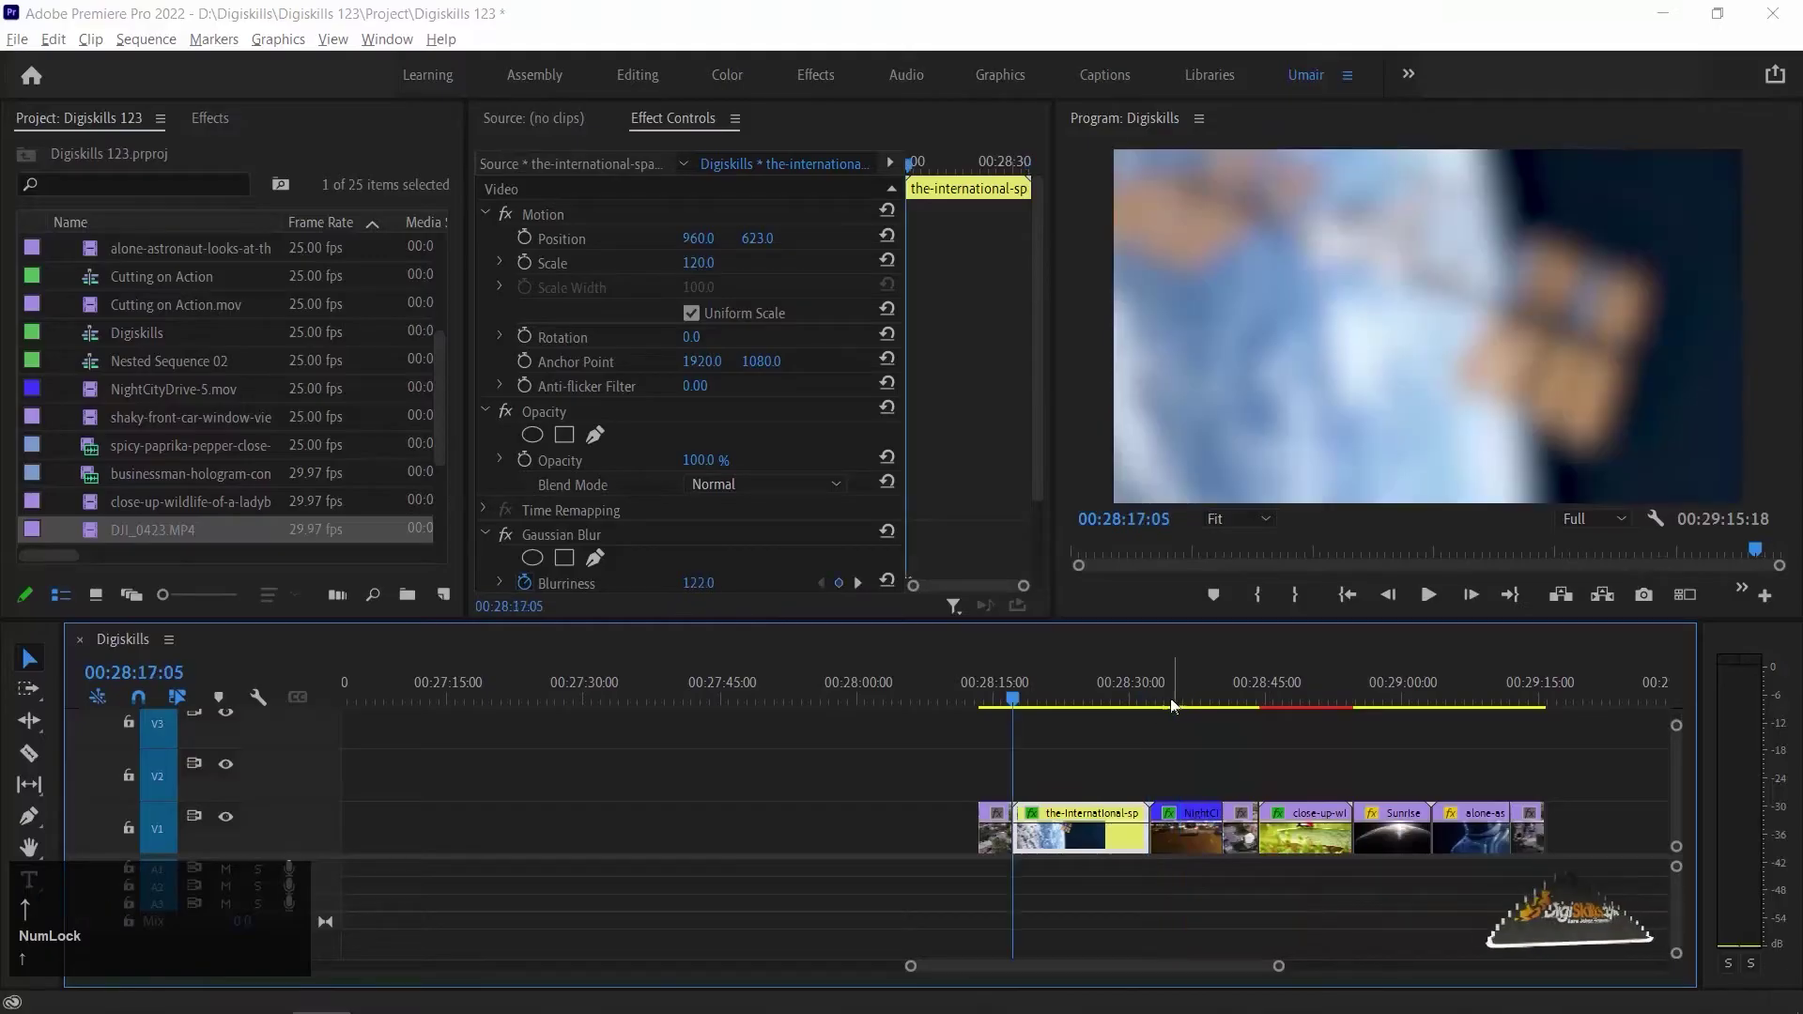
pyautogui.rightClick(1071, 839)
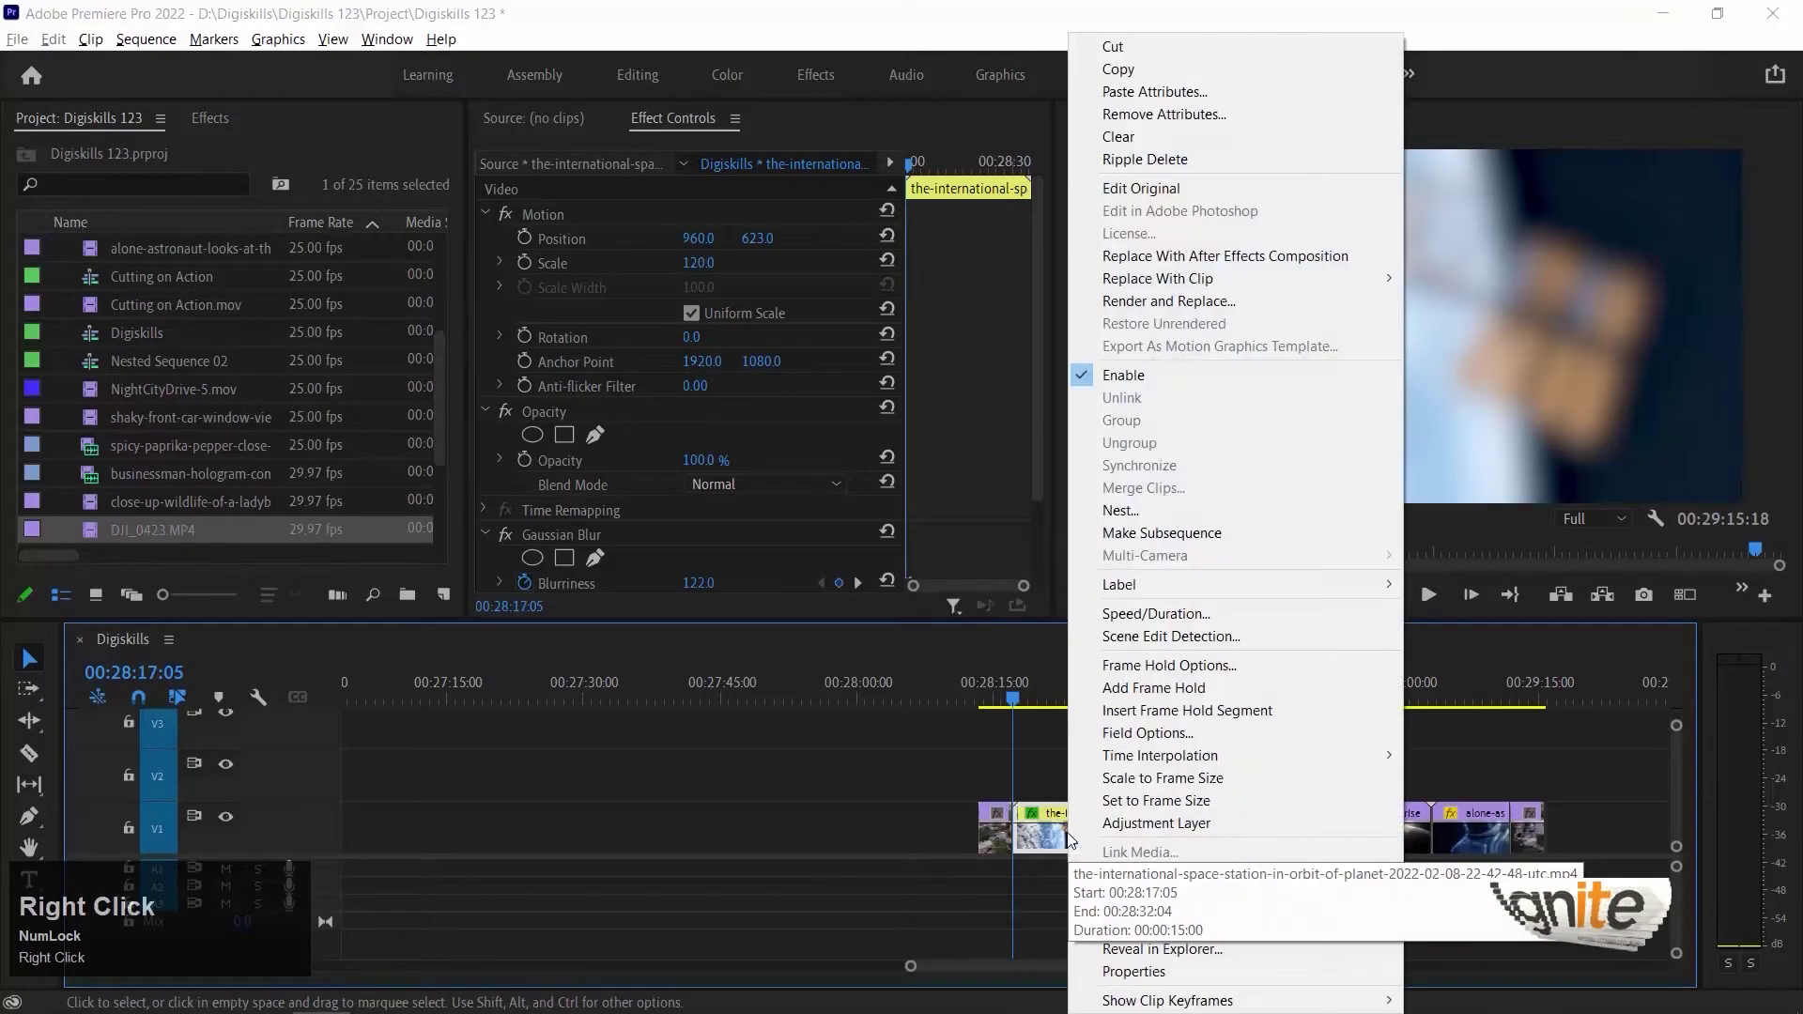
pyautogui.click(1142, 70)
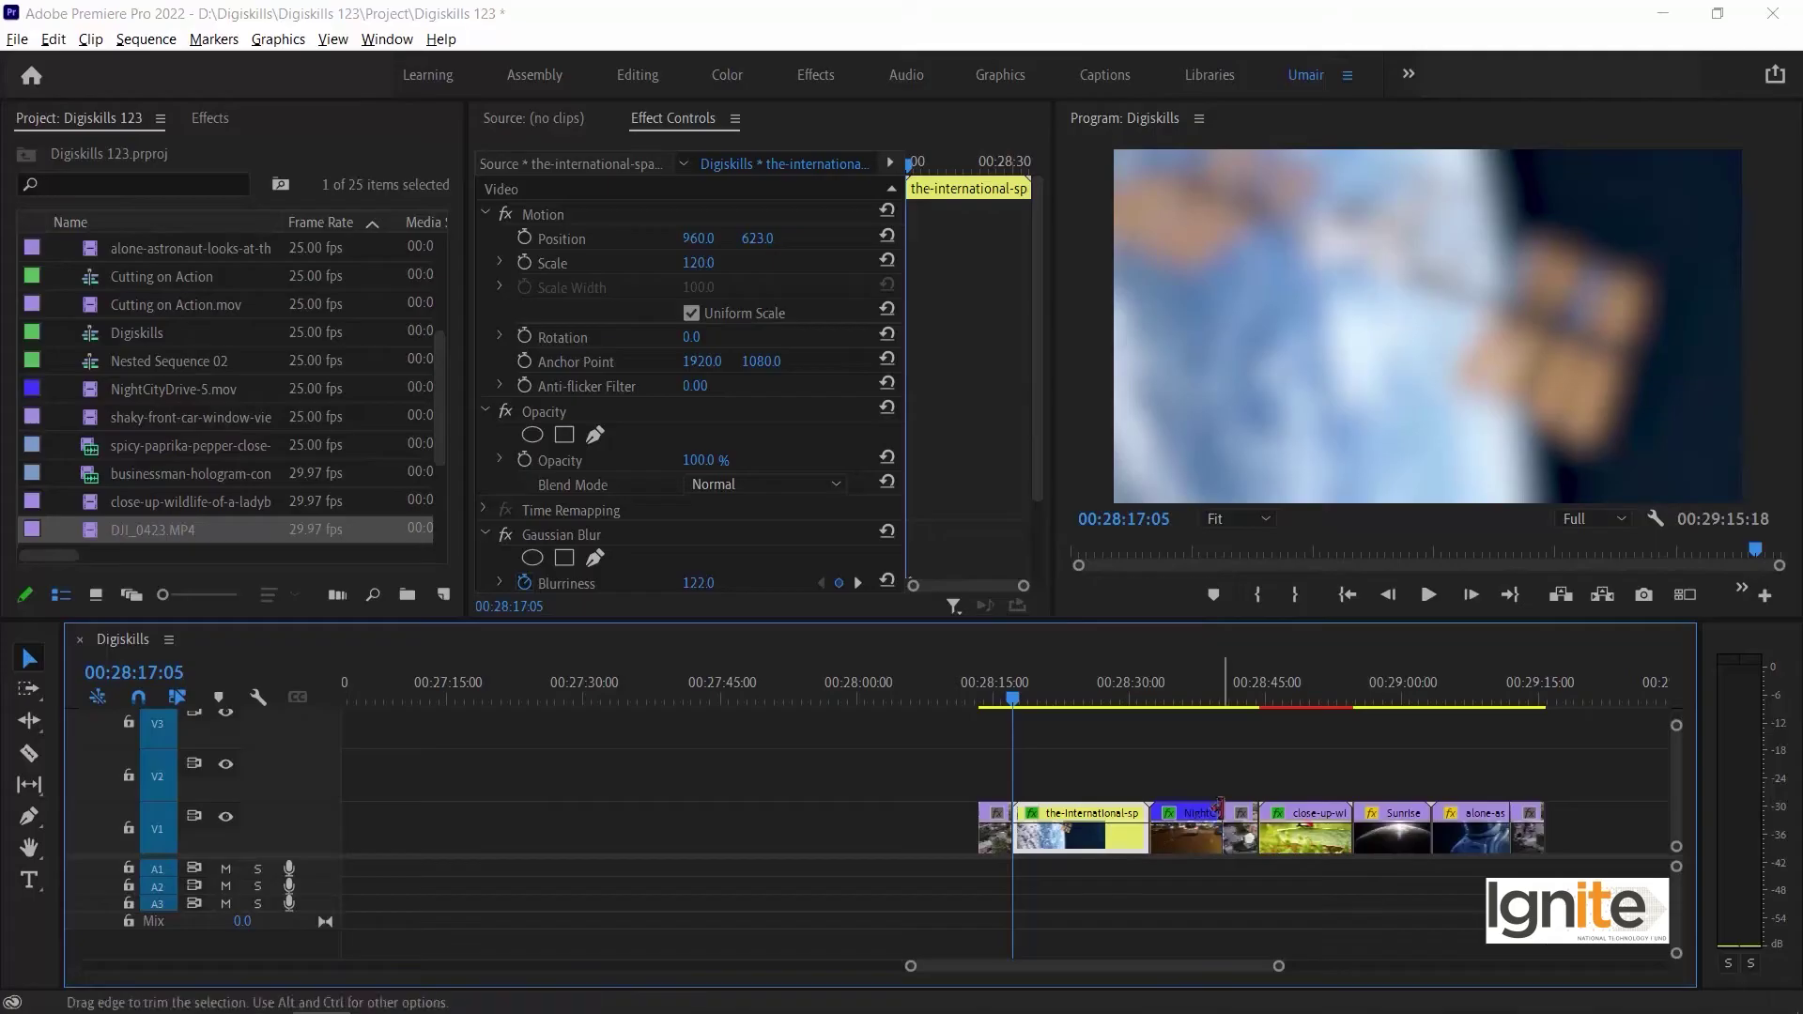
# Paste the copied attributes onto NightCityDrive-S.mov with Scale Attribute Times, Motion and the Gaussian Blur effect enabled.
pyautogui.click(1184, 698)
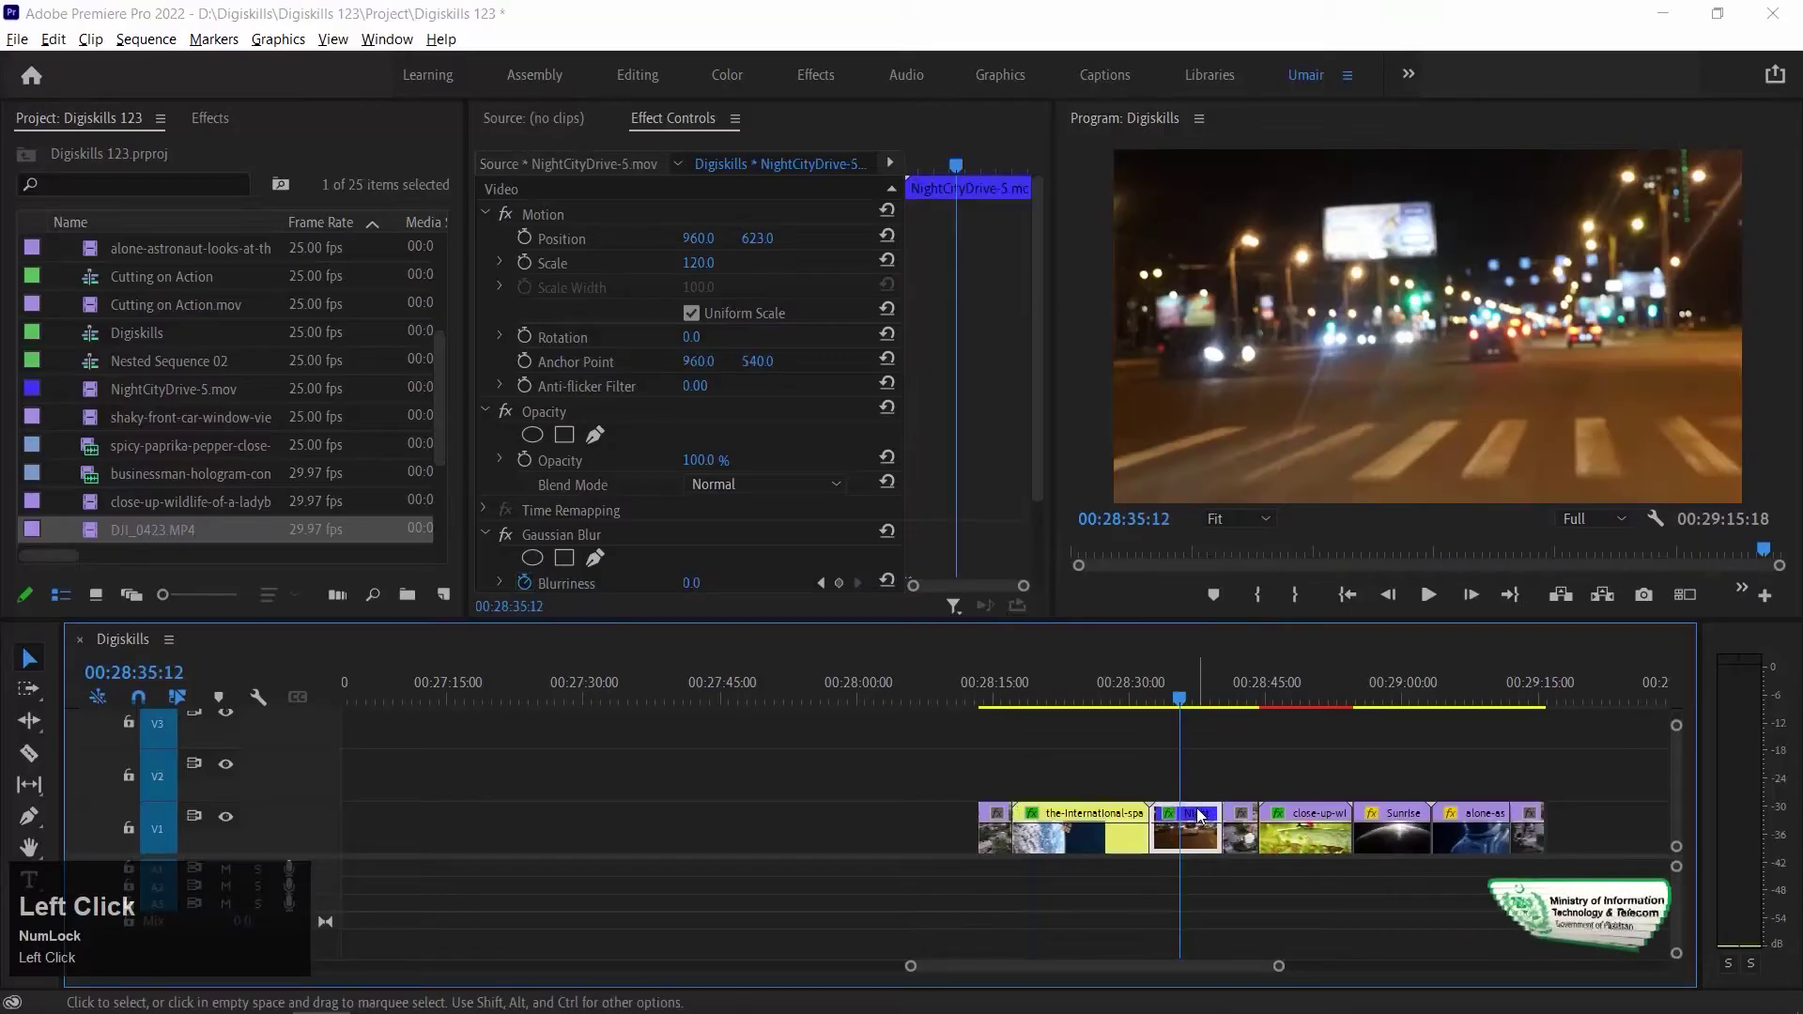
pyautogui.rightClick(1199, 816)
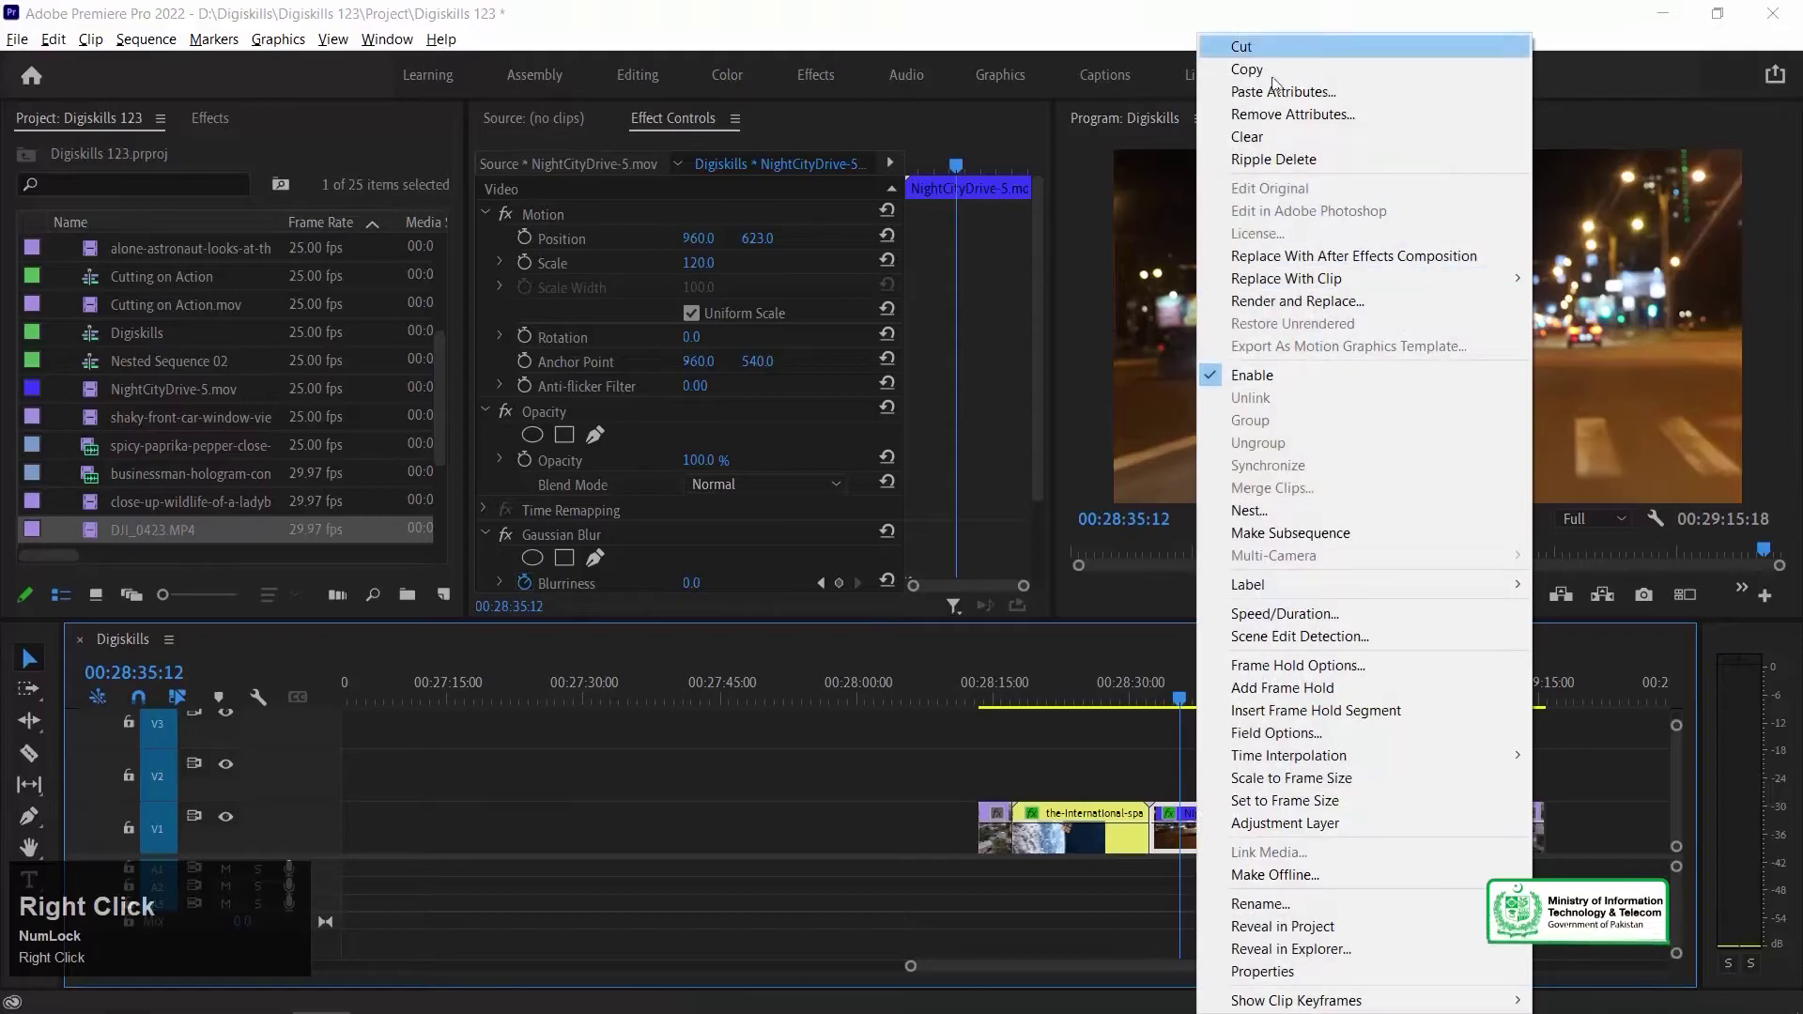
pyautogui.click(1345, 92)
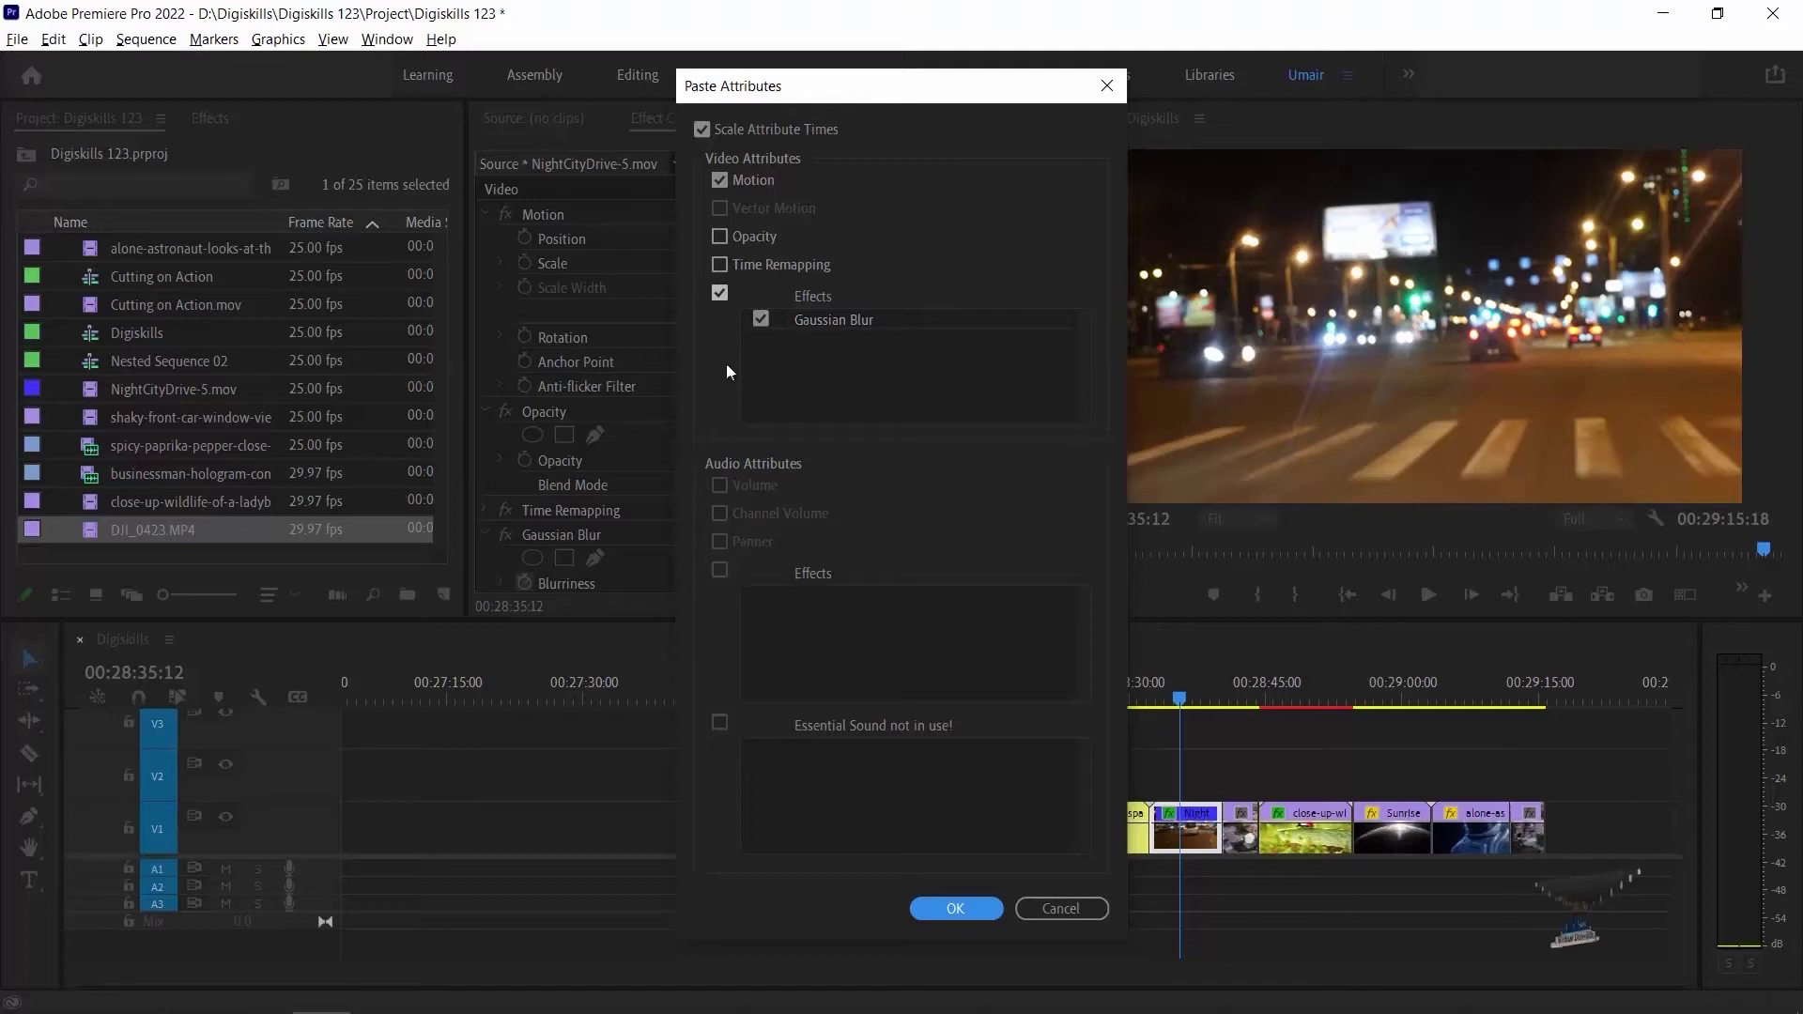
pyautogui.click(719, 290)
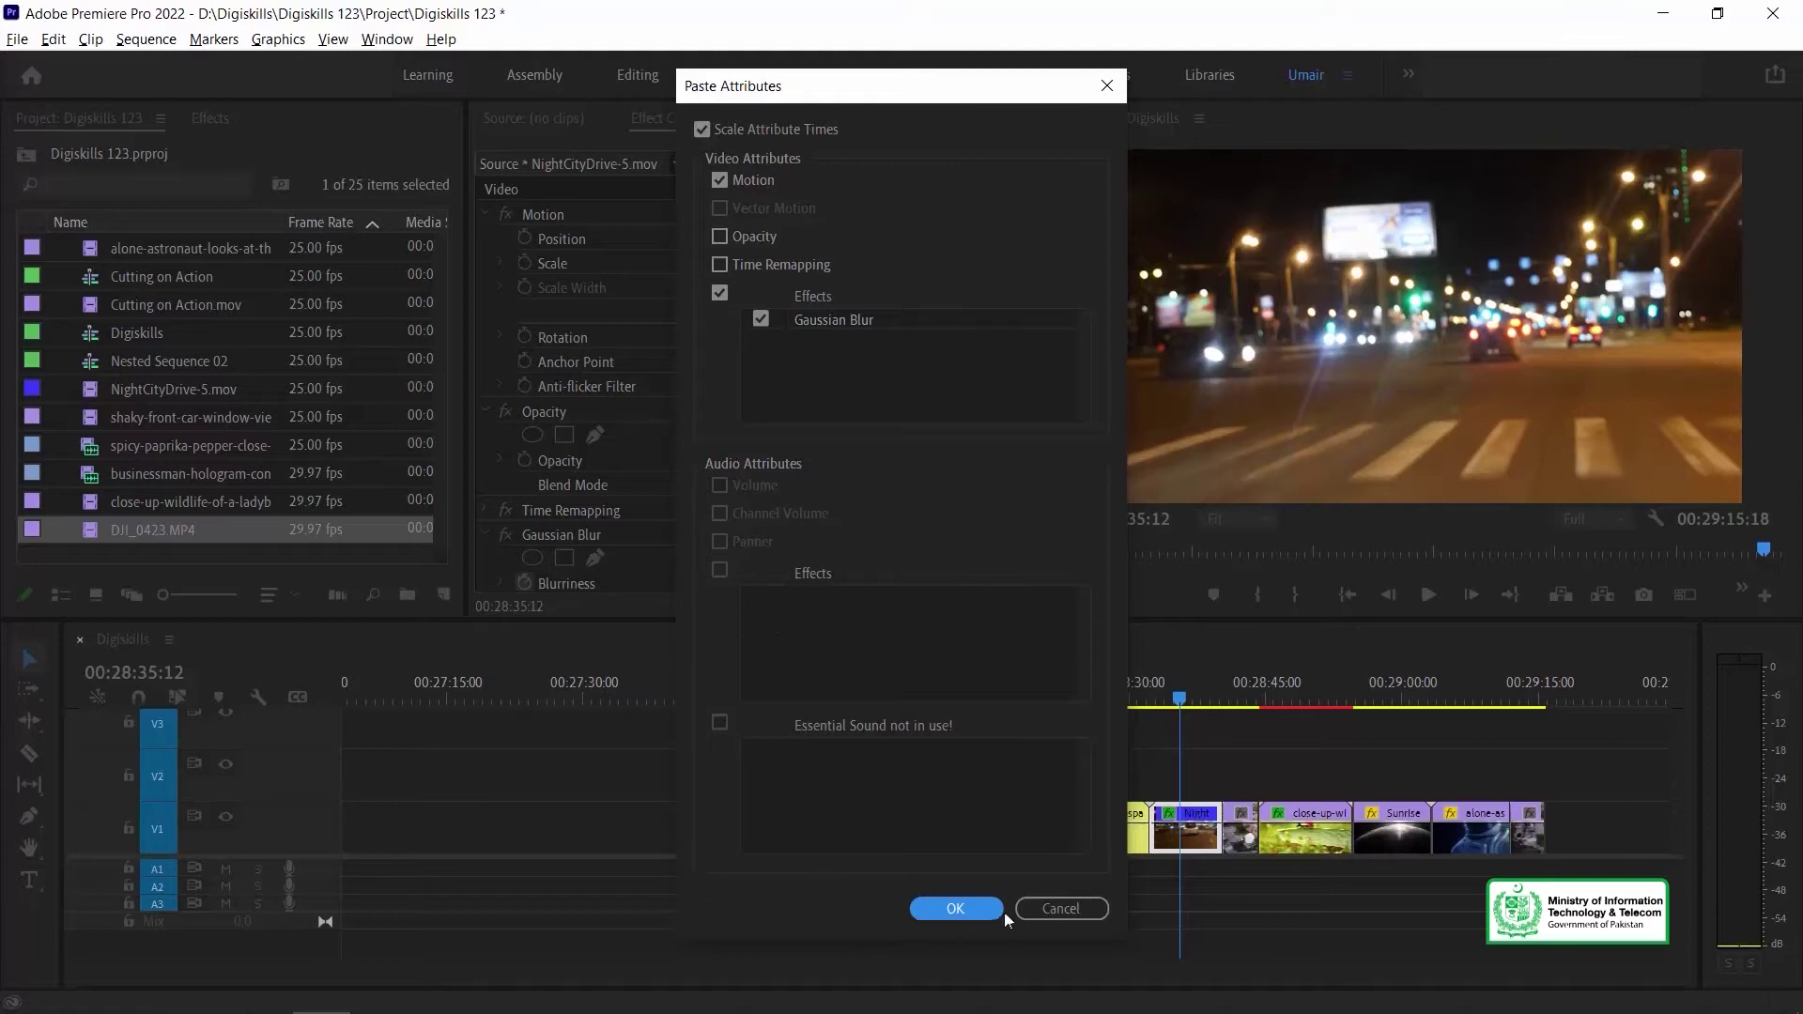
pyautogui.click(956, 909)
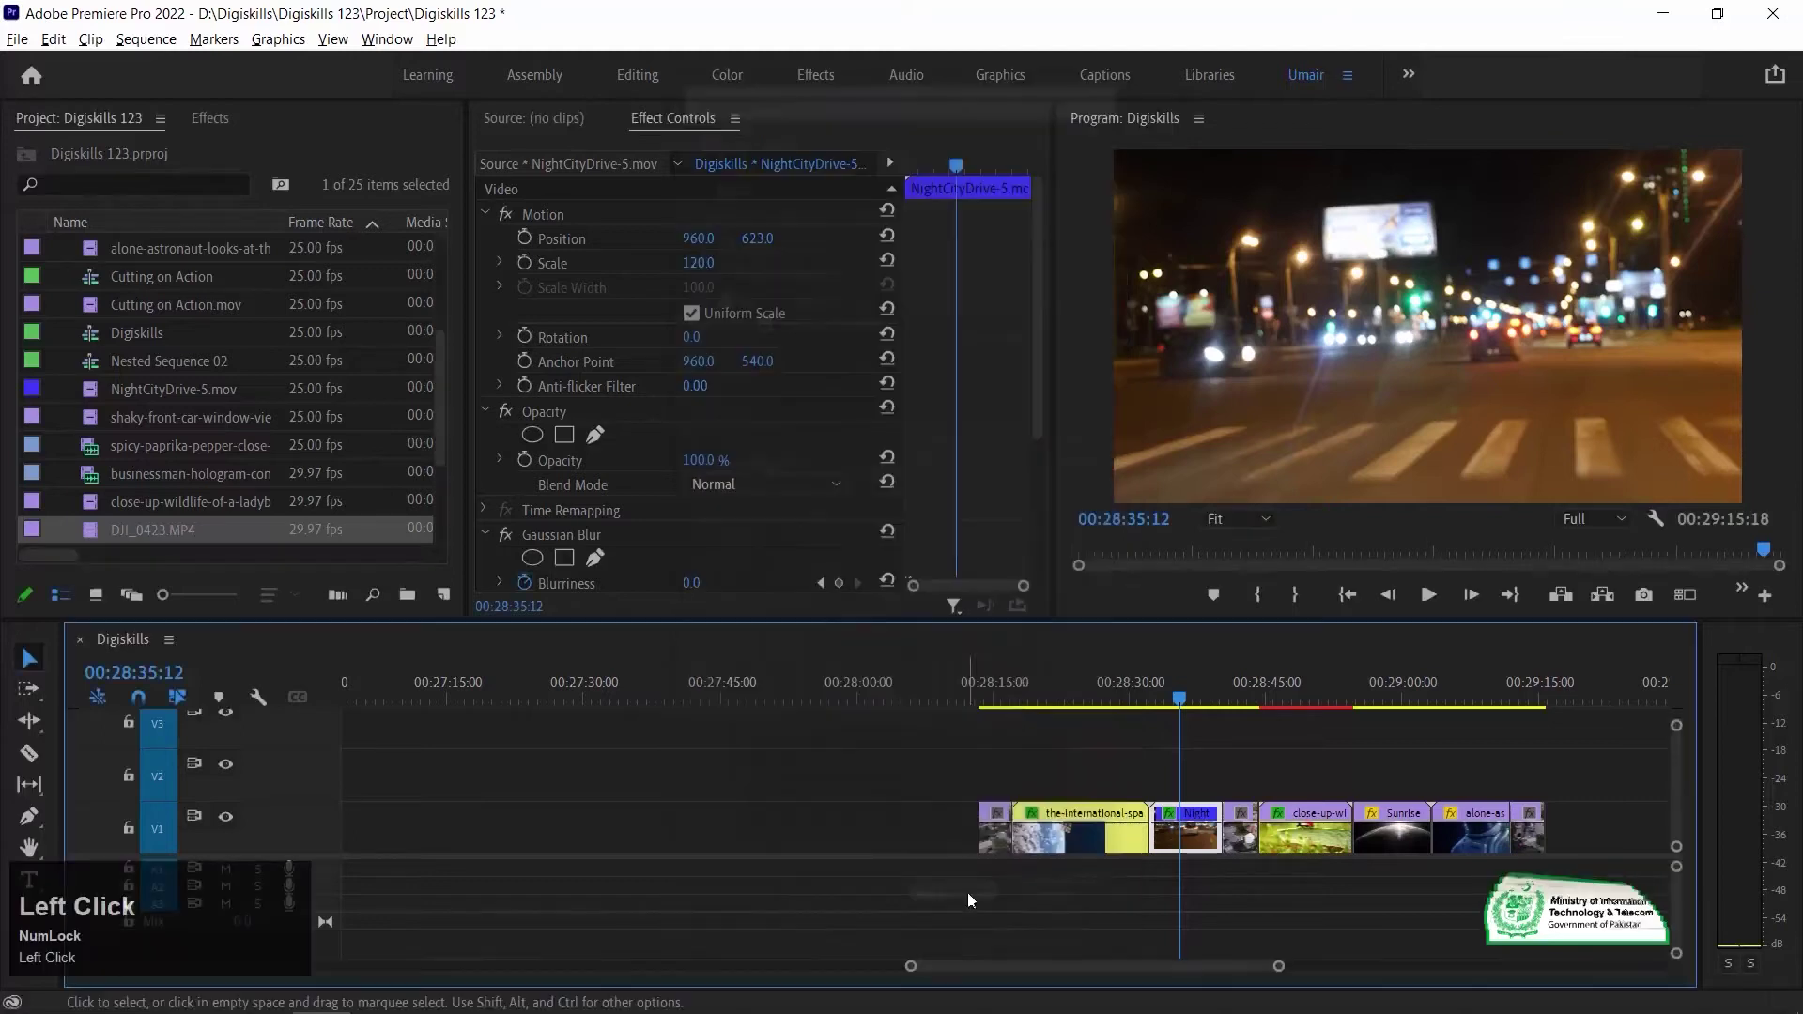
# Preview NightCityDrive-S.mov from its first frame to check the pasted Gaussian Blur.
pyautogui.press('=')
pyautogui.press('=')
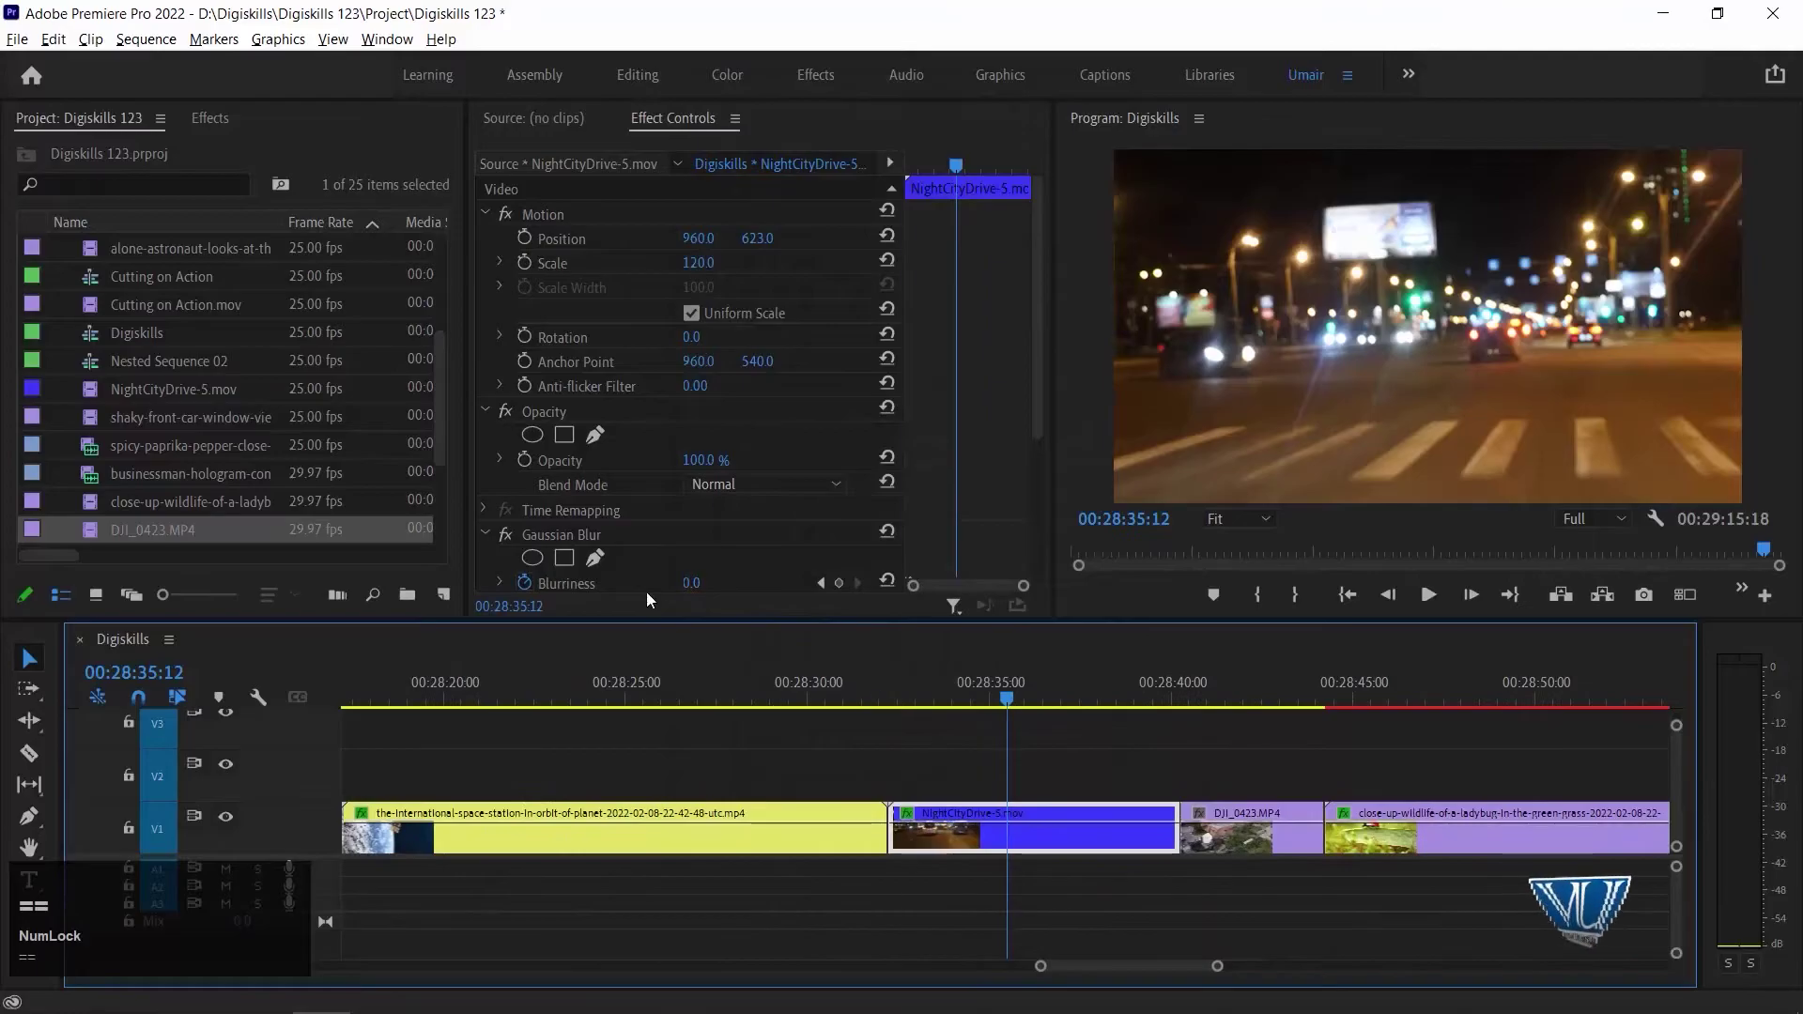
pyautogui.press('Up')
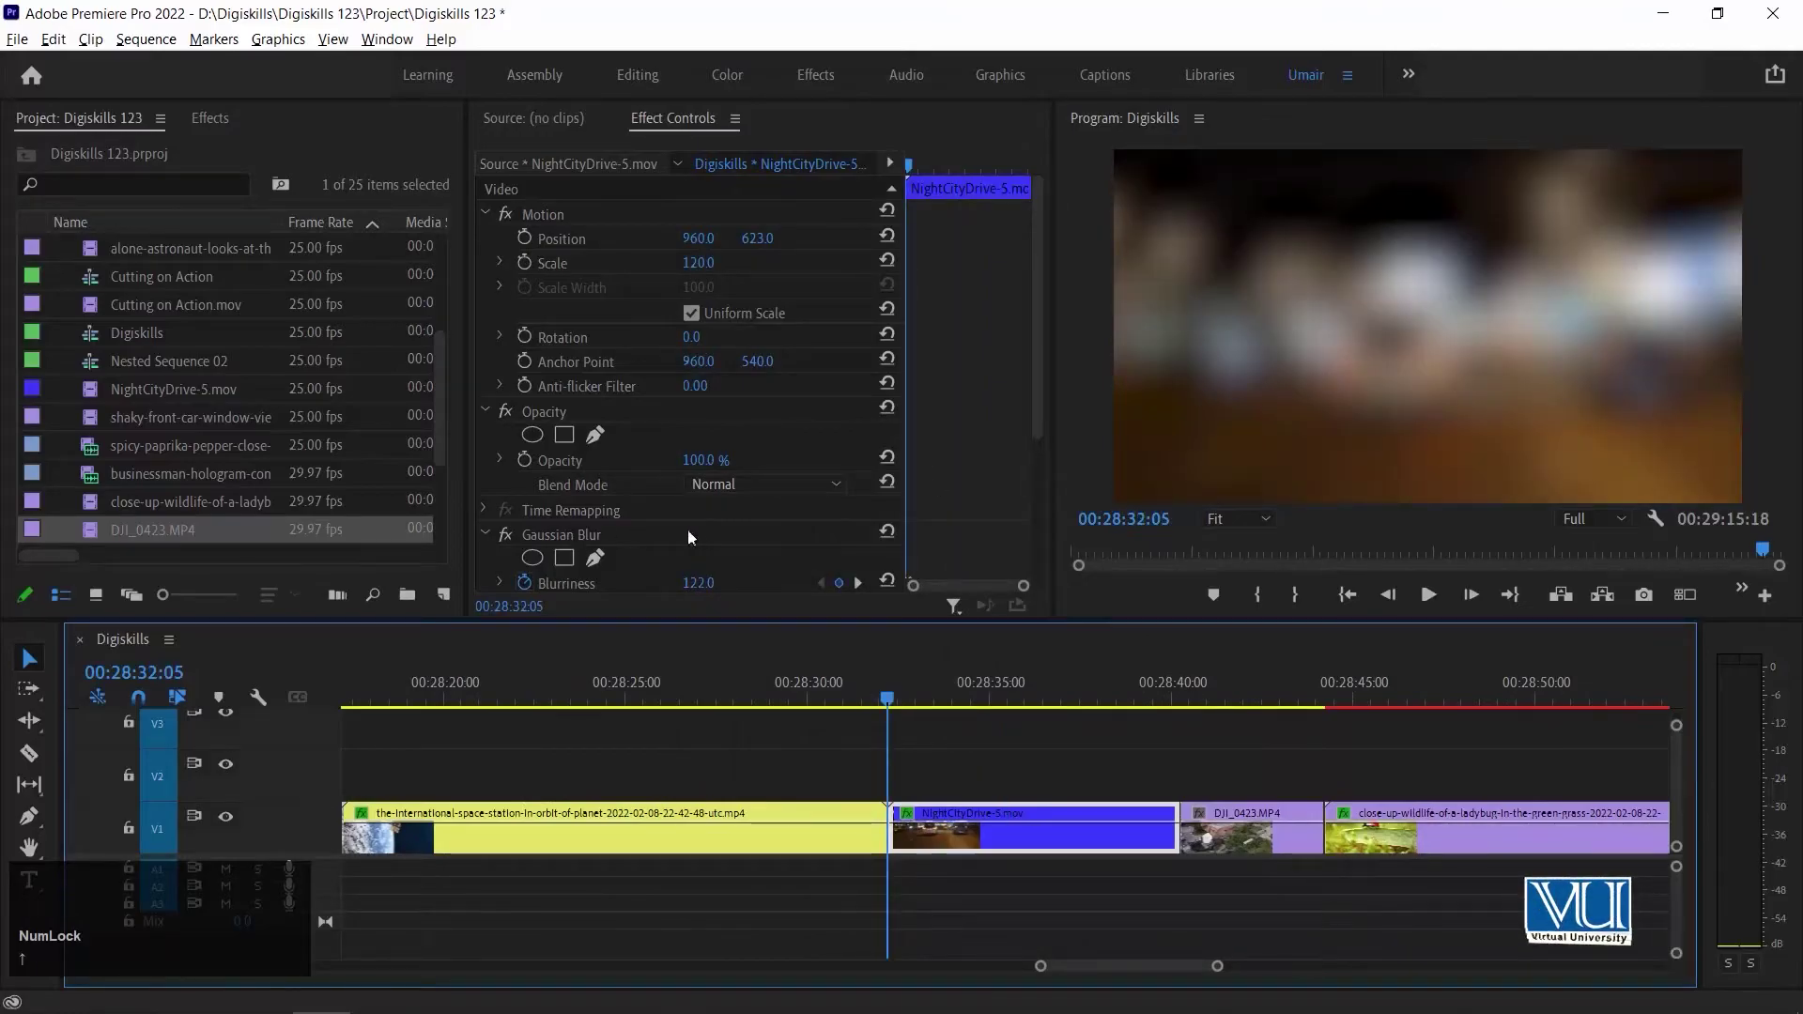
pyautogui.press('space')
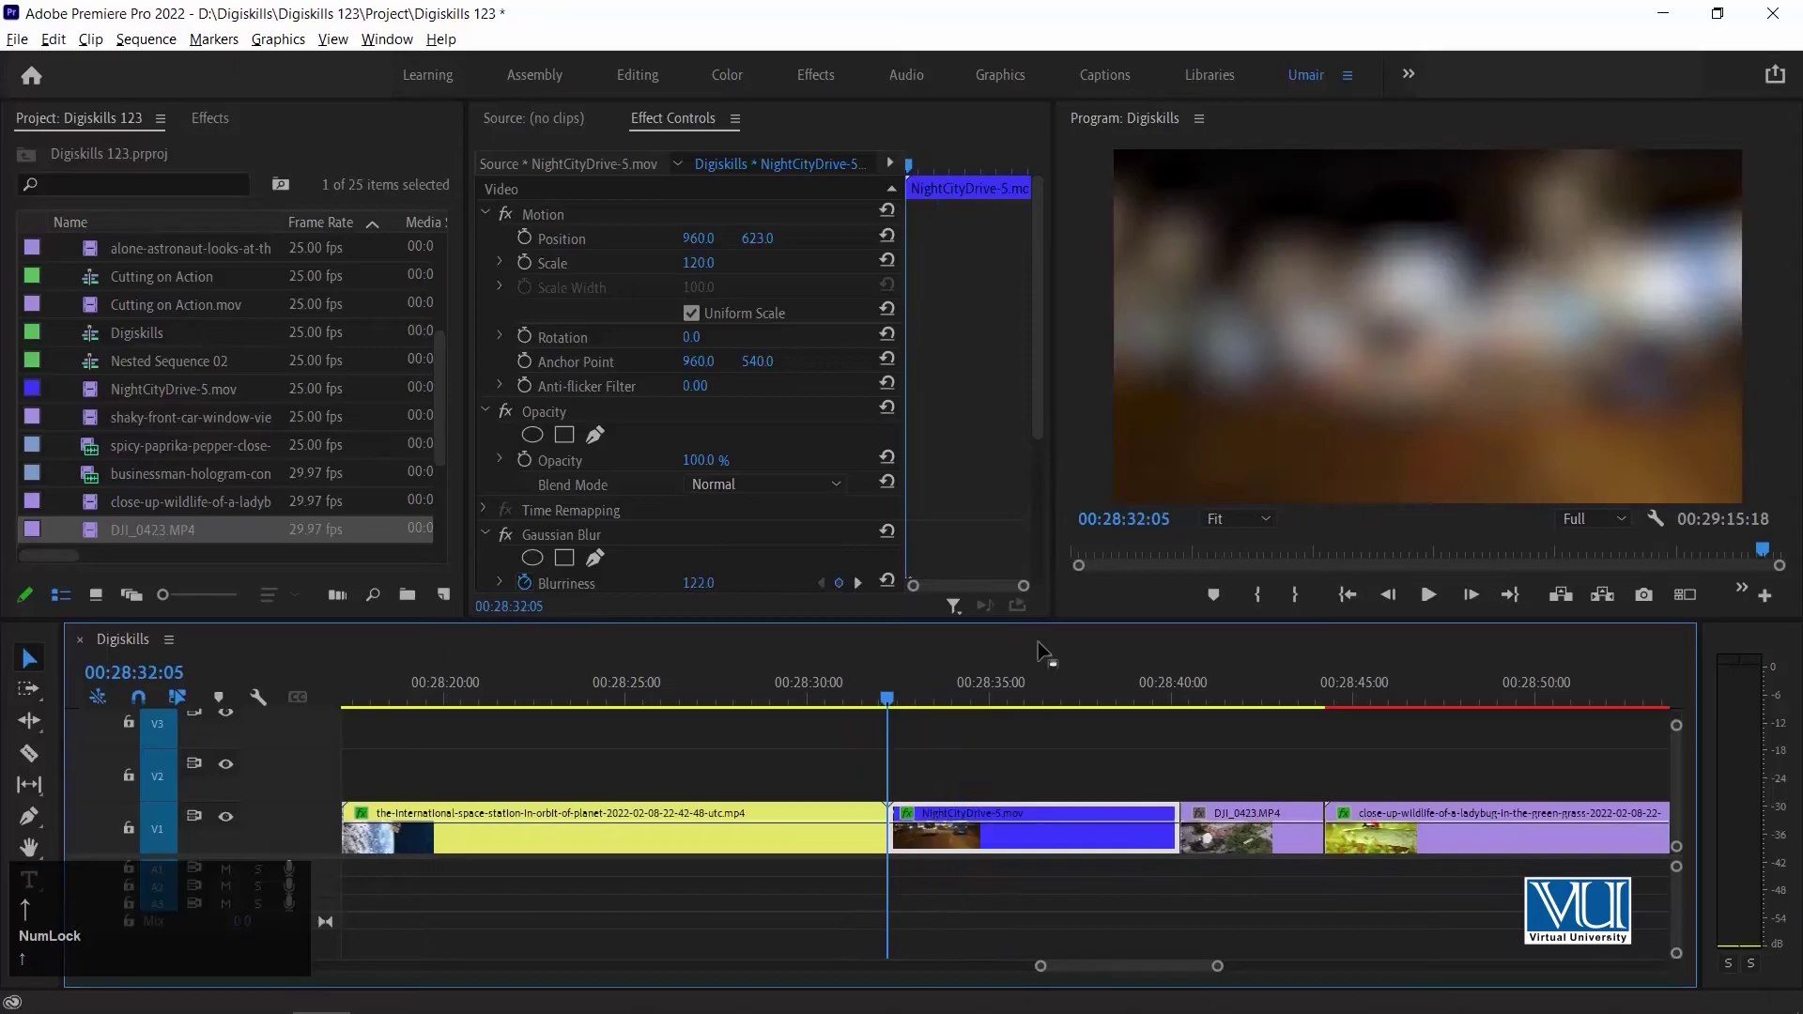
# Inspect the pasted Blurriness keyframes on NightCityDrive-S.mov and play through the blur animation.
pyautogui.press('-')
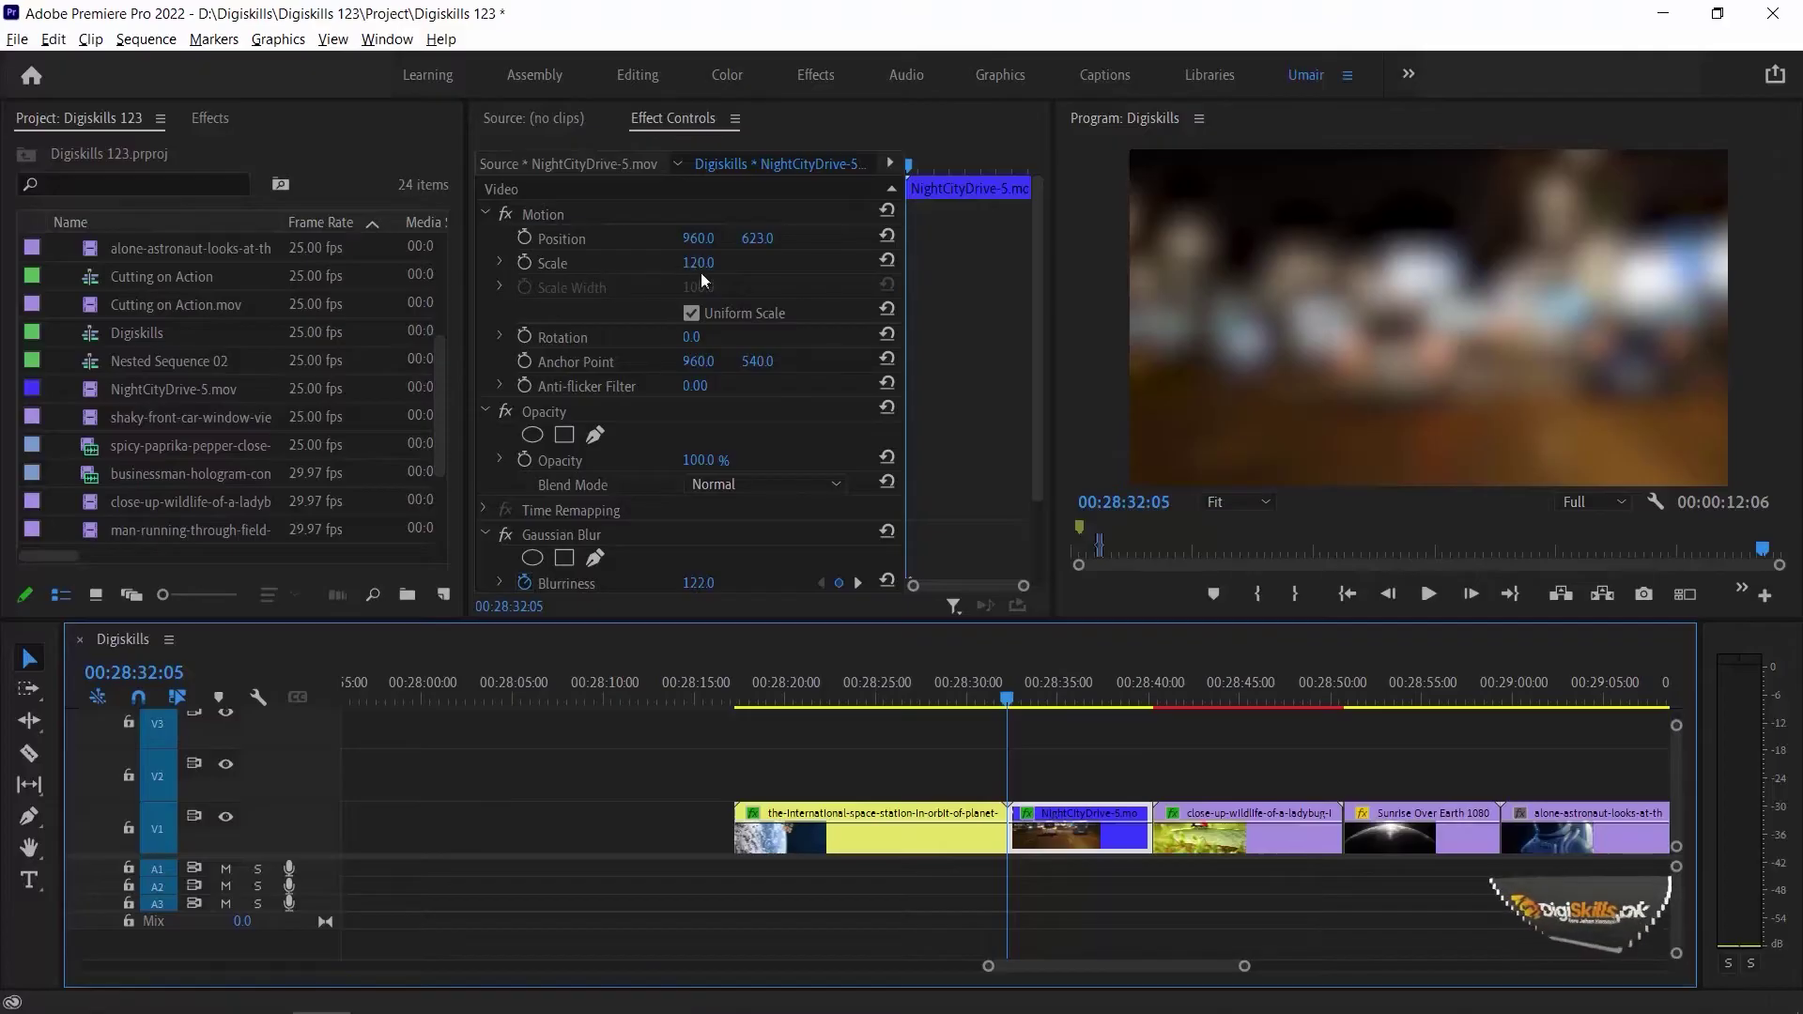
pyautogui.scroll(-2, 680, 472)
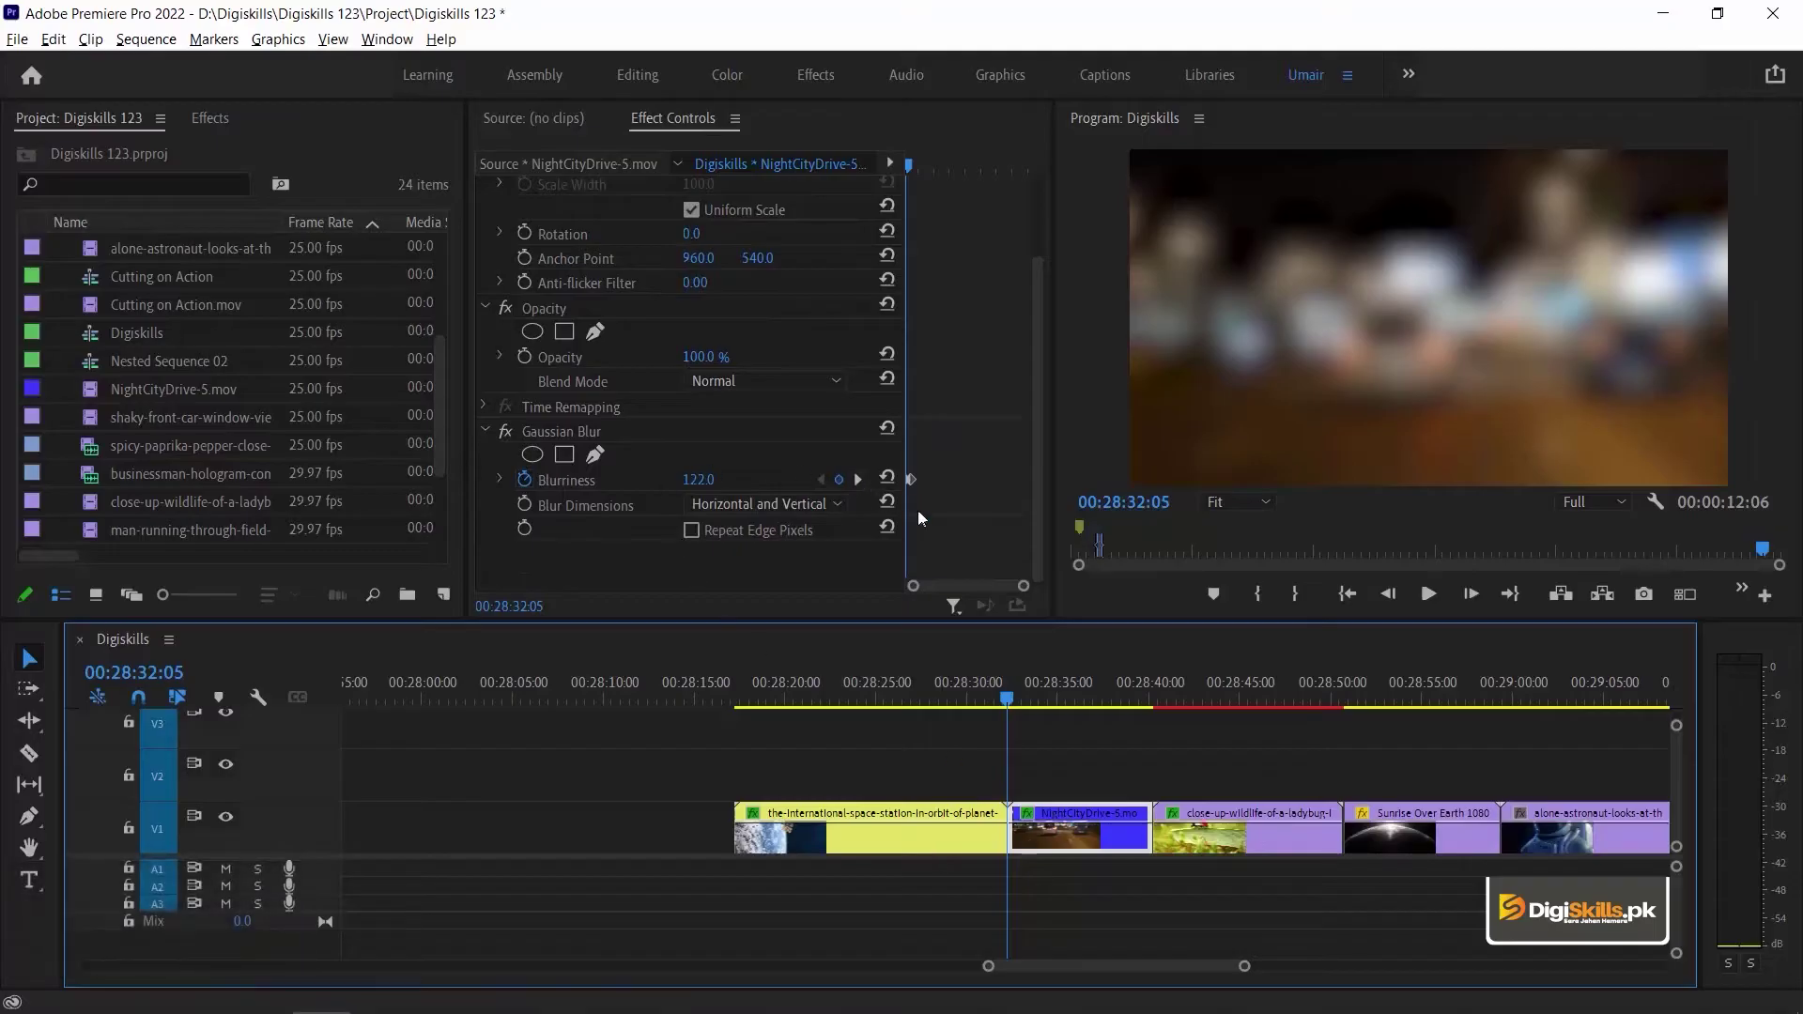
pyautogui.click(1073, 841)
pyautogui.press('space')
pyautogui.press('space')
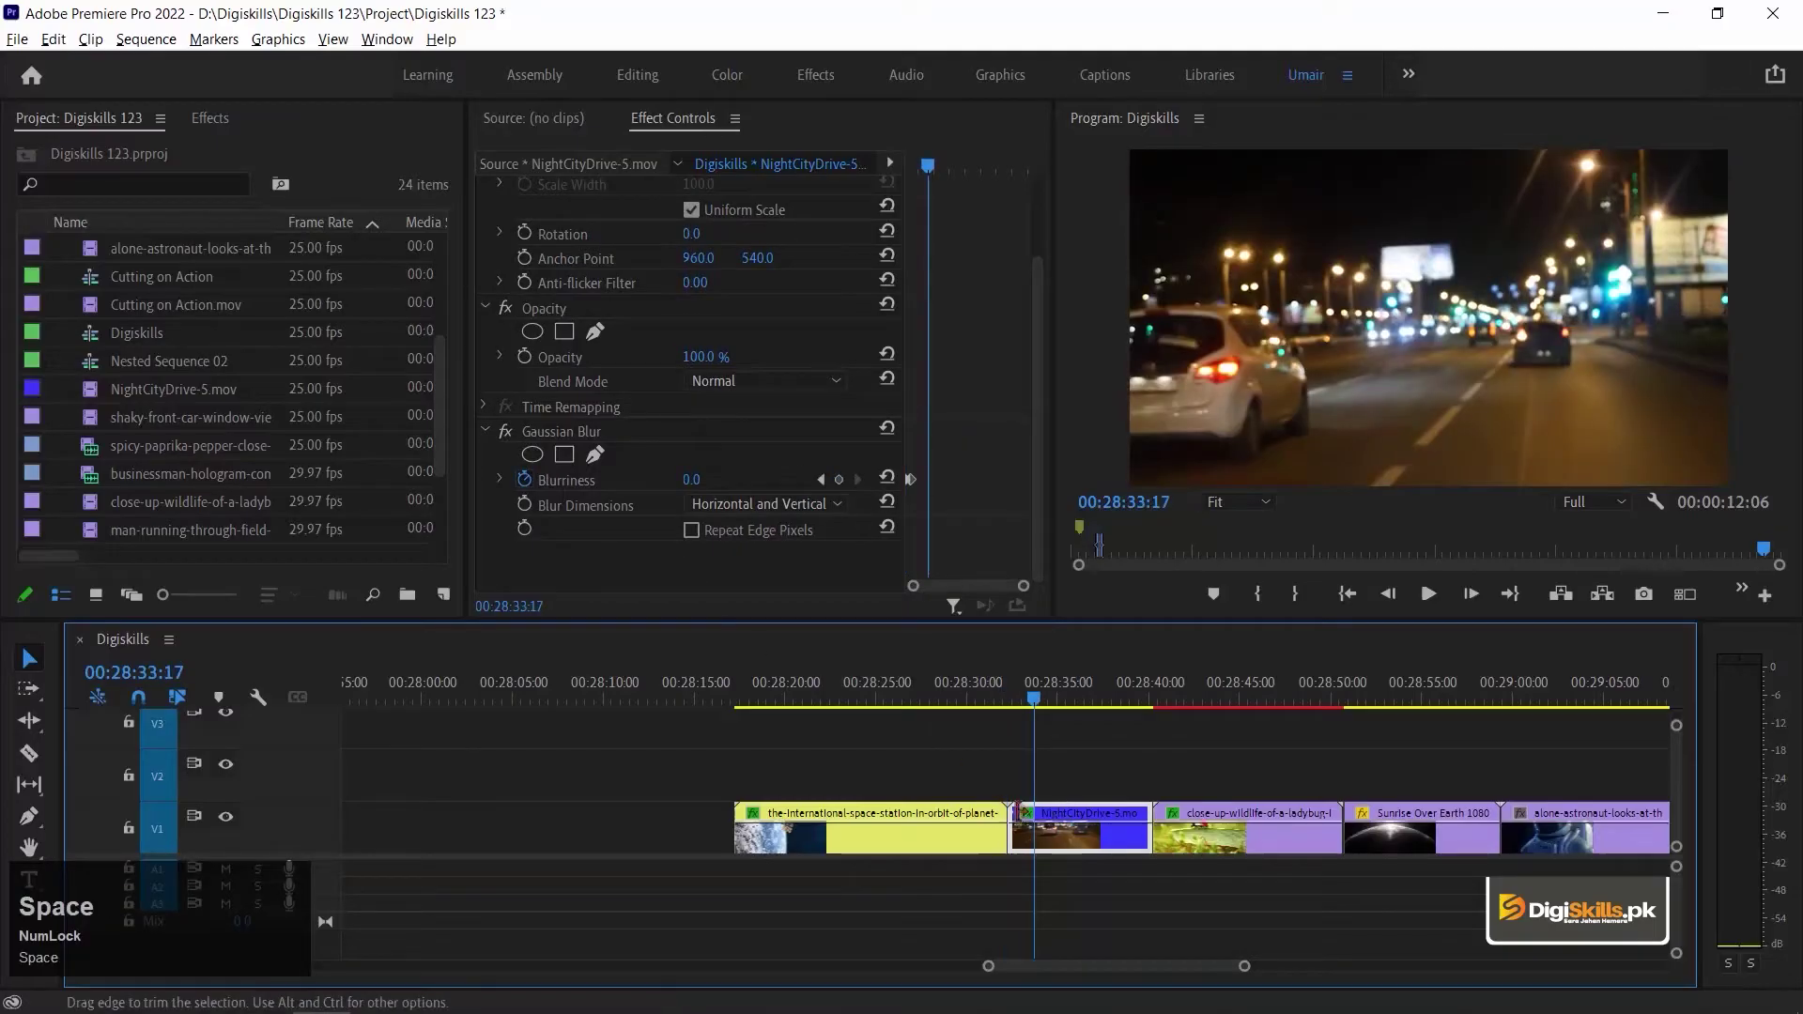
# Copy the space station clip again as the source for pasting attributes onto several clips.
pyautogui.press('-')
pyautogui.click(972, 834)
pyautogui.rightClick(923, 832)
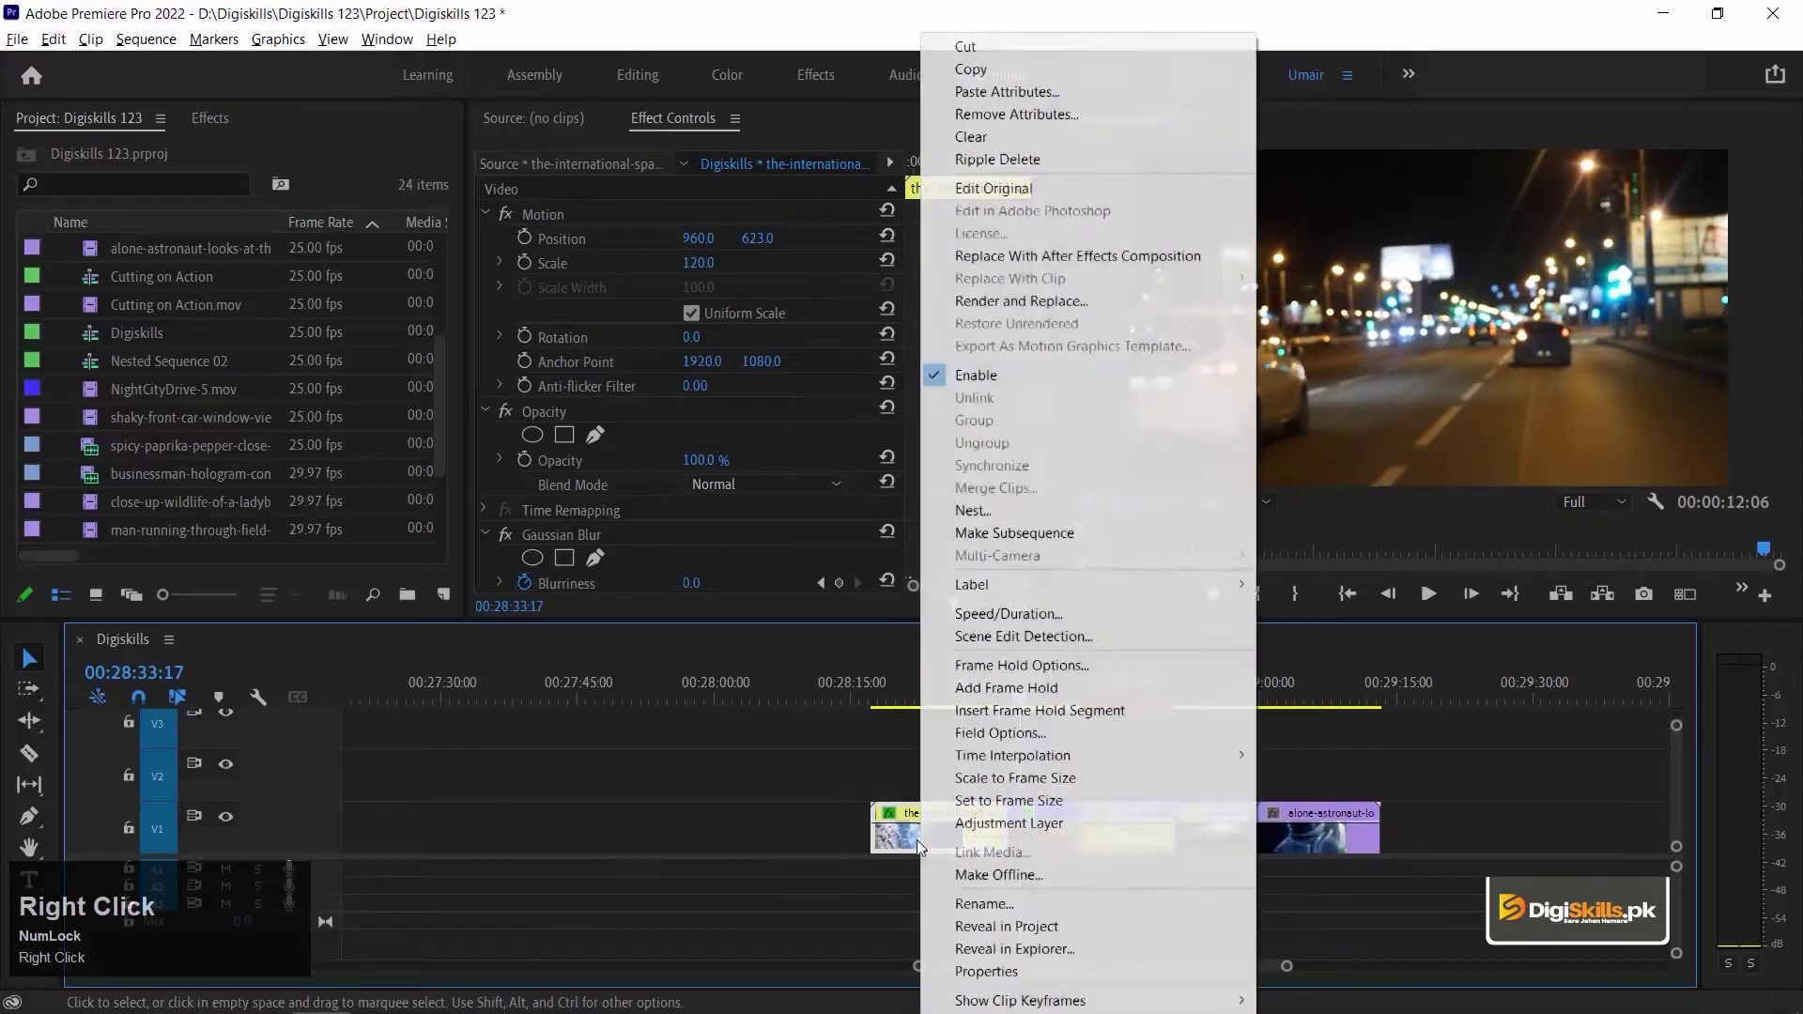
pyautogui.click(998, 71)
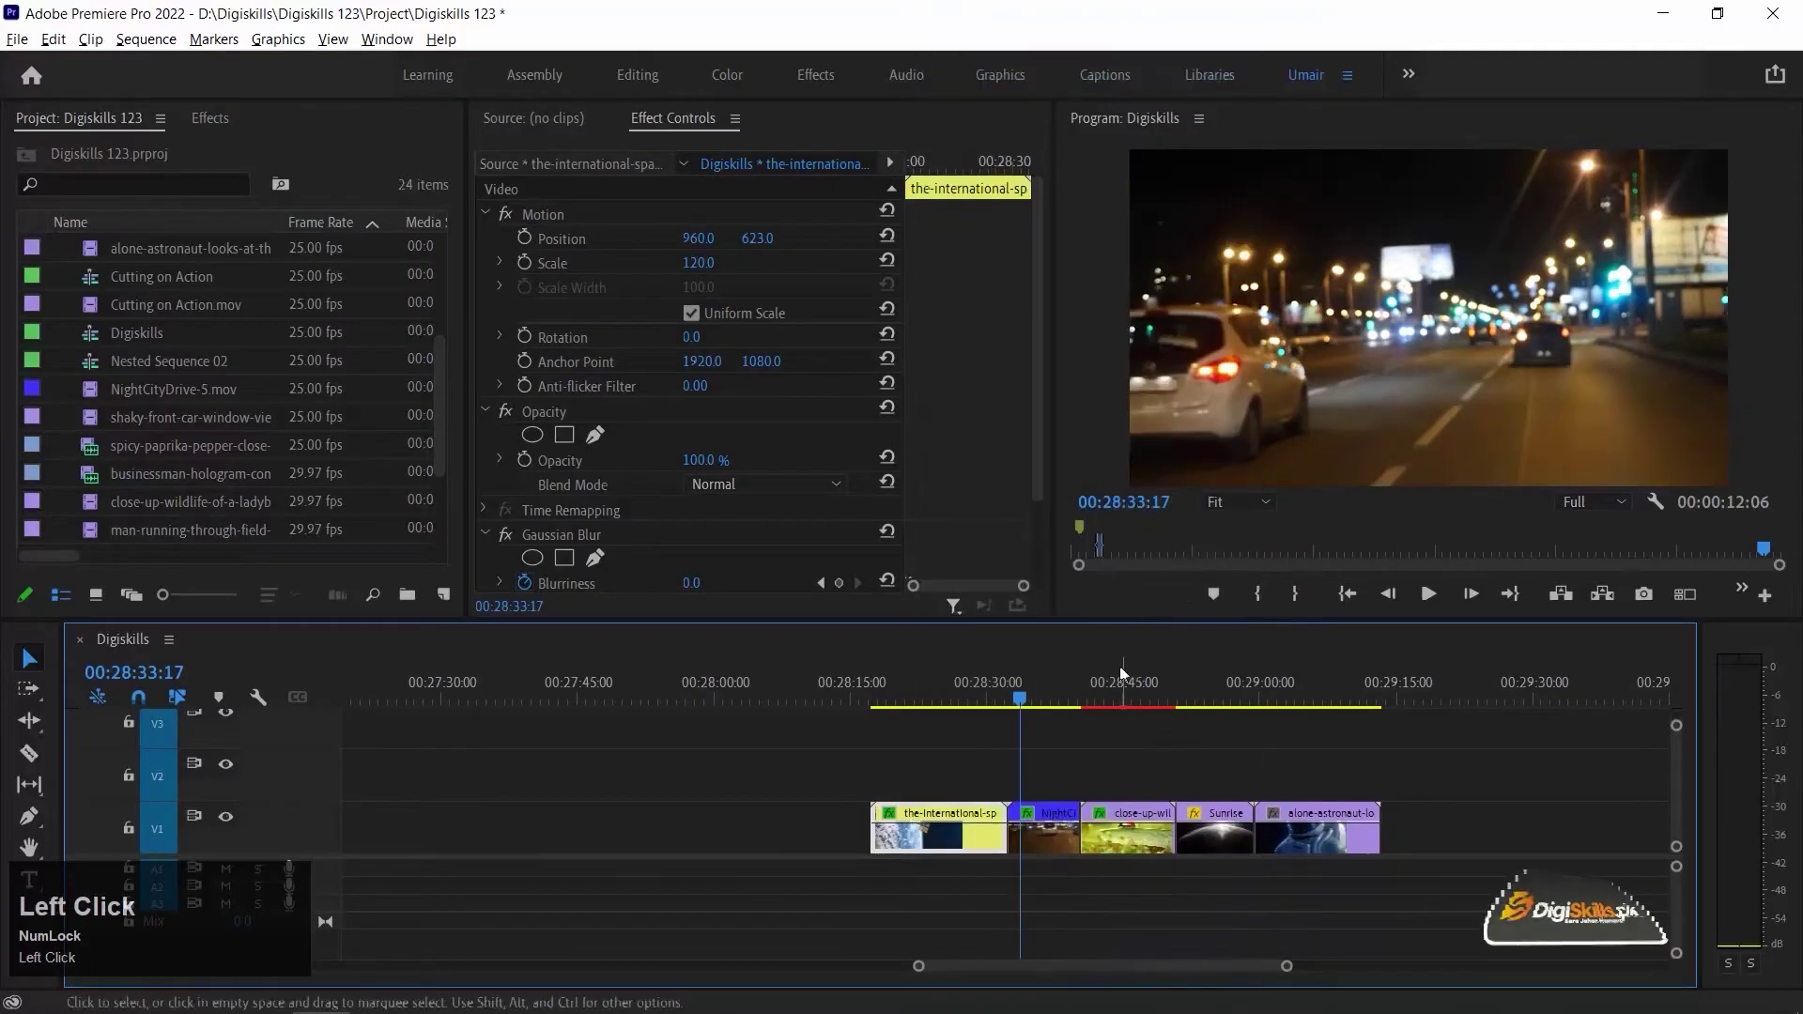
# Try to paste the copied Motion and Gaussian Blur attributes onto the three clips after NightCityDrive-S.mov, using Paste Attributes.
pyautogui.moveTo(1499, 792); pyautogui.dragTo(1142, 866)
pyautogui.rightClick(1130, 834)
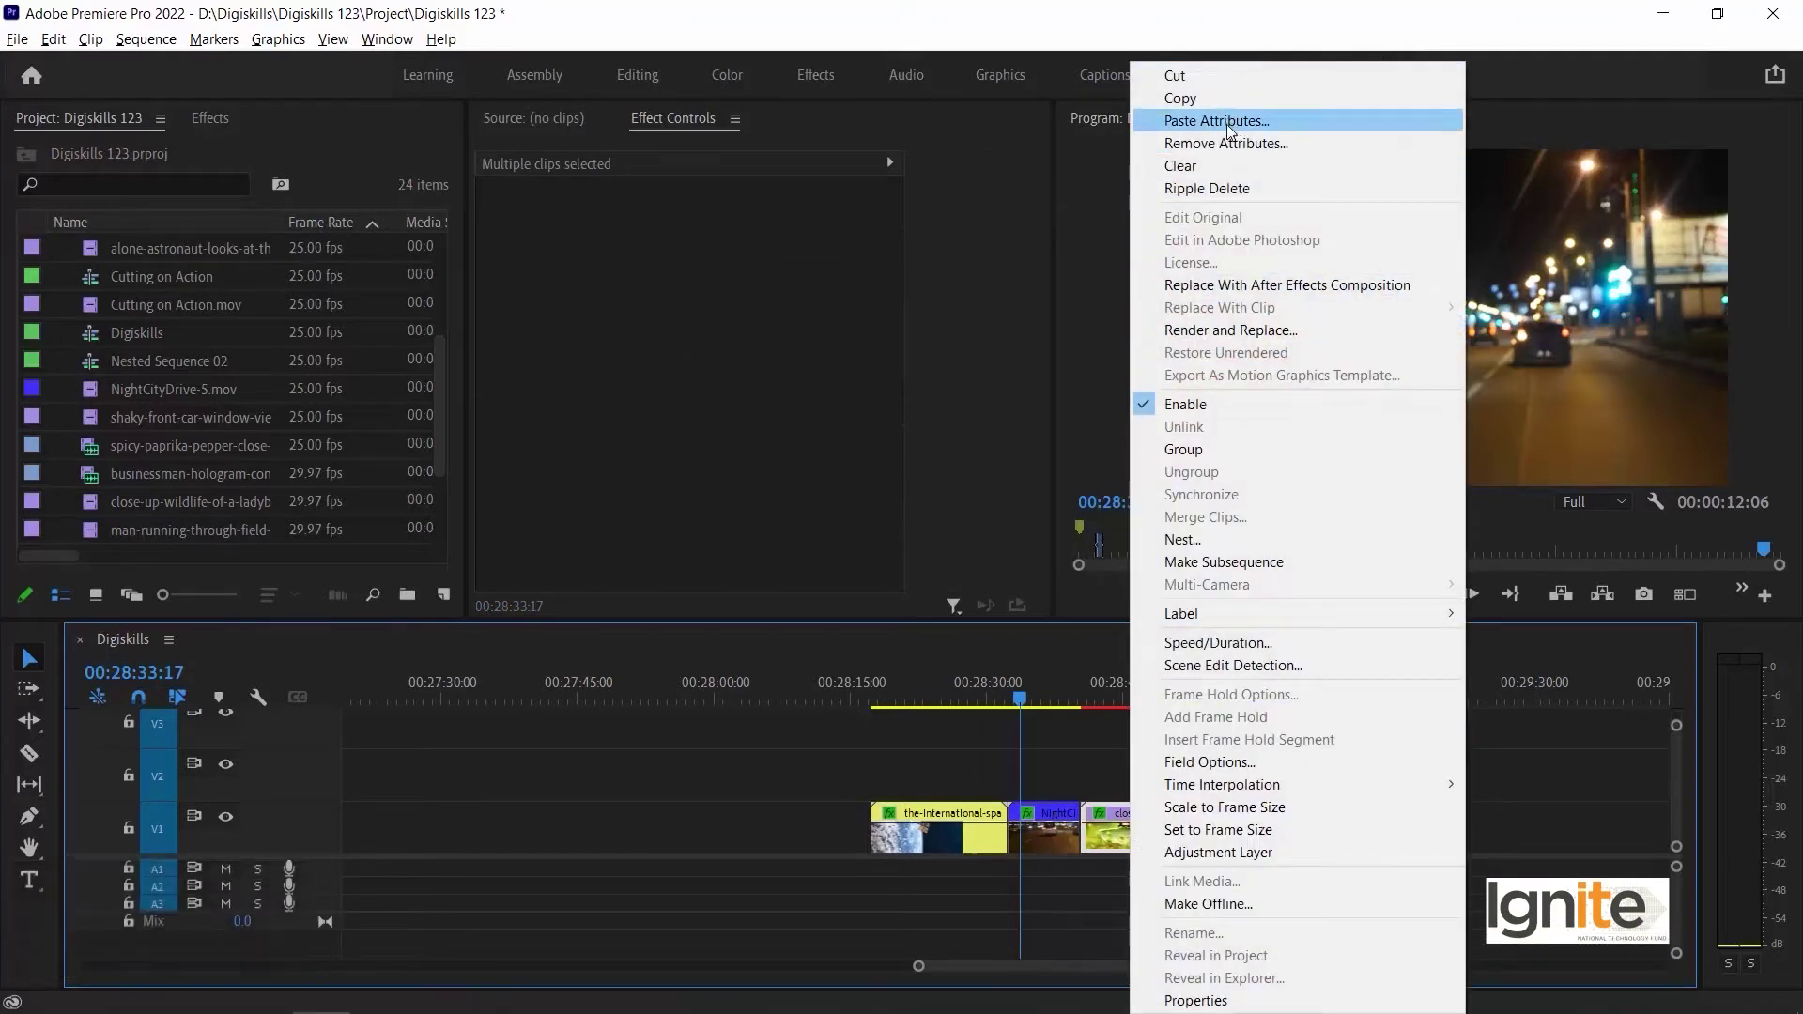
pyautogui.click(1127, 787)
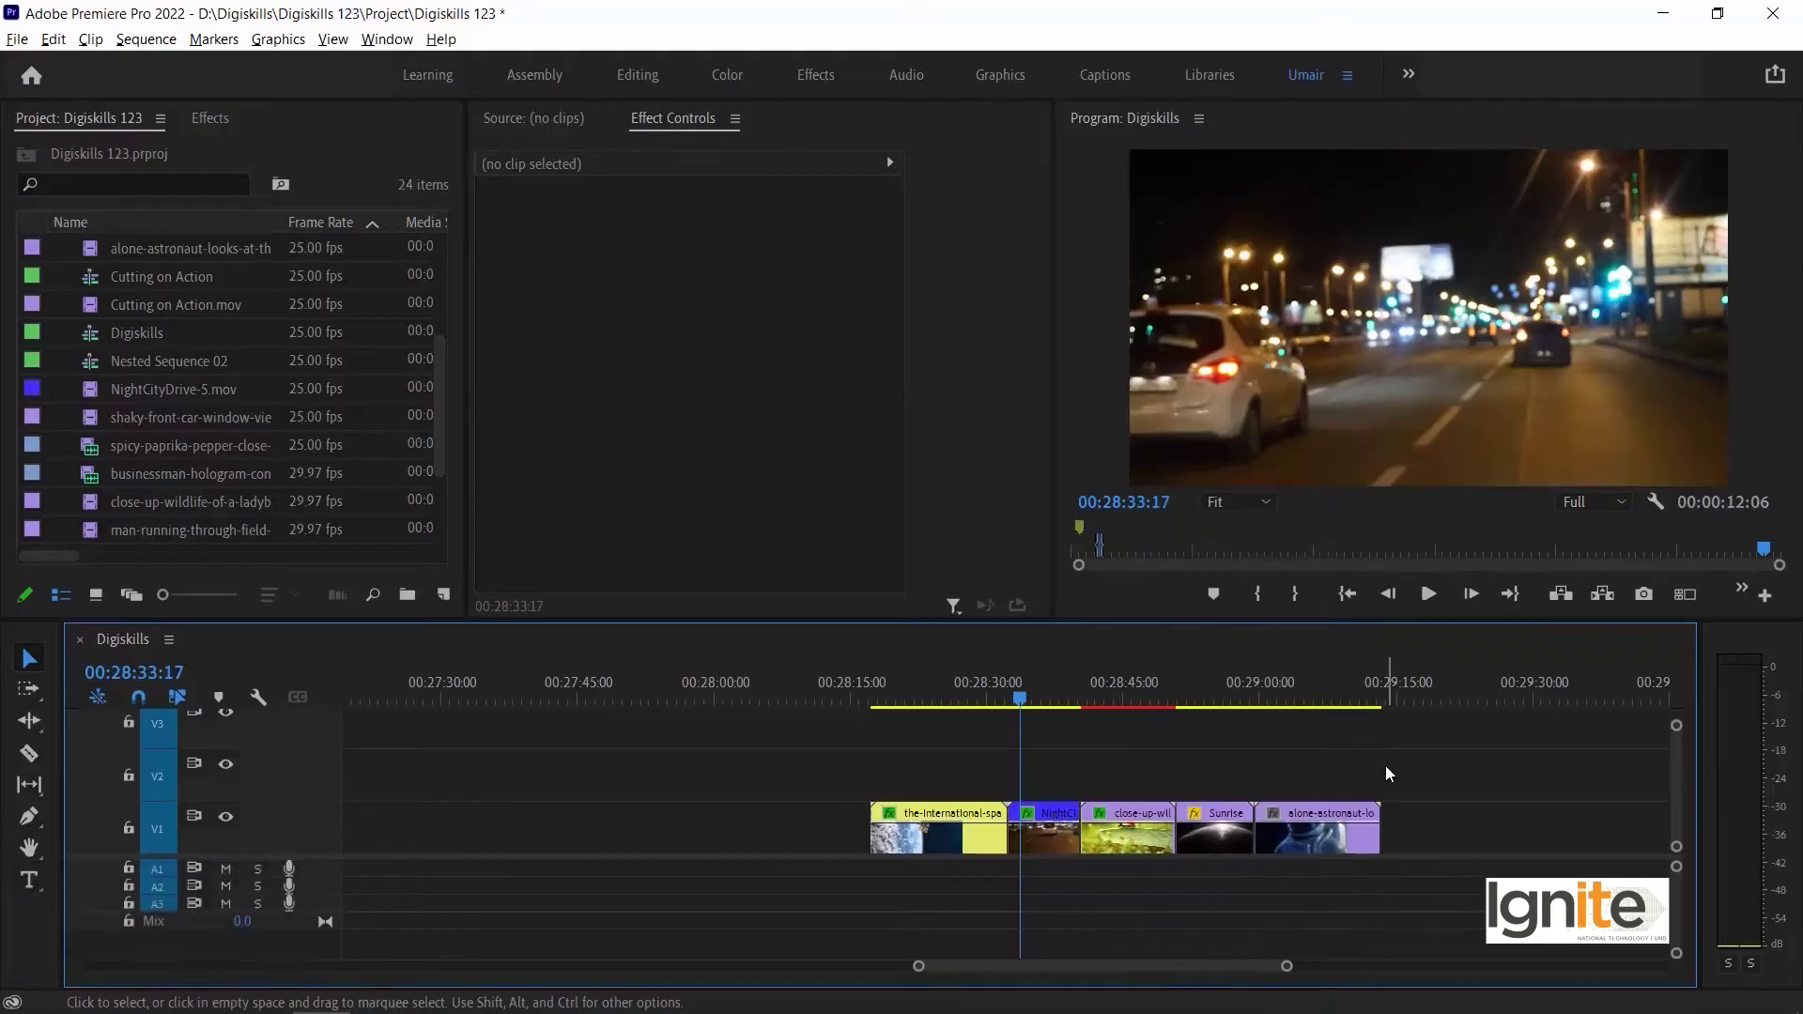
pyautogui.moveTo(1394, 746); pyautogui.dragTo(1108, 840)
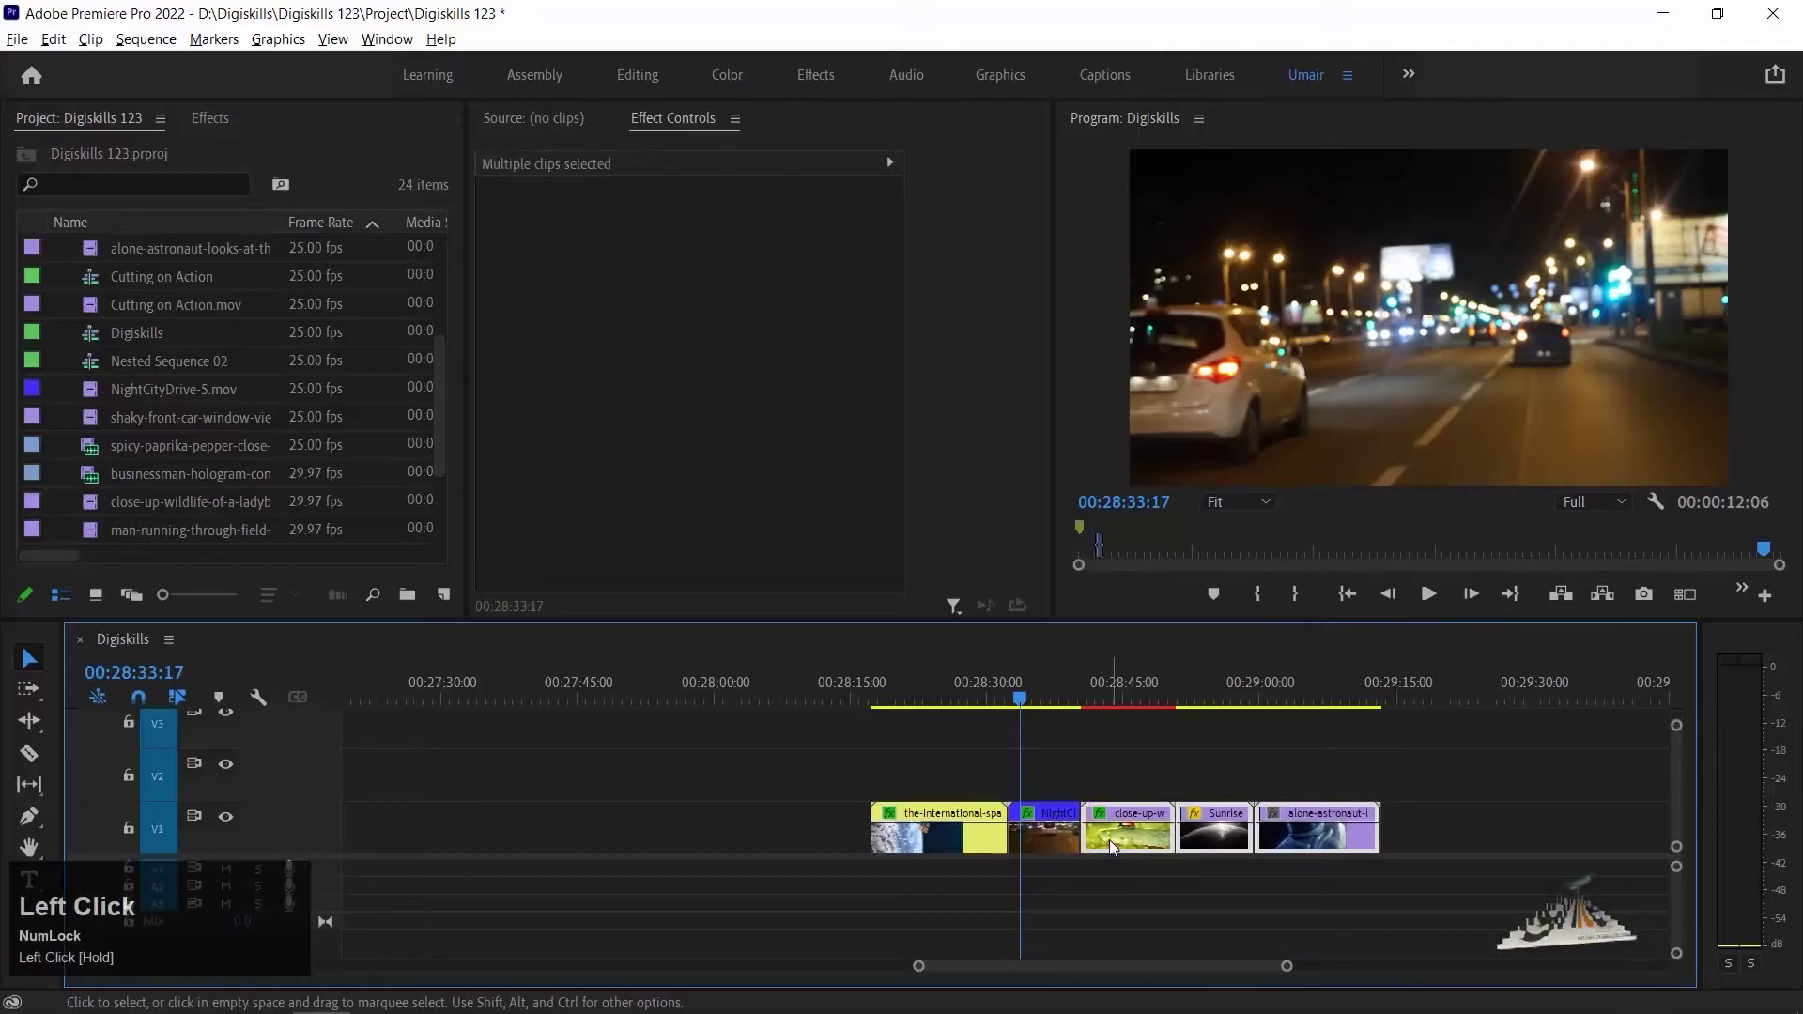
pyautogui.hotkey('ctrl', 'alt', 'v')
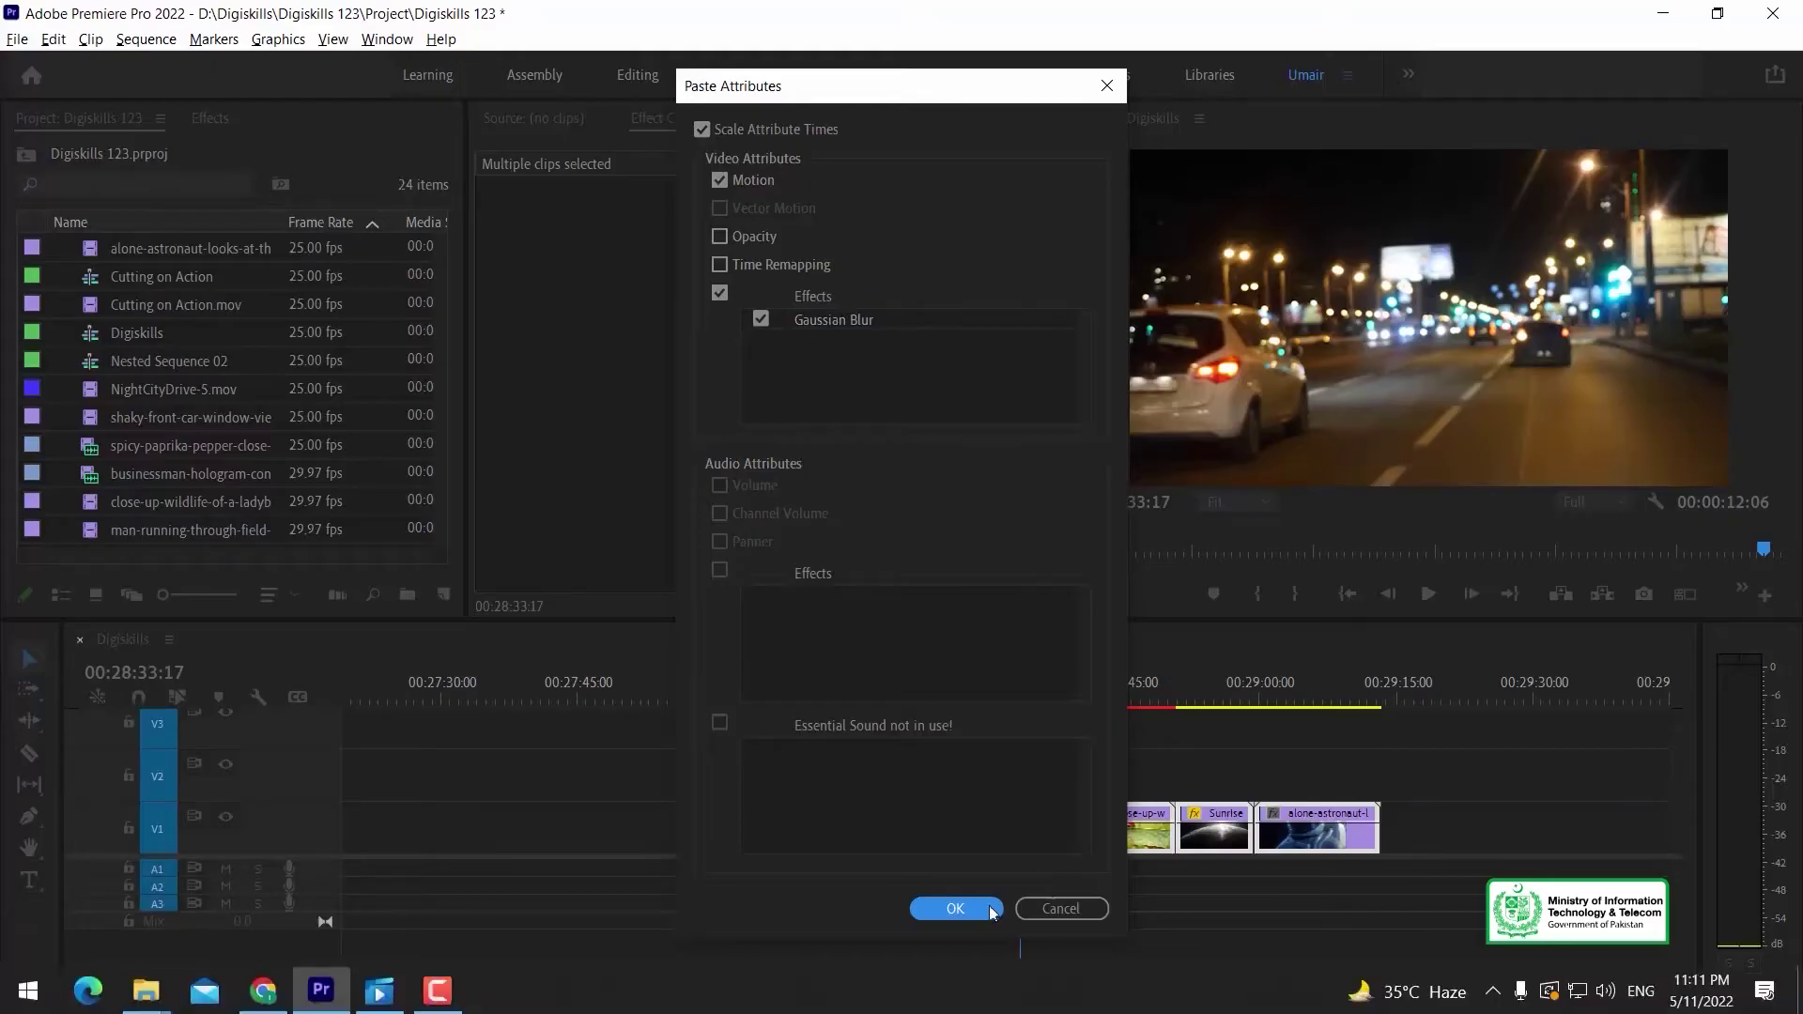
pyautogui.click(1074, 909)
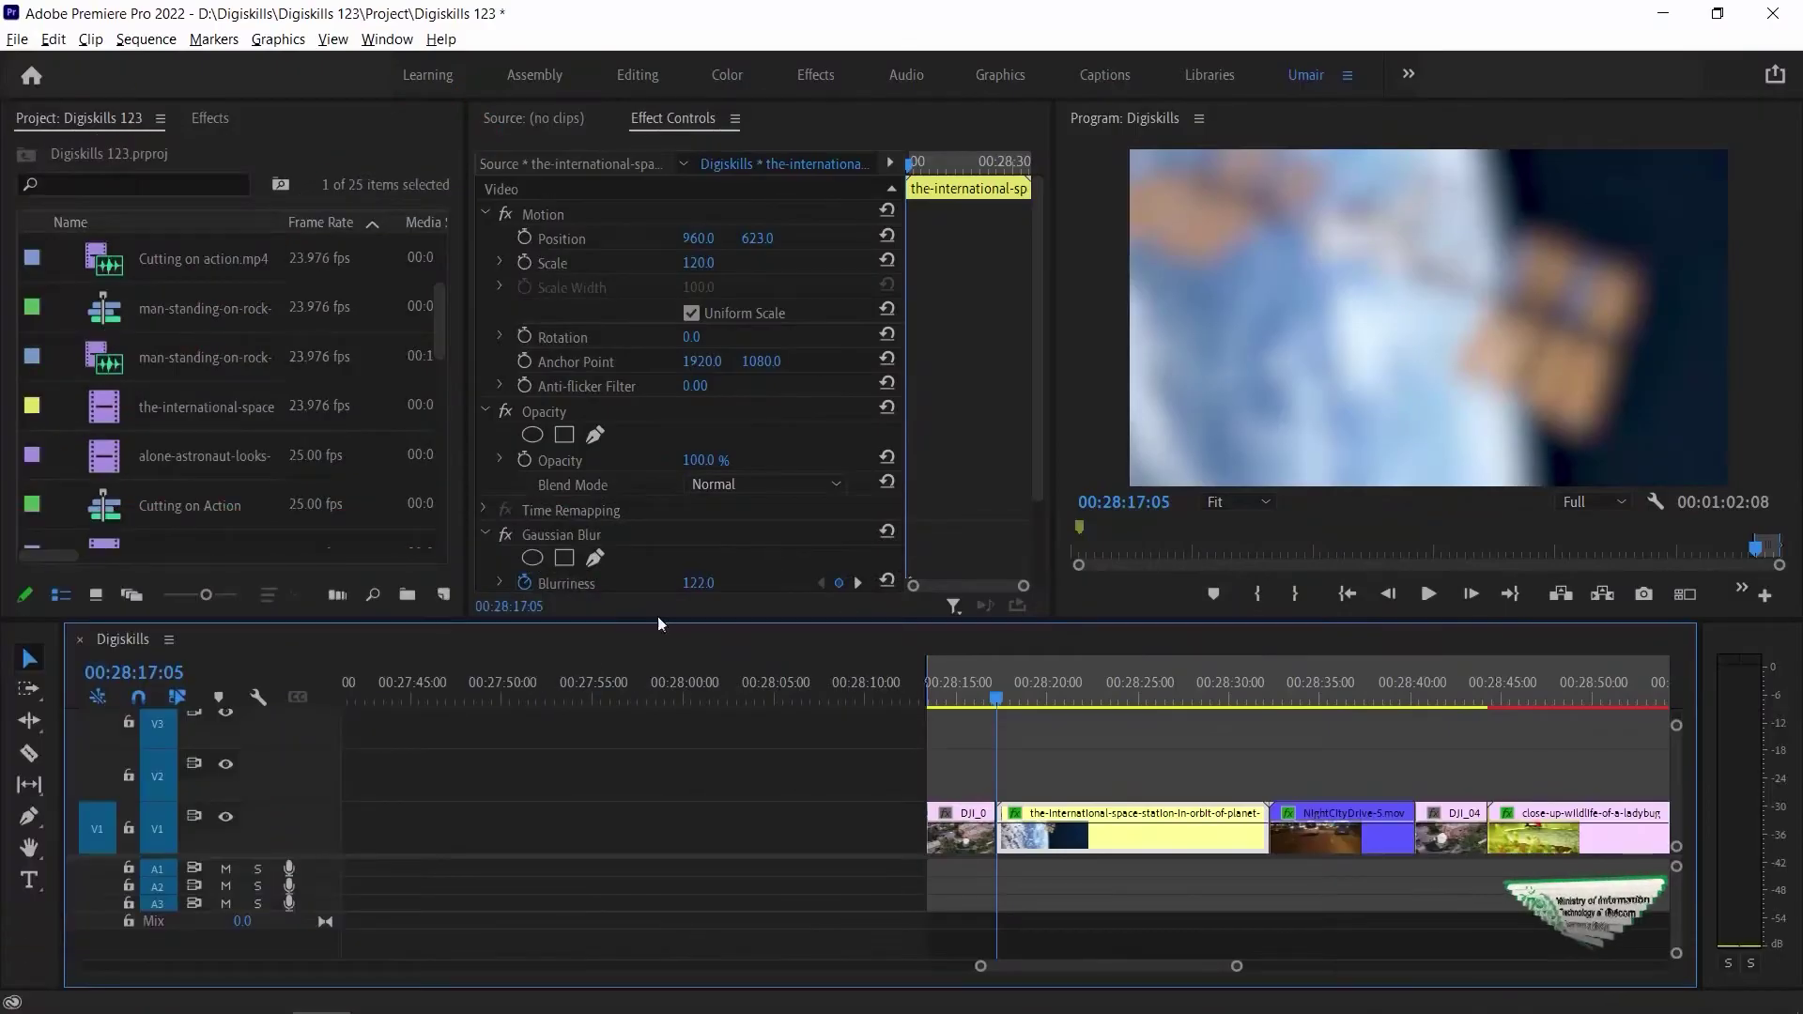
# Copy only the Gaussian Blur effect from the space station clip.
pyautogui.click(1058, 852)
pyautogui.click(1058, 844)
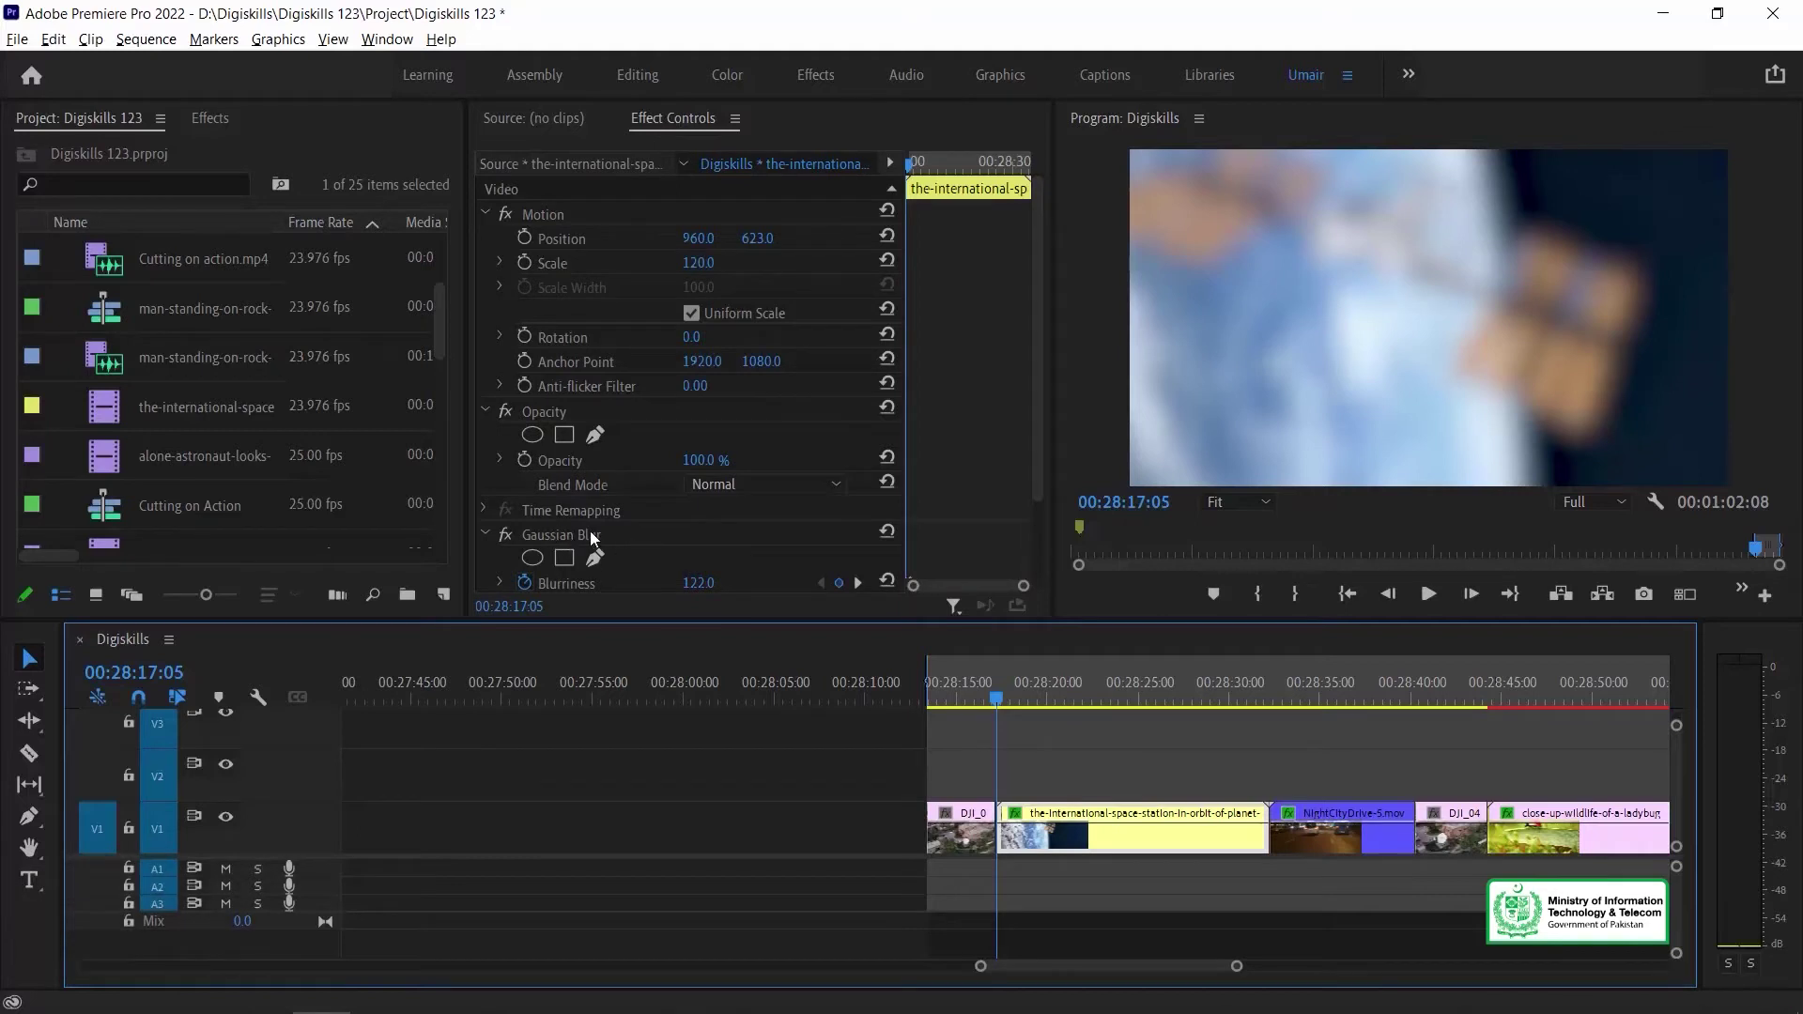
pyautogui.rightClick(553, 538)
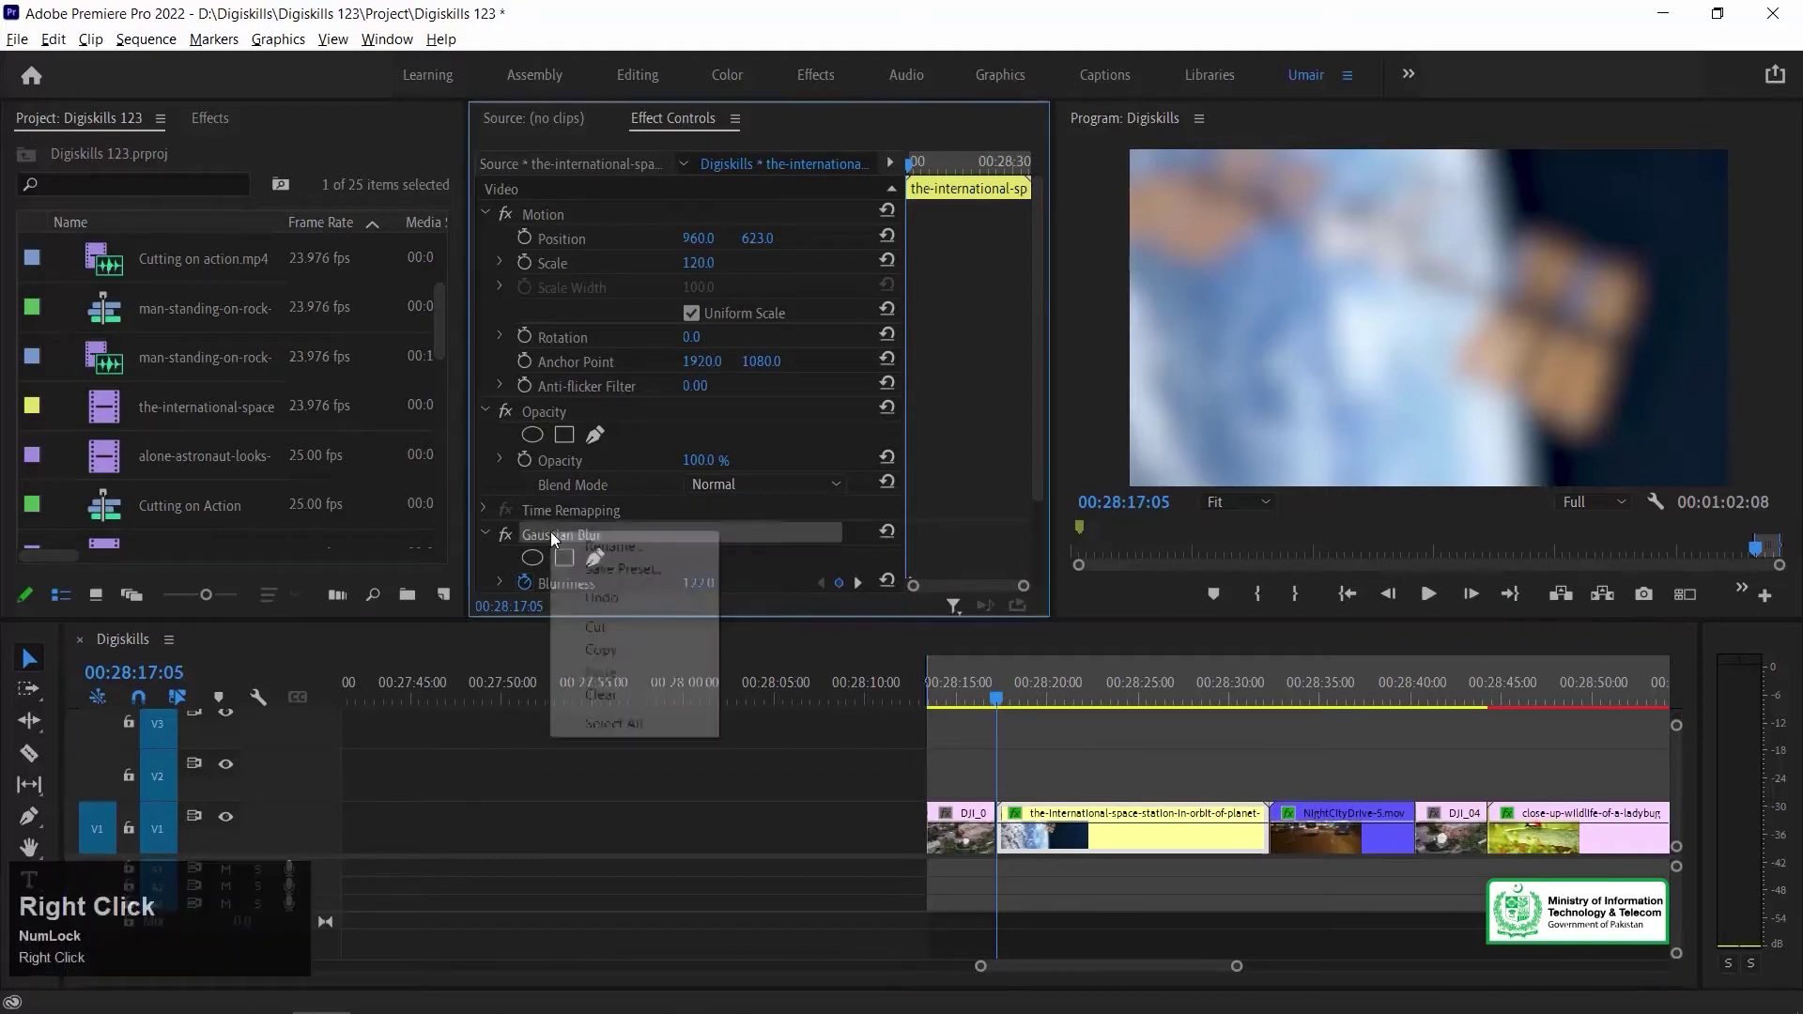
pyautogui.click(612, 650)
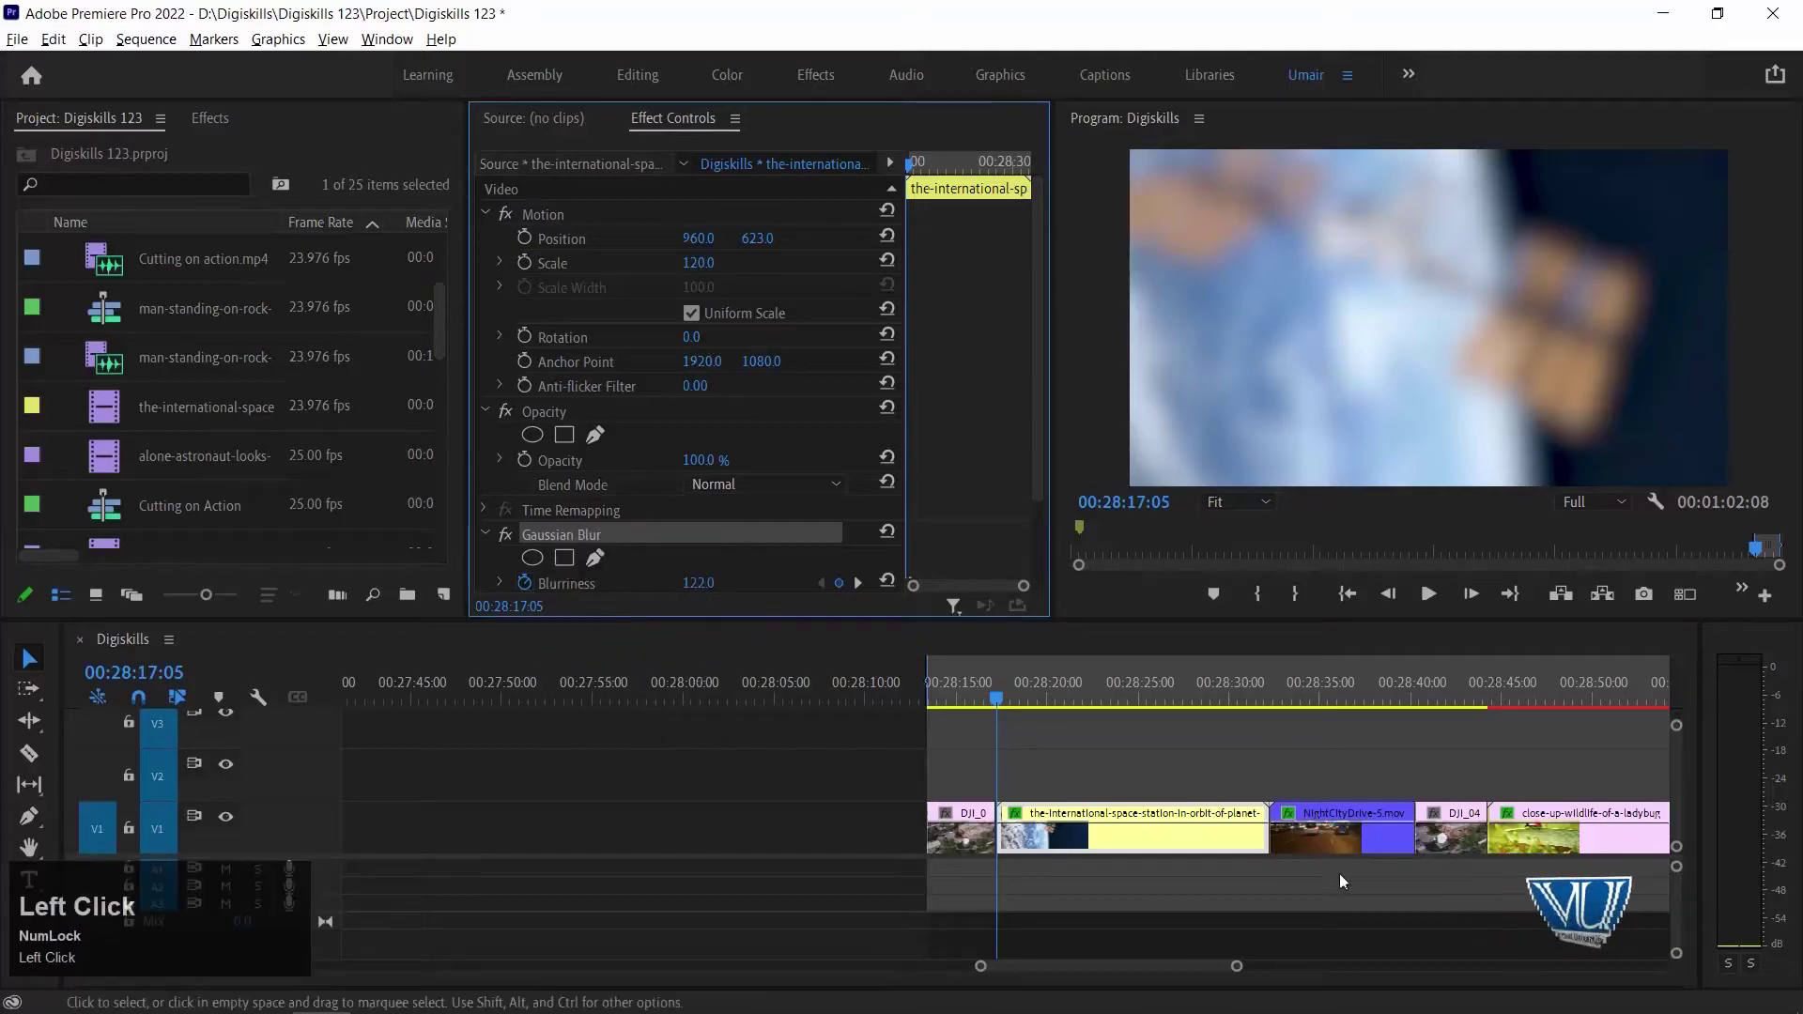
# Delete the Gaussian Blur effect from NightCityDrive-S.mov.
pyautogui.click(1315, 691)
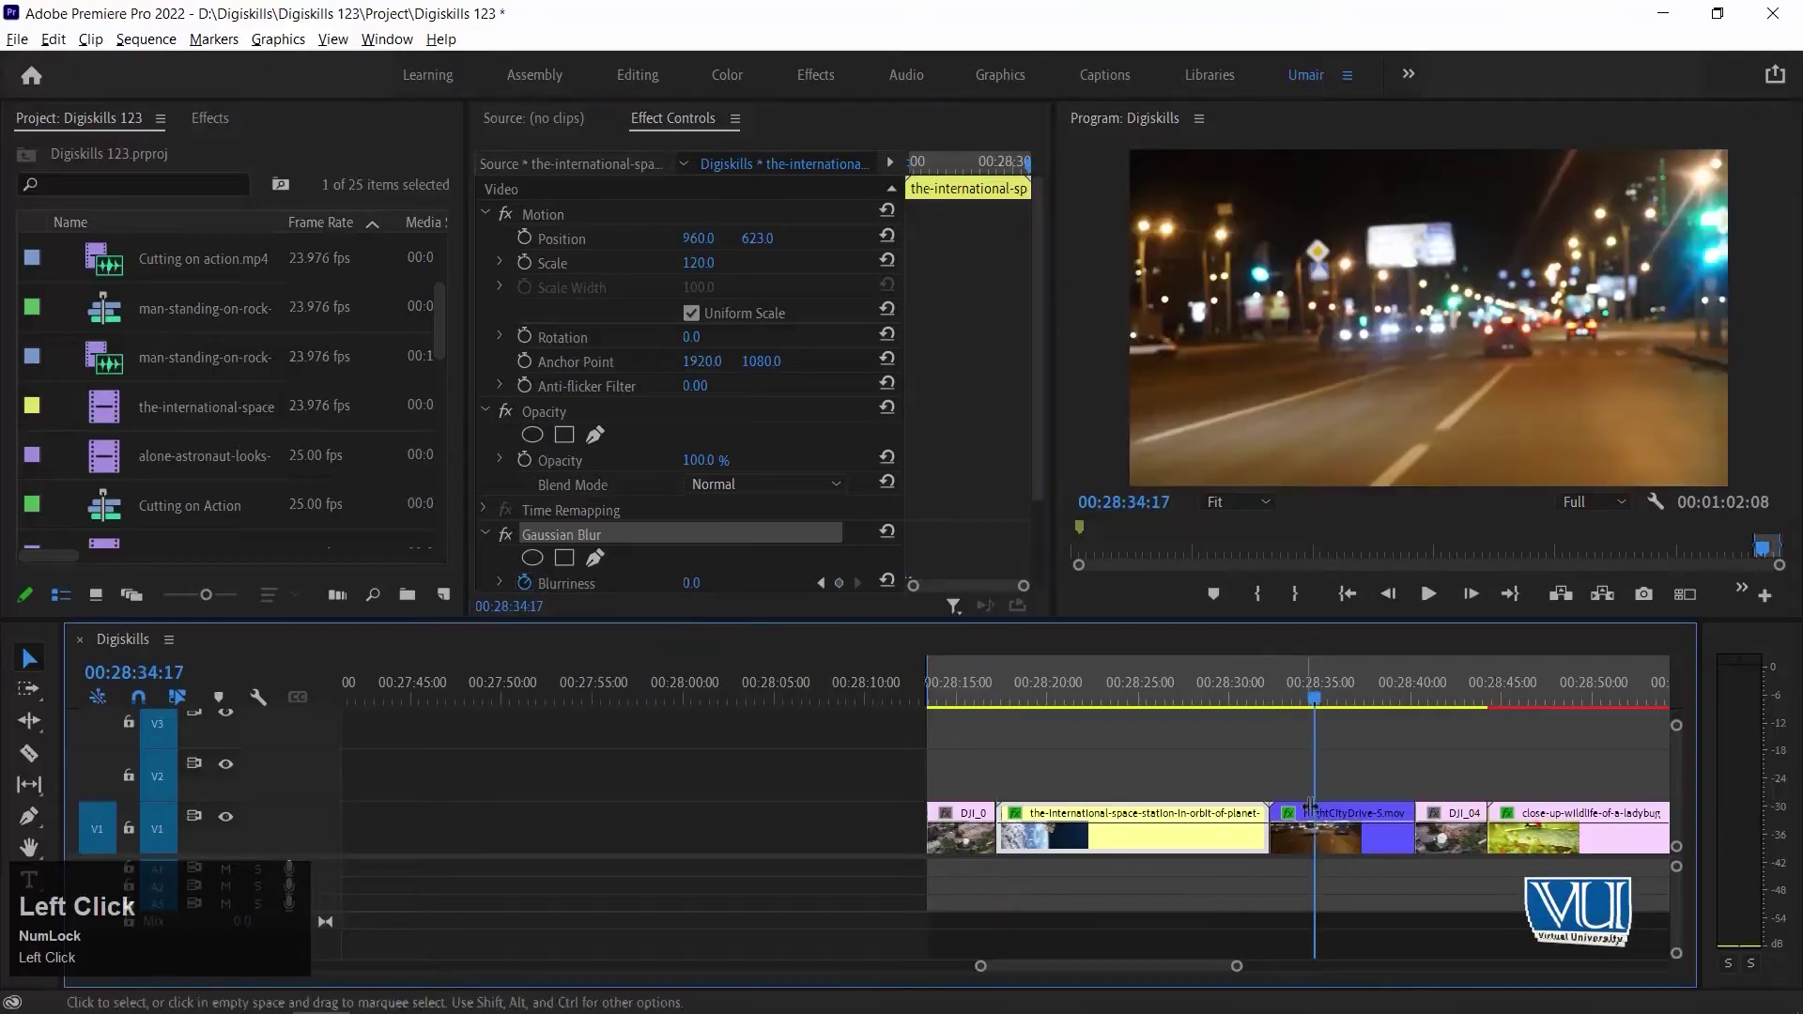
pyautogui.click(1341, 849)
pyautogui.click(567, 532)
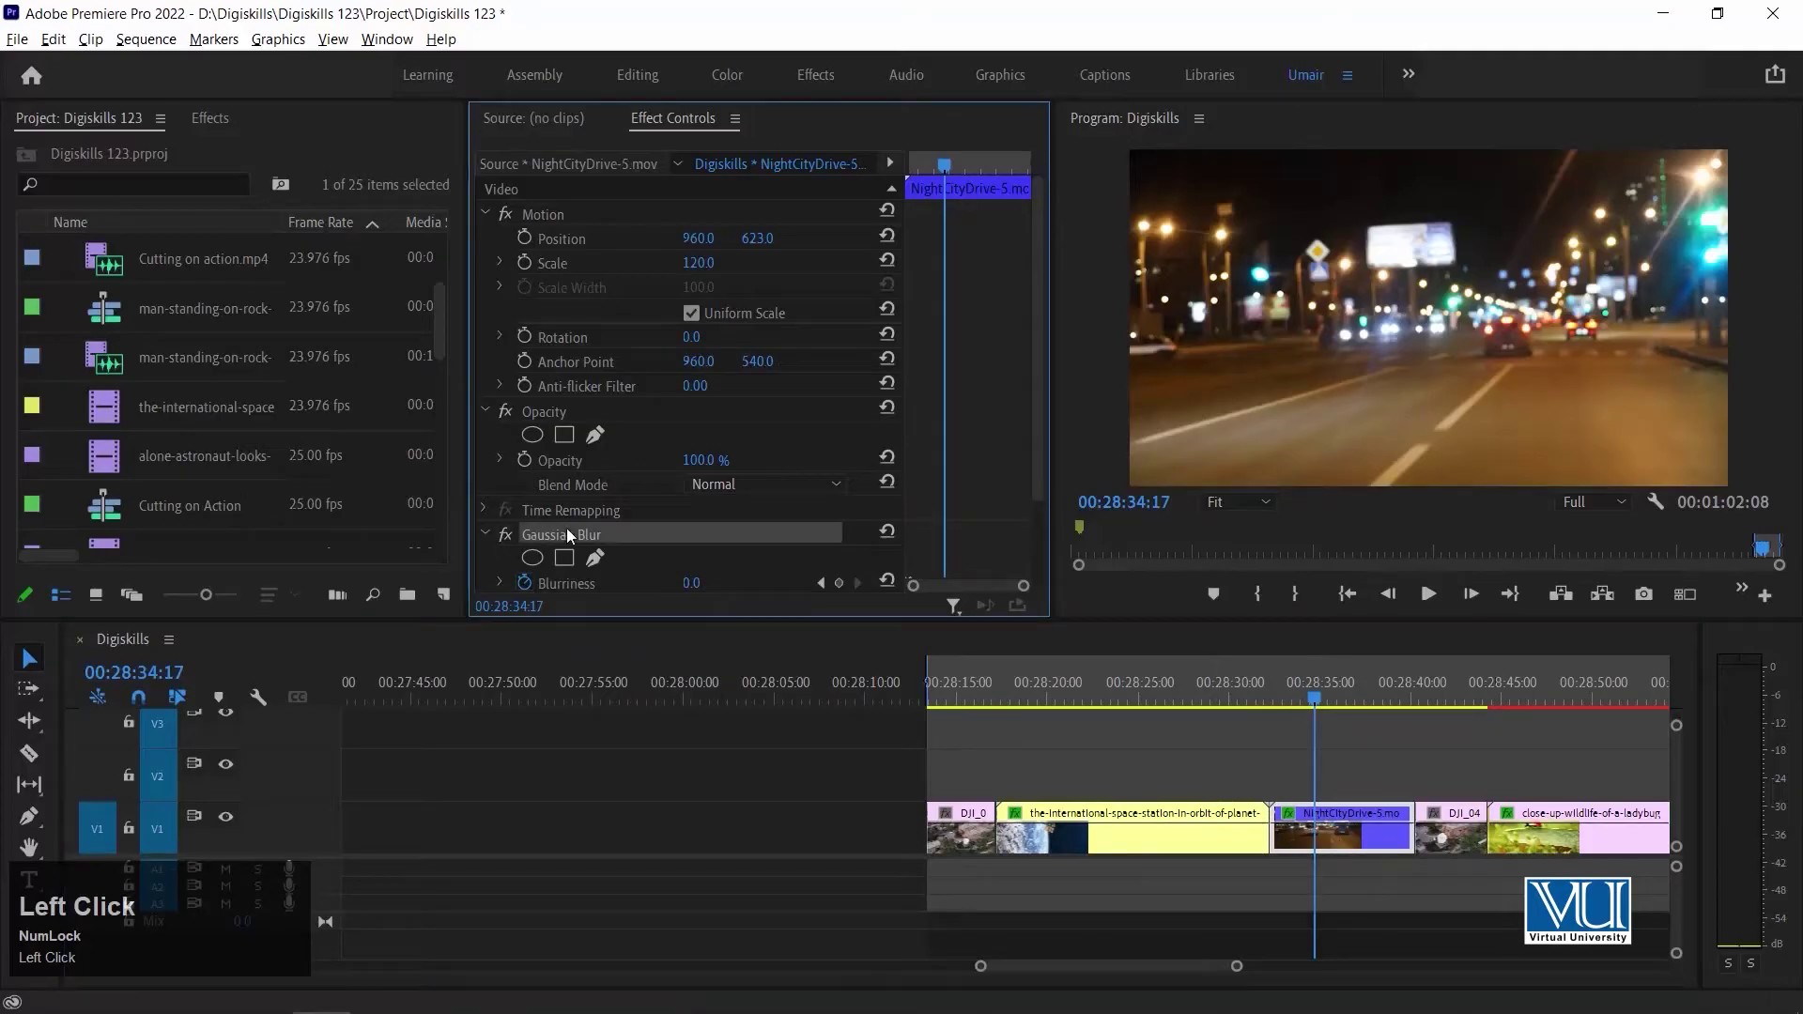
pyautogui.press('Delete')
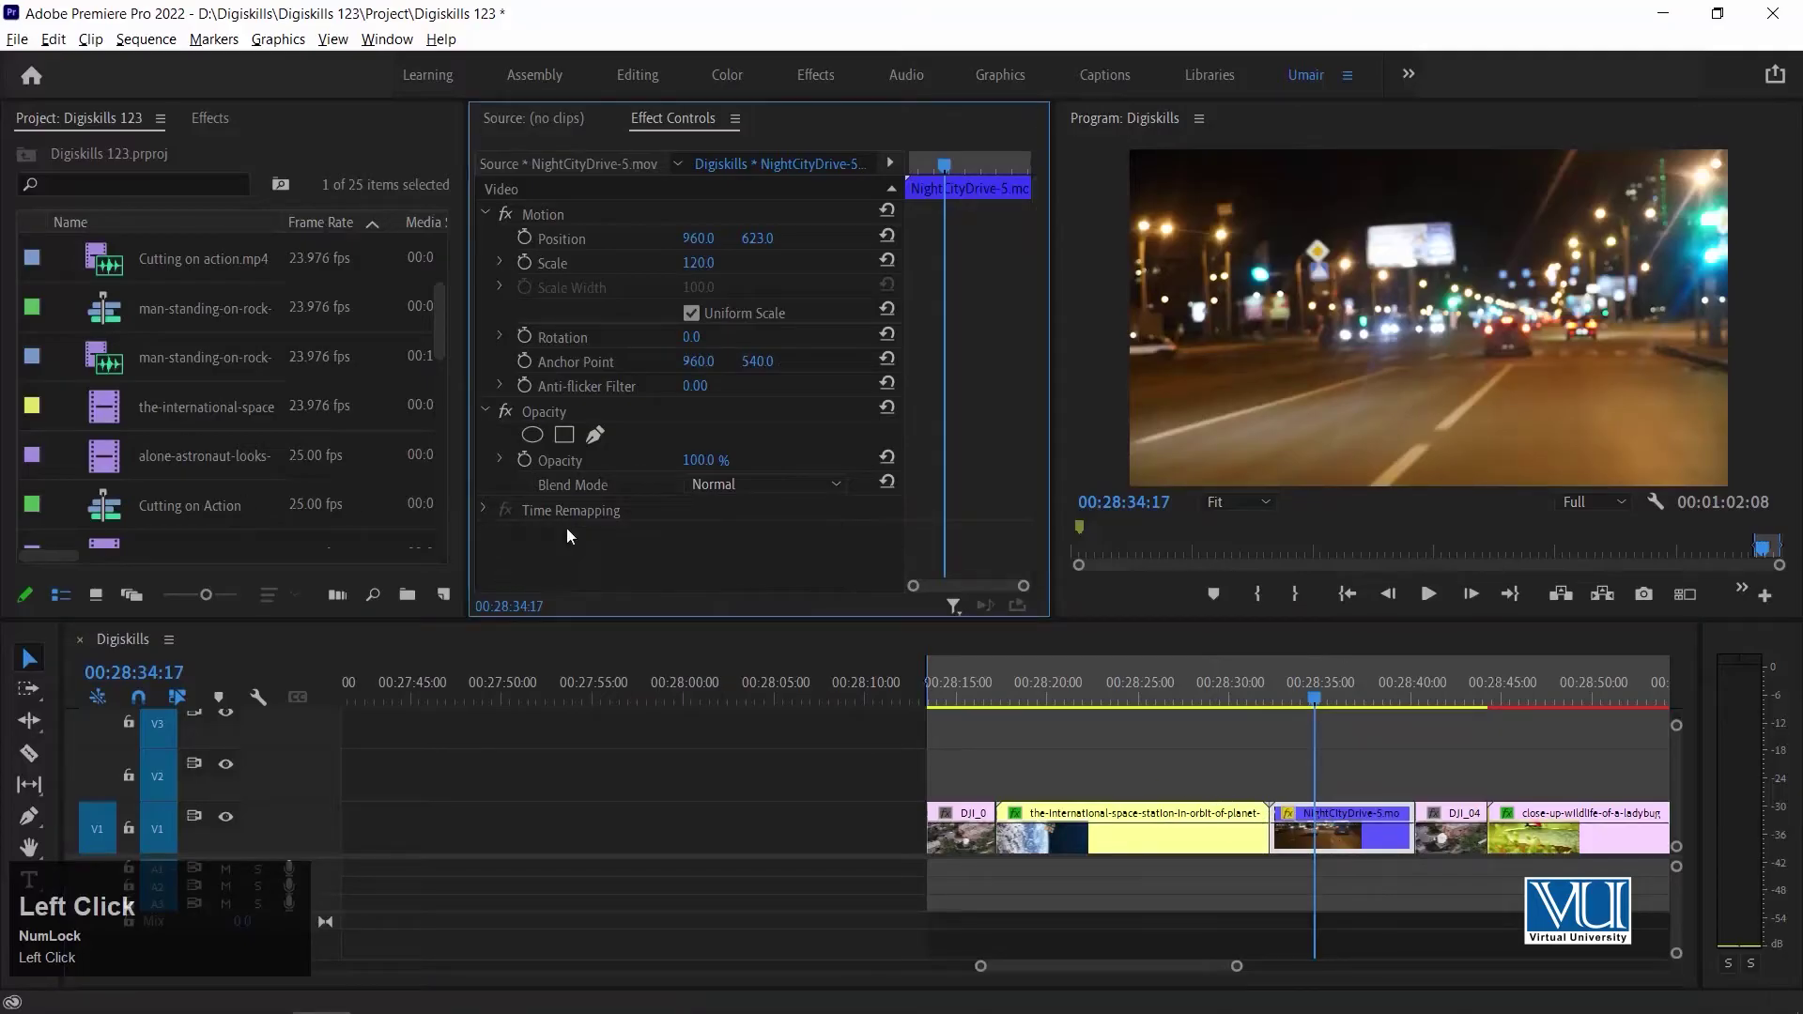
# Copy the space station clip's Gaussian Blur effect by itself and paste it into the effects of NightCityDrive-S.mov.
pyautogui.click(1036, 712)
pyautogui.click(1016, 695)
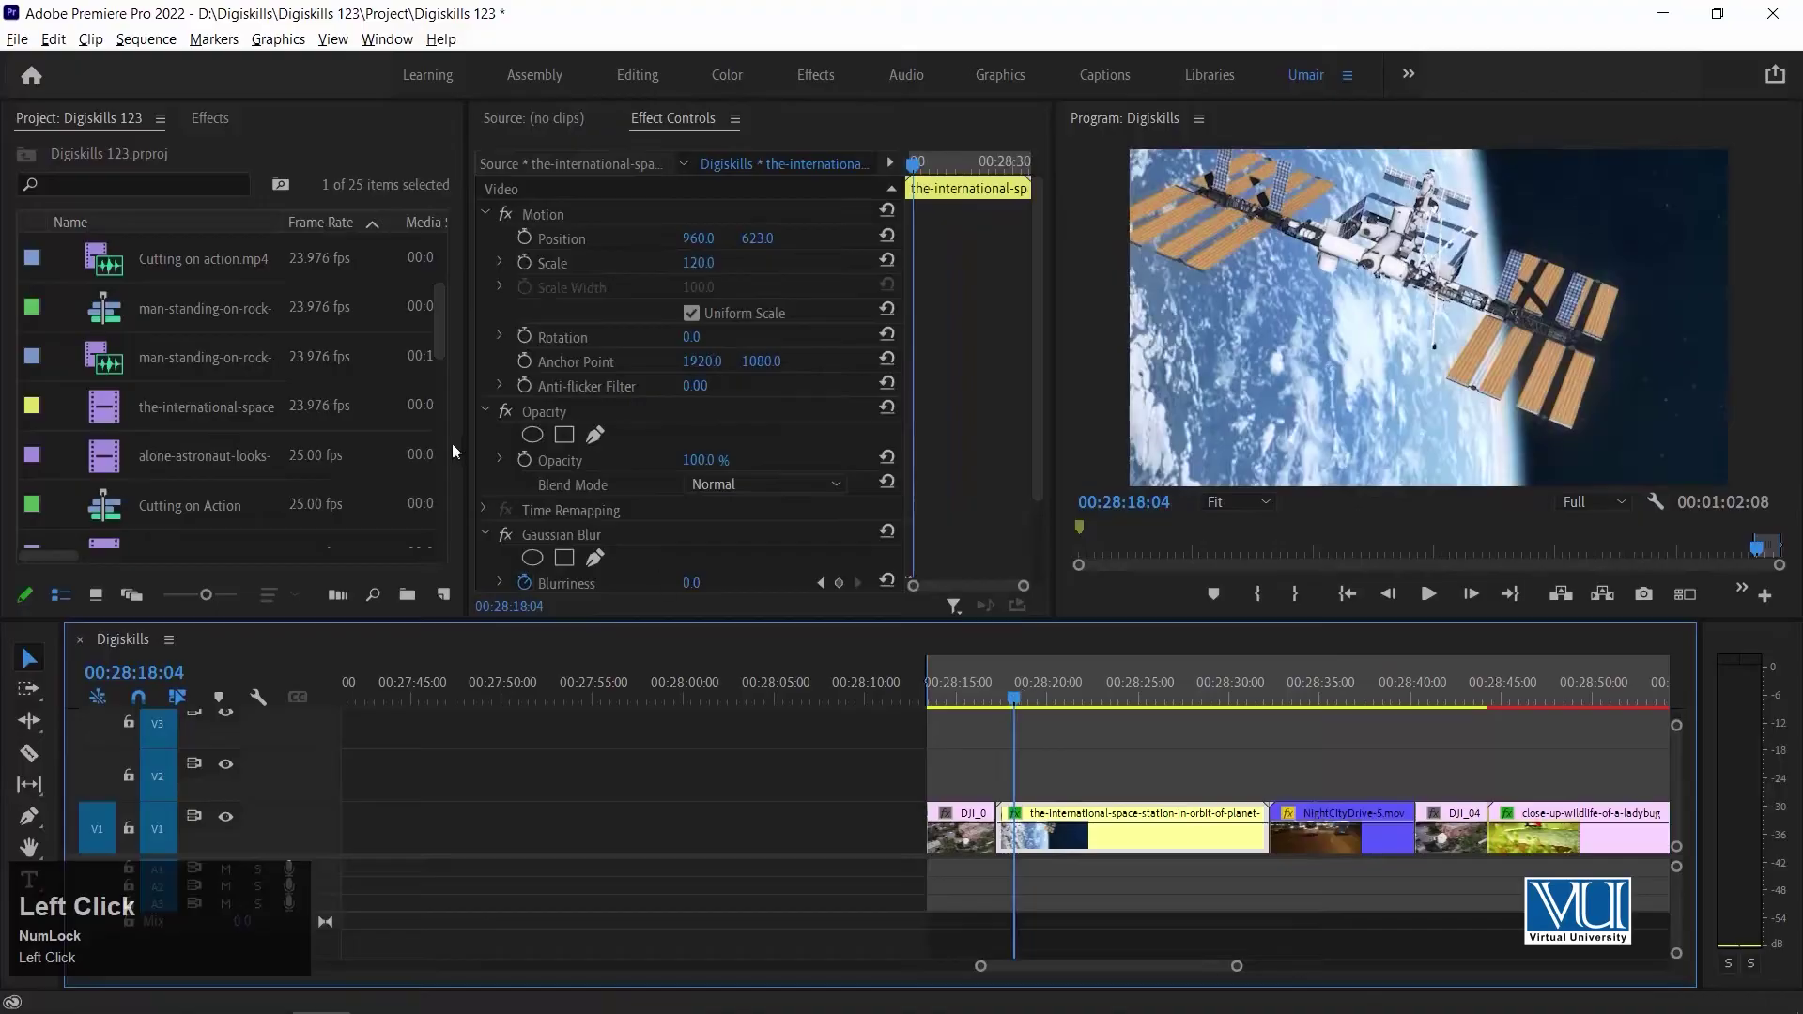
pyautogui.rightClick(562, 534)
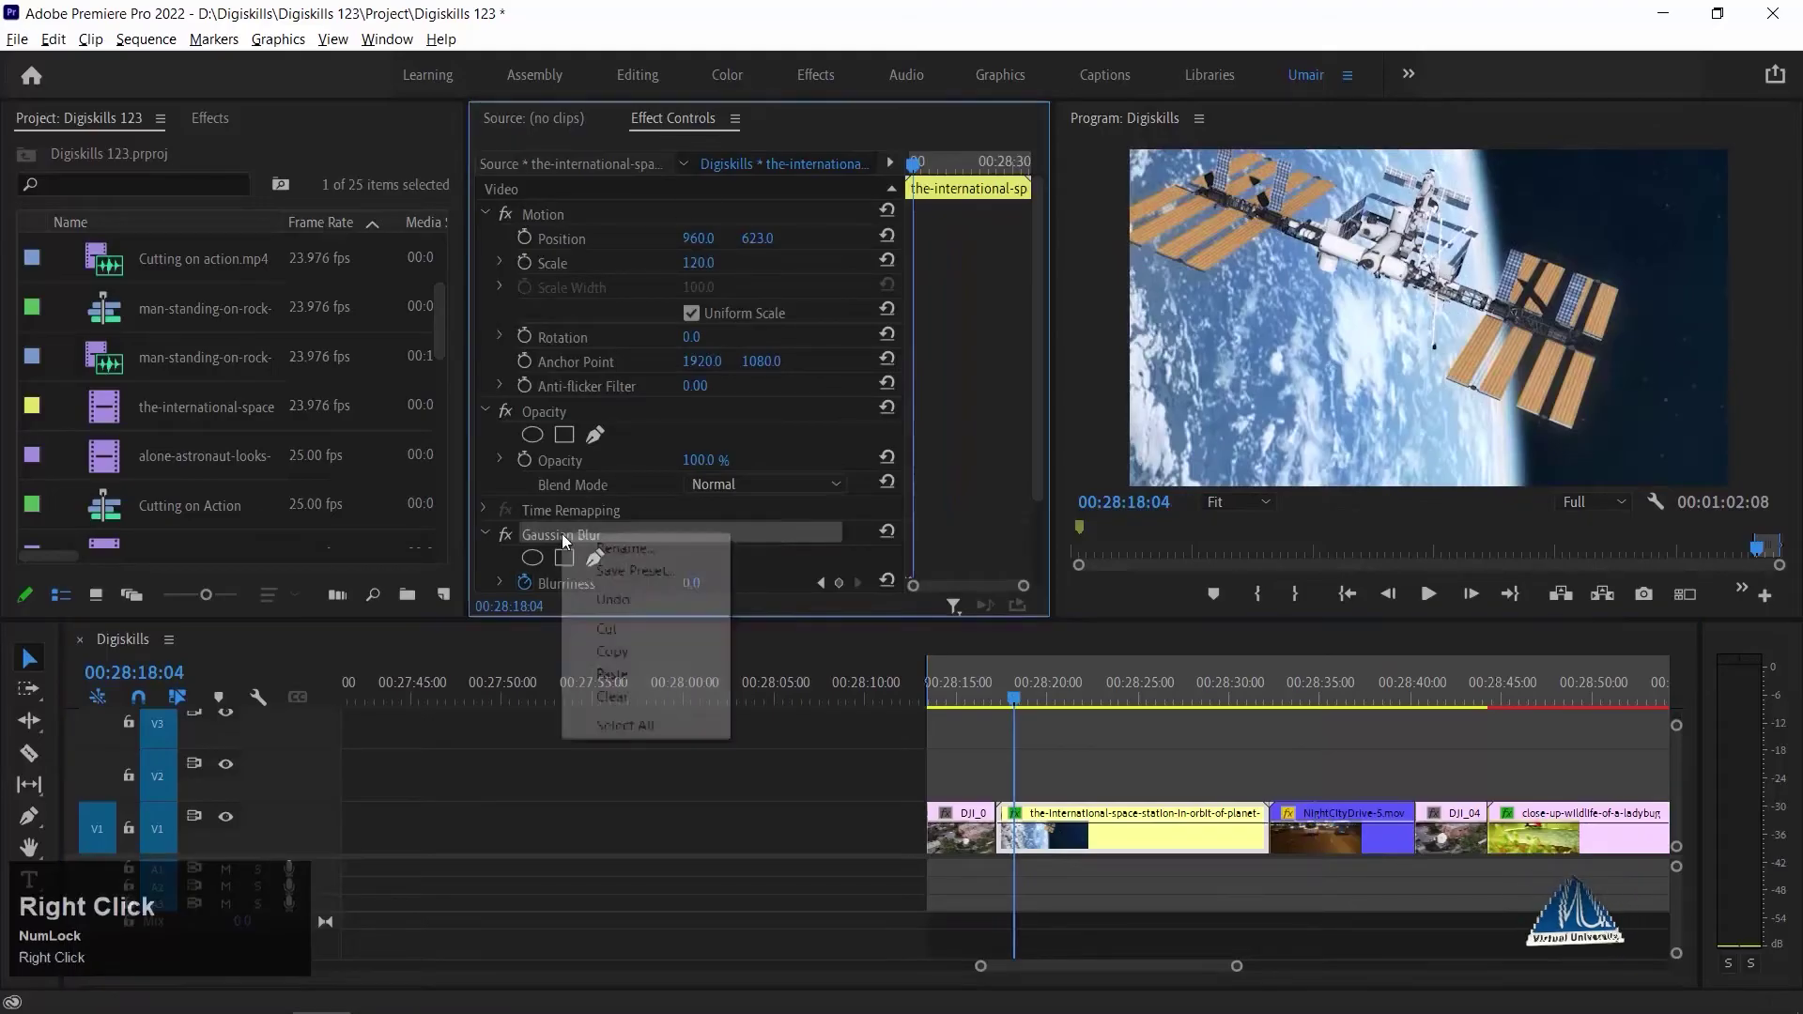
pyautogui.click(632, 654)
pyautogui.click(1279, 697)
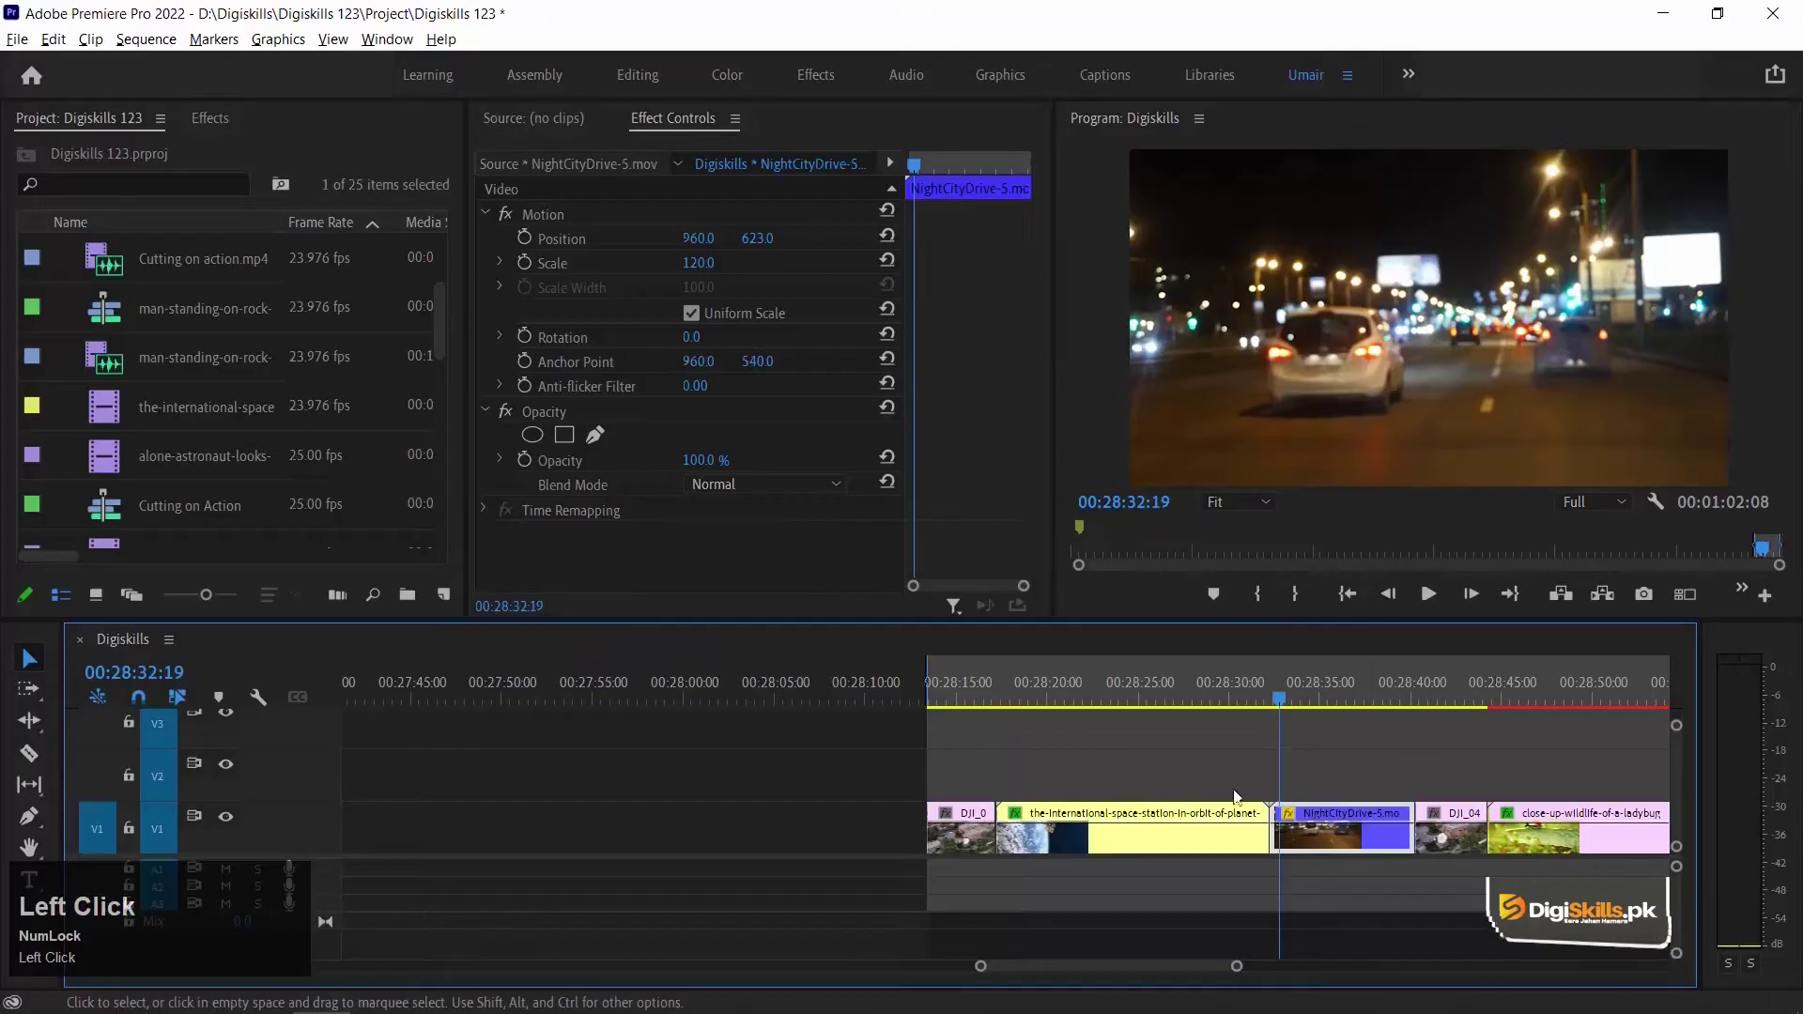
pyautogui.rightClick(659, 543)
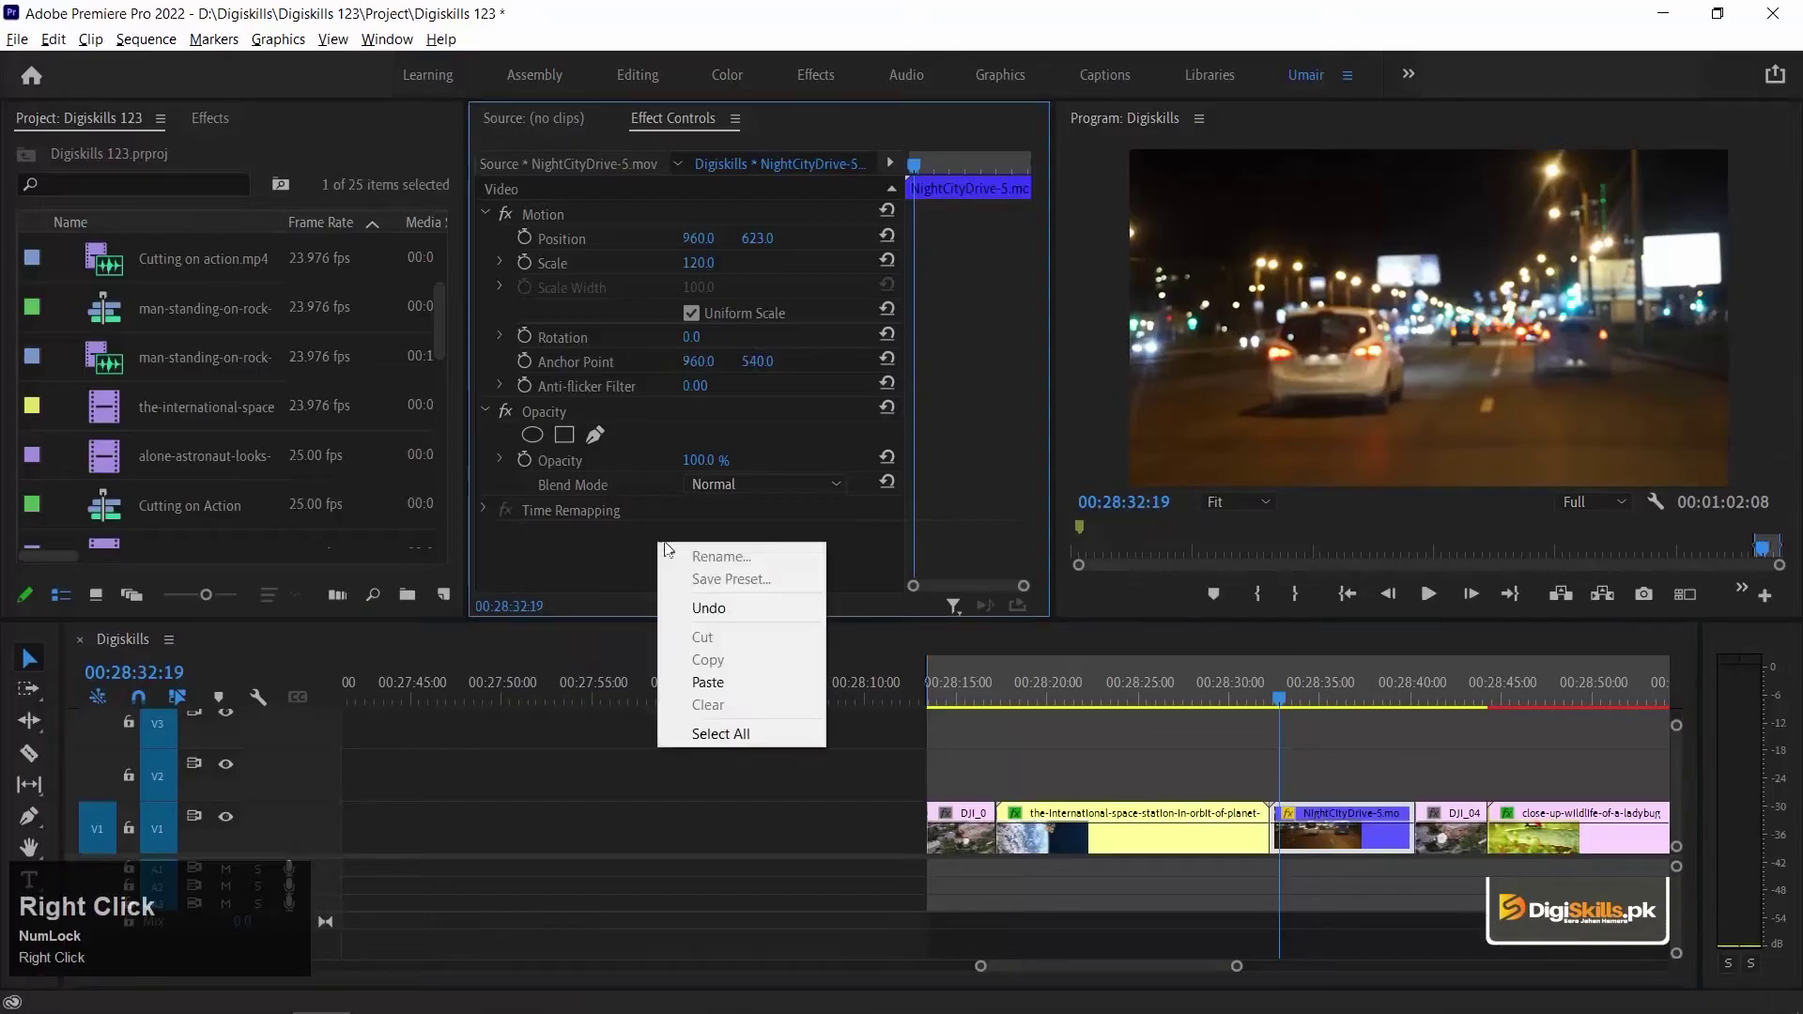
pyautogui.click(774, 691)
# Play NightCityDrive-S.mov from its first frame to check the individually pasted Gaussian Blur.
pyautogui.press('Up')
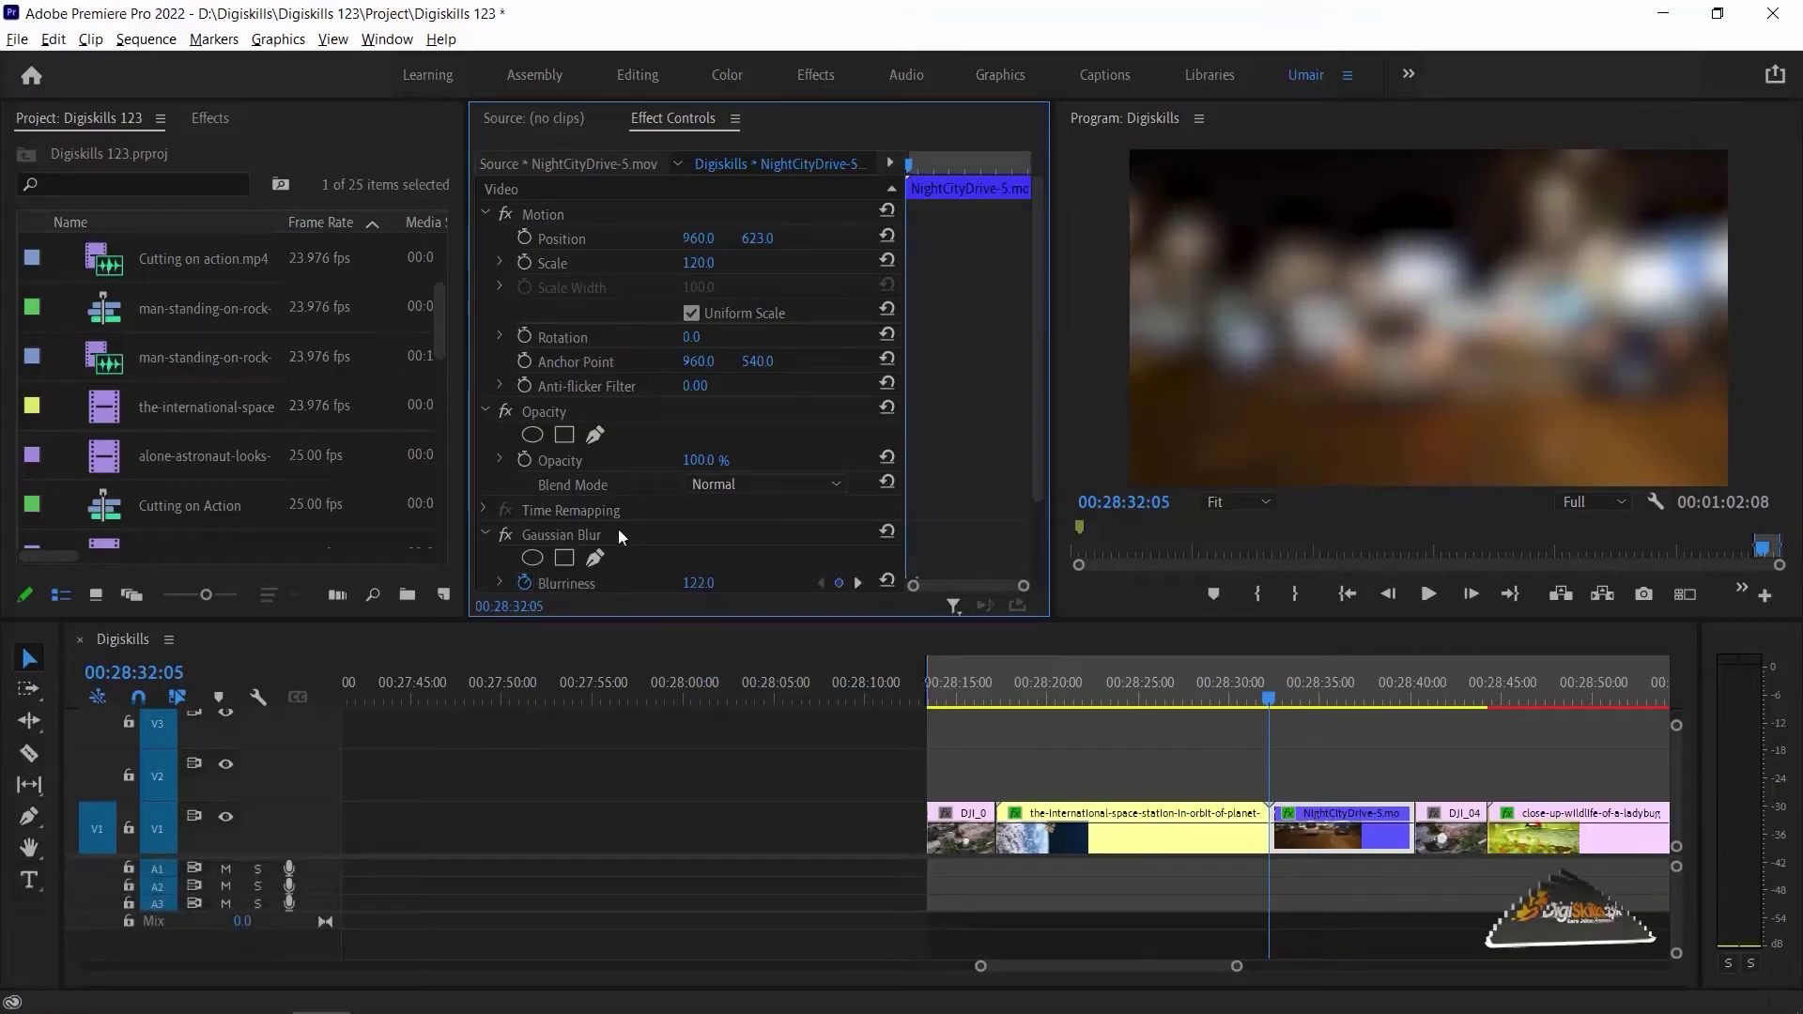
pyautogui.press('space')
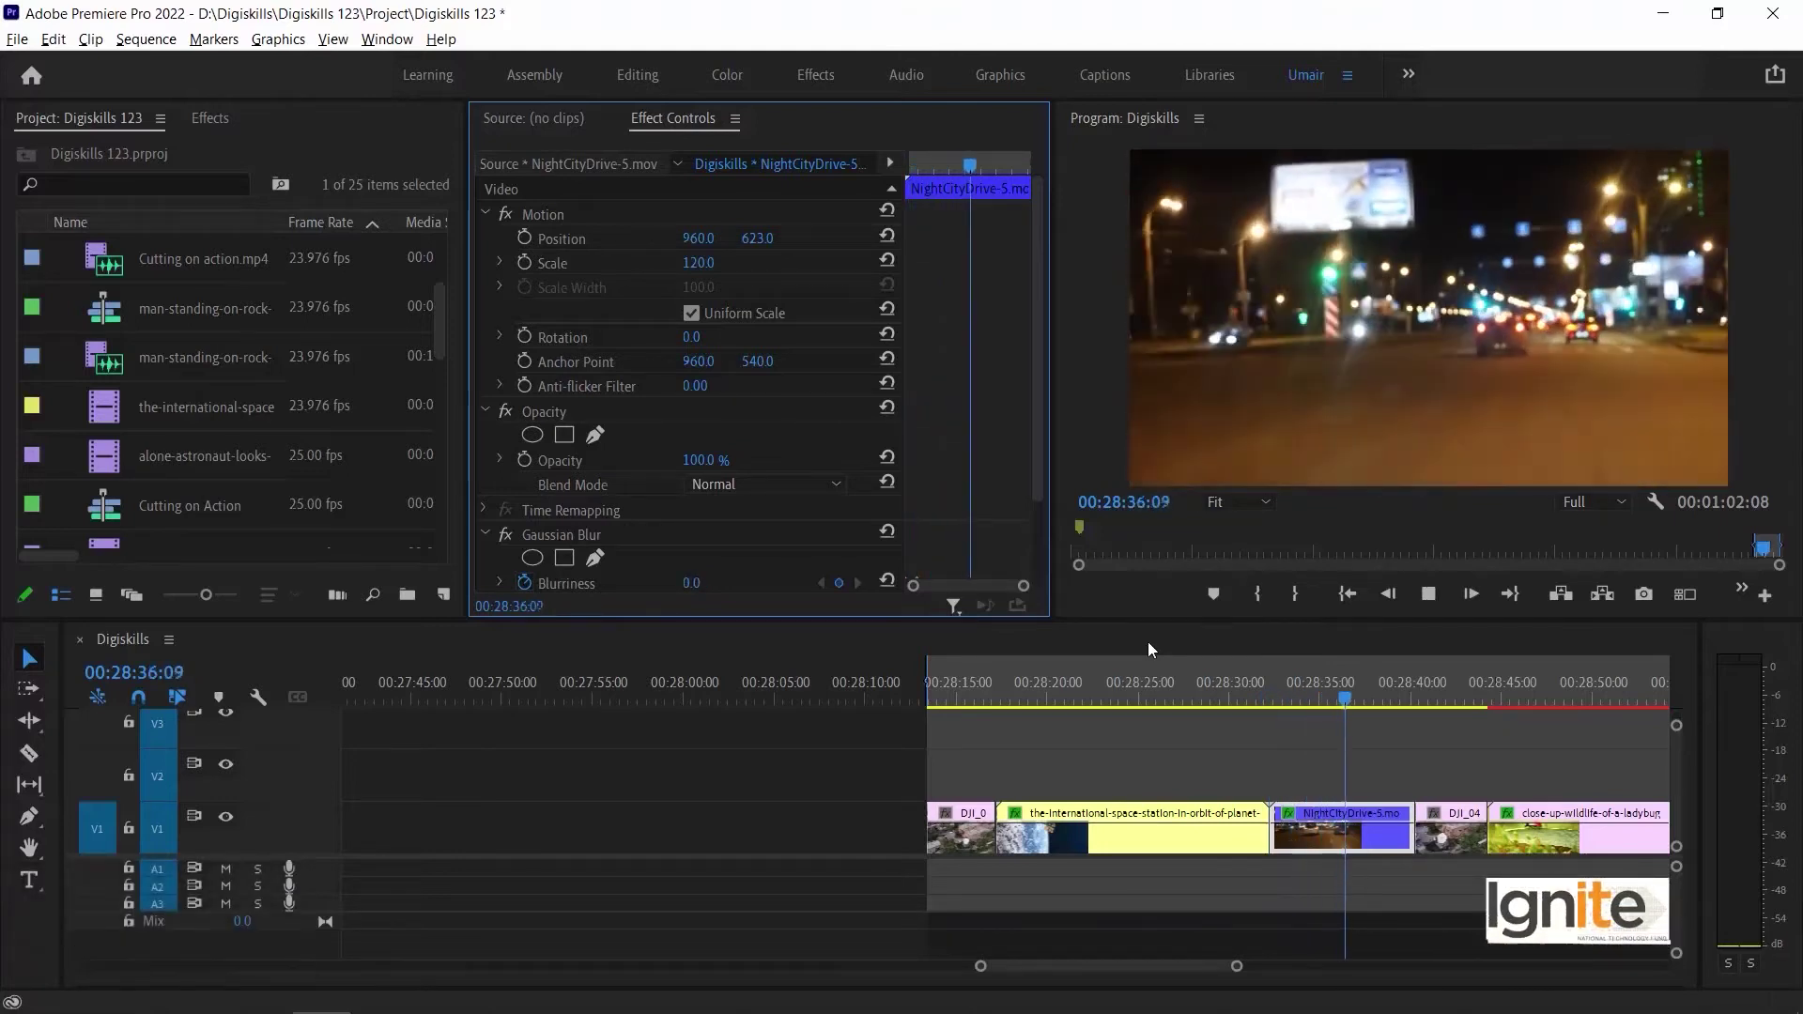
pyautogui.press('space')
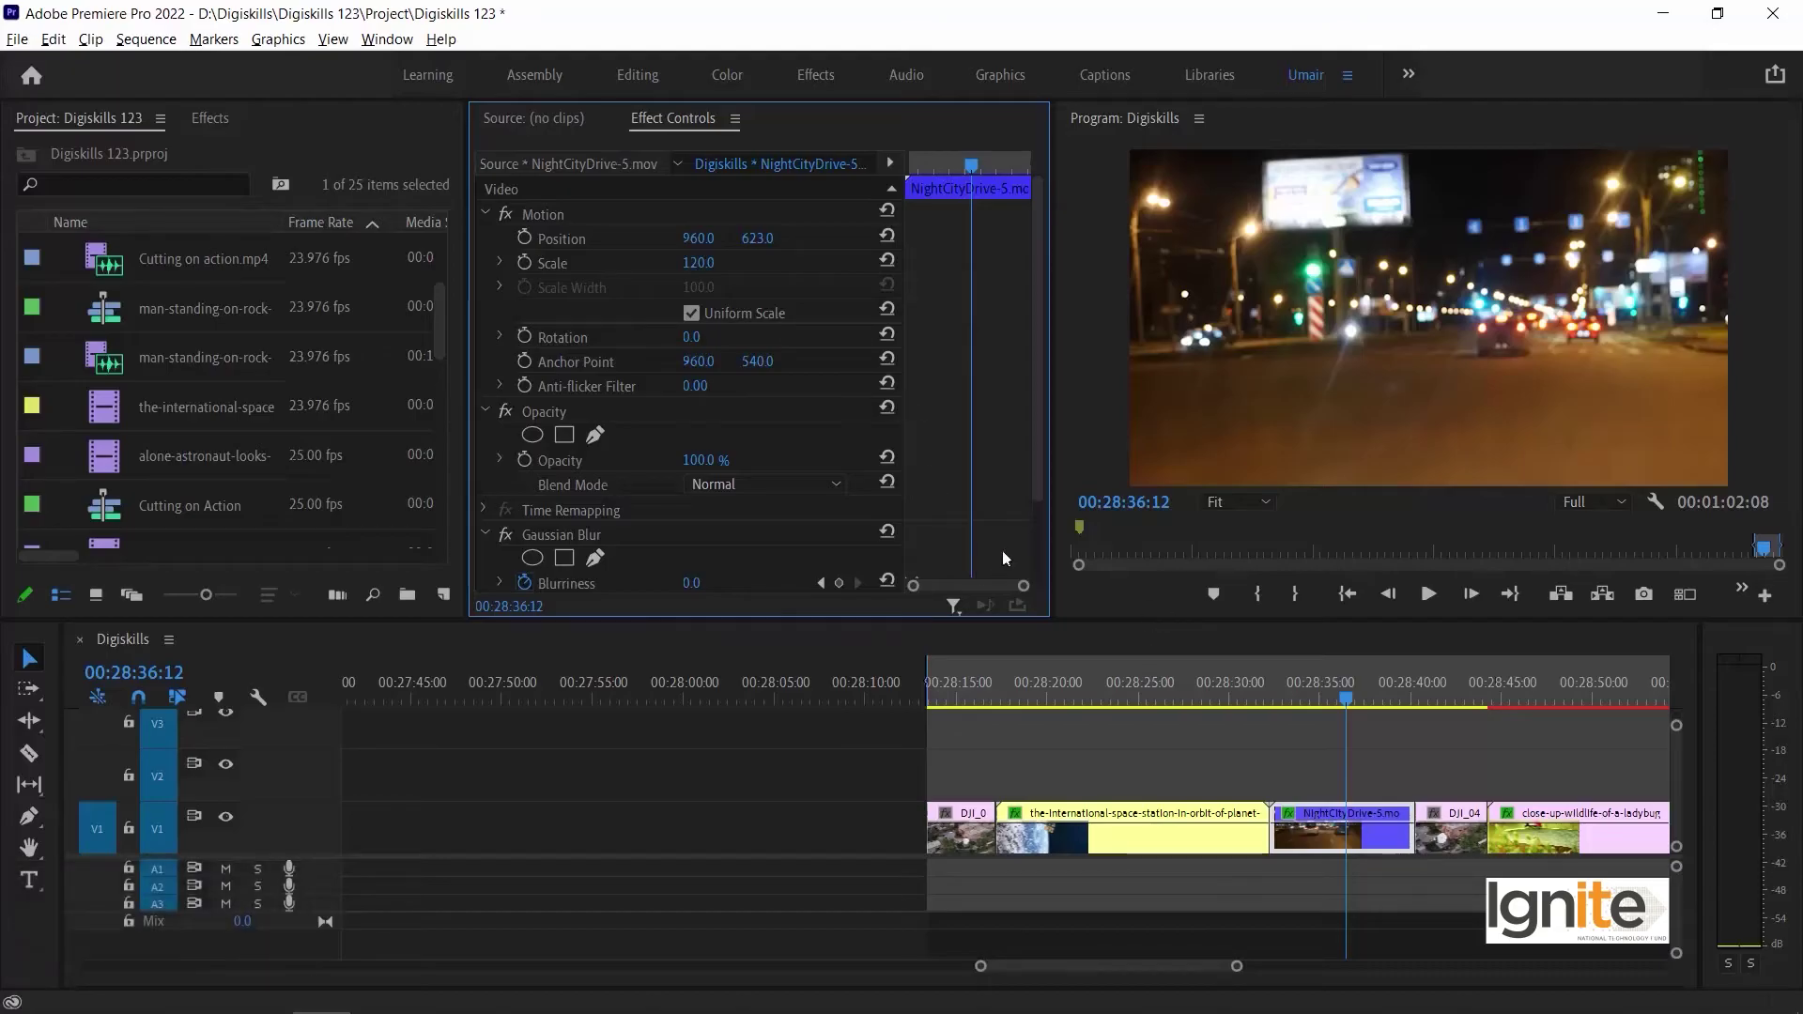
pyautogui.click(1101, 731)
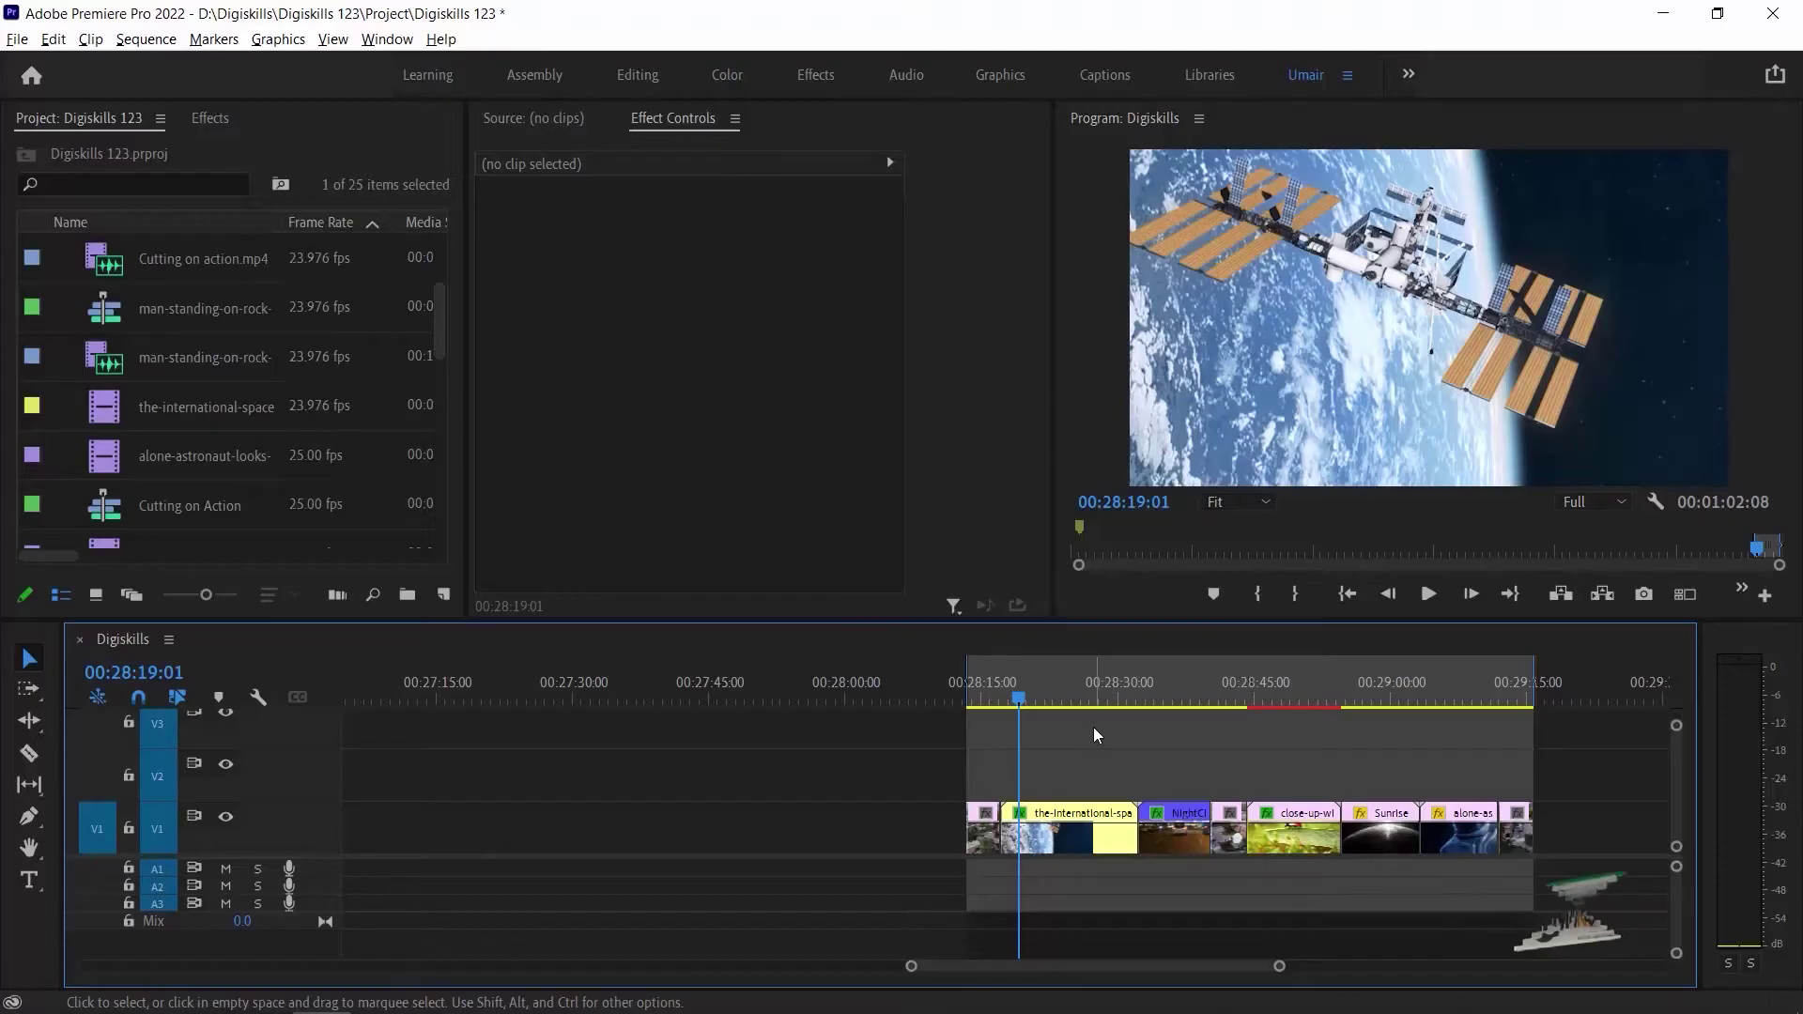
pyautogui.click(1081, 841)
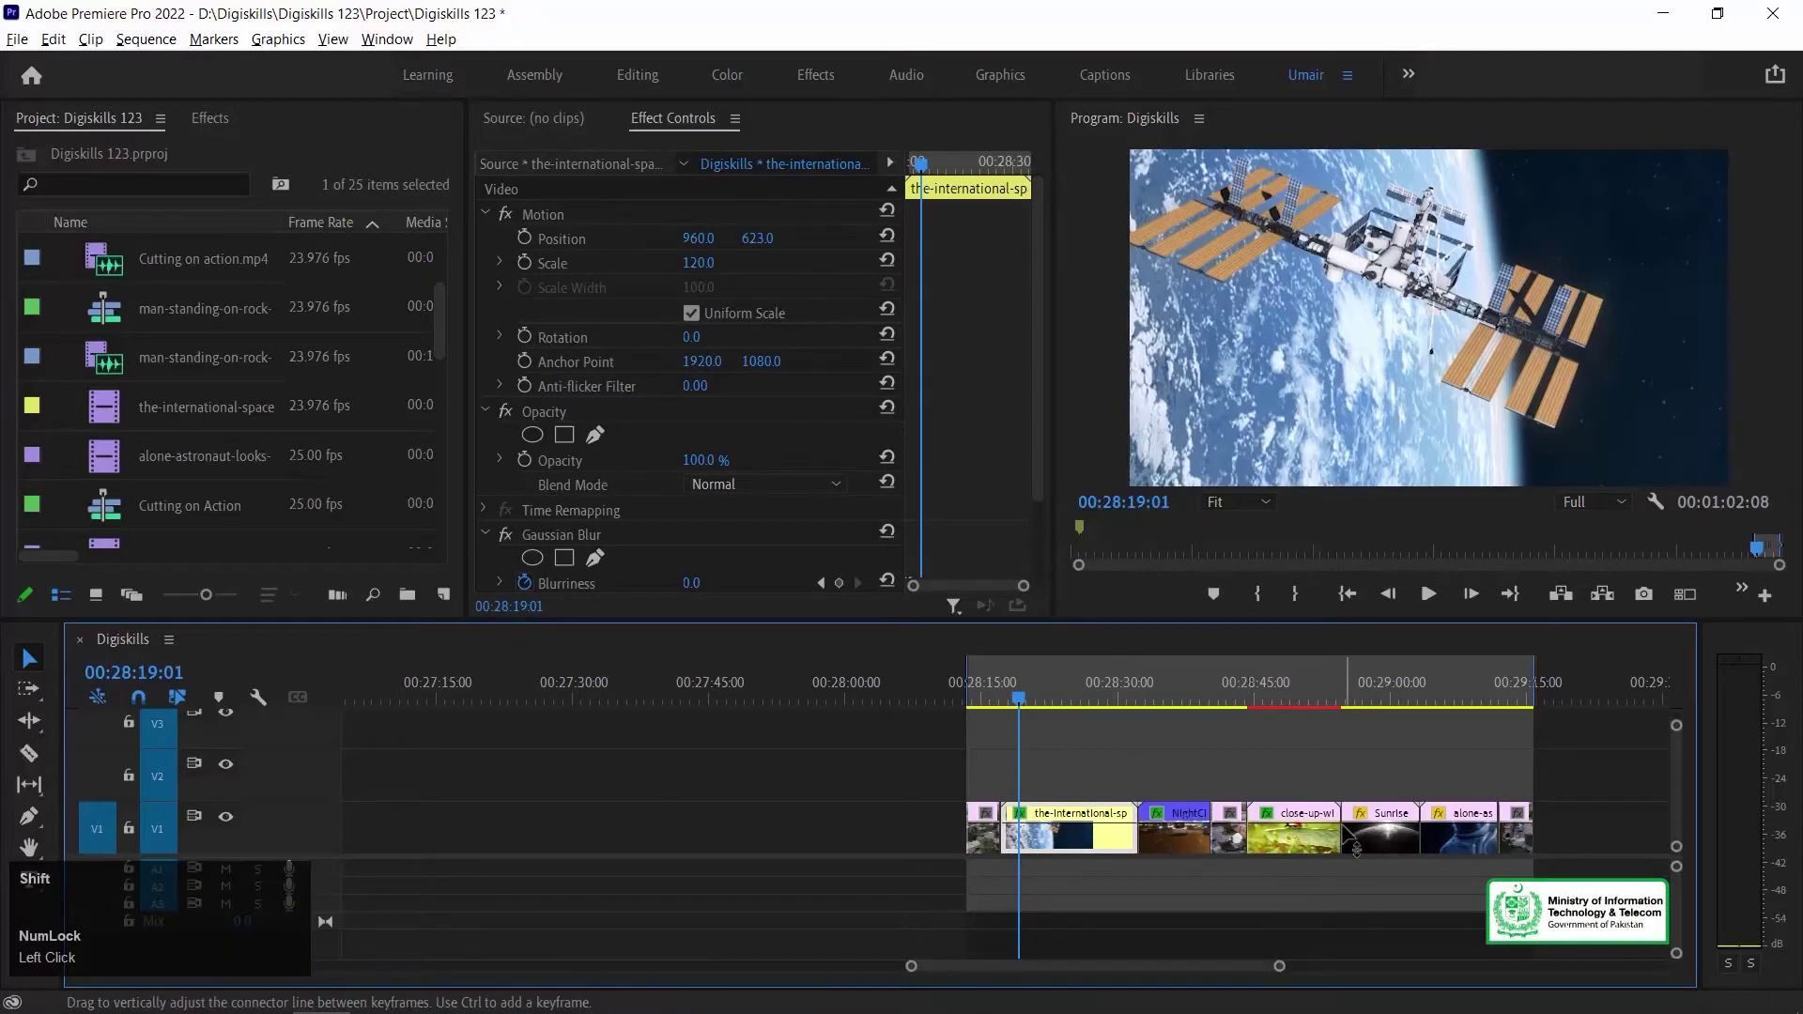
pyautogui.keyDown('shift'); pyautogui.click(1444, 839); pyautogui.keyUp('shift')
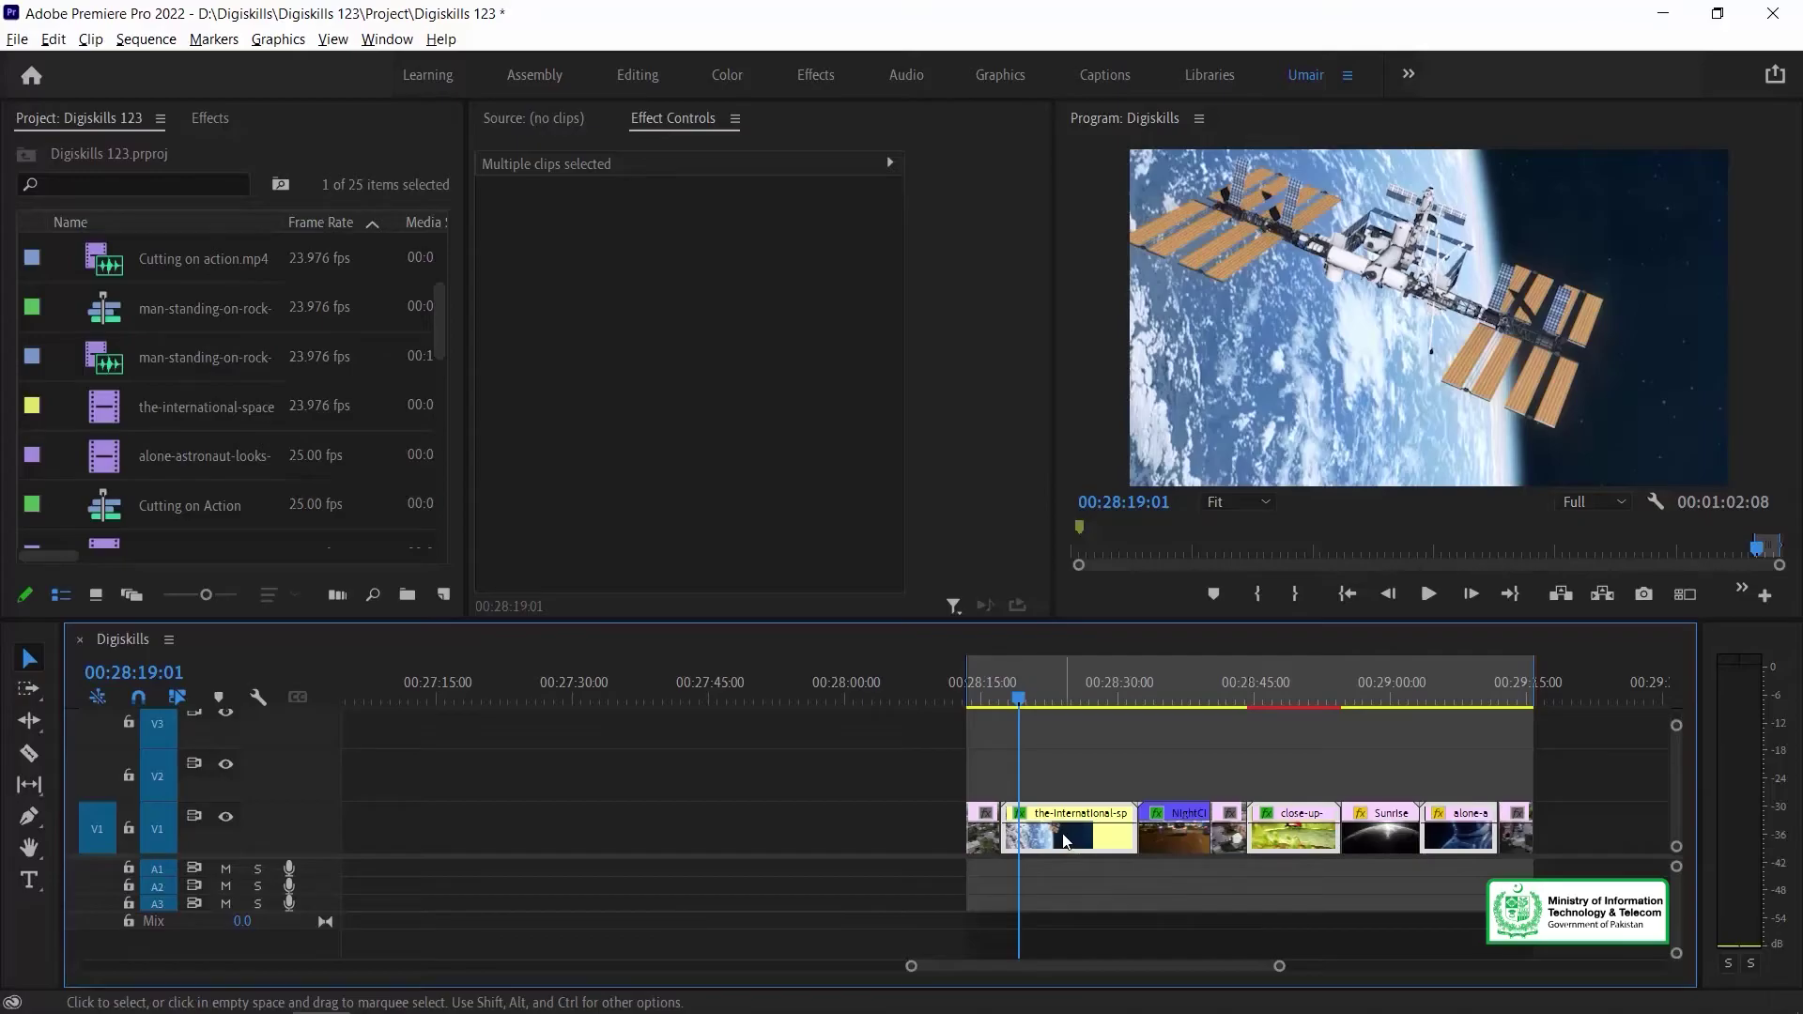
pyautogui.click(1131, 786)
# Remove only Gaussian Blur from the space station and NightCityDrive-S.mov clips with Remove Attributes, excluding Motion, Opacity and Time Remapping.
pyautogui.moveTo(1188, 764); pyautogui.dragTo(1088, 832)
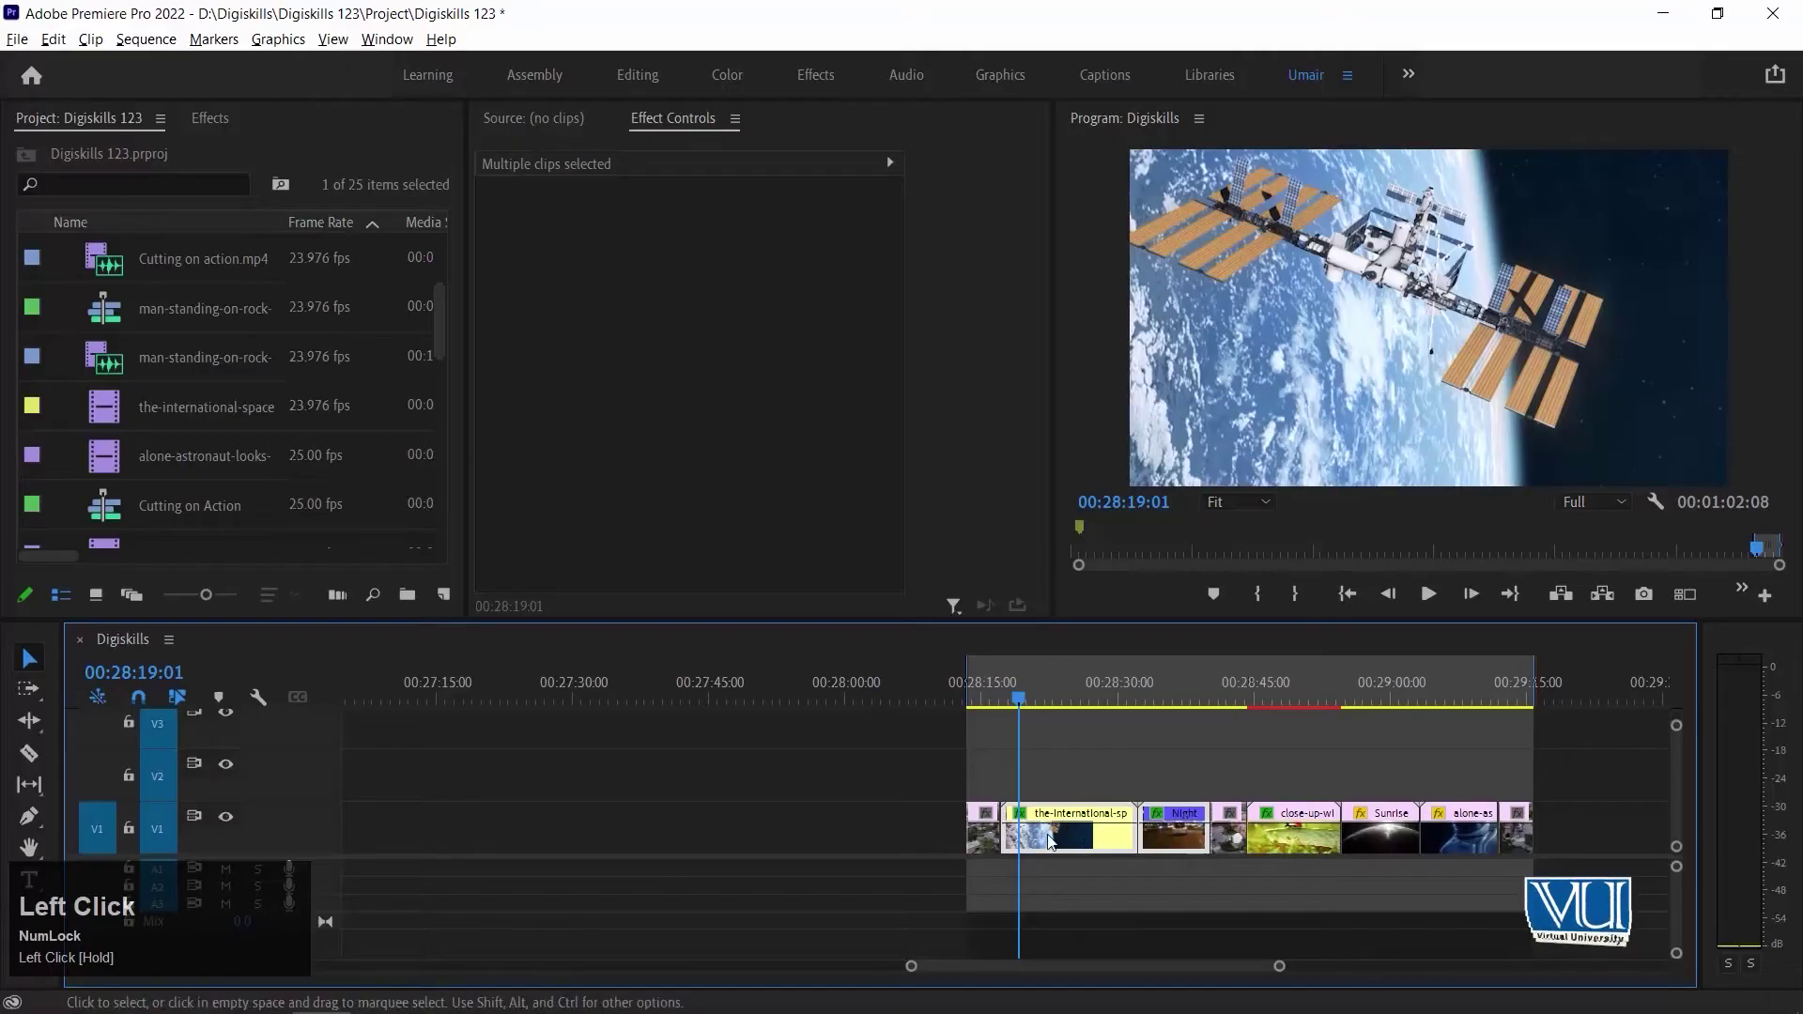
pyautogui.rightClick(1052, 836)
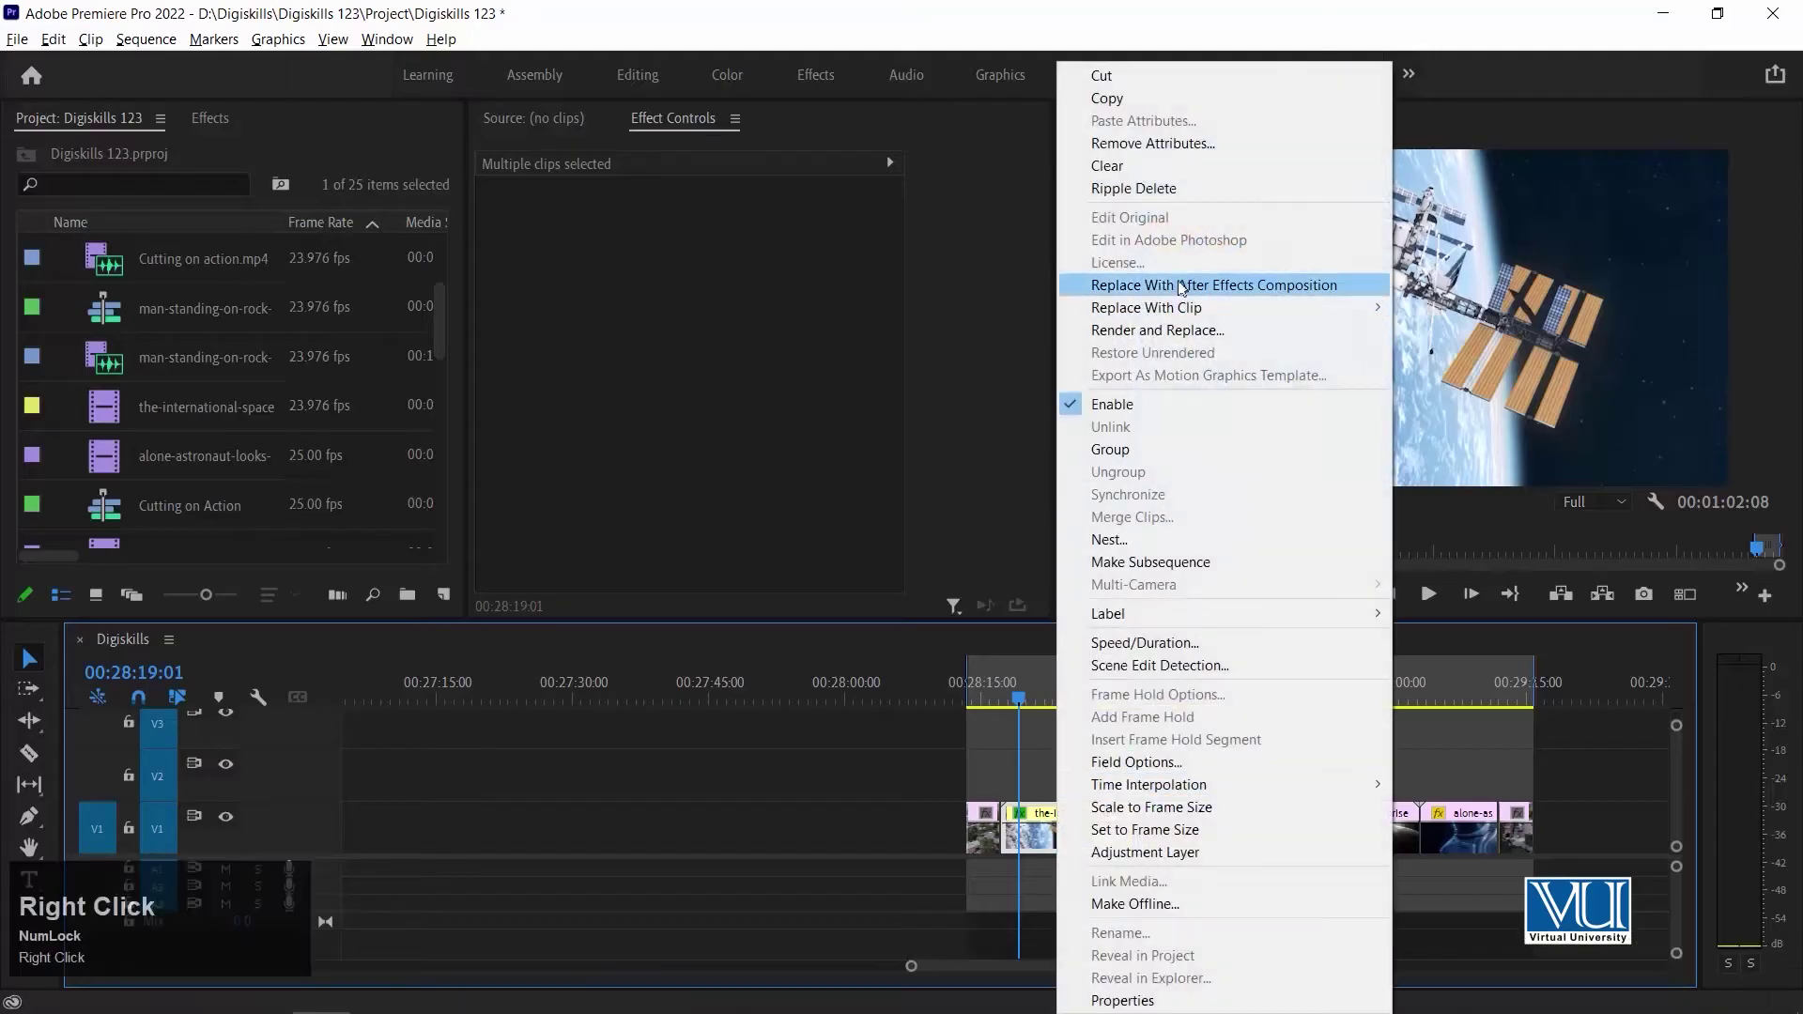
pyautogui.click(1189, 143)
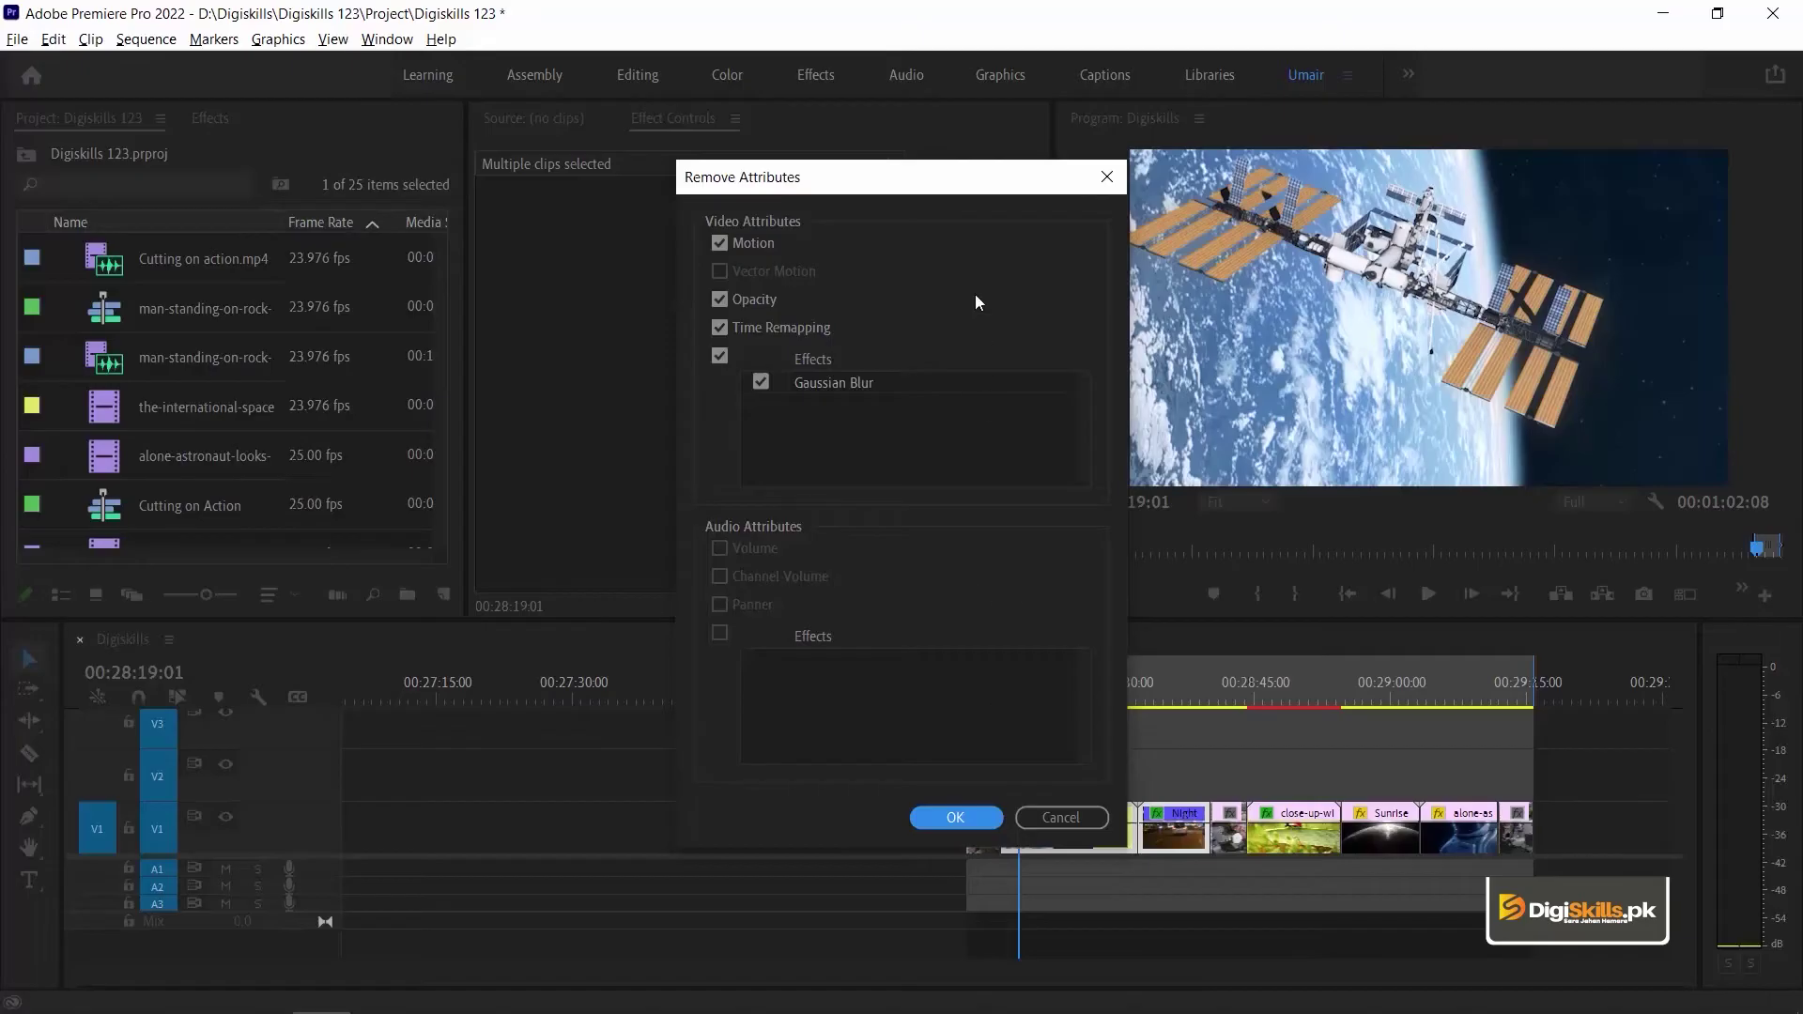
pyautogui.click(720, 243)
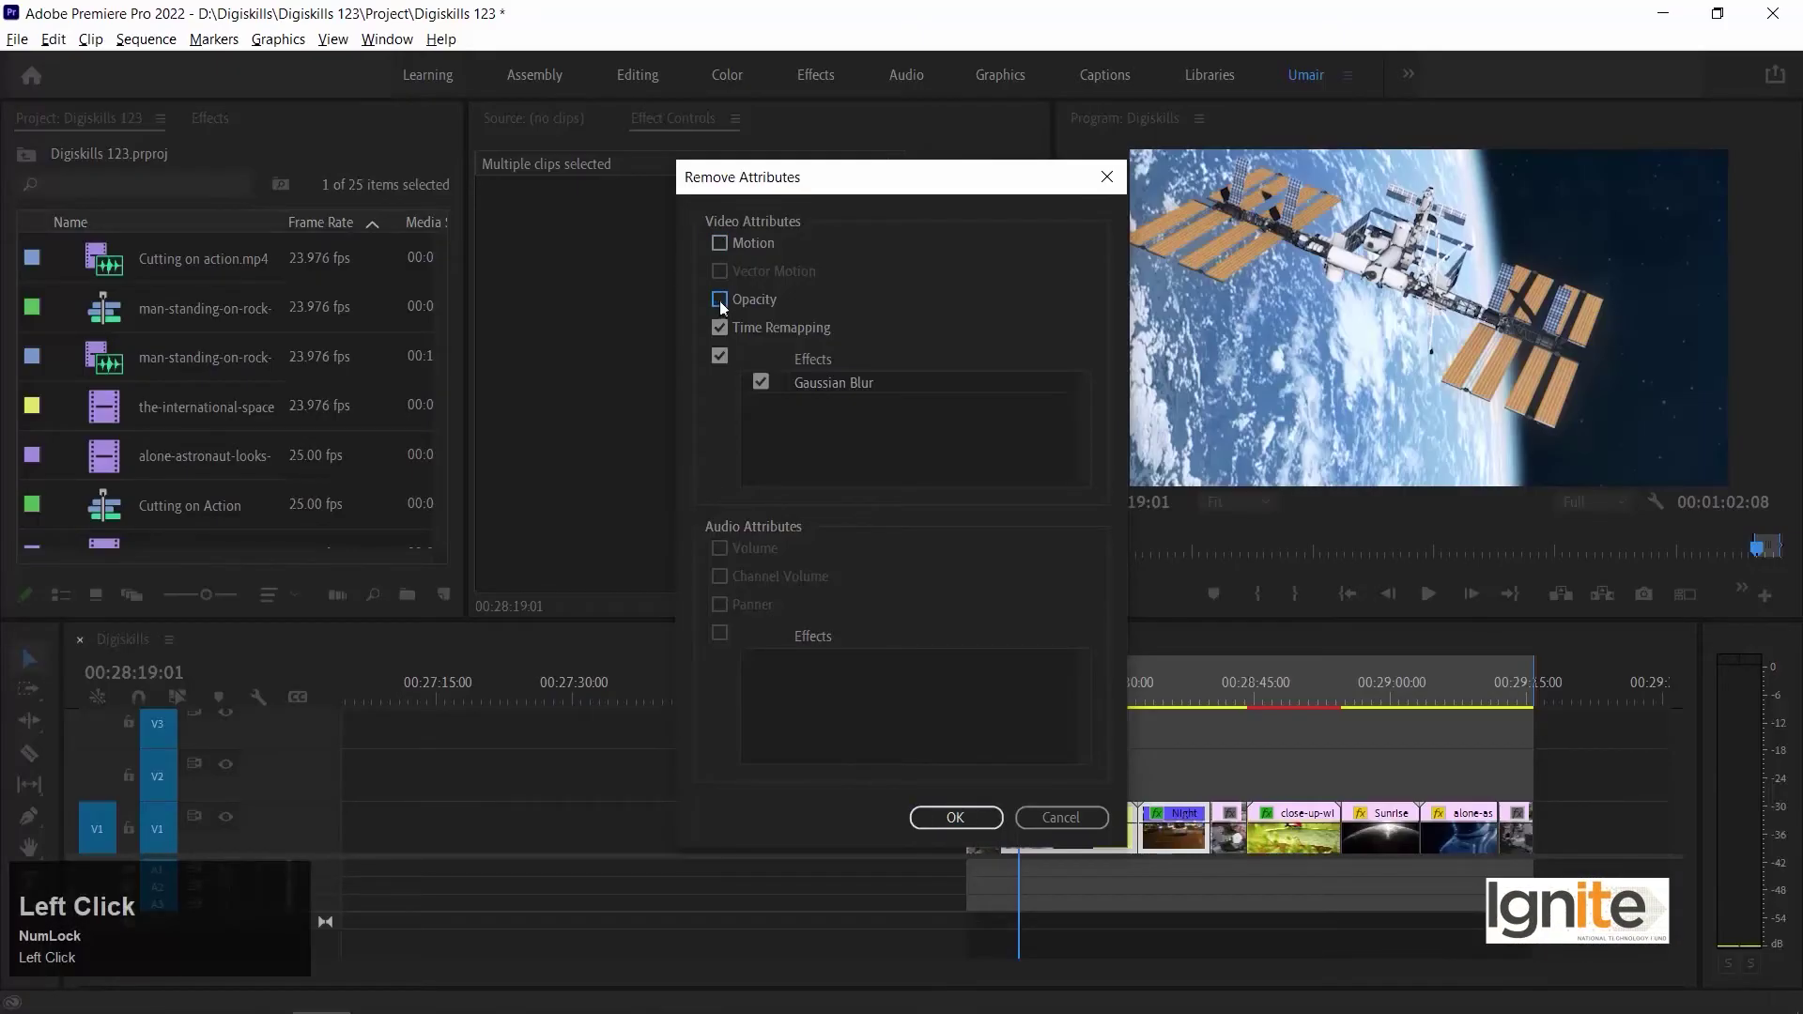
pyautogui.click(720, 327)
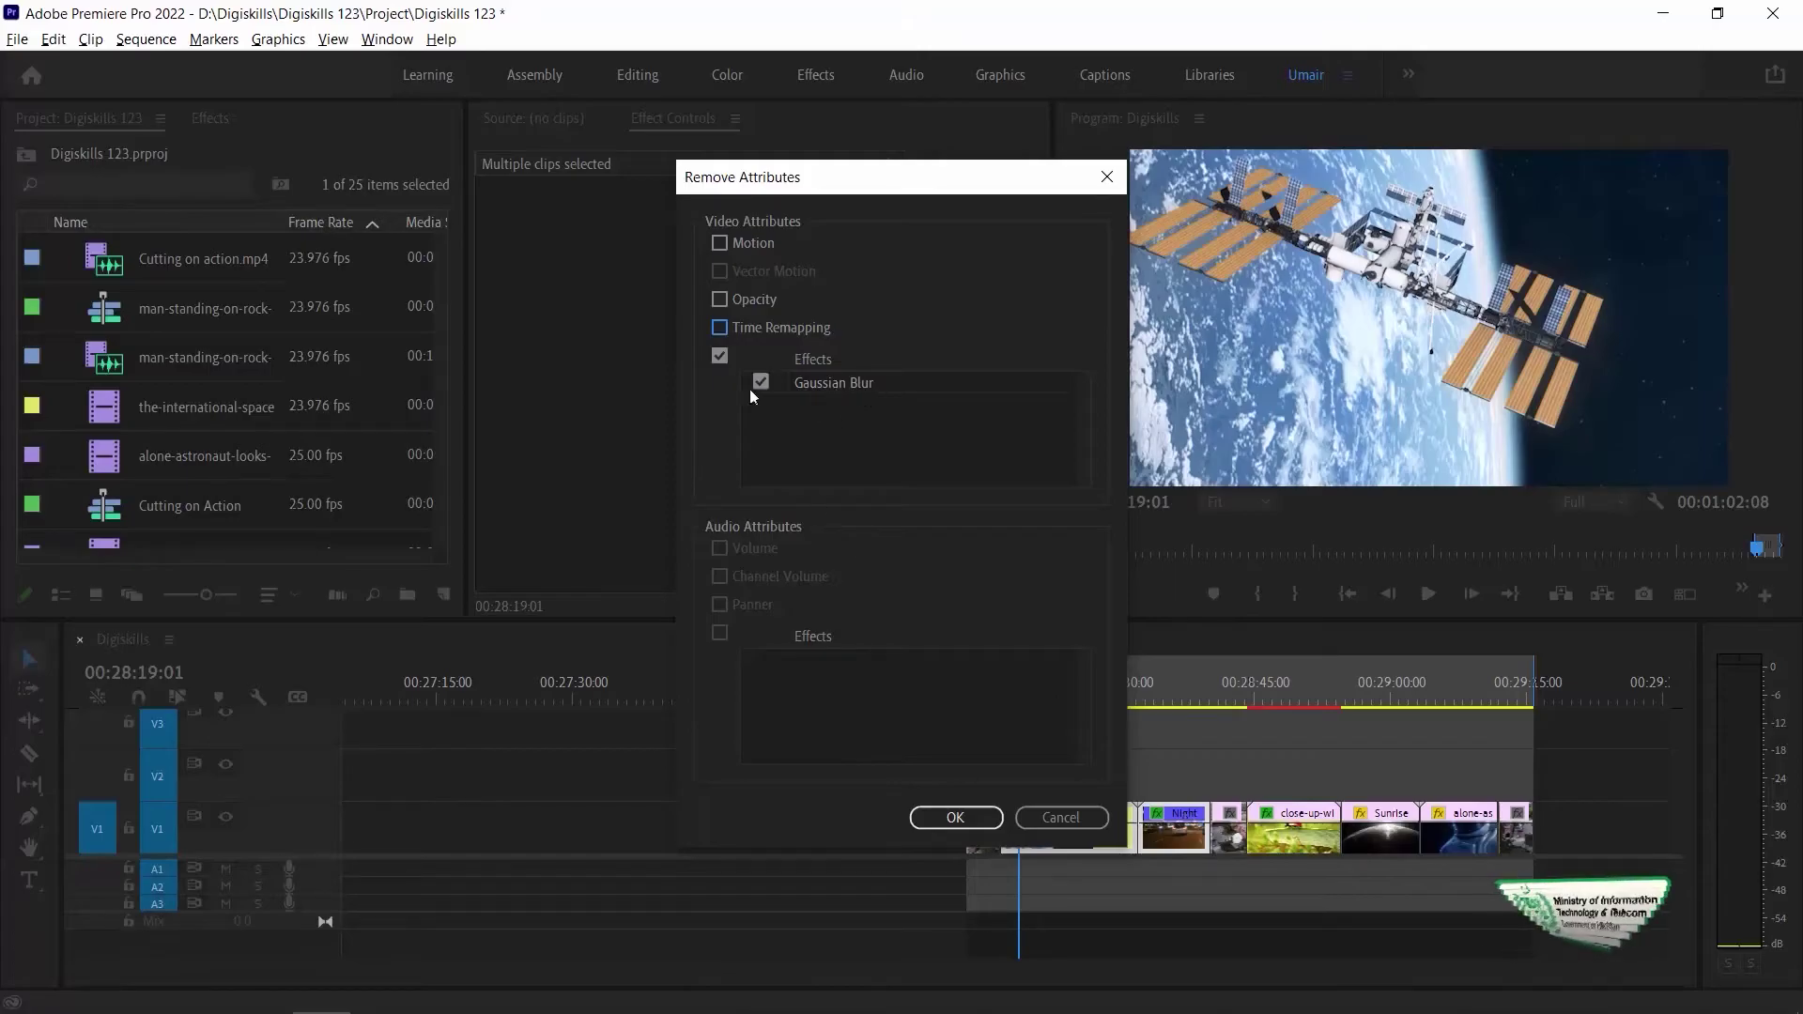
pyautogui.click(992, 815)
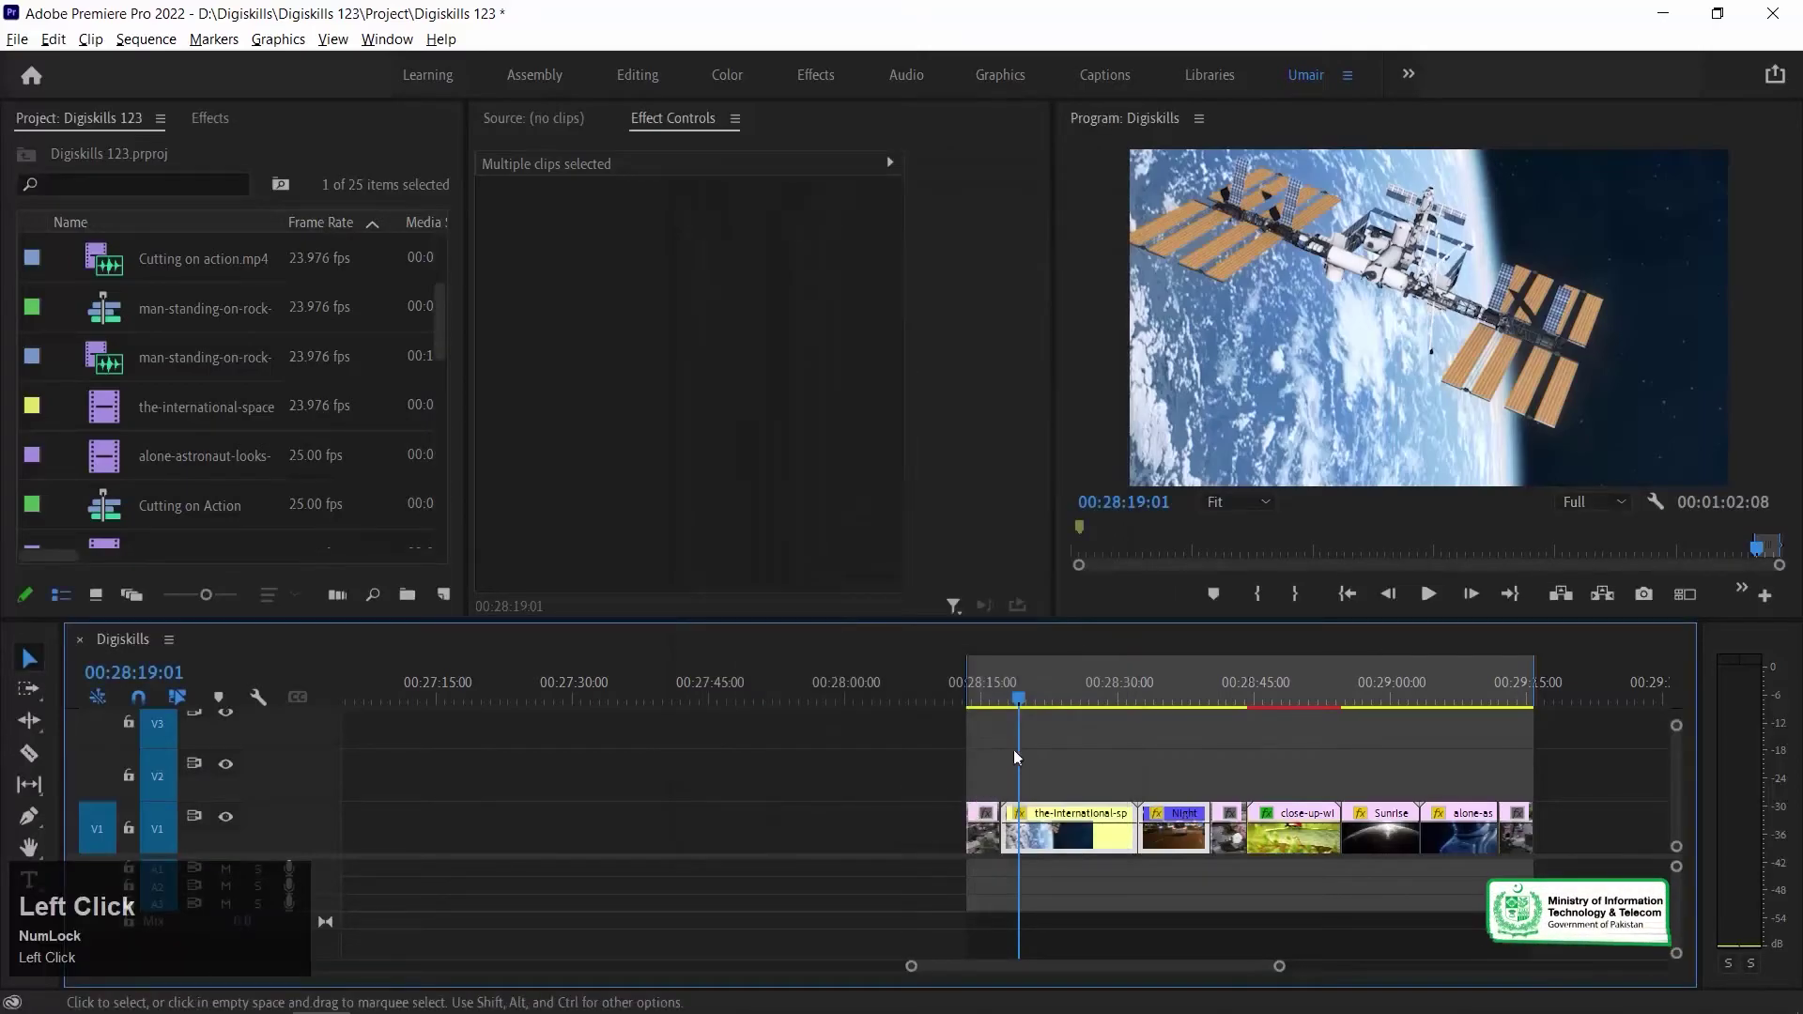
# Play the space station and NightCityDrive-S.mov clips to check them without blur, and return to the space station clip's start.
pyautogui.press('space')
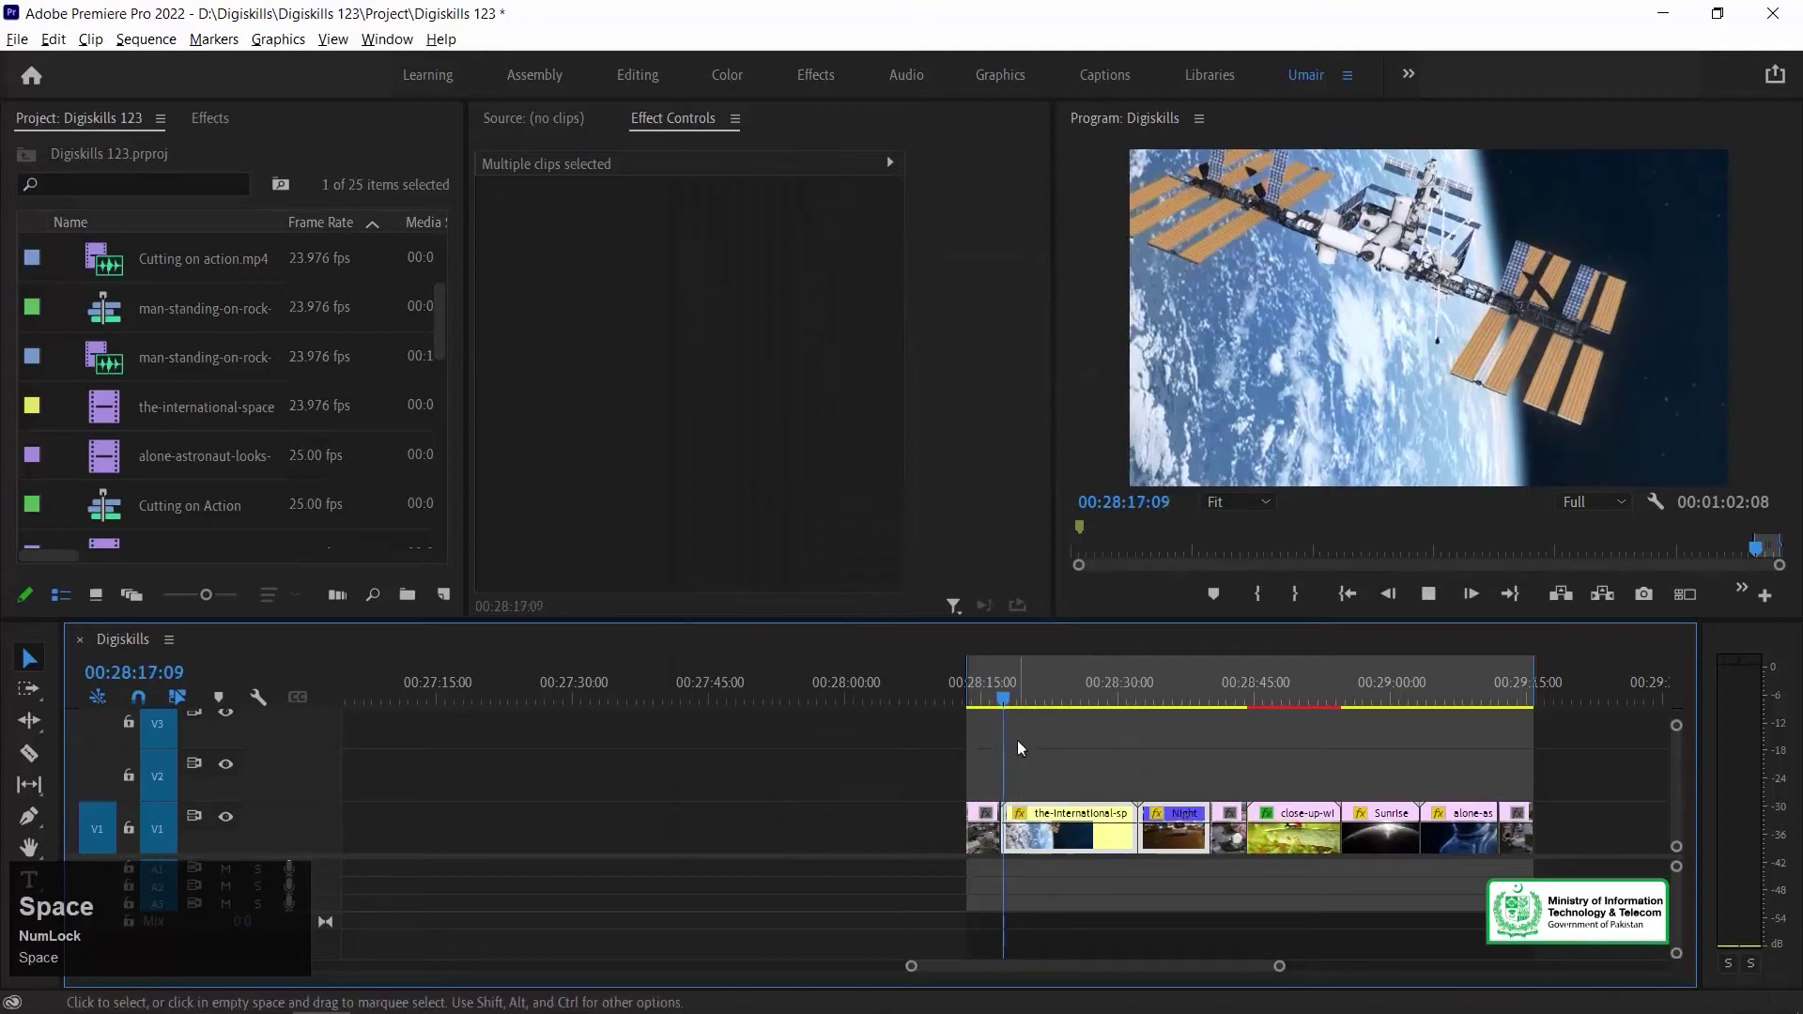
pyautogui.click(1066, 762)
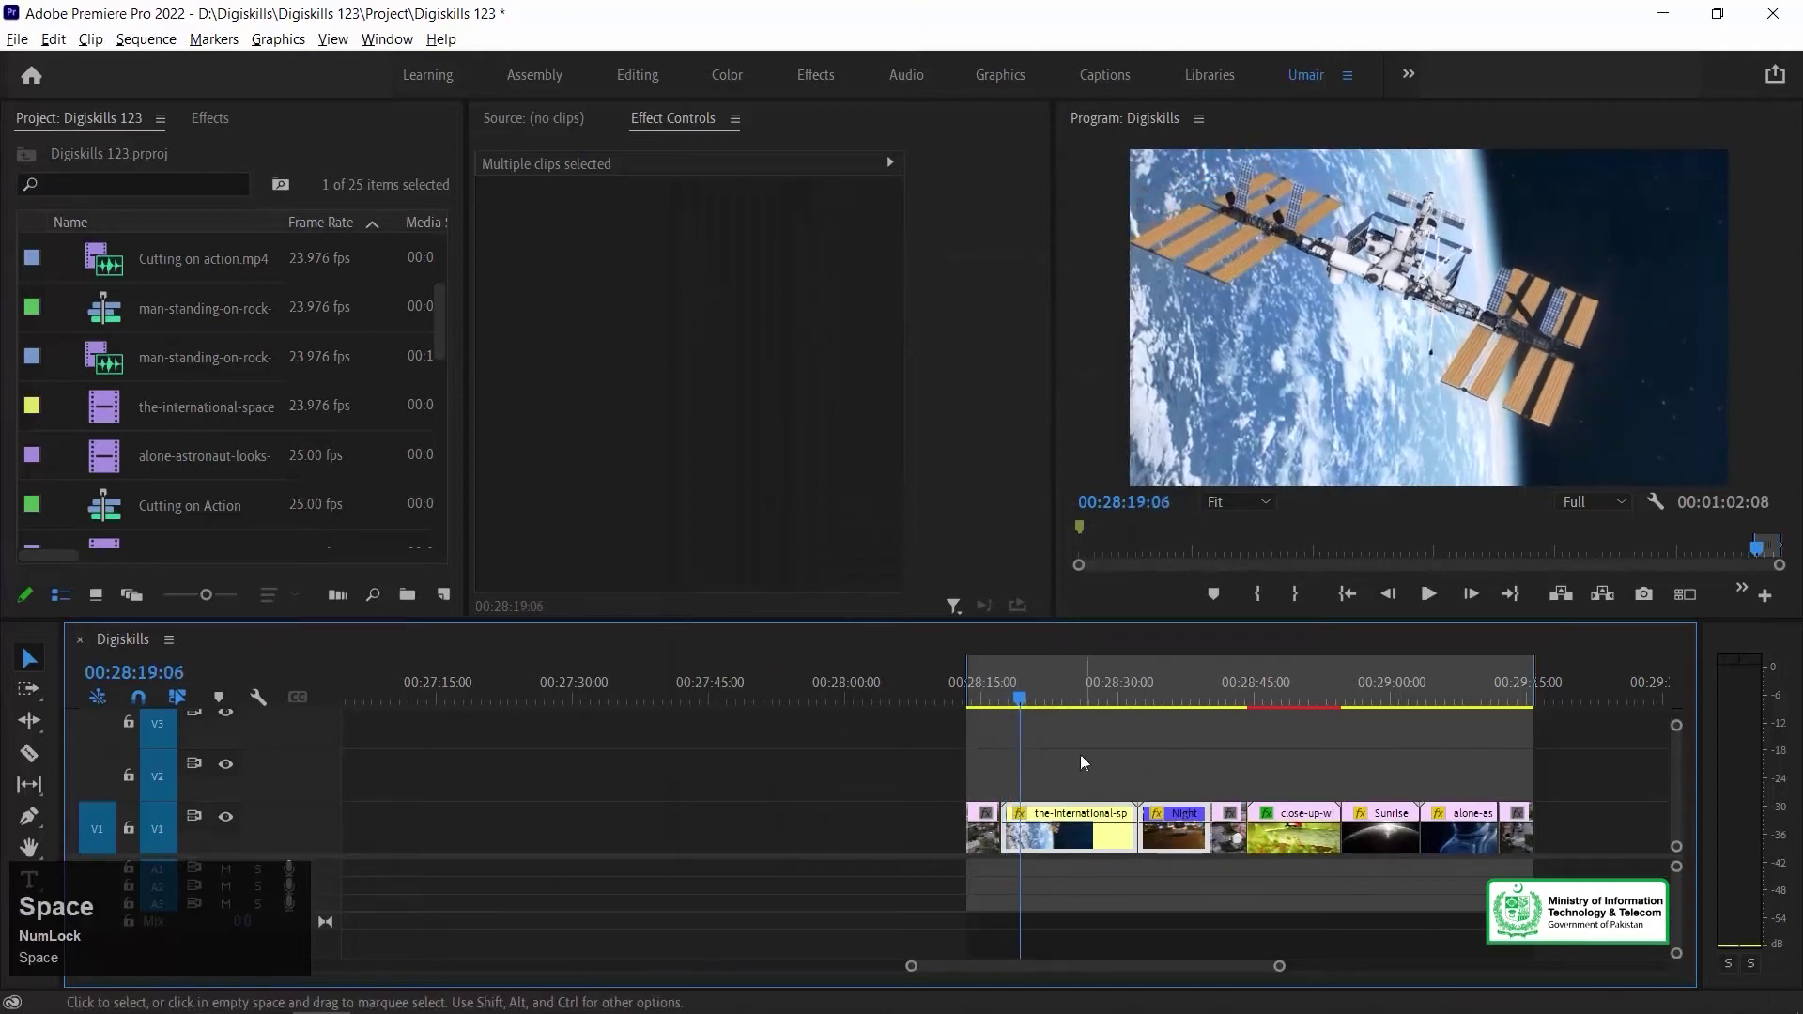
pyautogui.press('Down')
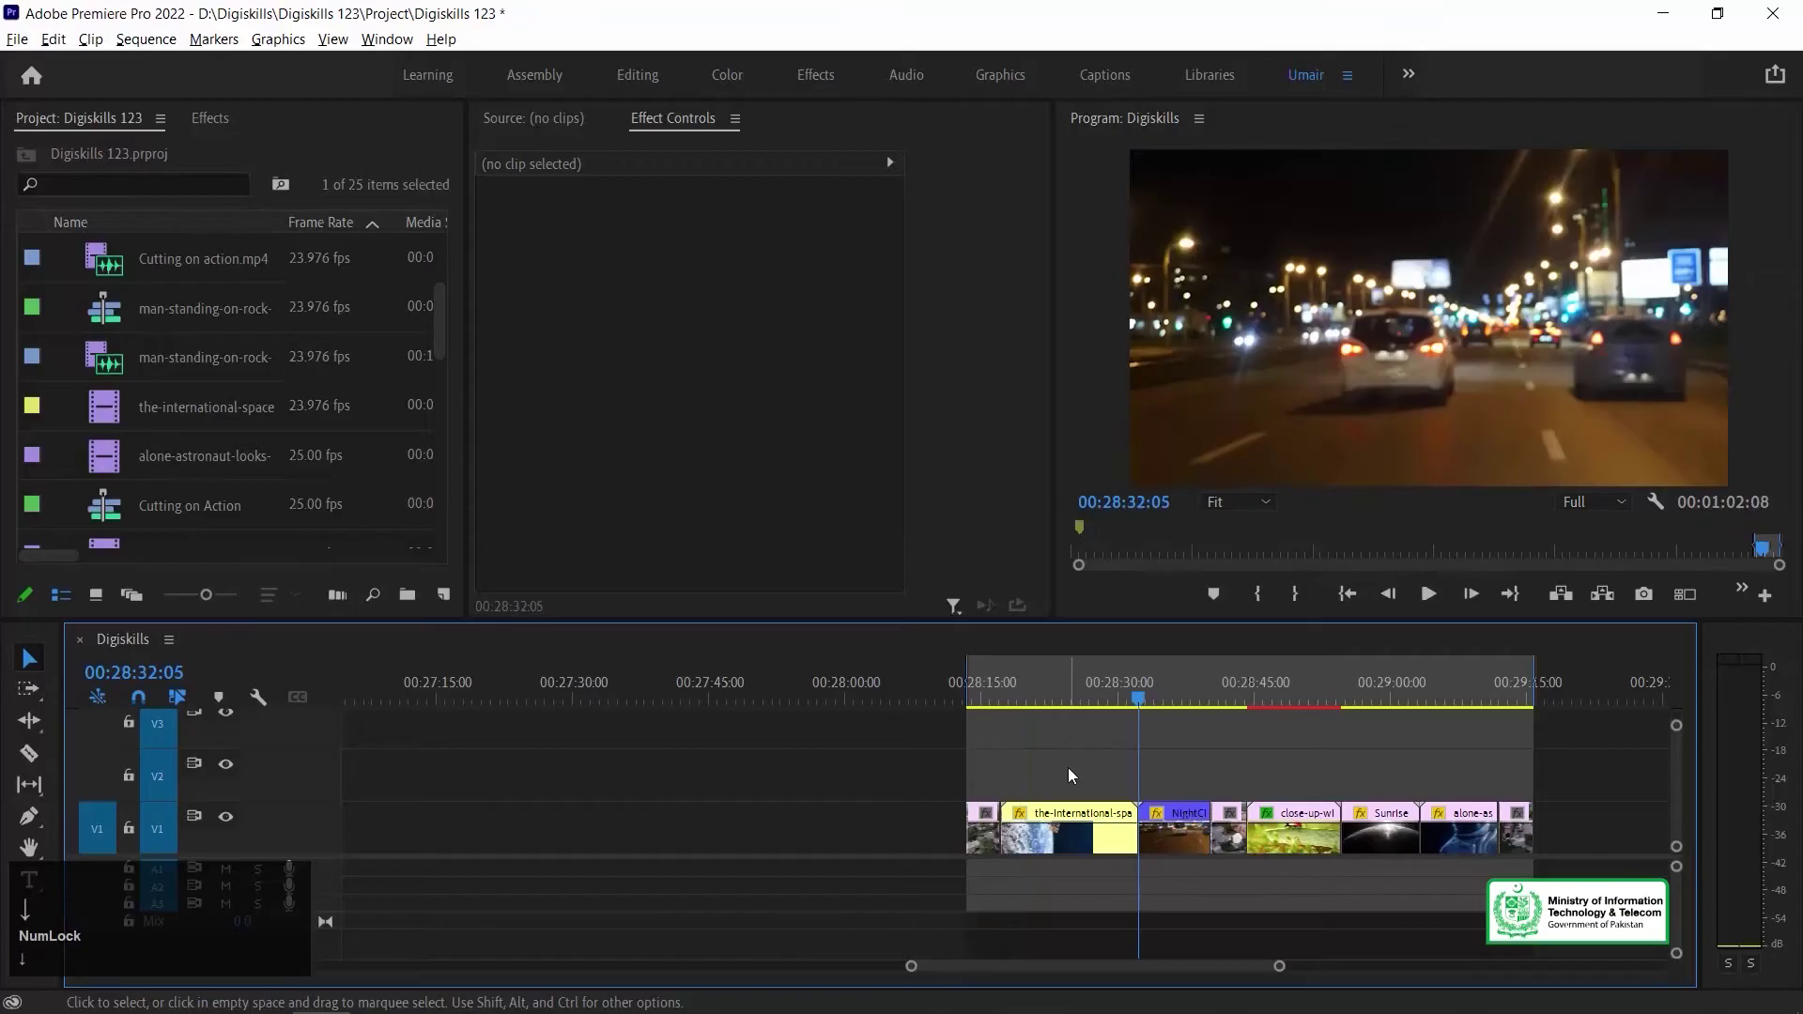
pyautogui.press('space')
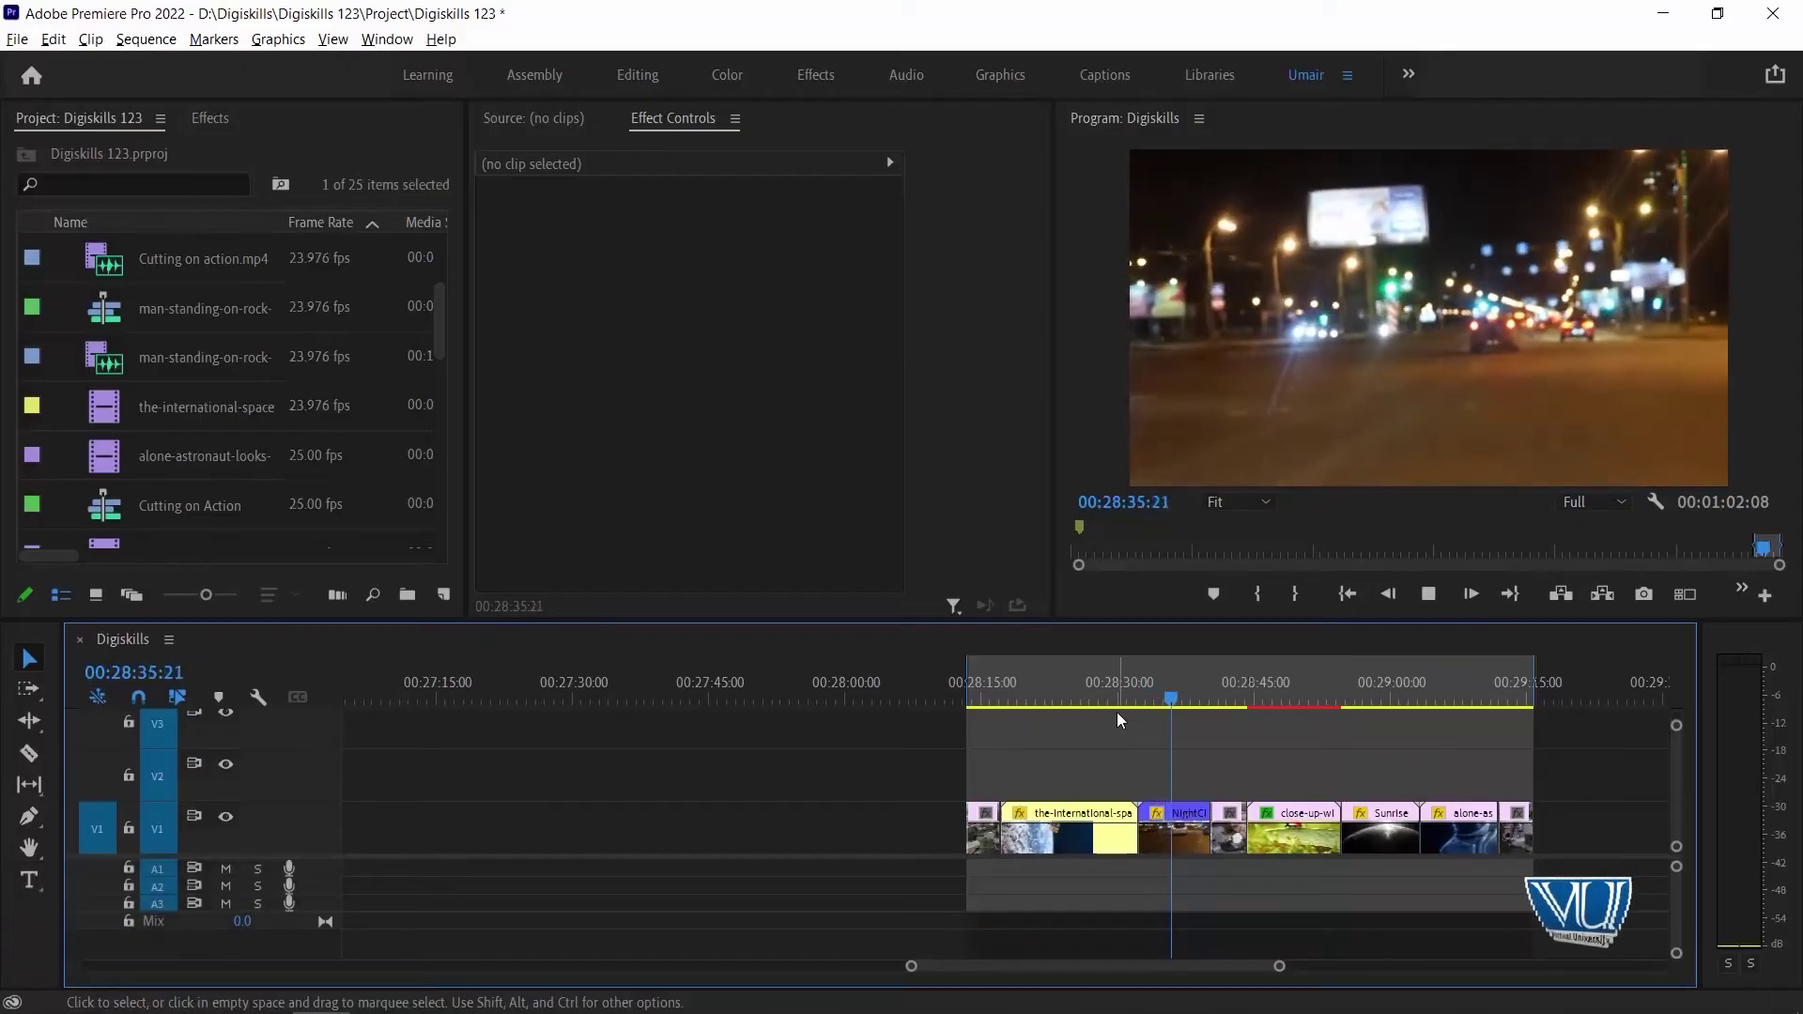
pyautogui.press('Up')
pyautogui.press('Up')
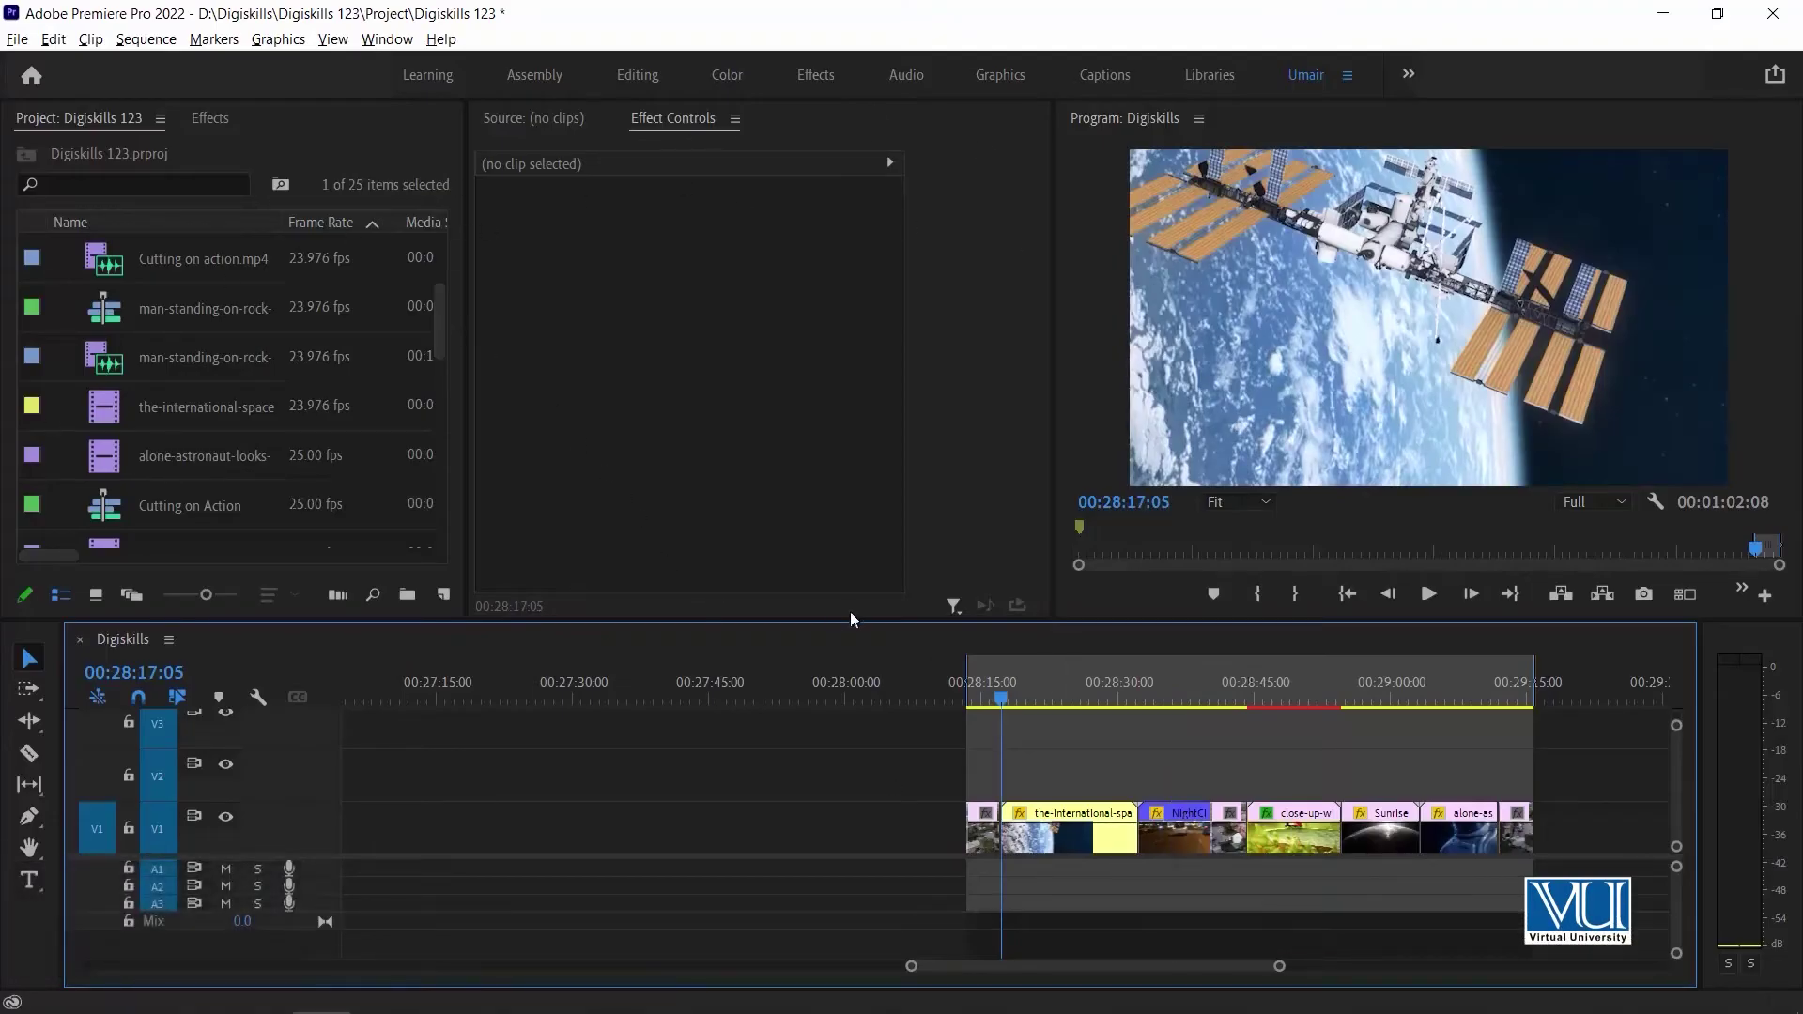
# Select the space station and NightCityDrive-S.mov clips and look up where Remove Attributes is available for them.
pyautogui.click(1061, 842)
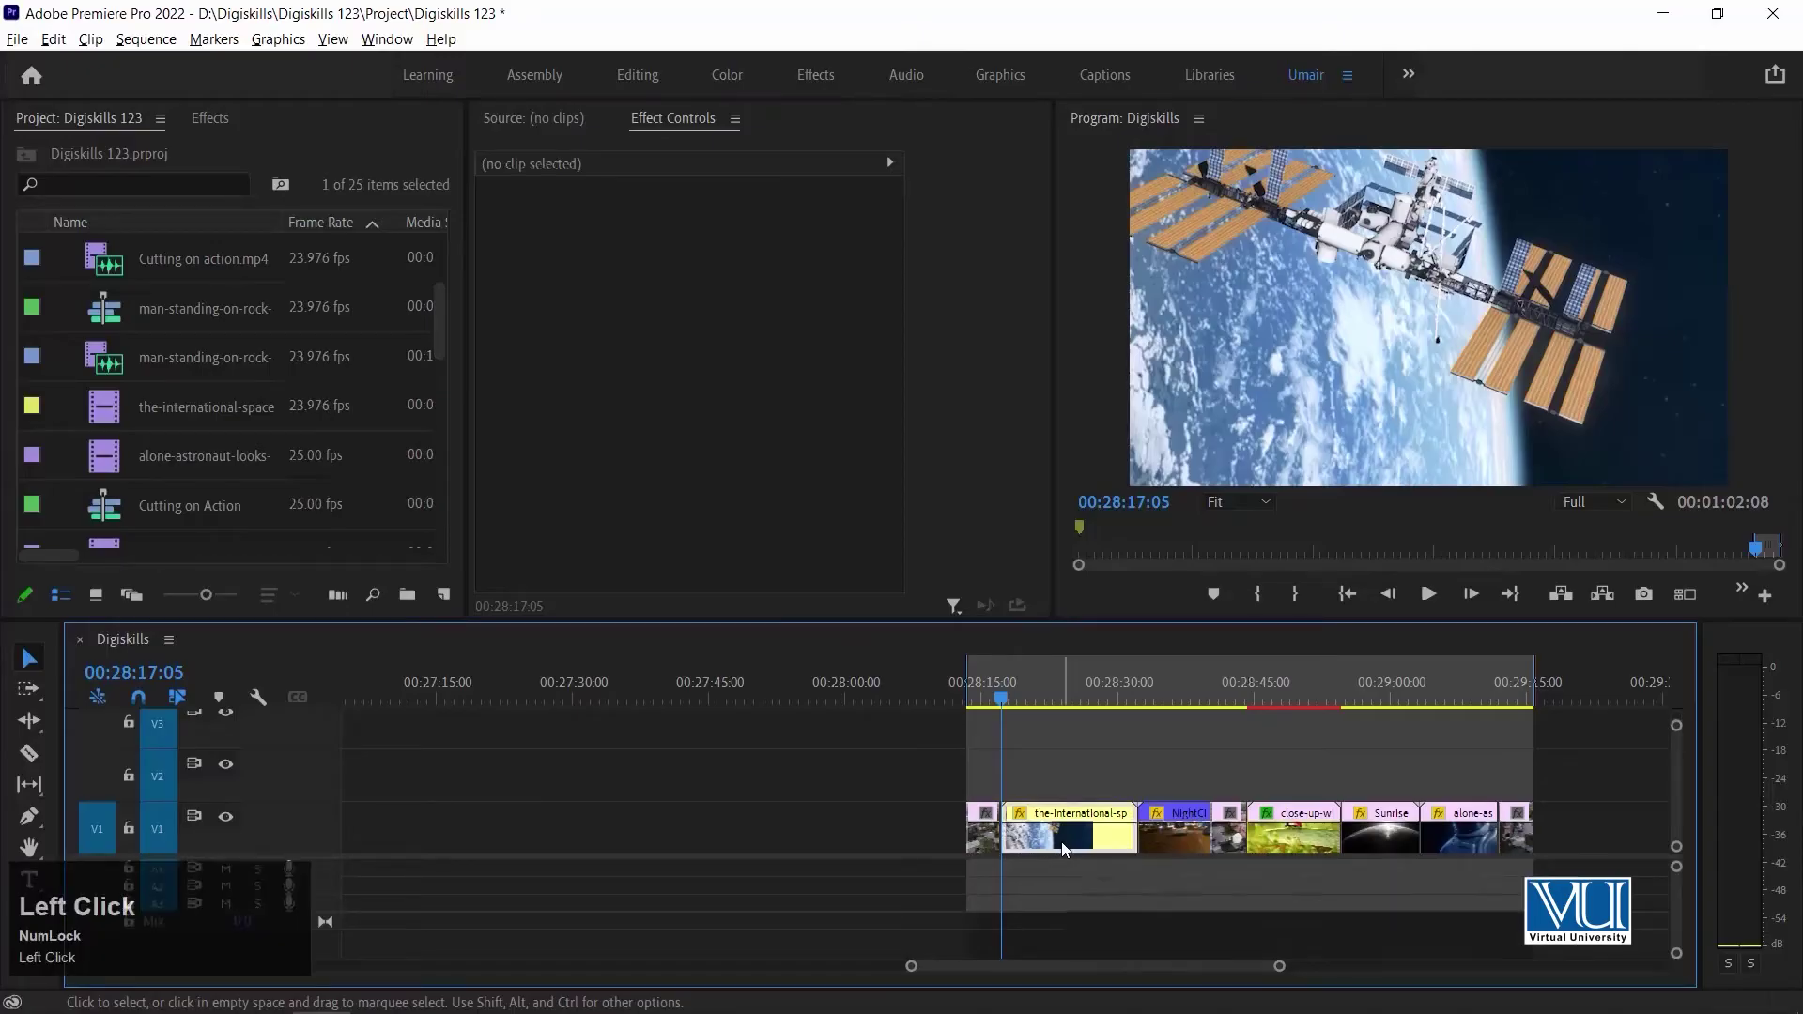
pyautogui.moveTo(1170, 758); pyautogui.dragTo(1062, 841)
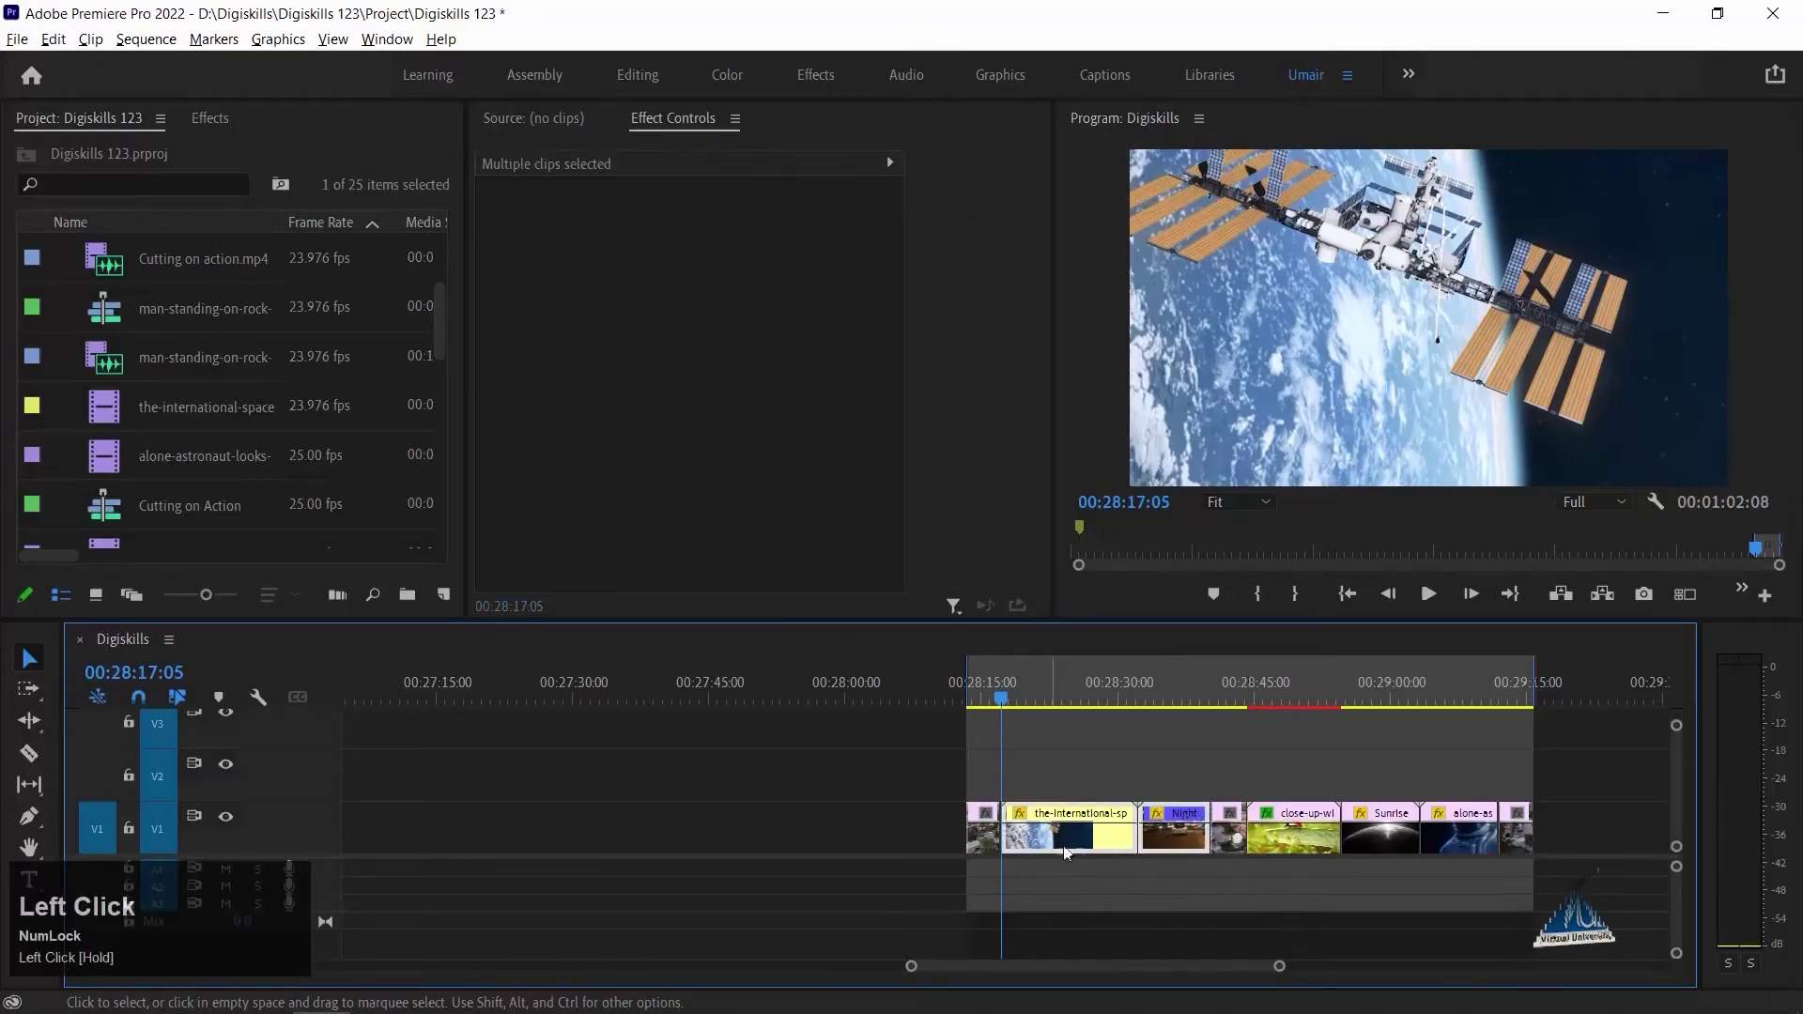
pyautogui.rightClick(1082, 839)
pyautogui.click(89, 94)
pyautogui.click(54, 40)
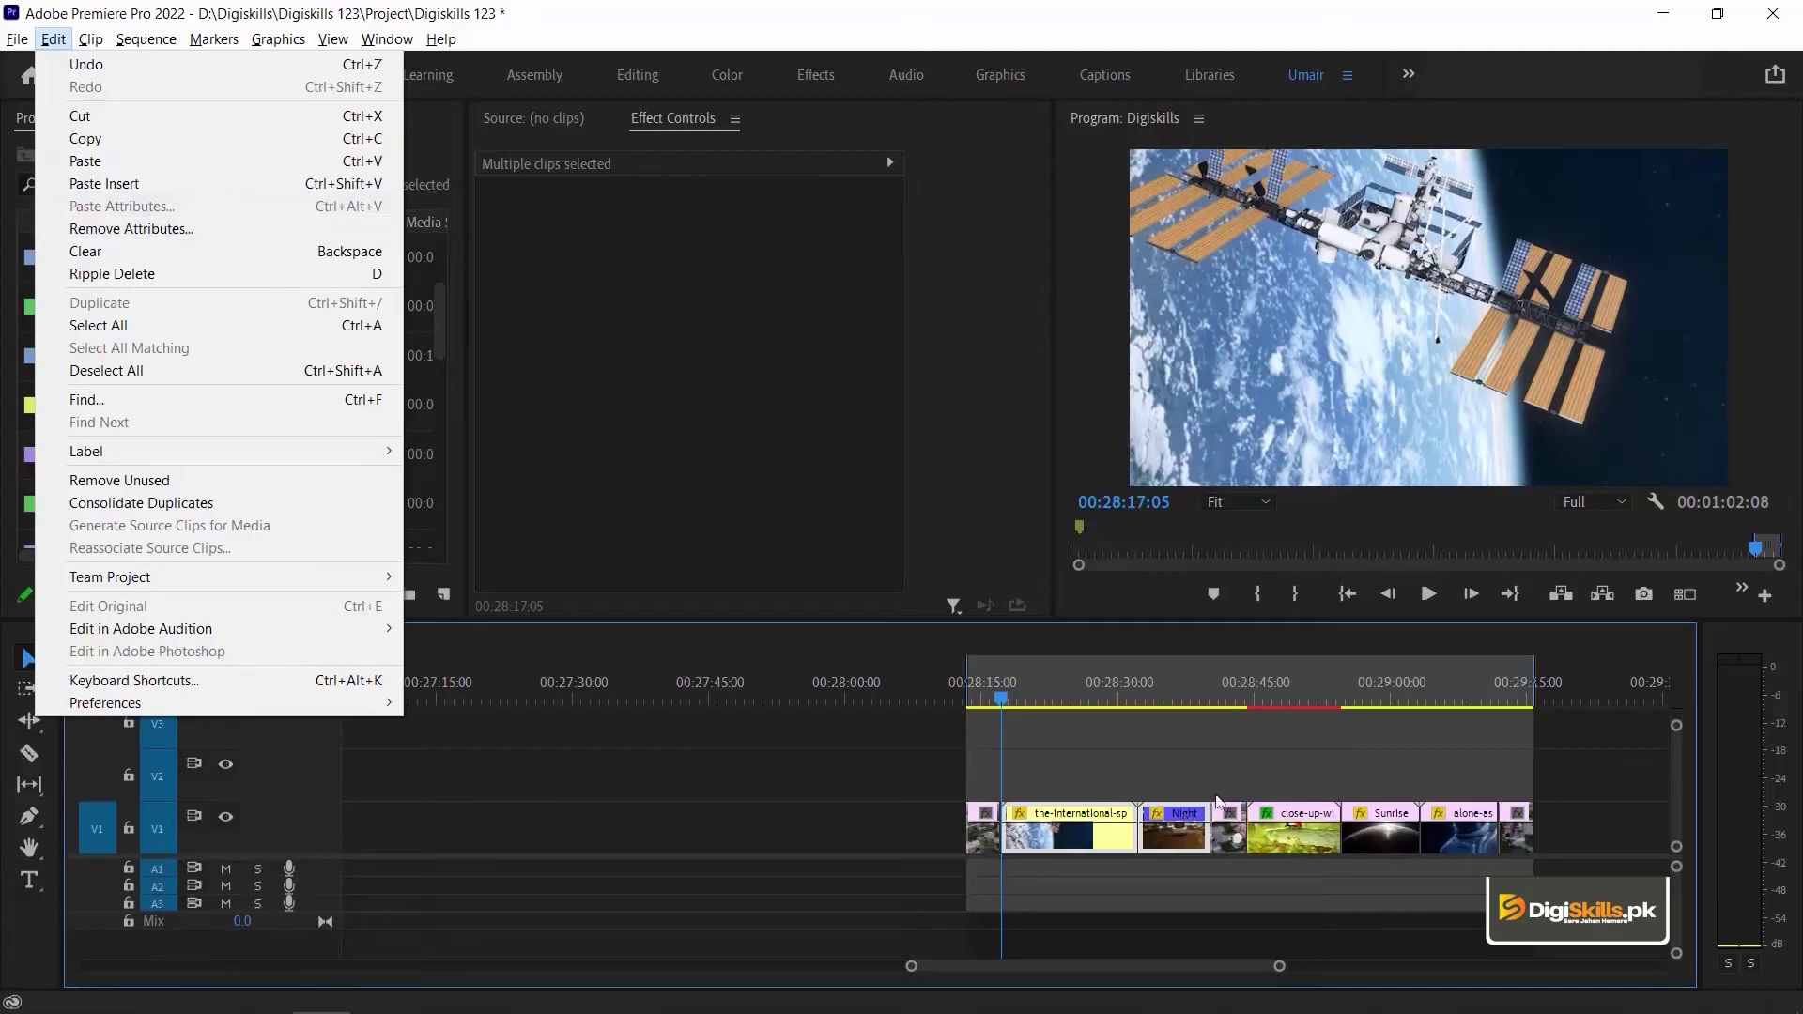
pyautogui.click(1086, 699)
# Select the first drone clip, DJI_0423.MP4, and scrub through the sequence to review the clips up to the second drone shot.
pyautogui.press('=')
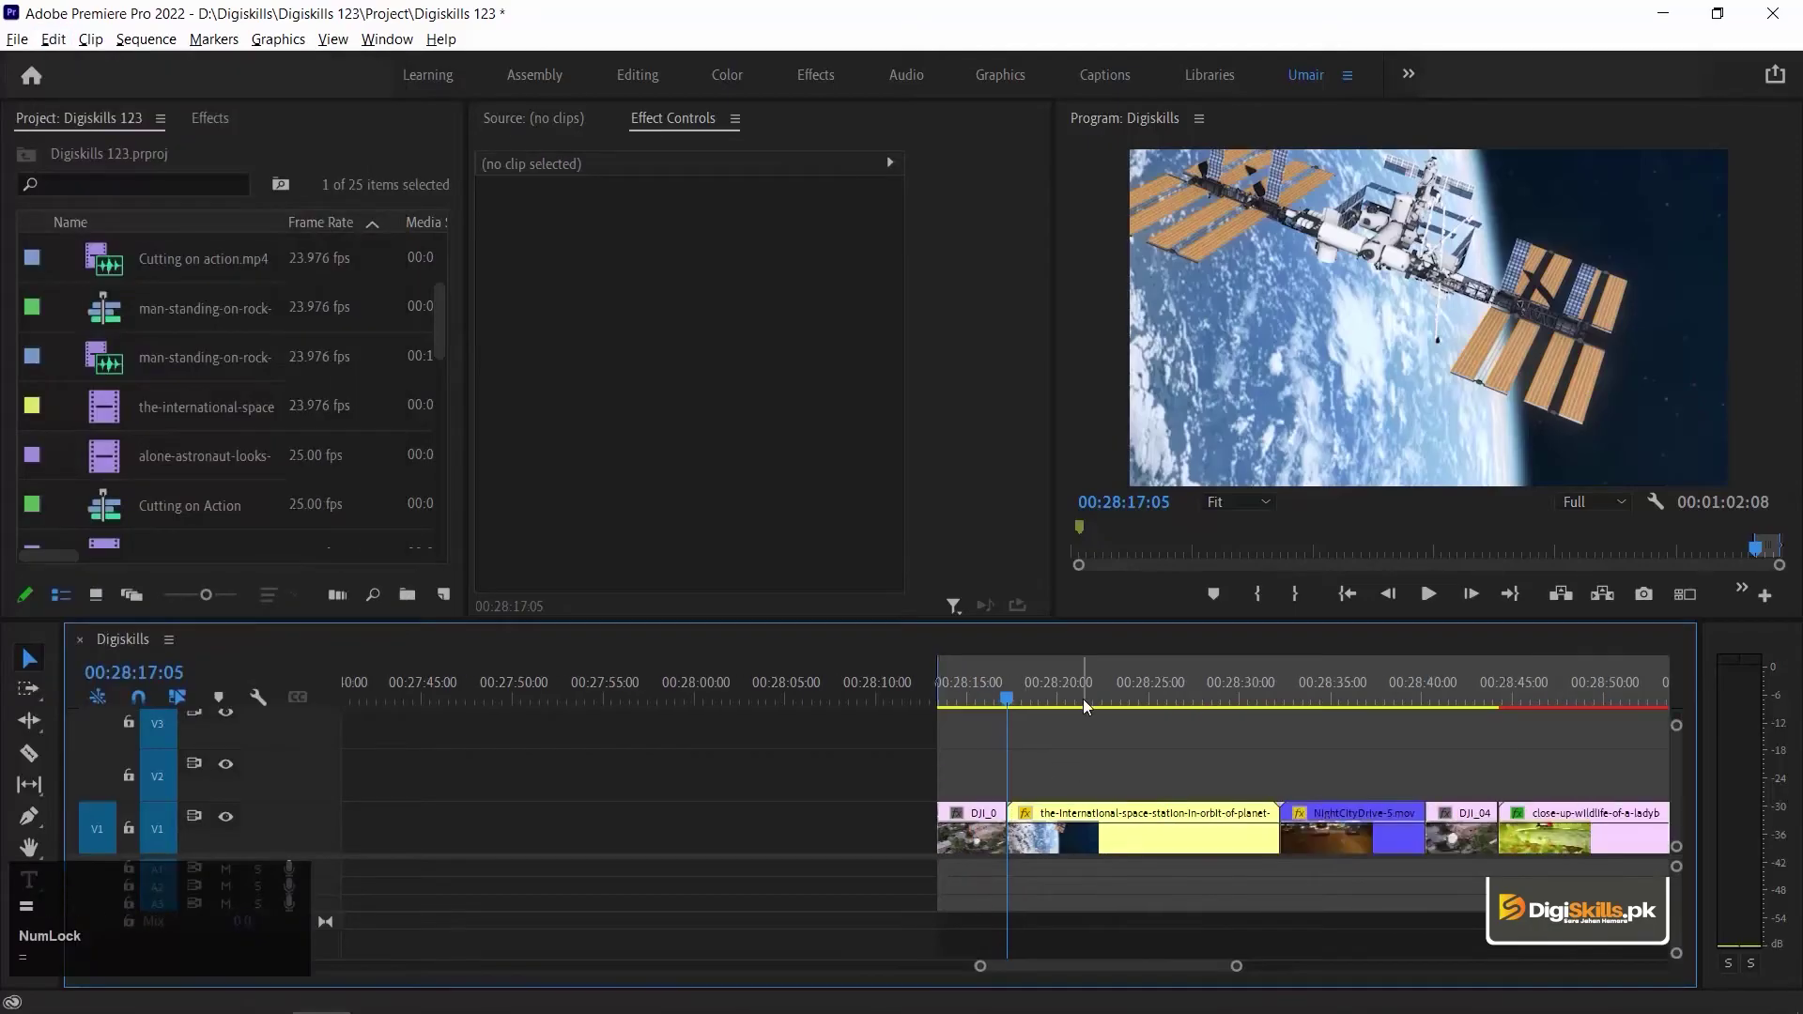
pyautogui.click(963, 695)
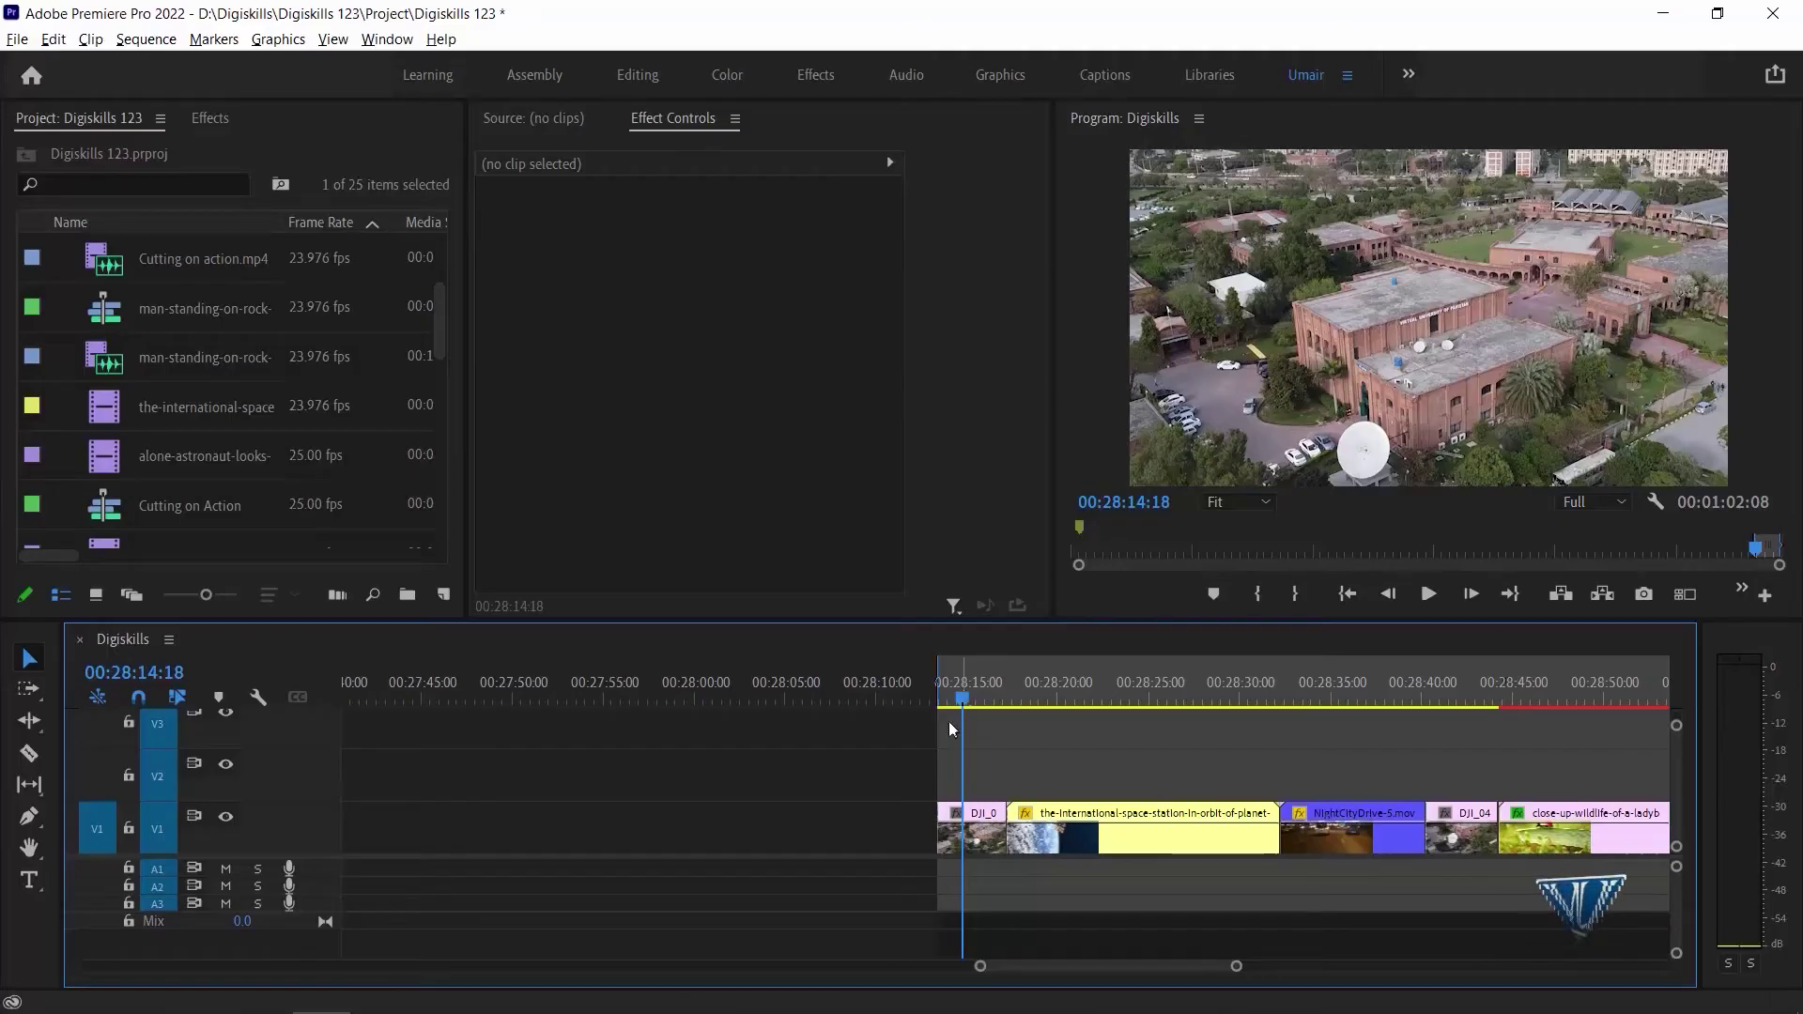
pyautogui.click(975, 837)
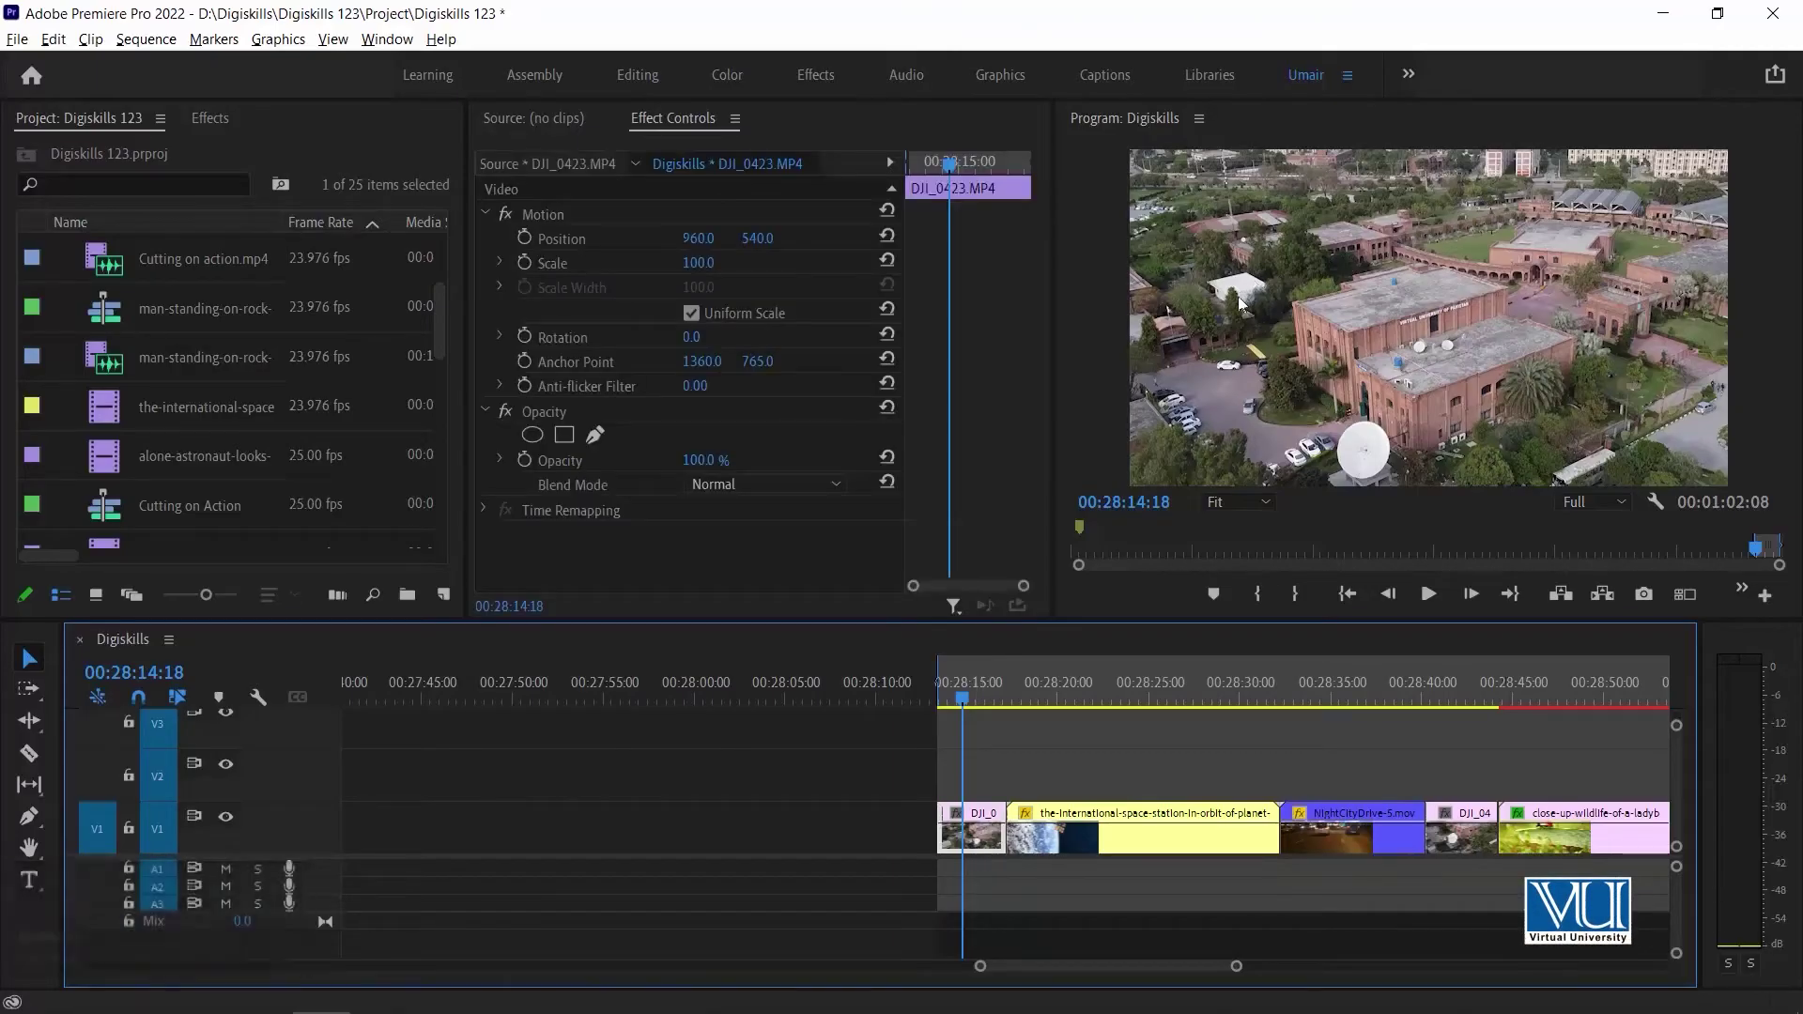
pyautogui.press('=')
pyautogui.moveTo(1043, 700); pyautogui.dragTo(1004, 700)
pyautogui.press('-')
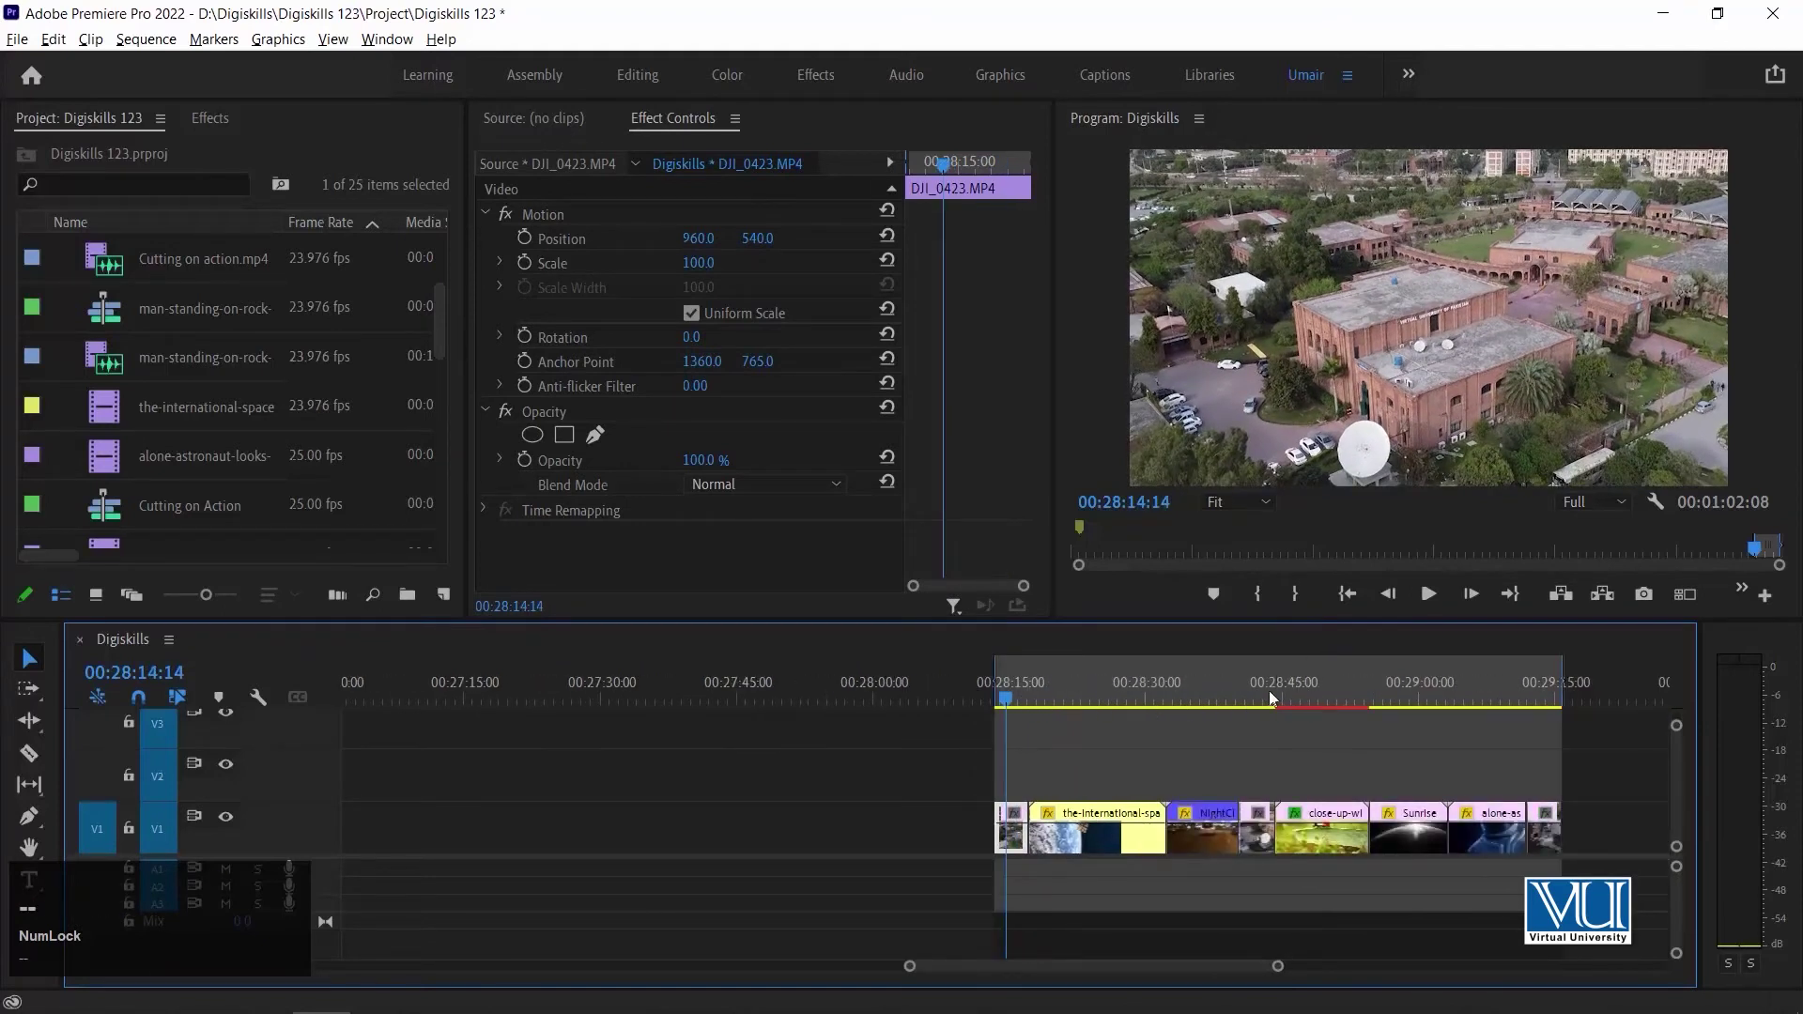
pyautogui.moveTo(1506, 695); pyautogui.dragTo(1258, 665)
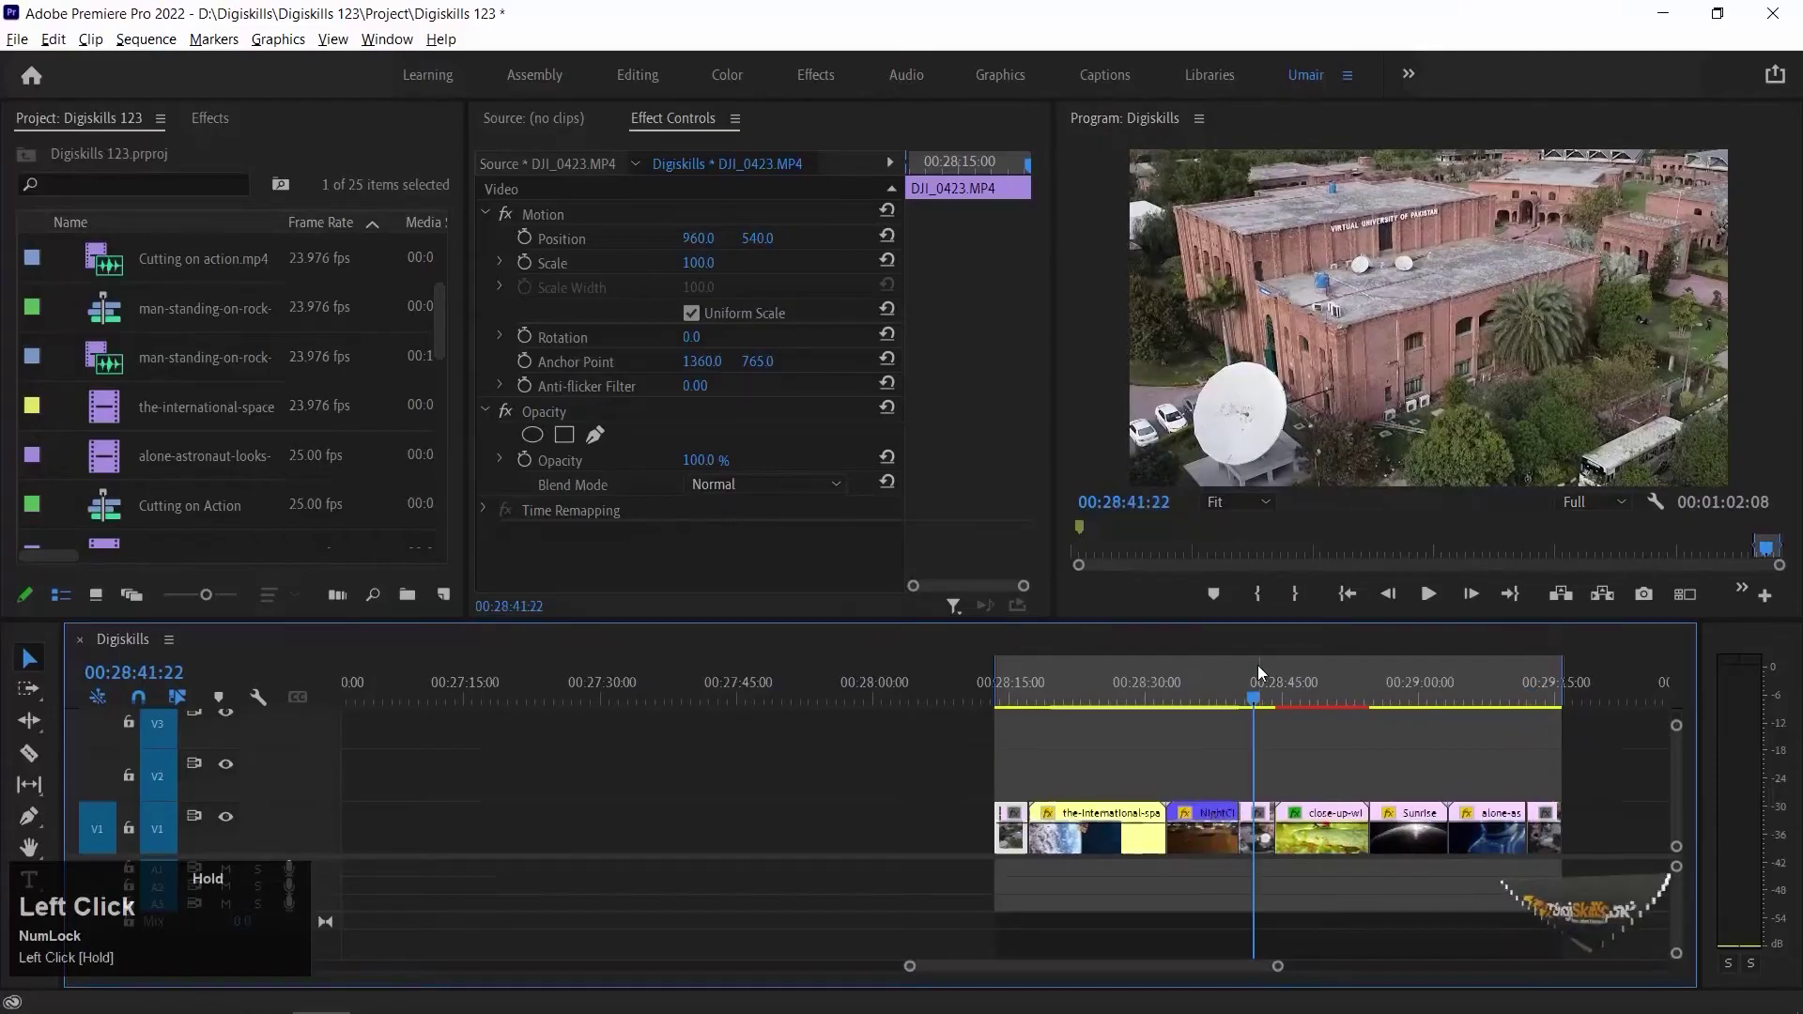
# Search the effects for "procam" and apply ProcAmp to the first drone clip, DJI_0423.MP4, on V1.
pyautogui.press('=')
pyautogui.moveTo(1017, 669)
pyautogui.mouseDown()
pyautogui.moveTo(1072, 662)
pyautogui.moveTo(1033, 665)
pyautogui.mouseUp()
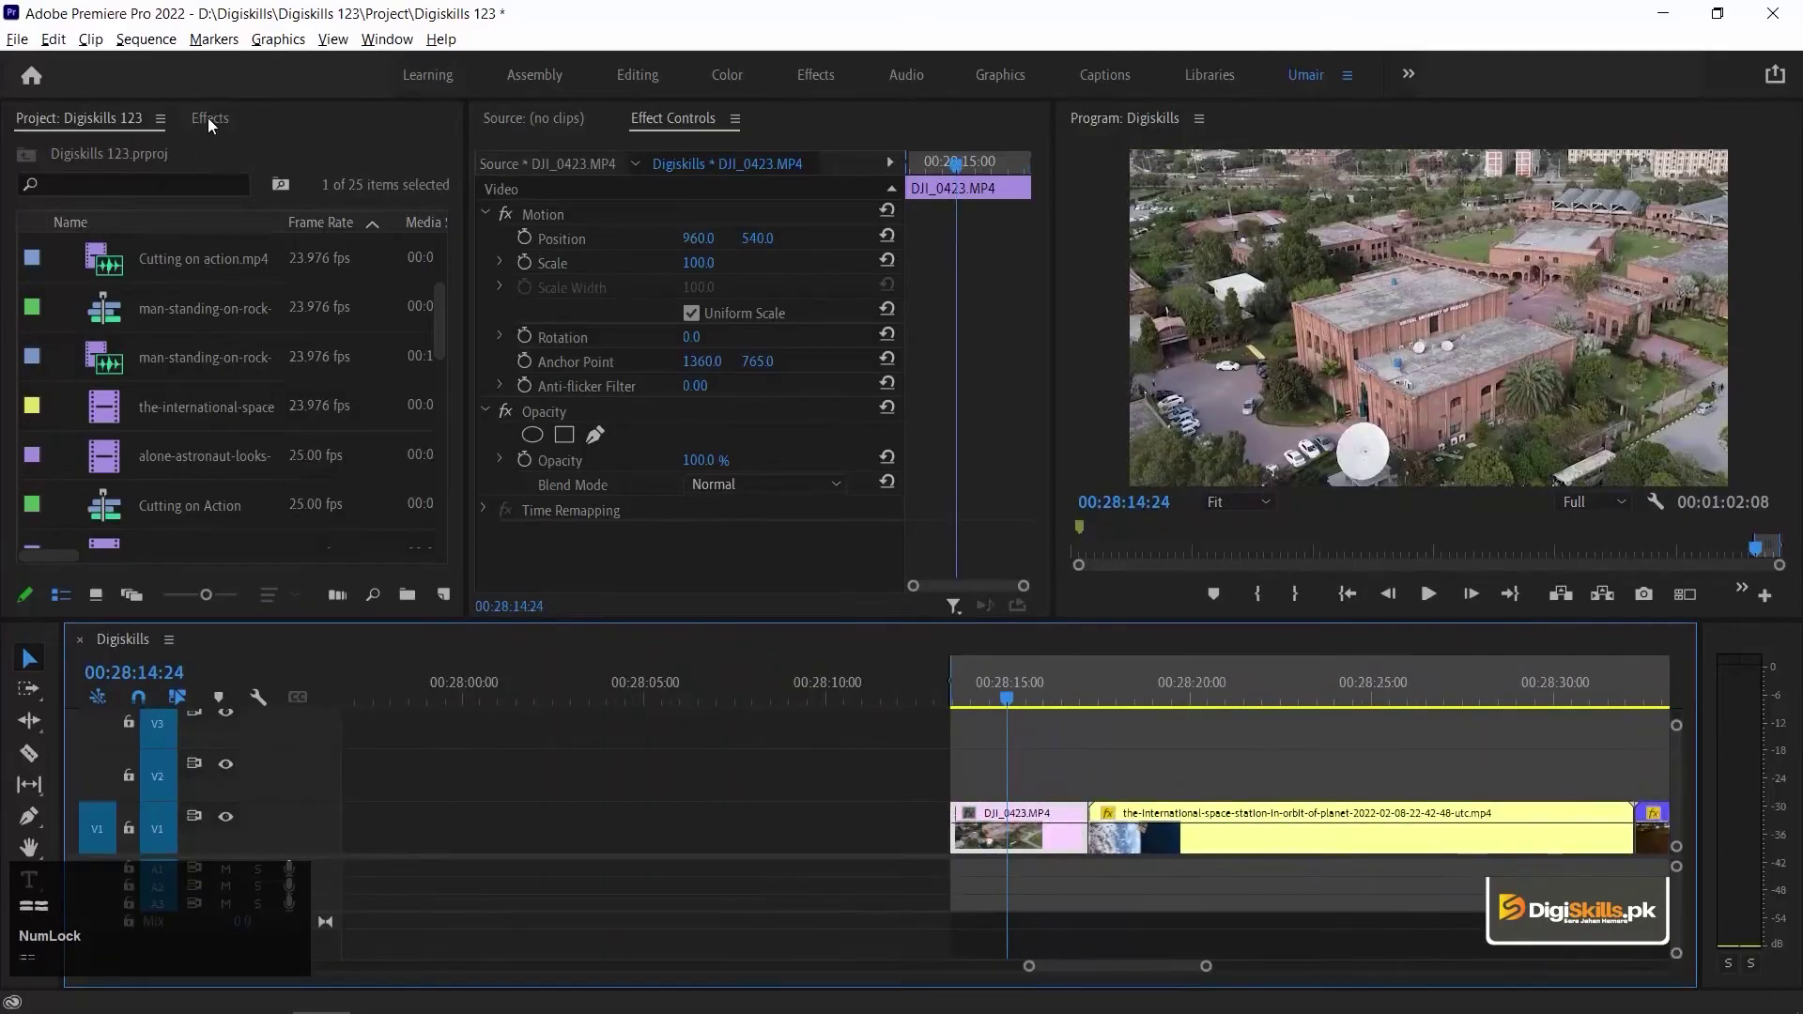
pyautogui.click(208, 120)
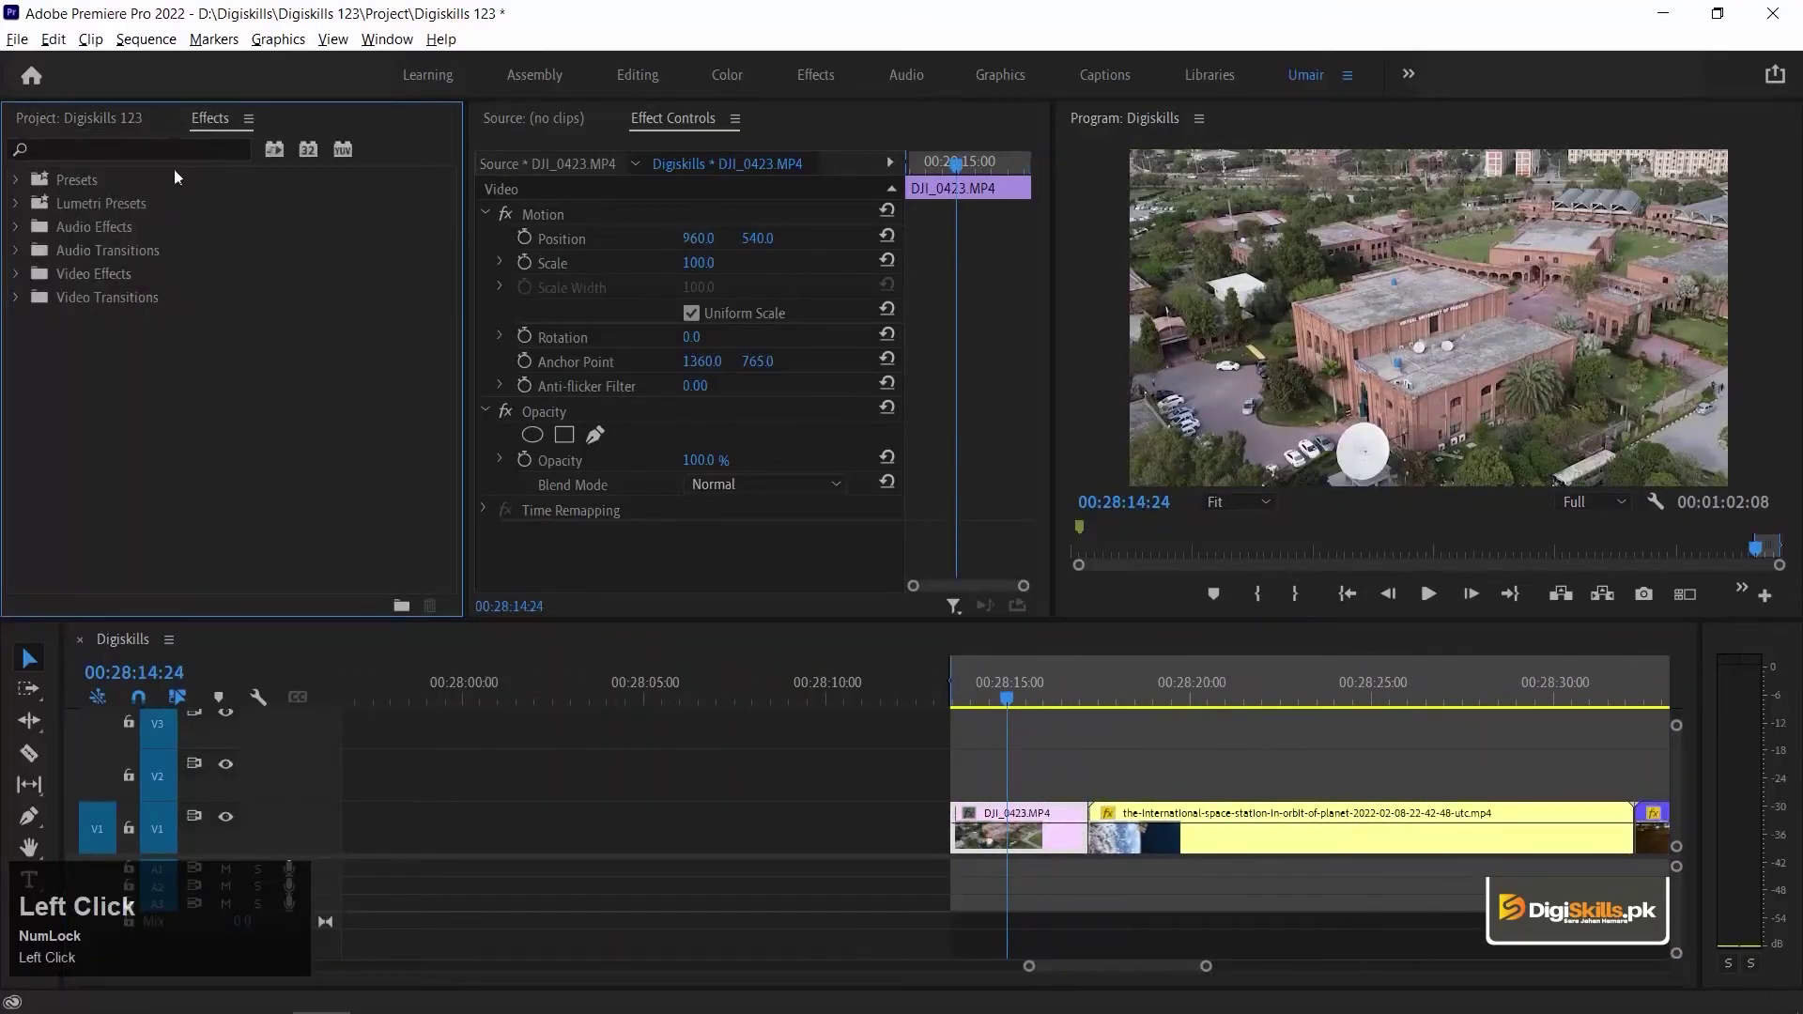
pyautogui.click(80, 147)
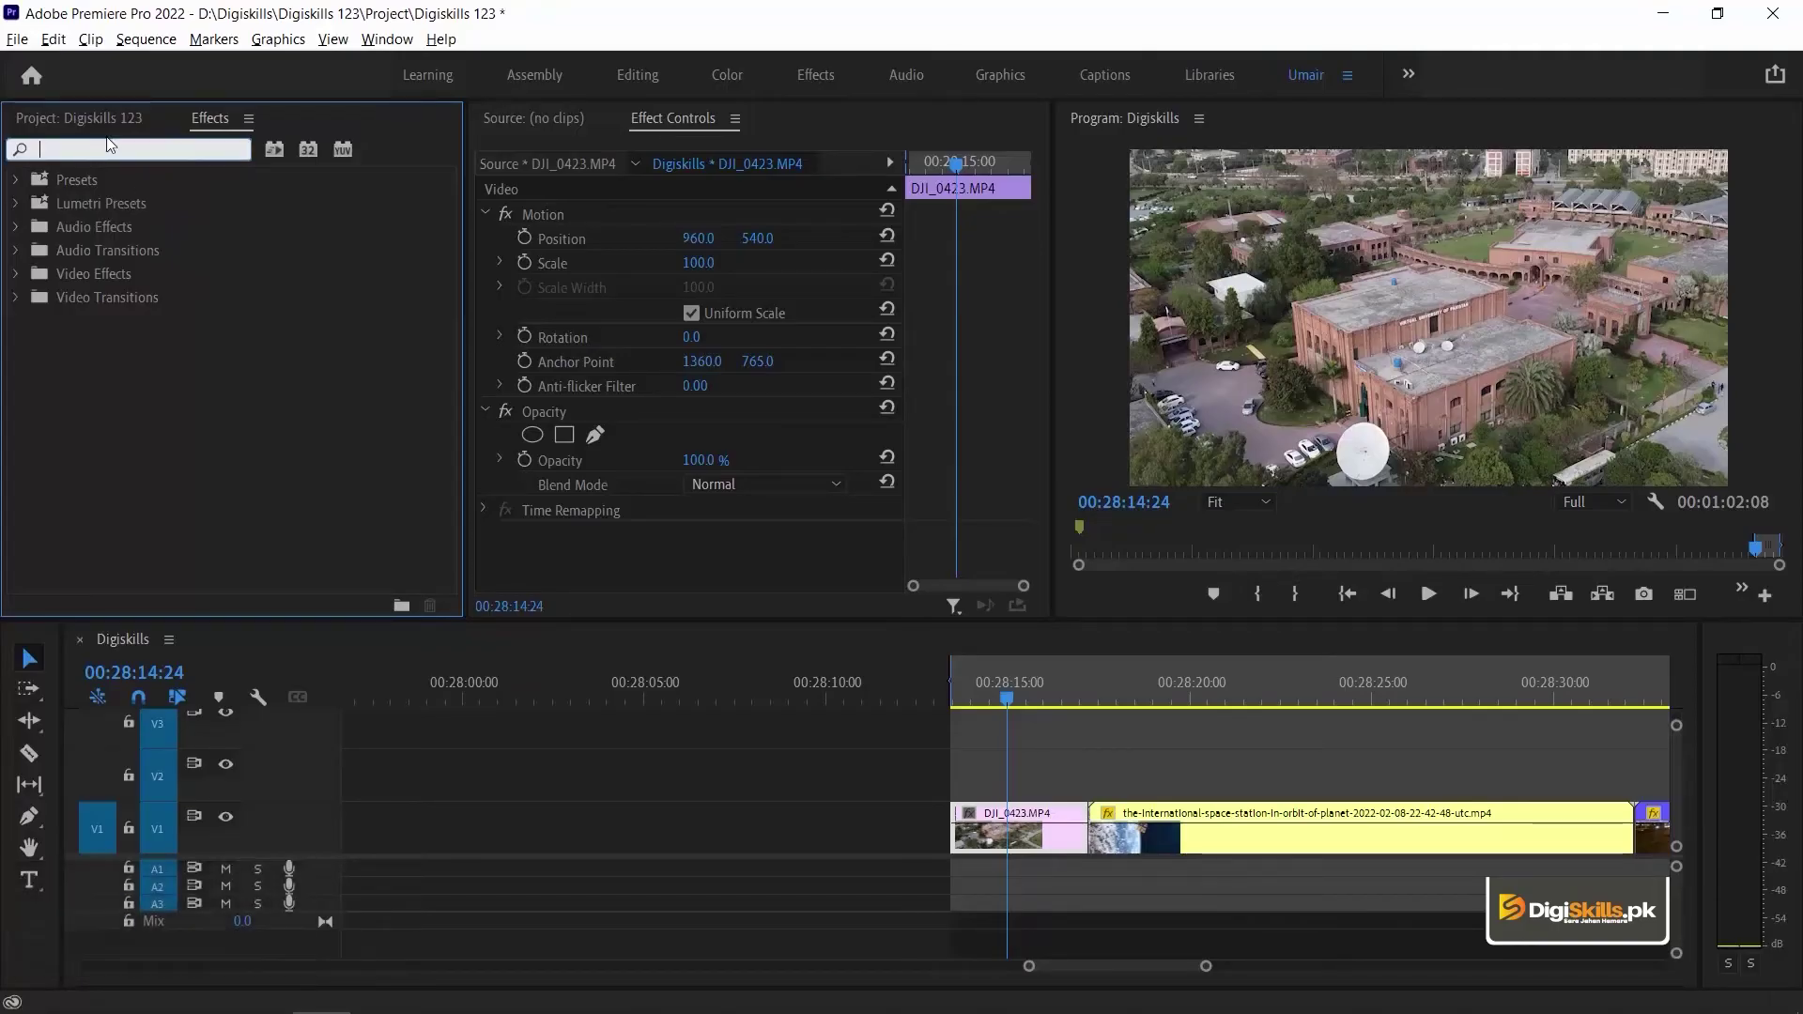
pyautogui.write('pro')
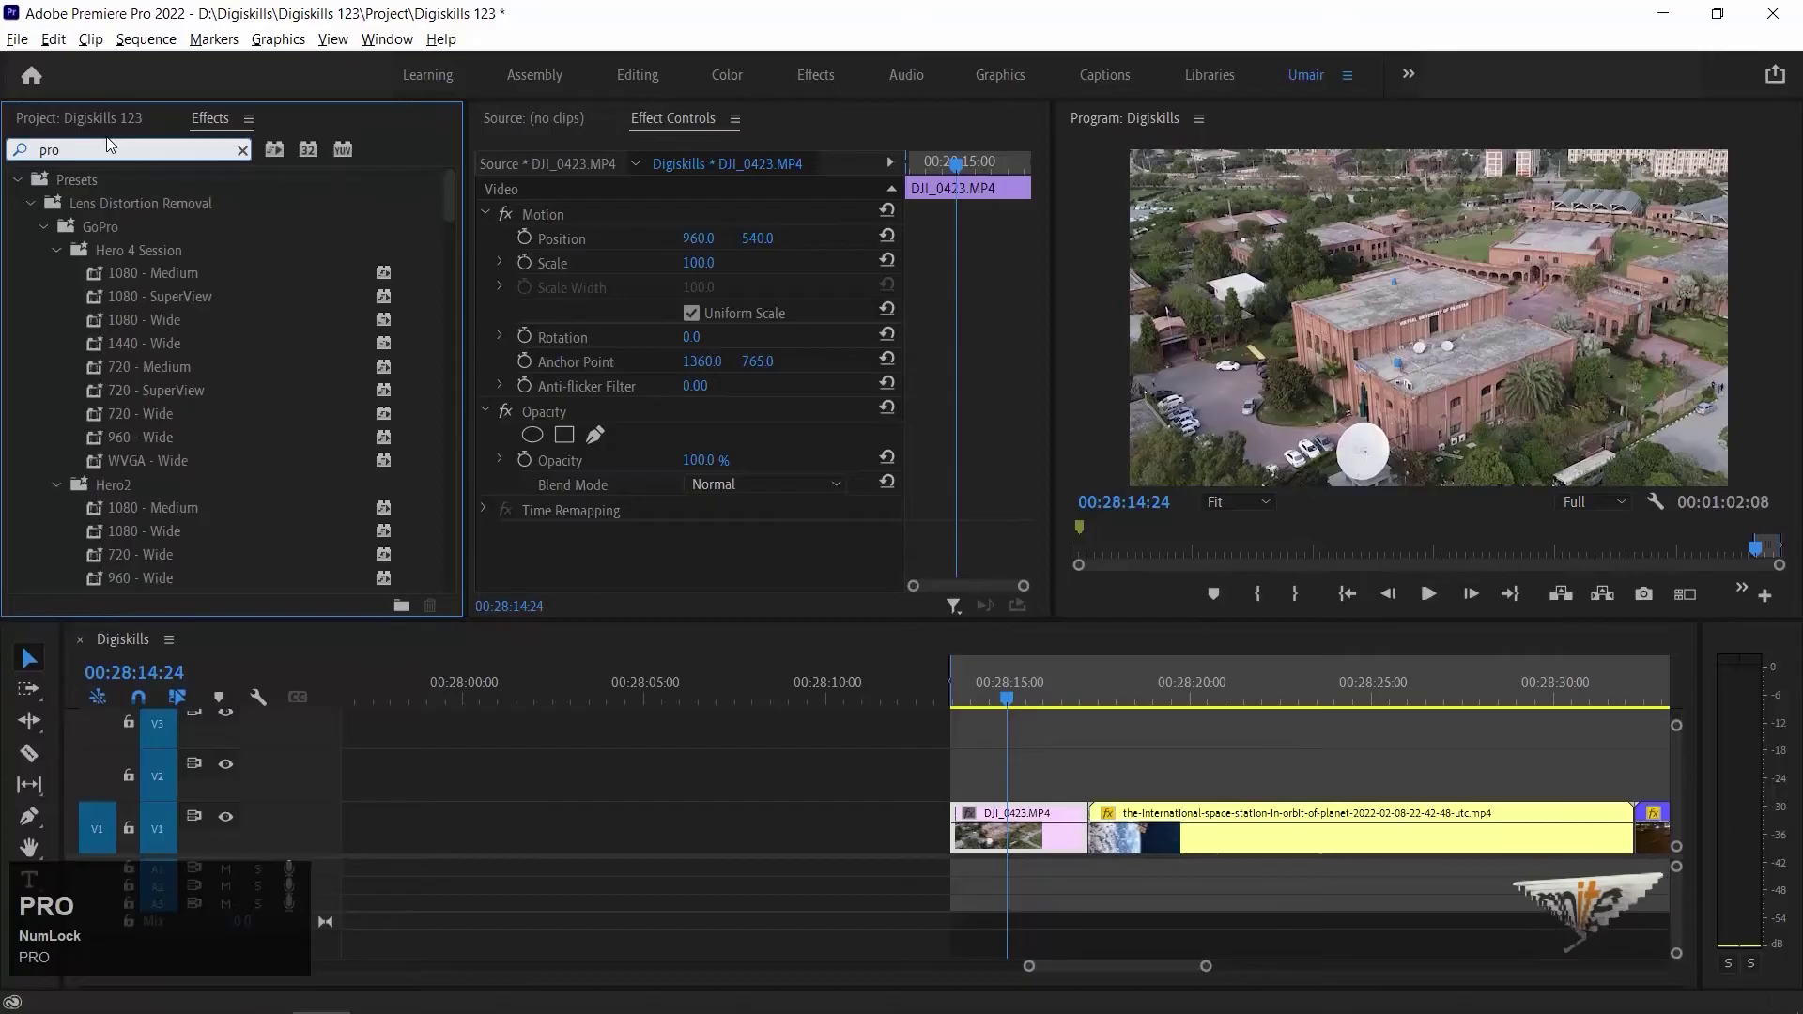
pyautogui.write('cam')
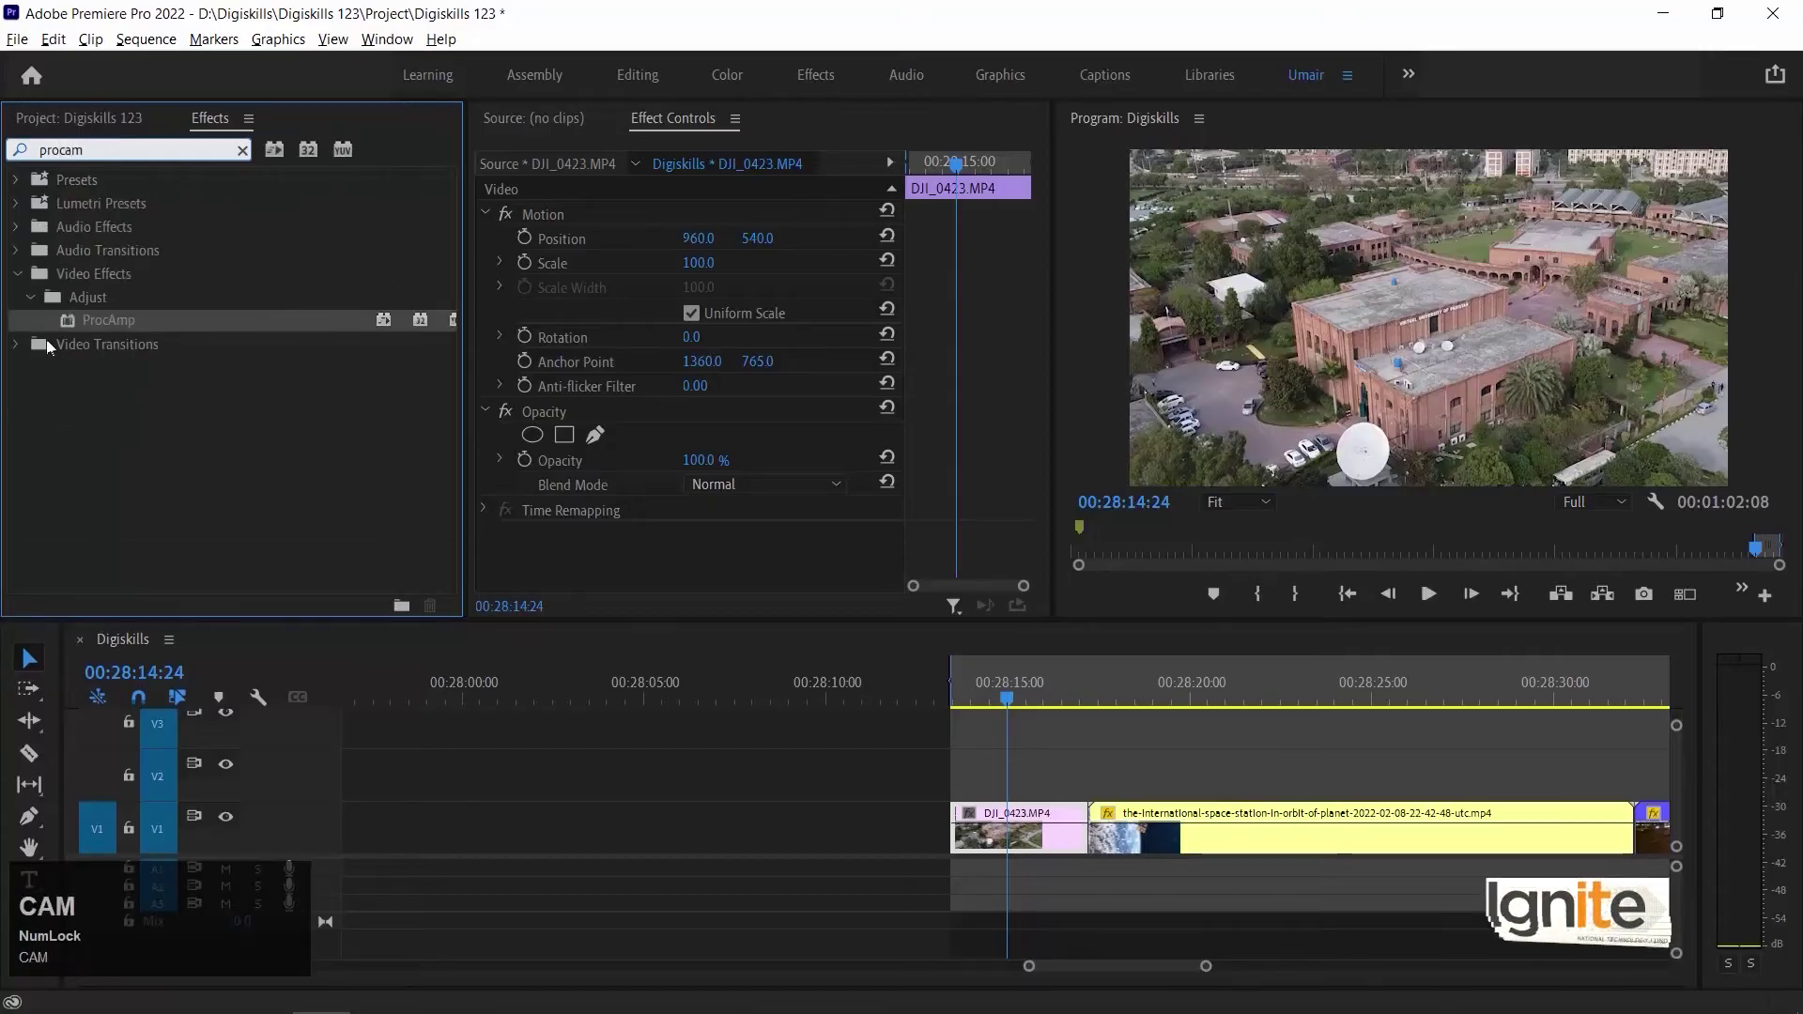
pyautogui.moveTo(108, 320); pyautogui.dragTo(1001, 805)
# Set the ProcAmp Saturation of the first drone clip to 0.0, then clear the clip selection.
pyautogui.moveTo(1033, 307); pyautogui.dragTo(1027, 513)
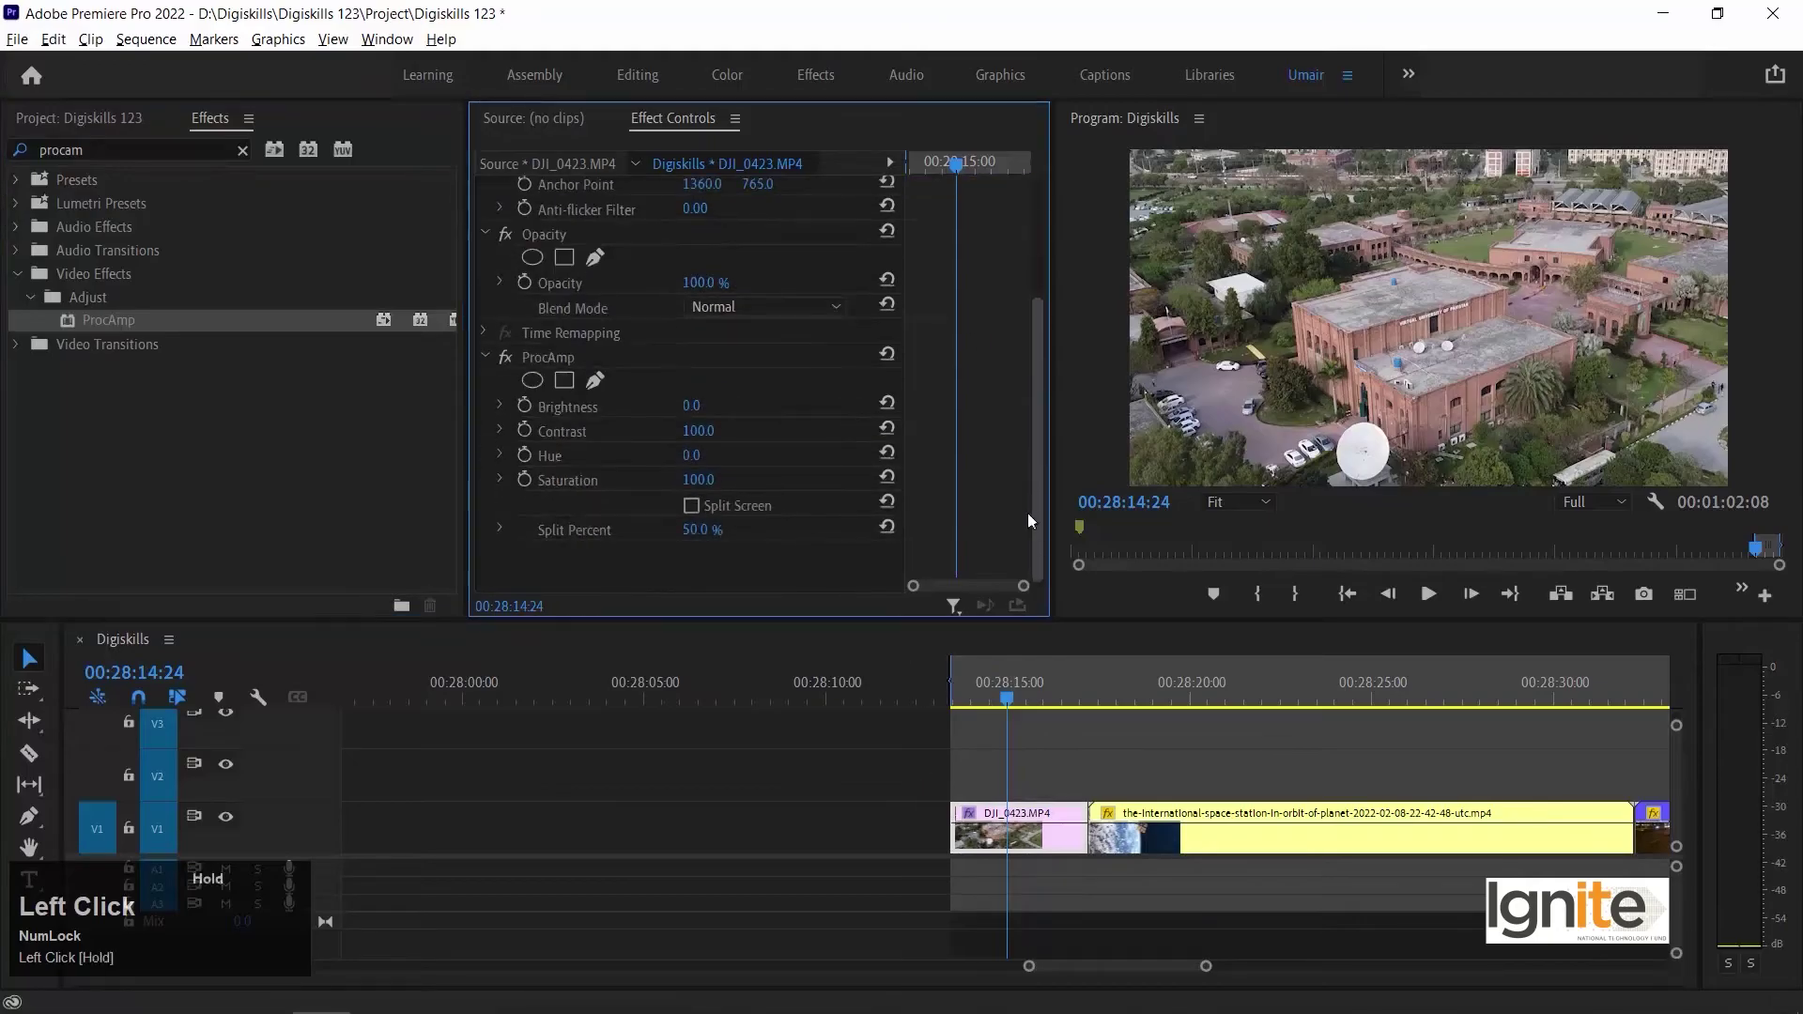
pyautogui.moveTo(698, 480); pyautogui.dragTo(648, 480)
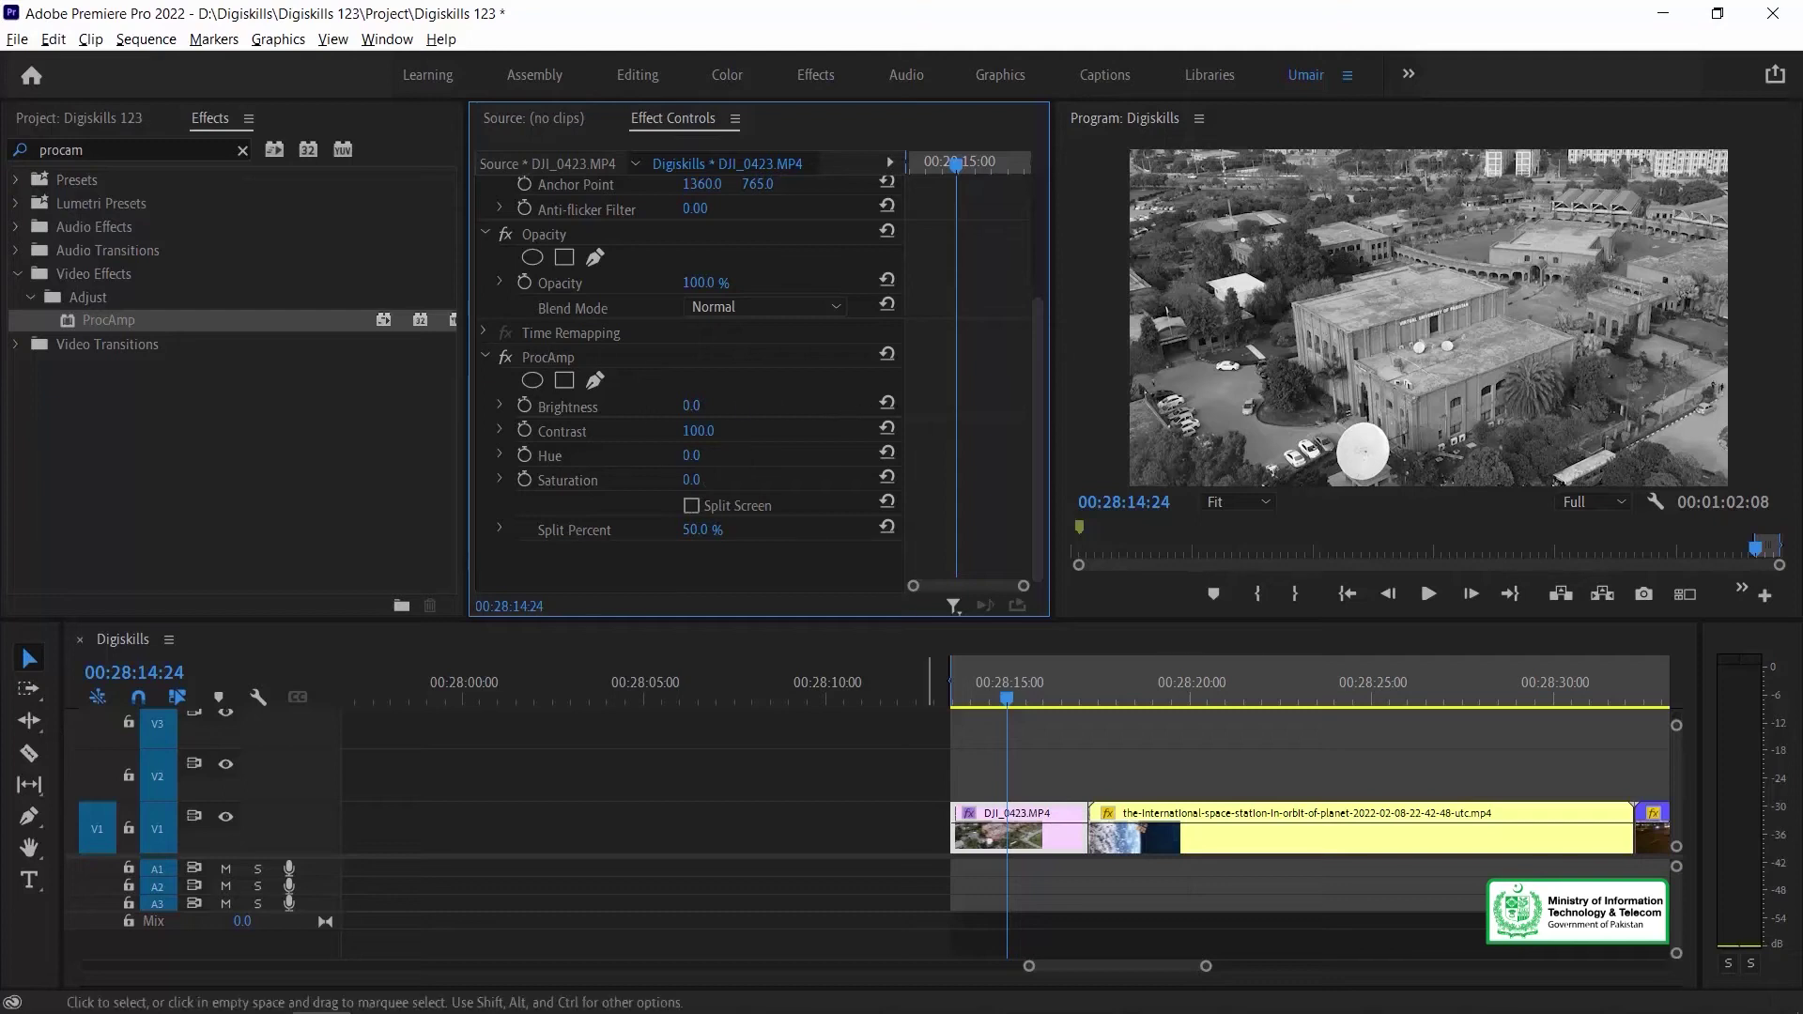
pyautogui.click(1085, 768)
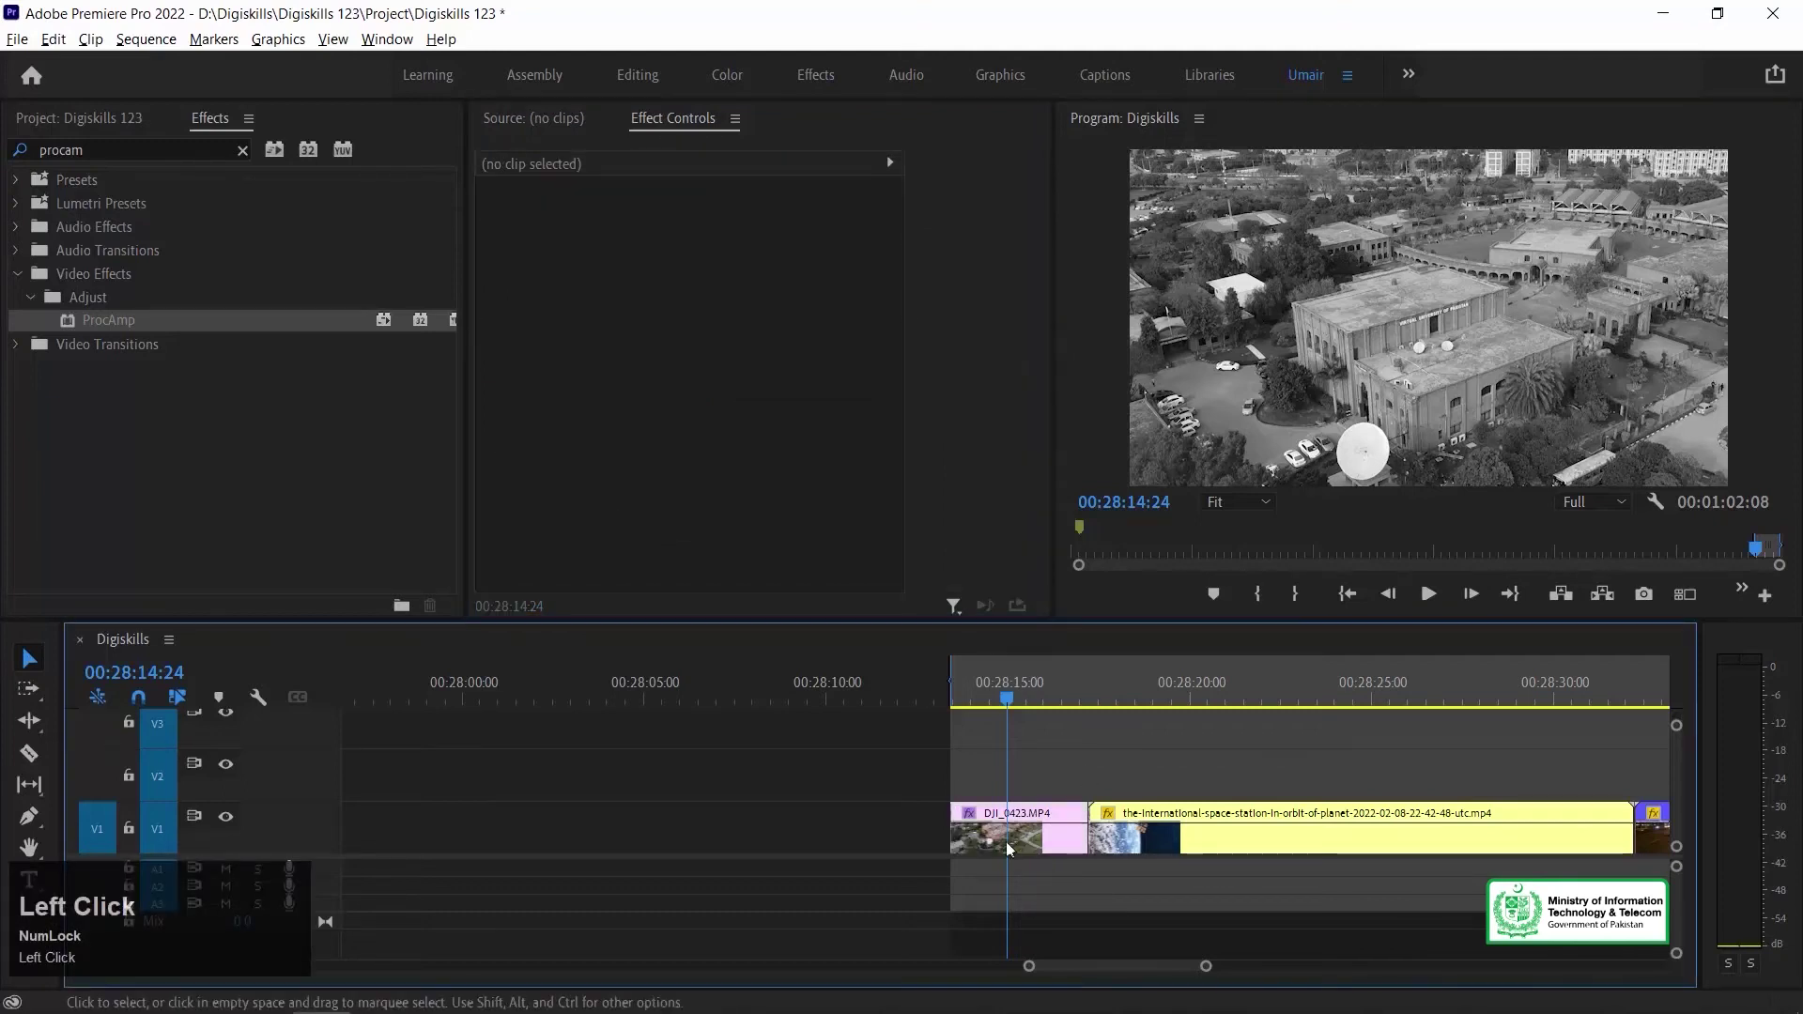
# Compare the effects and picture of the first drone clip with those of the other two DJI_0423.MP4 clips in the sequence.
pyautogui.click(1006, 841)
pyautogui.press('-')
pyautogui.click(1504, 696)
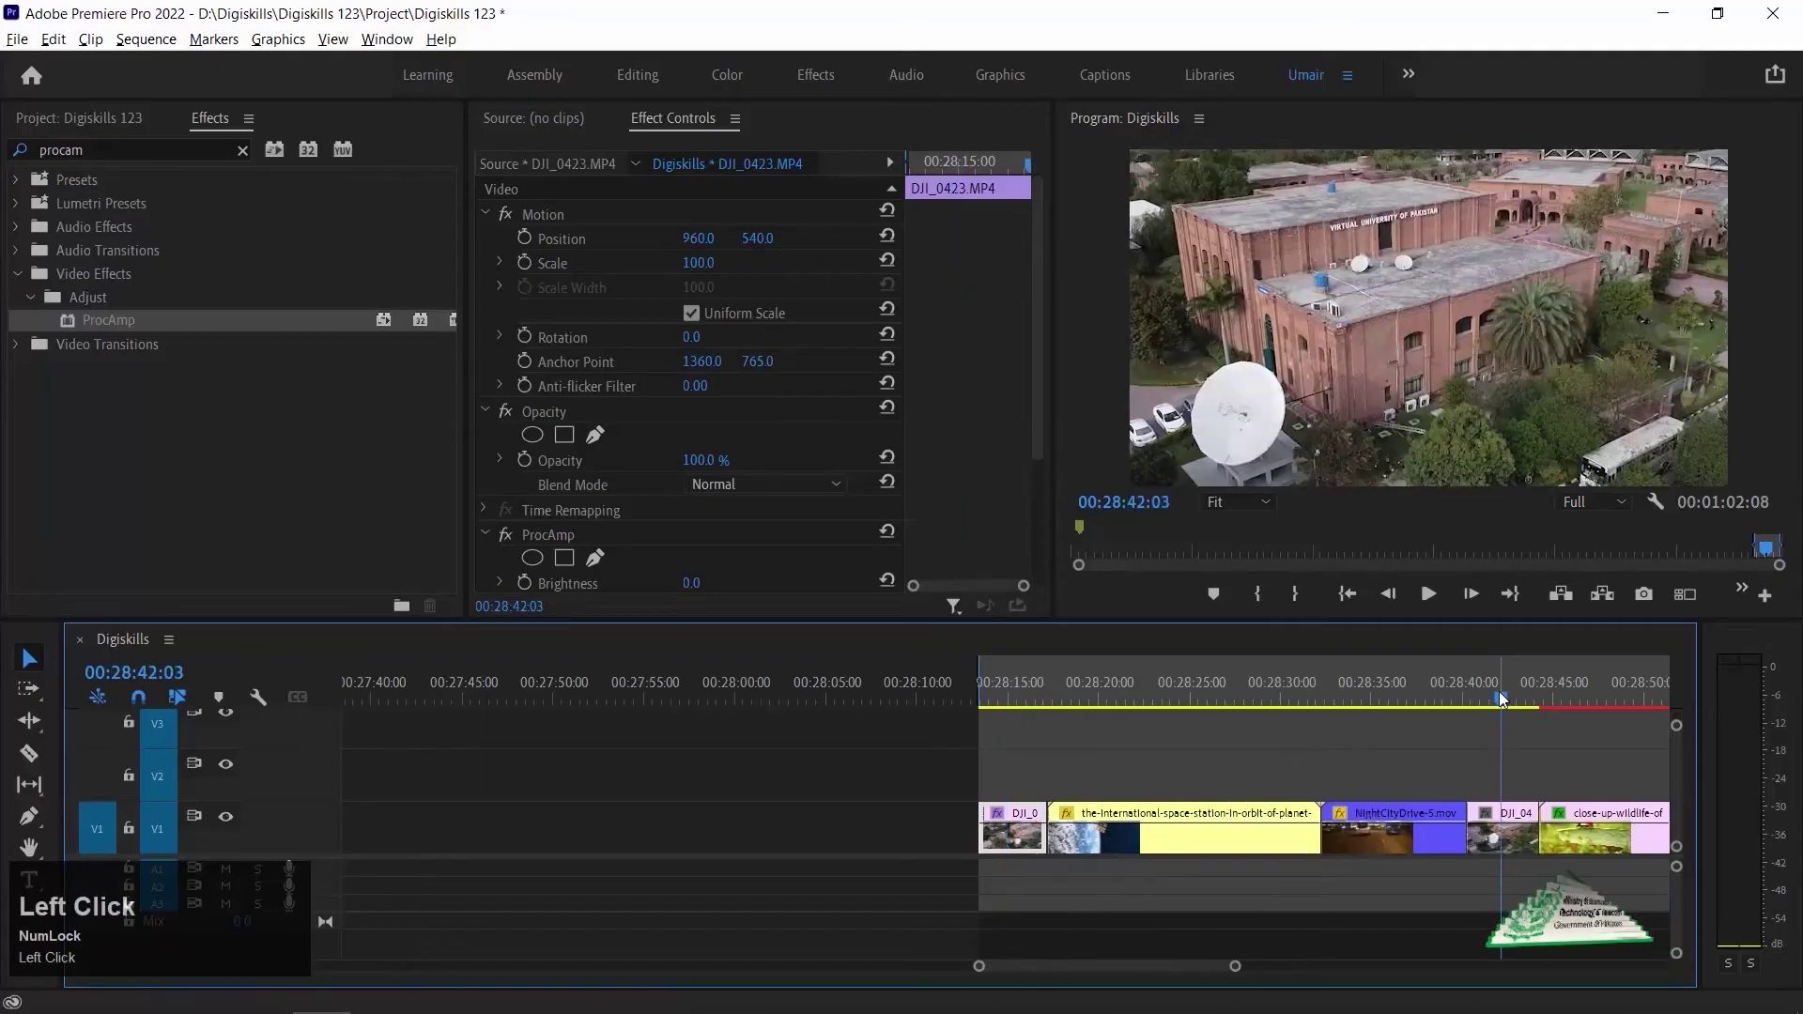
pyautogui.press('Up')
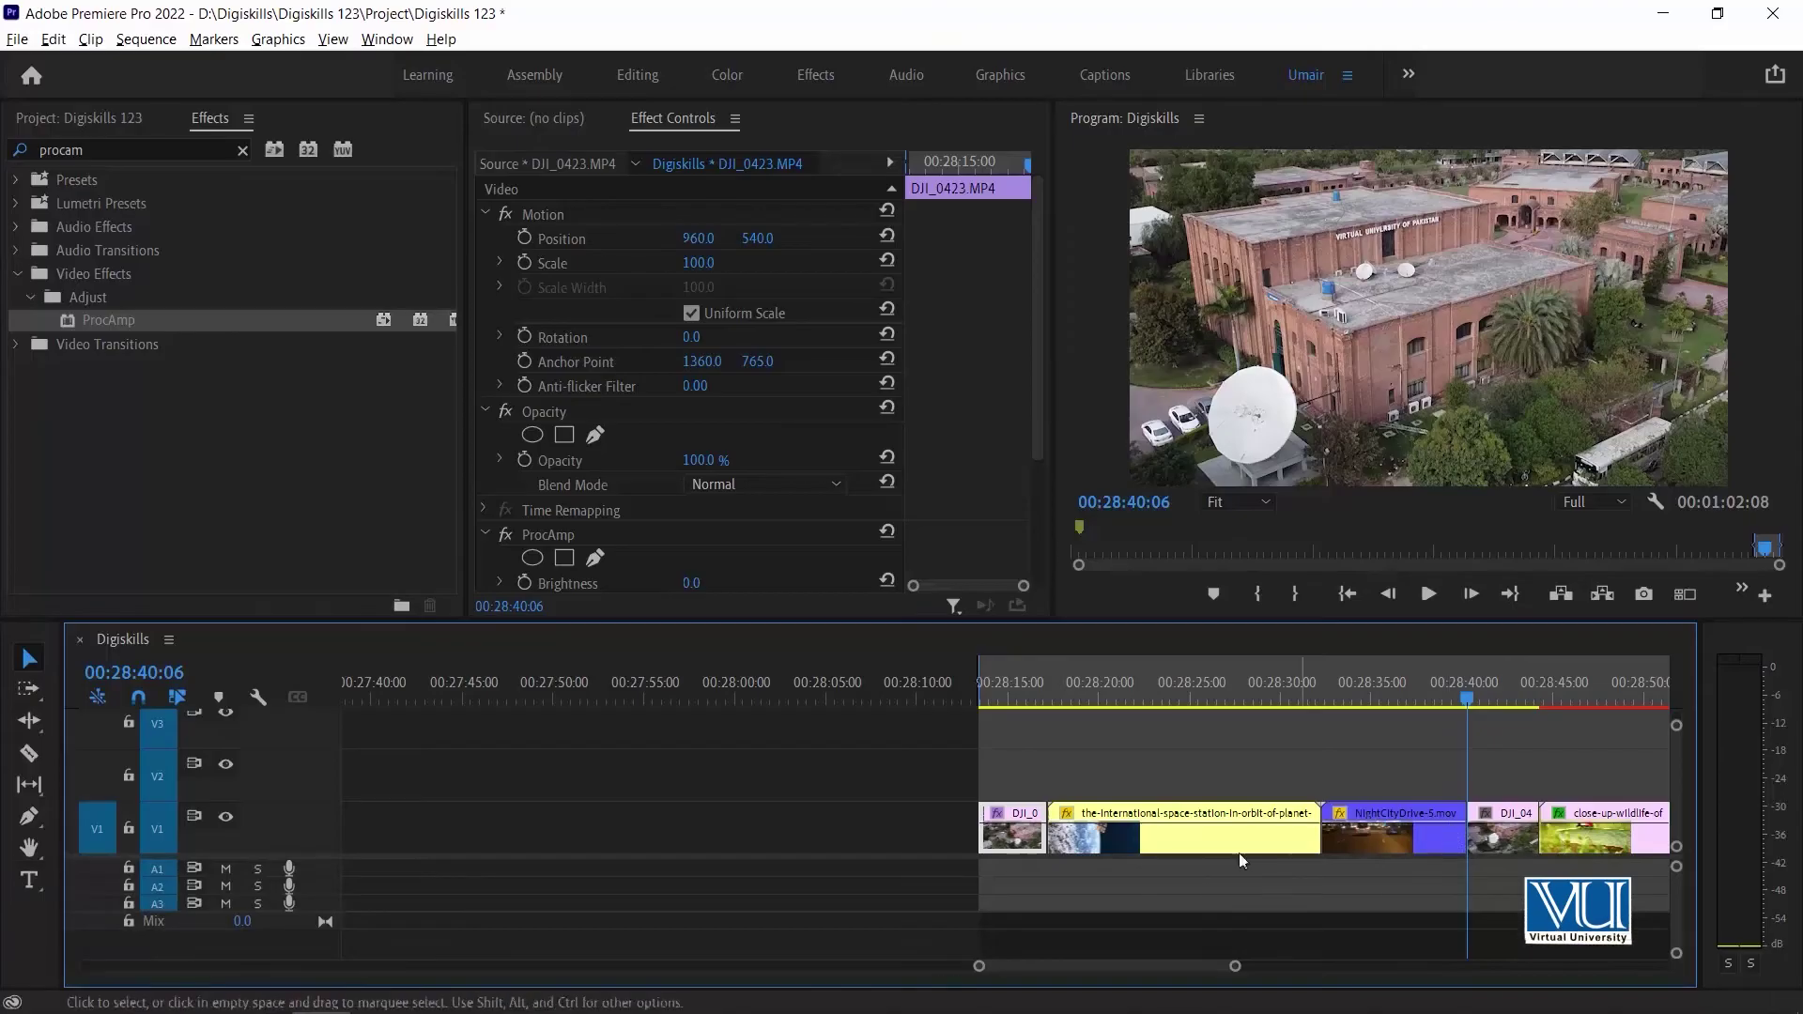
pyautogui.click(1024, 838)
pyautogui.press('-')
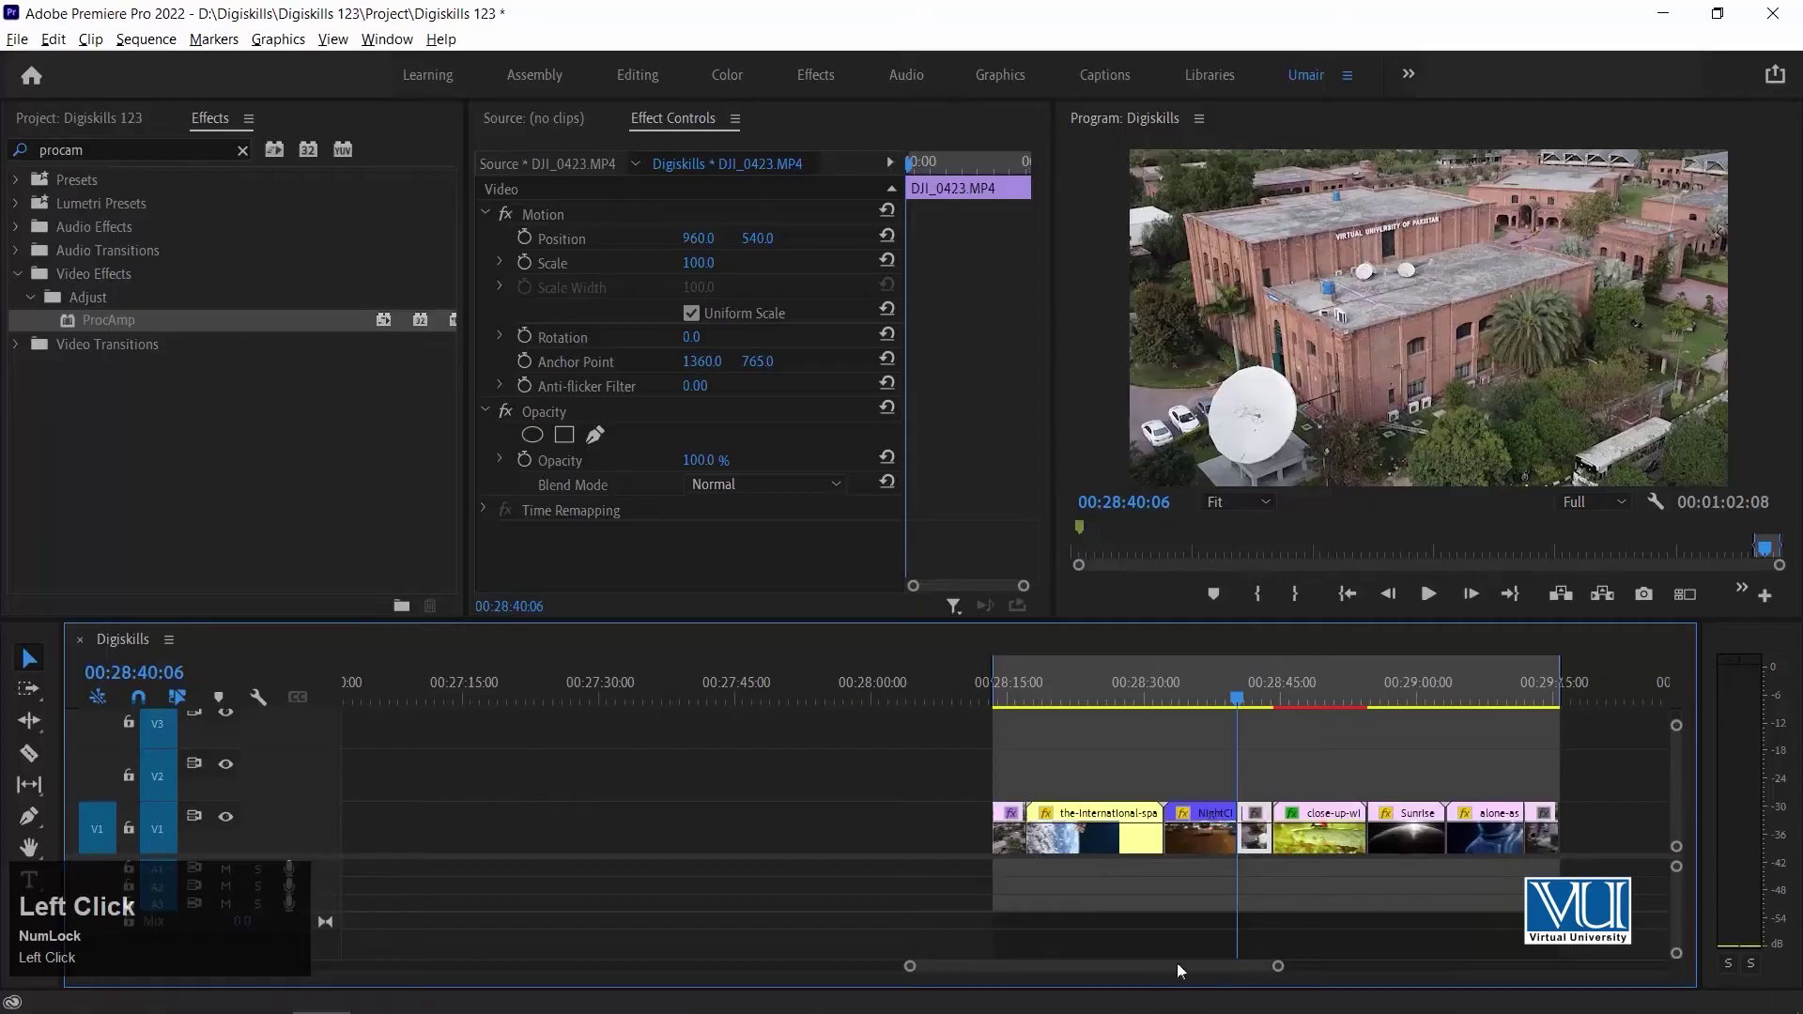
pyautogui.scroll(-5, 1176, 962)
pyautogui.keyDown('ctrl'); pyautogui.click(1086, 831); pyautogui.keyUp('ctrl')
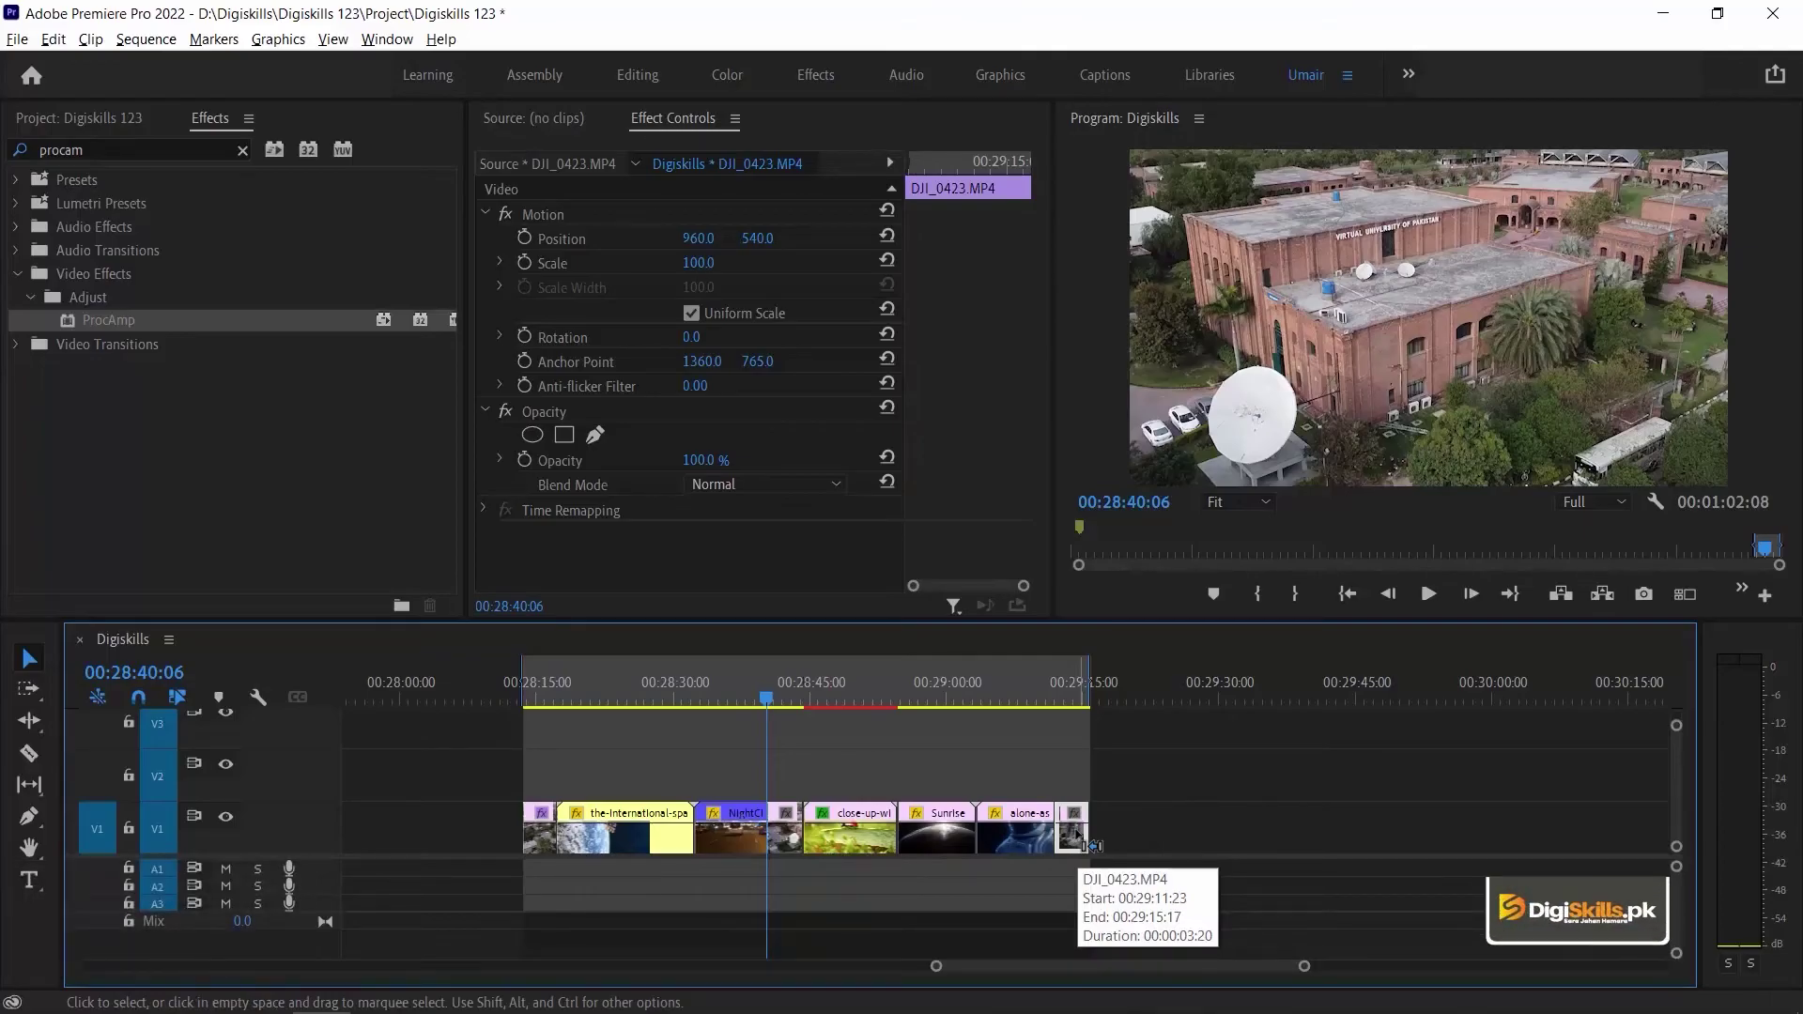
pyautogui.click(548, 697)
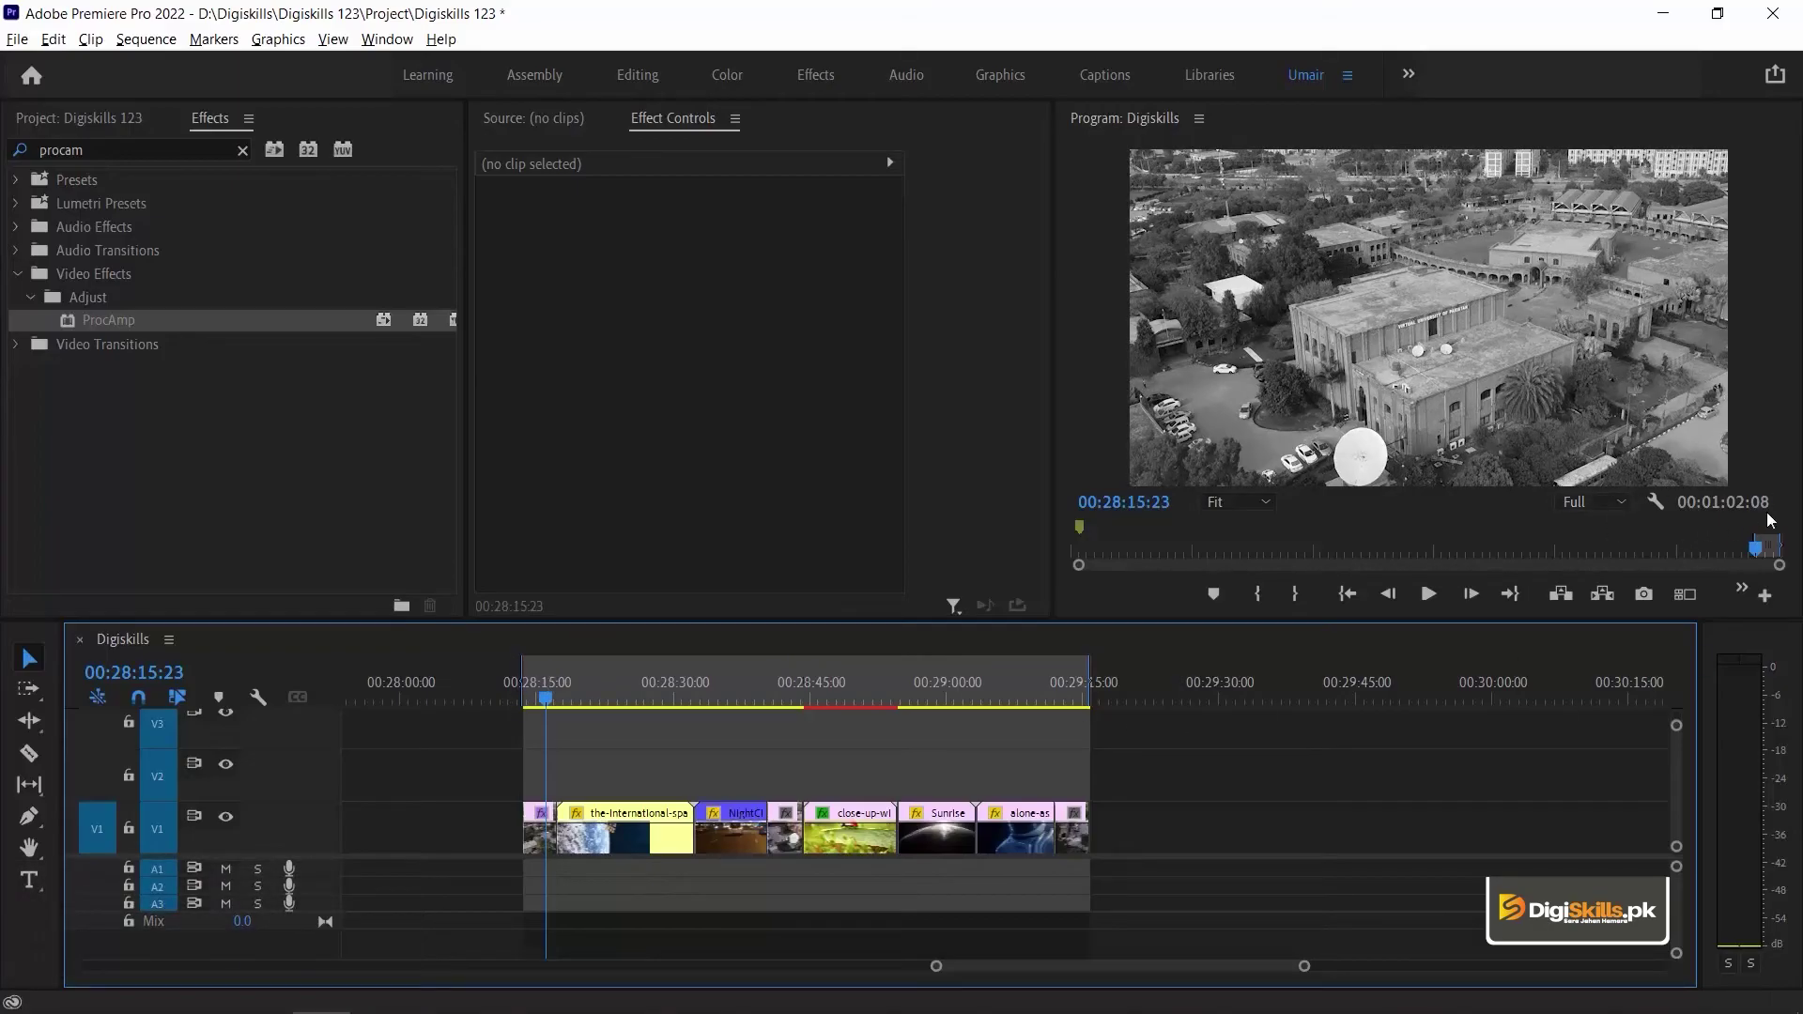
pyautogui.moveTo(1137, 859); pyautogui.dragTo(583, 738)
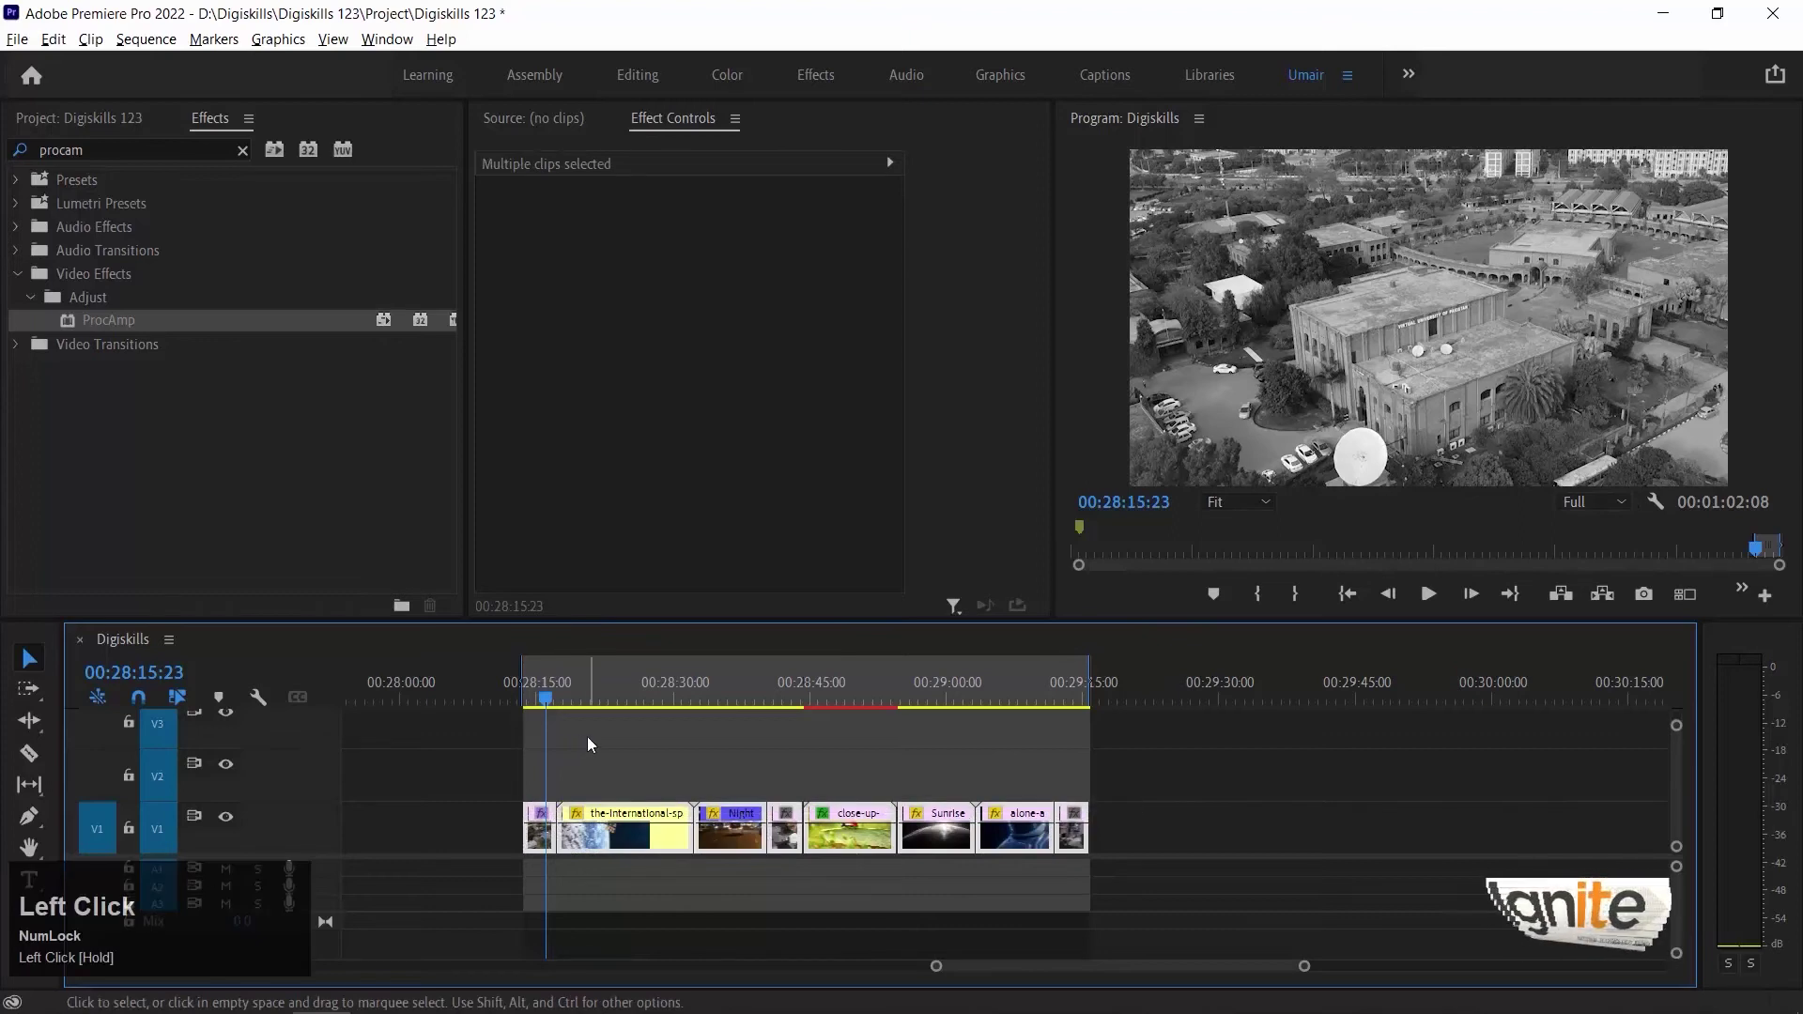
pyautogui.press('-')
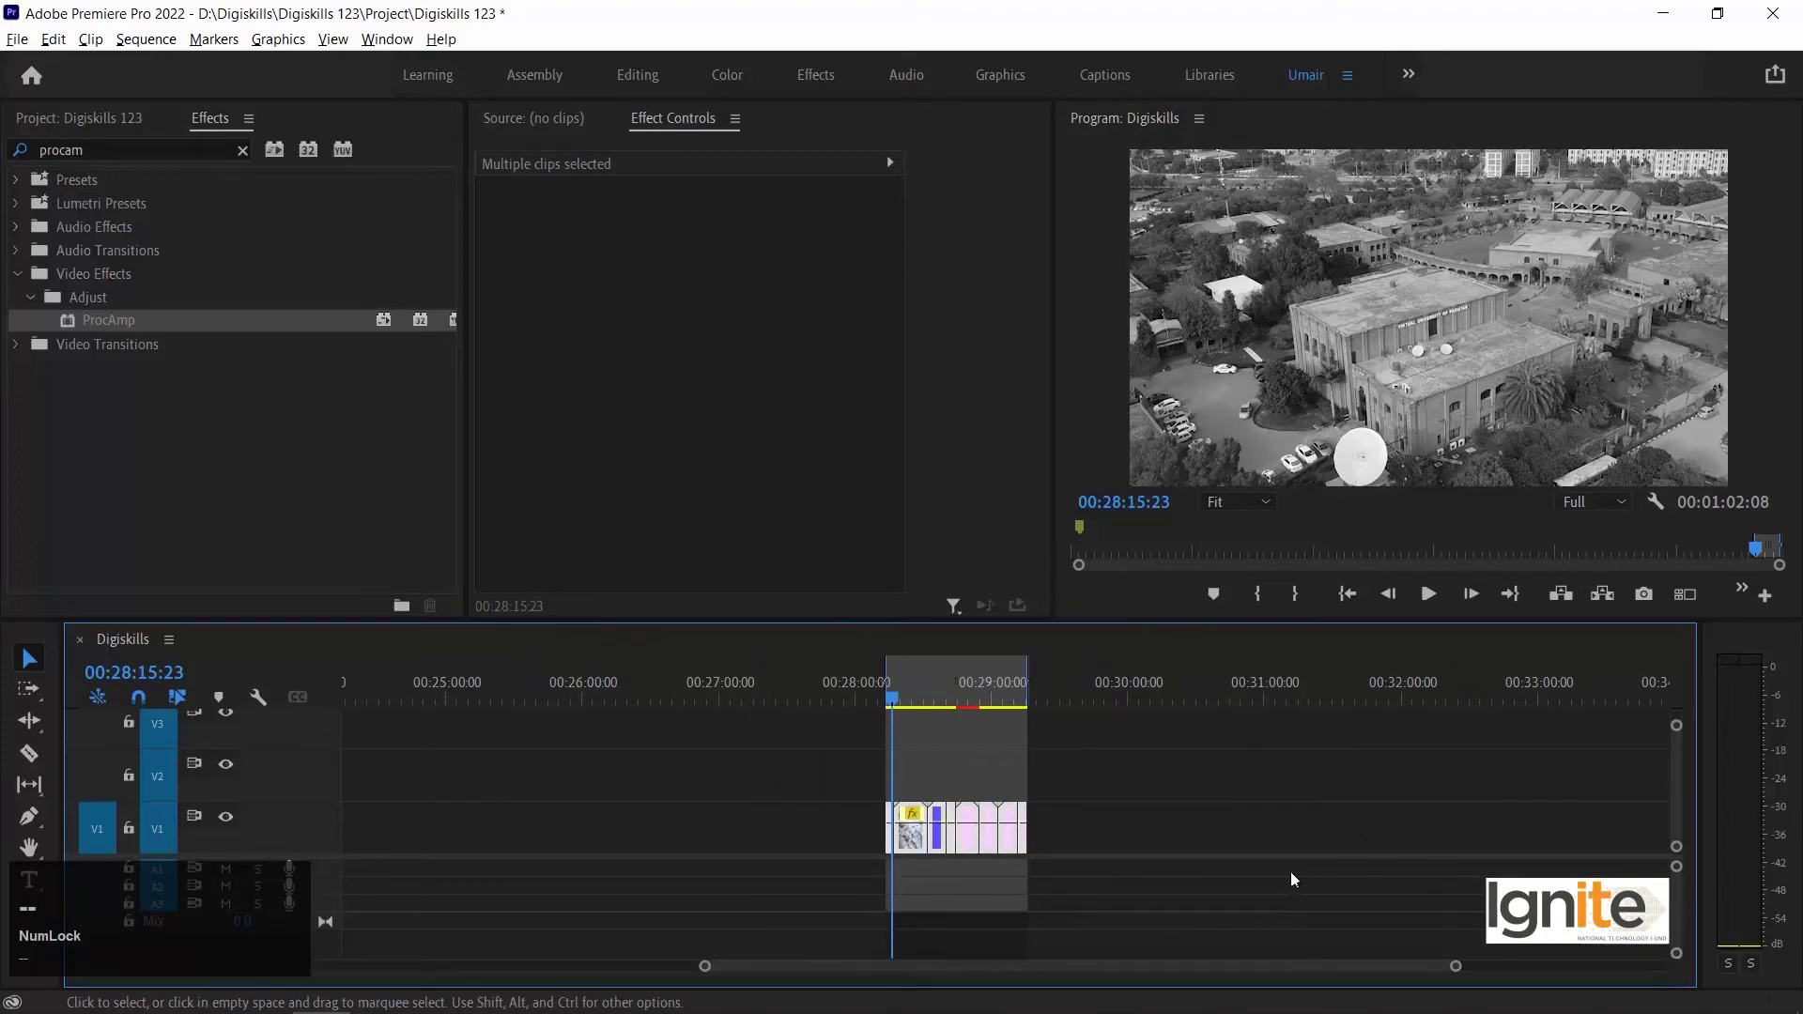
pyautogui.press('=')
pyautogui.press('=')
pyautogui.click(1152, 722)
# Select the first drone clip and cut the ProcAmp effect from it.
pyautogui.press('=')
pyautogui.click(985, 837)
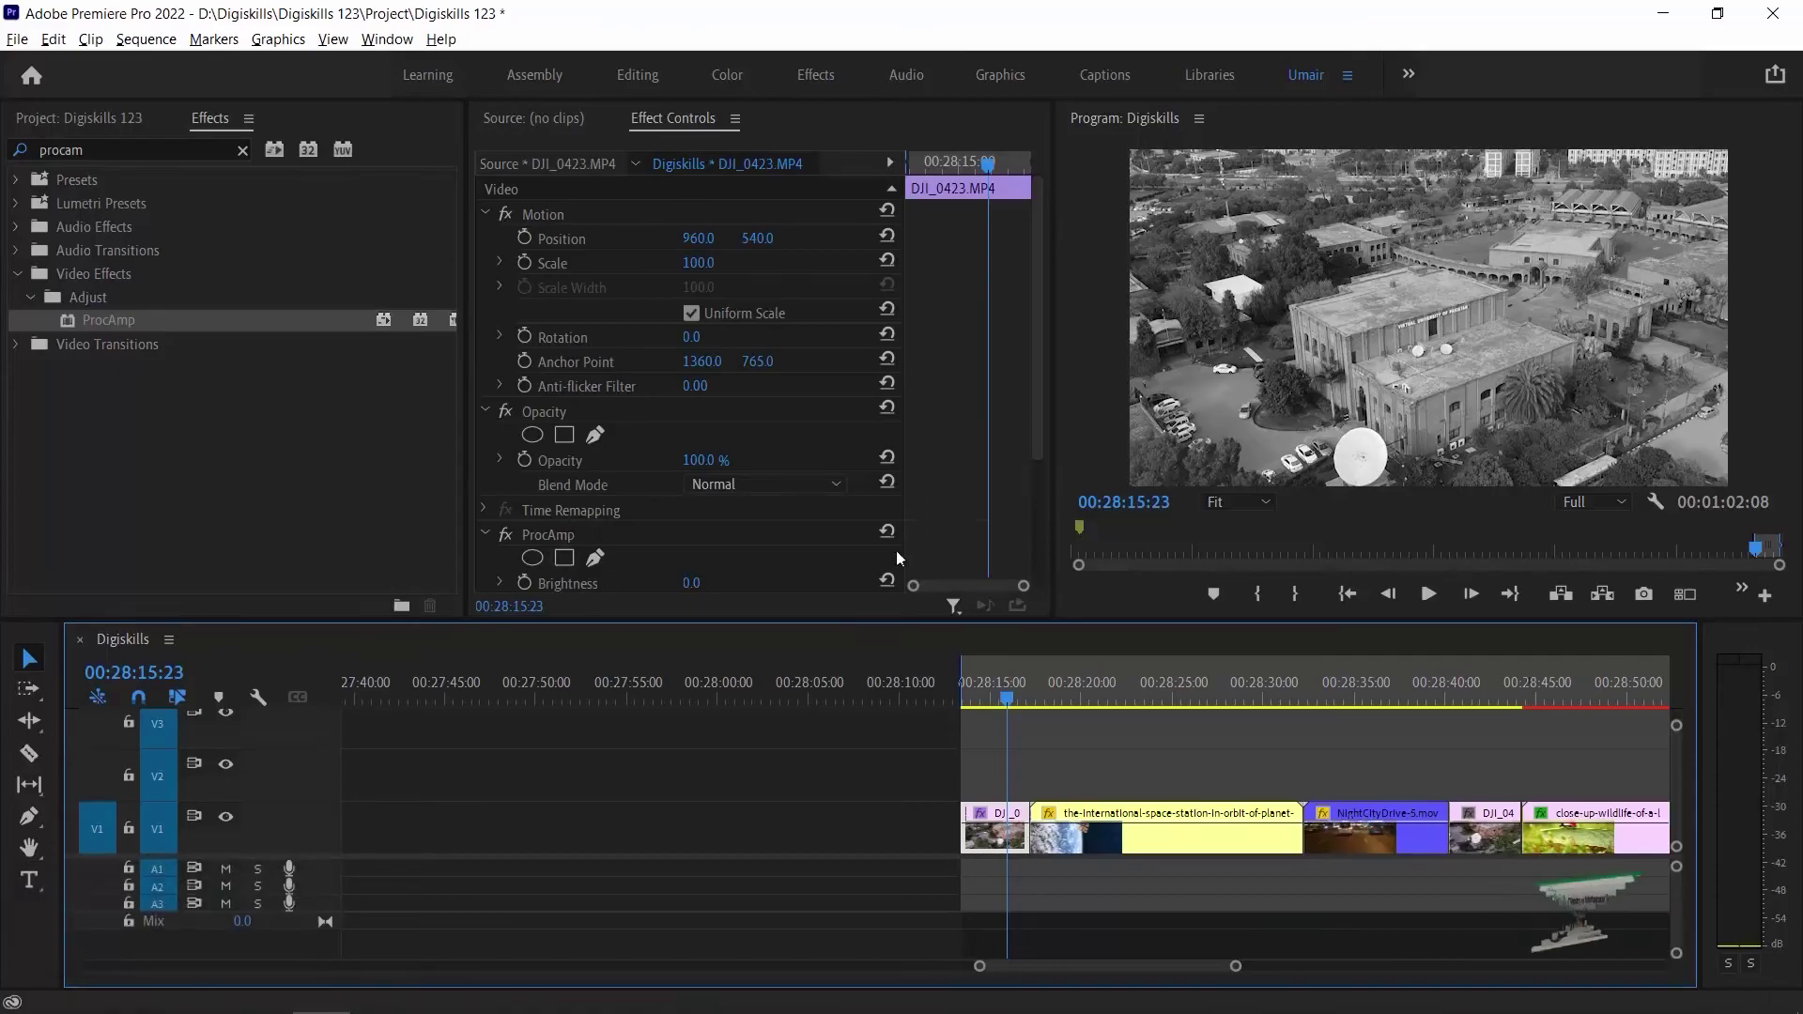
pyautogui.click(562, 534)
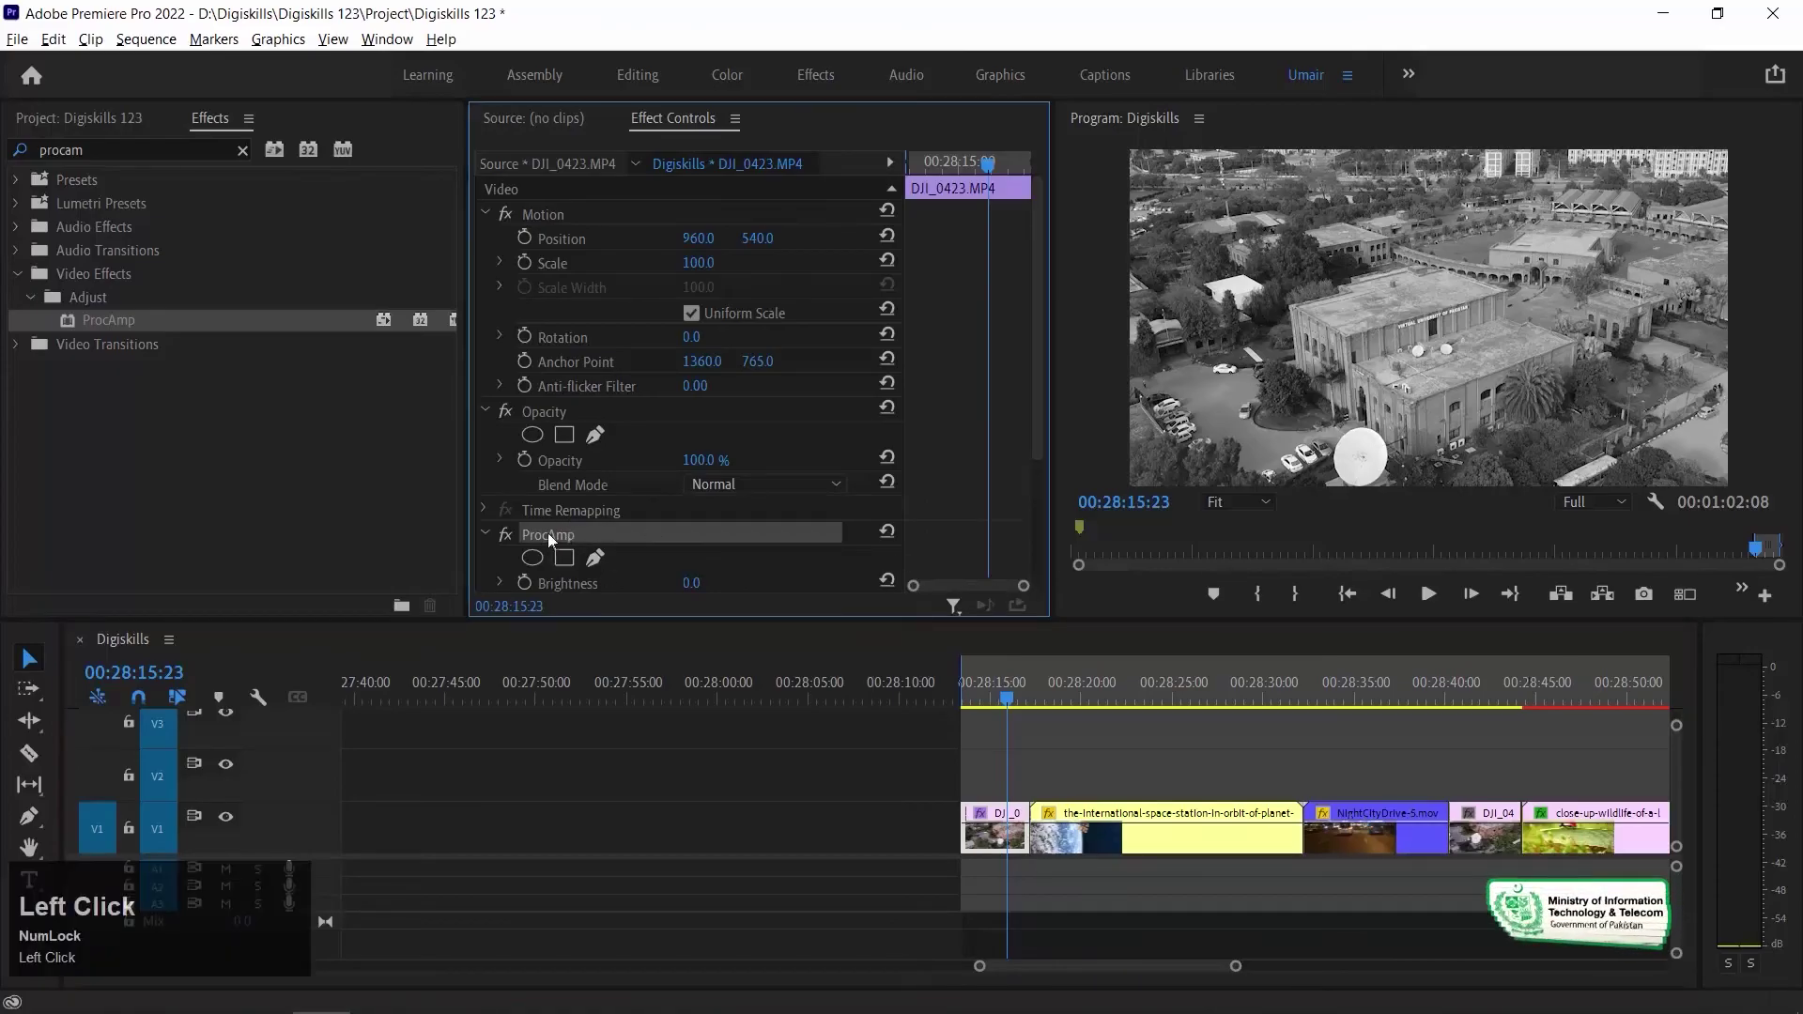
pyautogui.rightClick(559, 530)
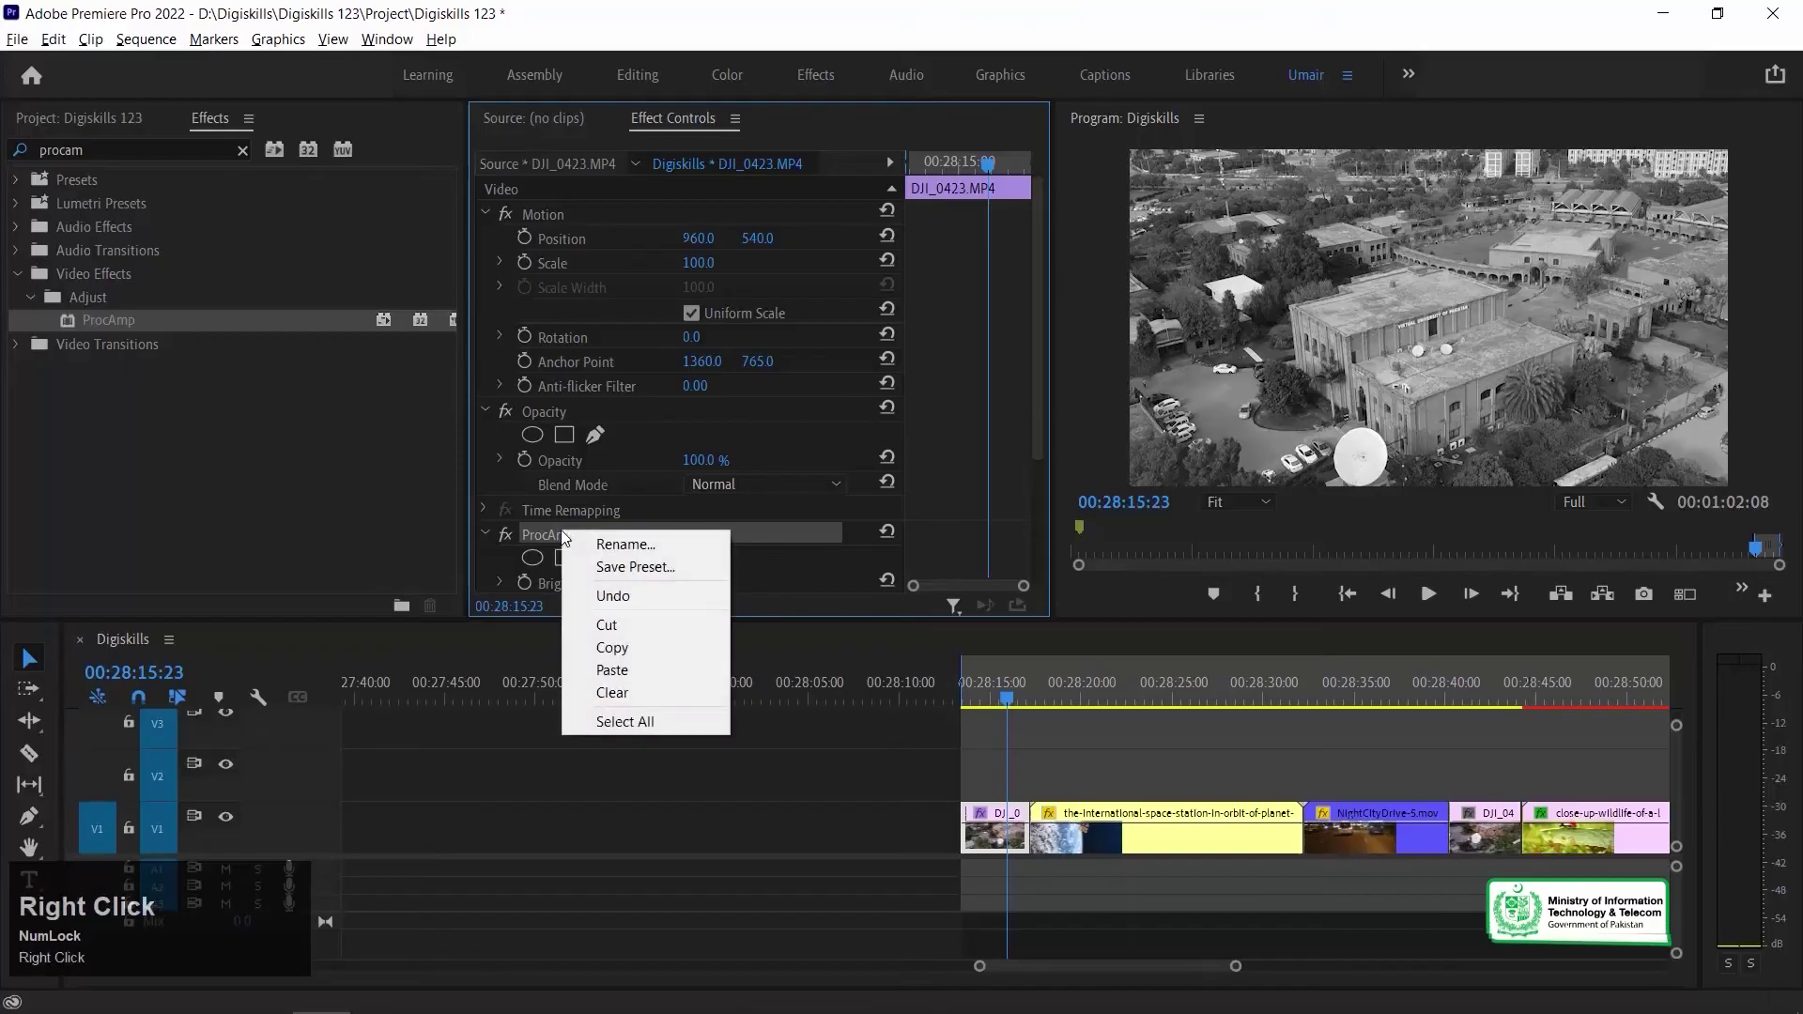
pyautogui.click(655, 628)
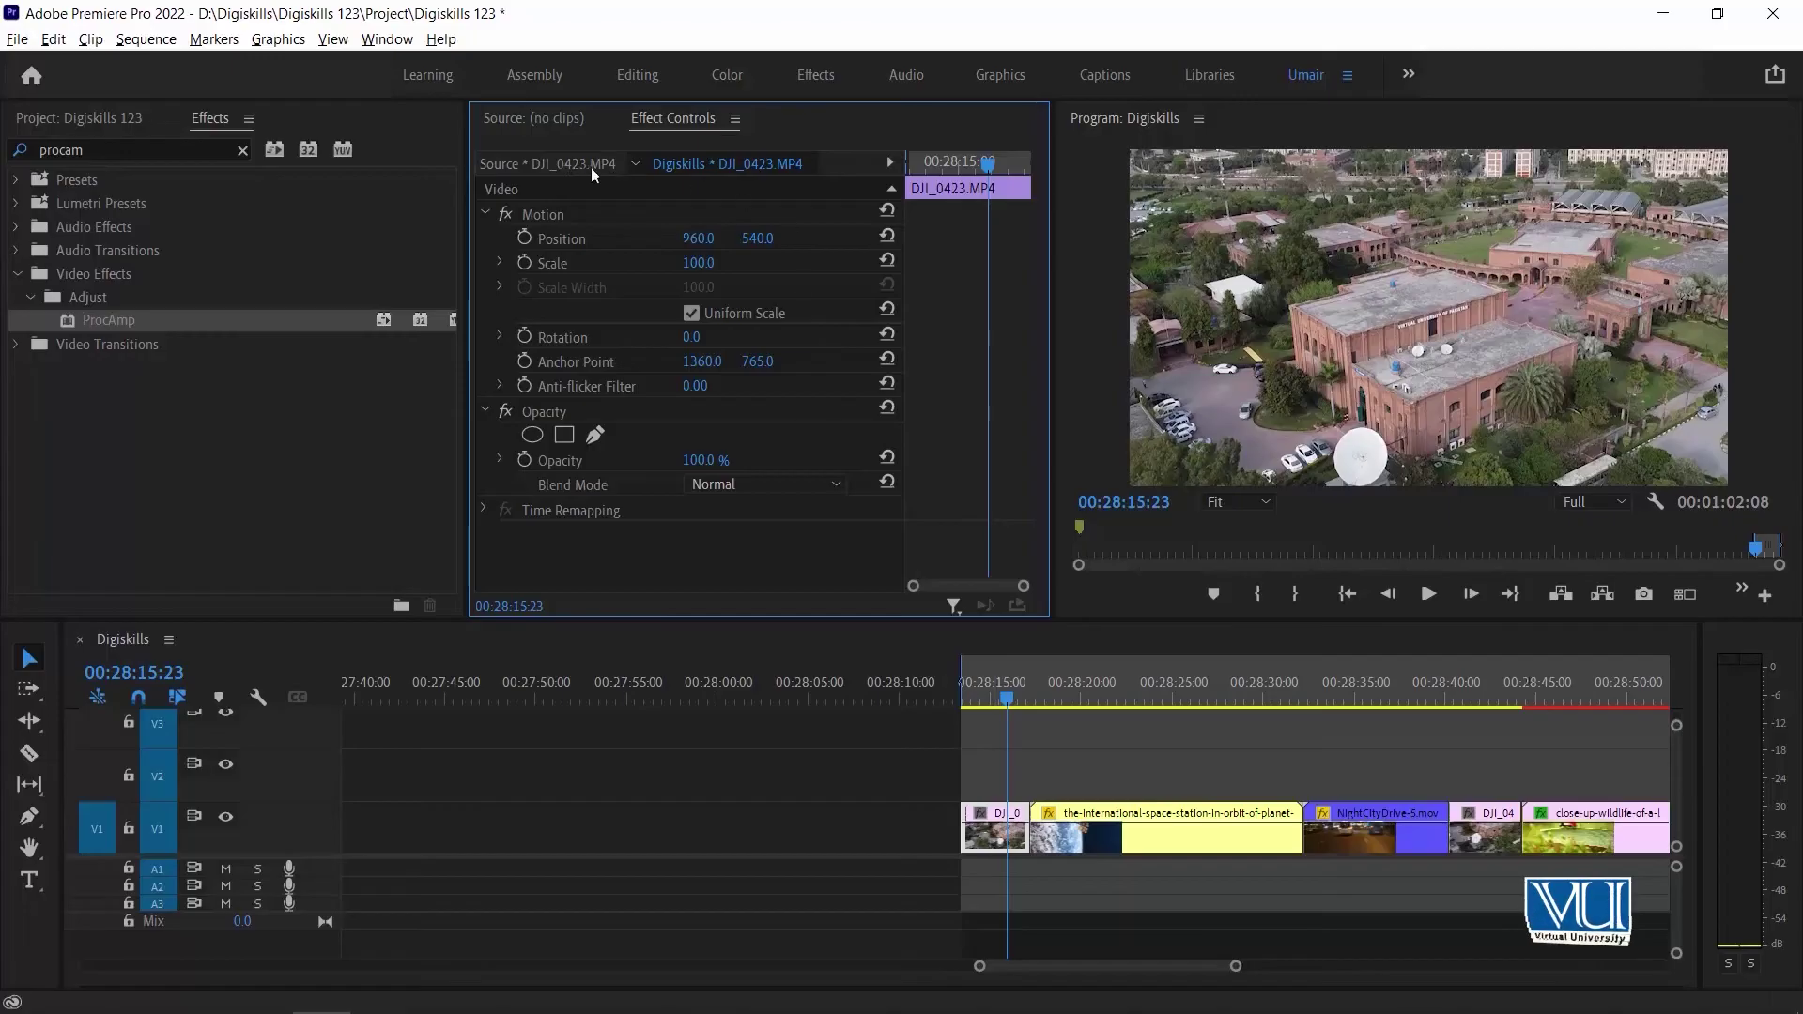
# Paste the ProcAmp effect onto the DJI_0423.MP4 source clip in Effect Controls.
pyautogui.click(533, 166)
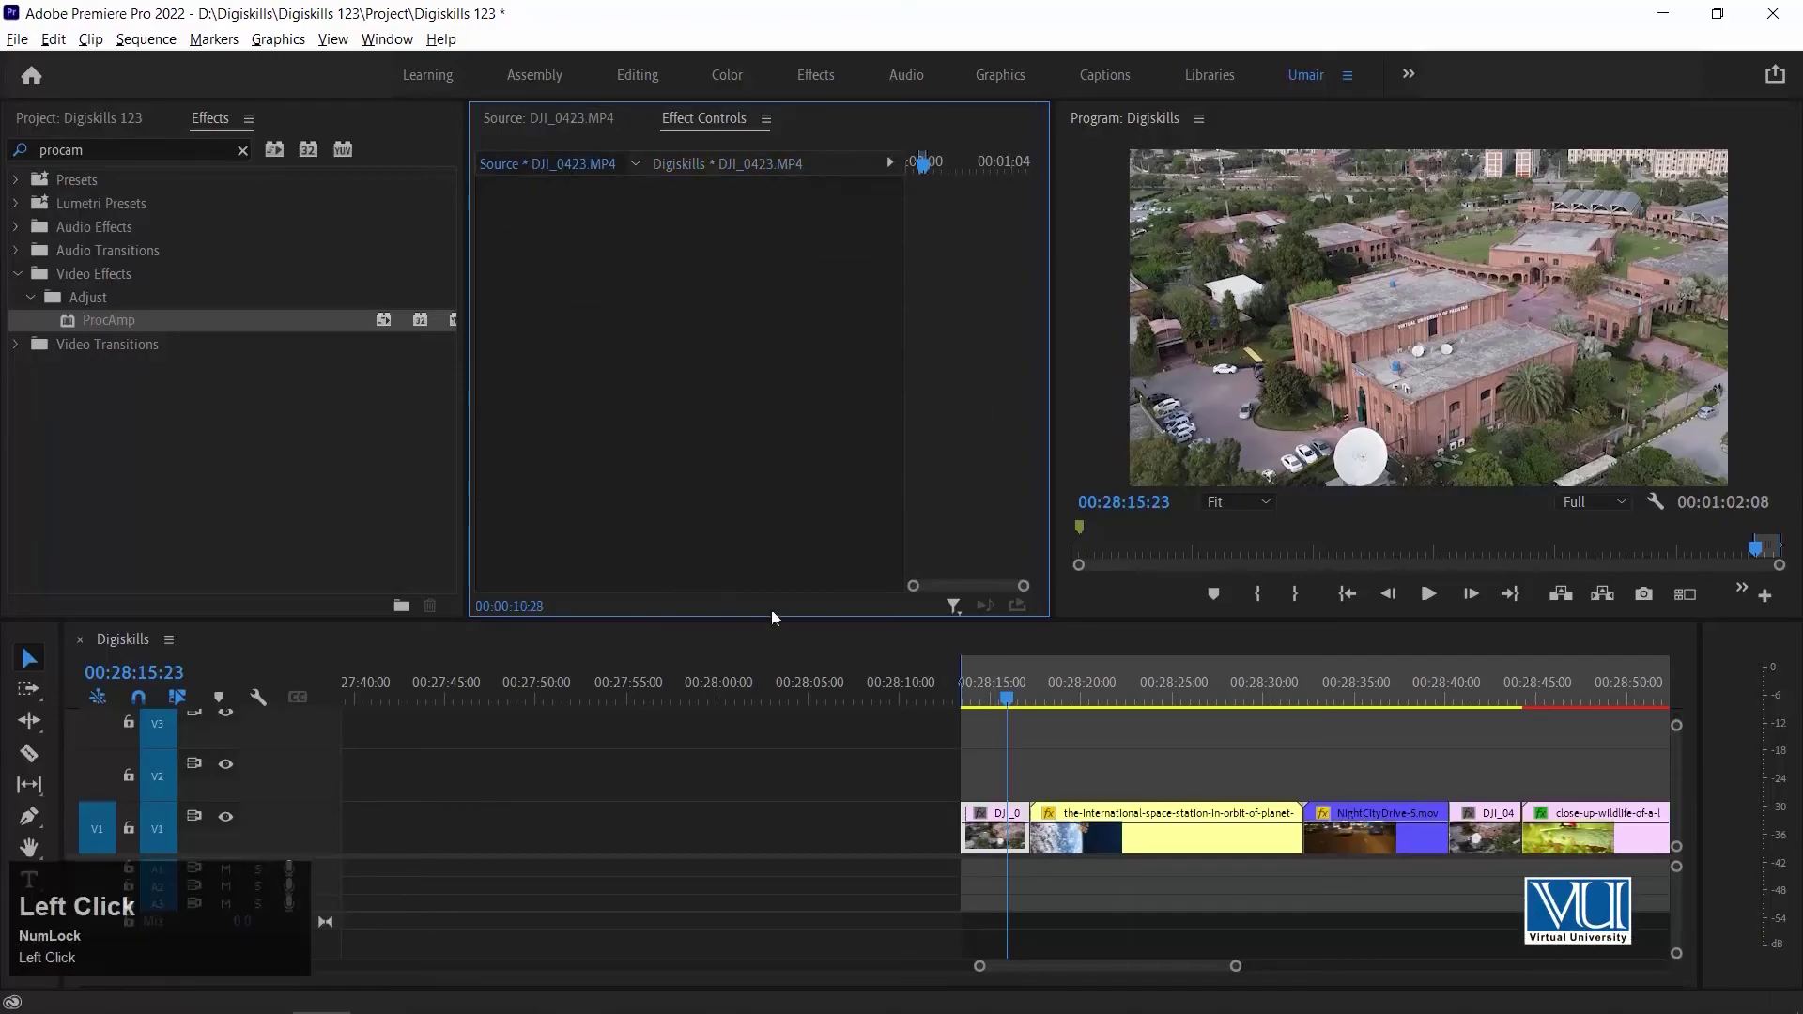
pyautogui.rightClick(610, 275)
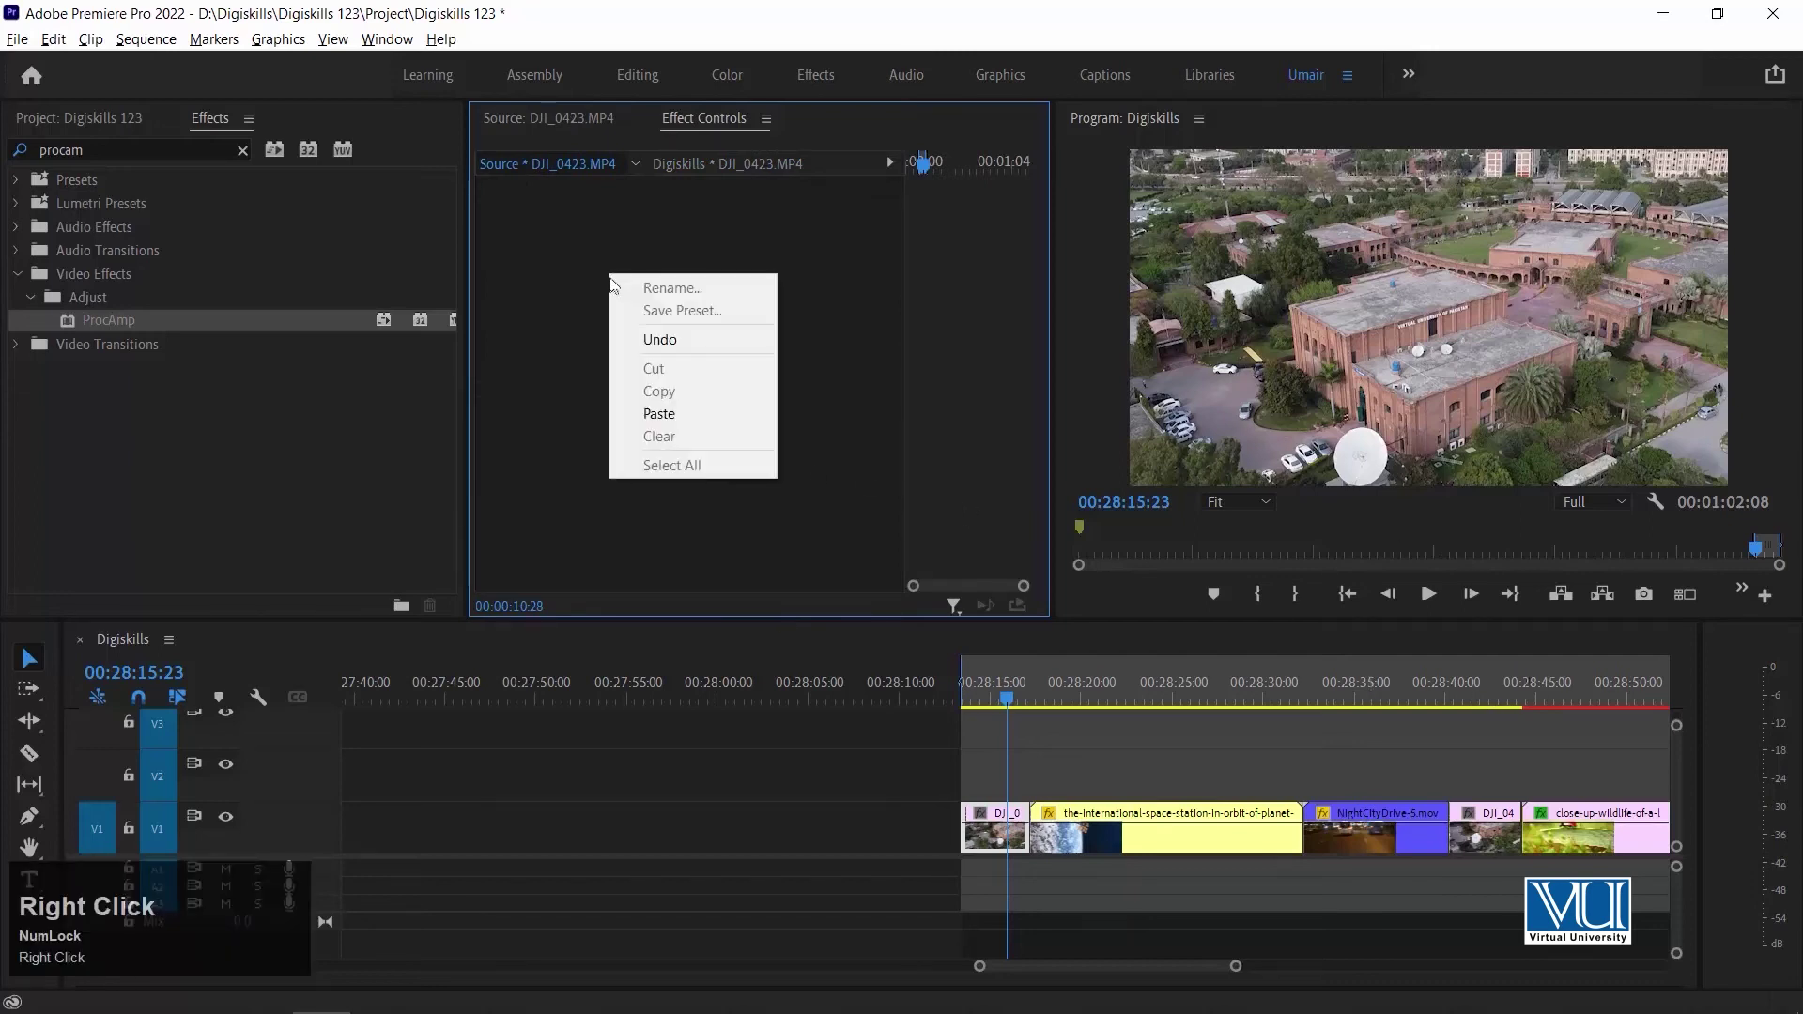
pyautogui.click(678, 417)
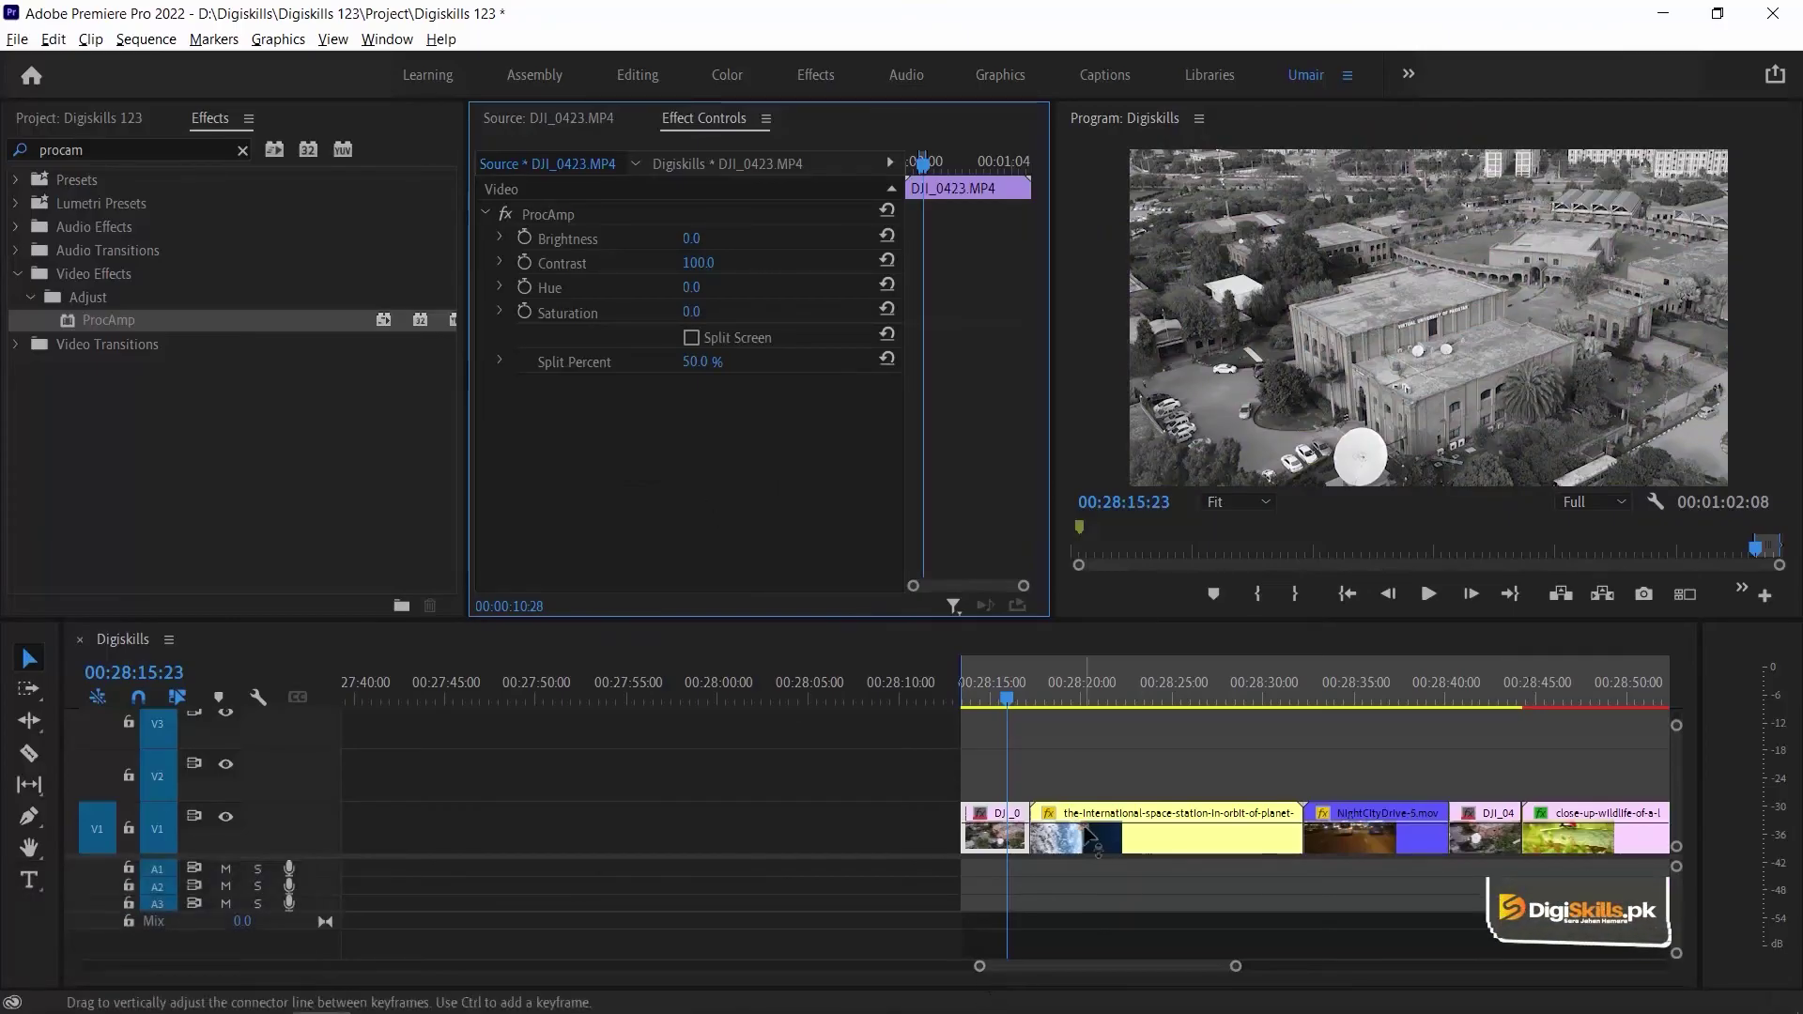
# Scrub through the DJI_0423.MP4 clips across the sequence to check the source-level ProcAmp, and return to the first one.
pyautogui.moveTo(985, 677); pyautogui.dragTo(1003, 680)
pyautogui.moveTo(1472, 697); pyautogui.dragTo(1499, 696)
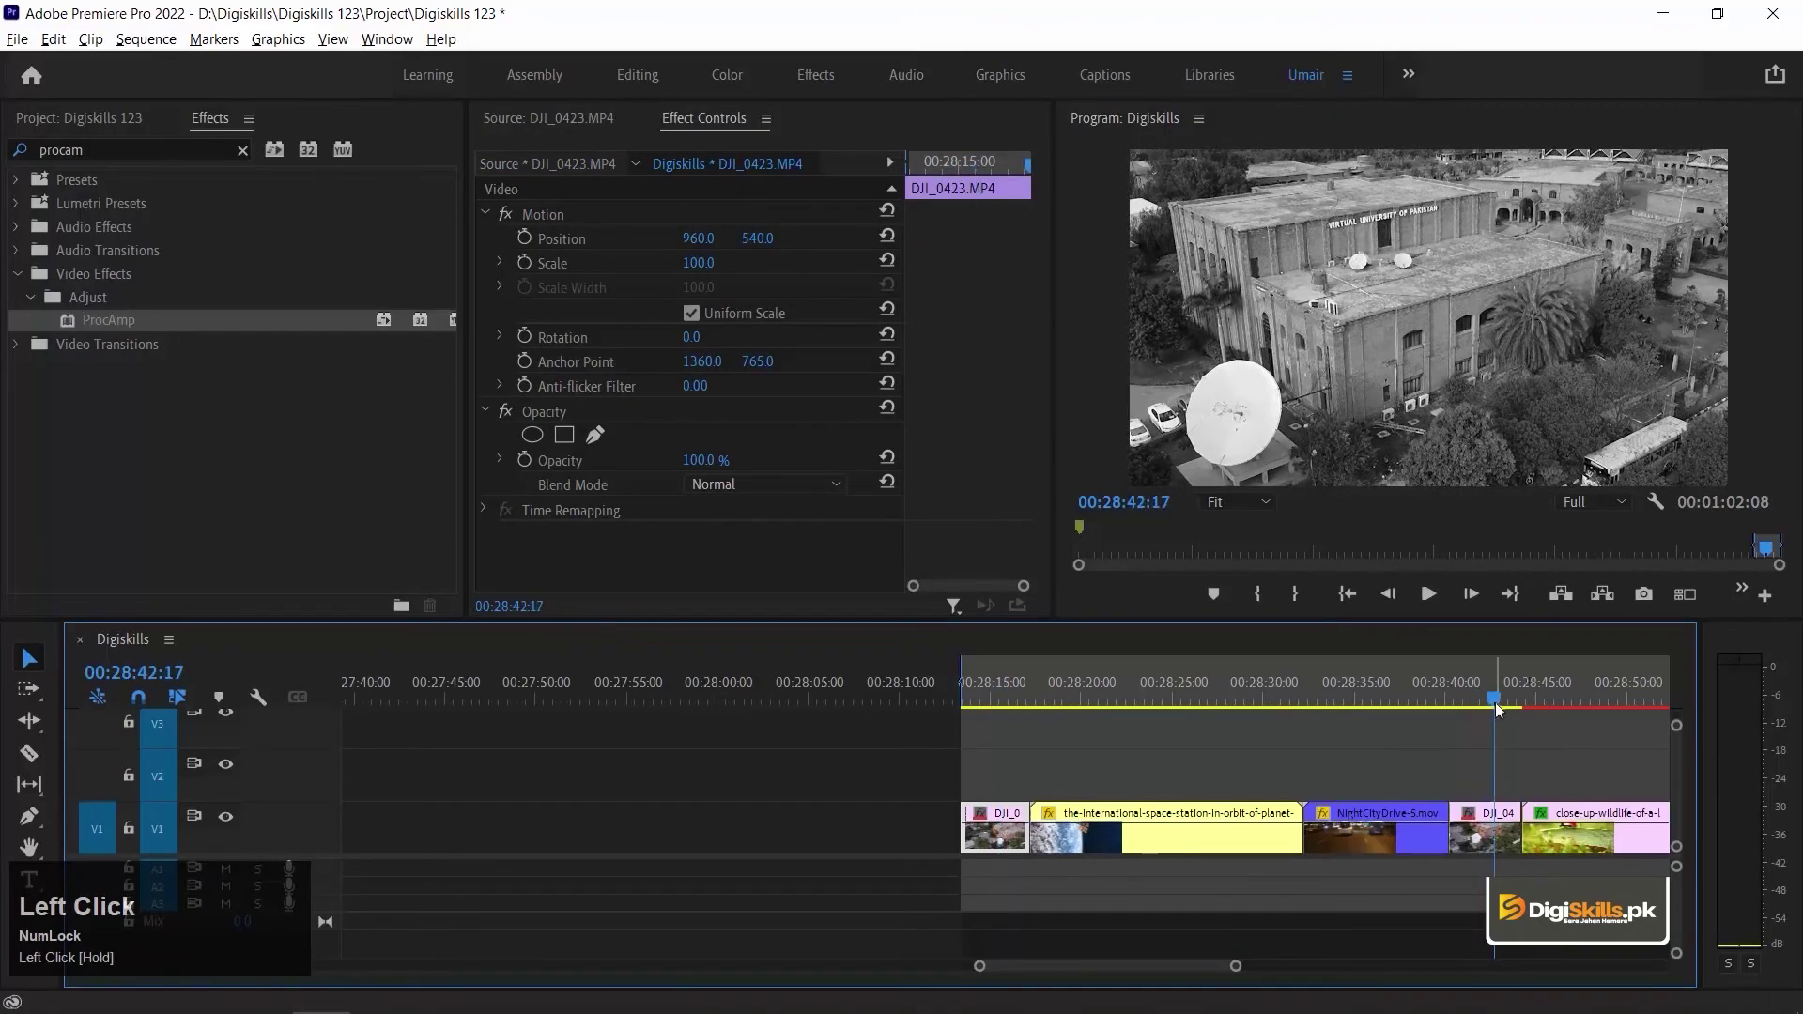
pyautogui.scroll(-5, 1525, 689)
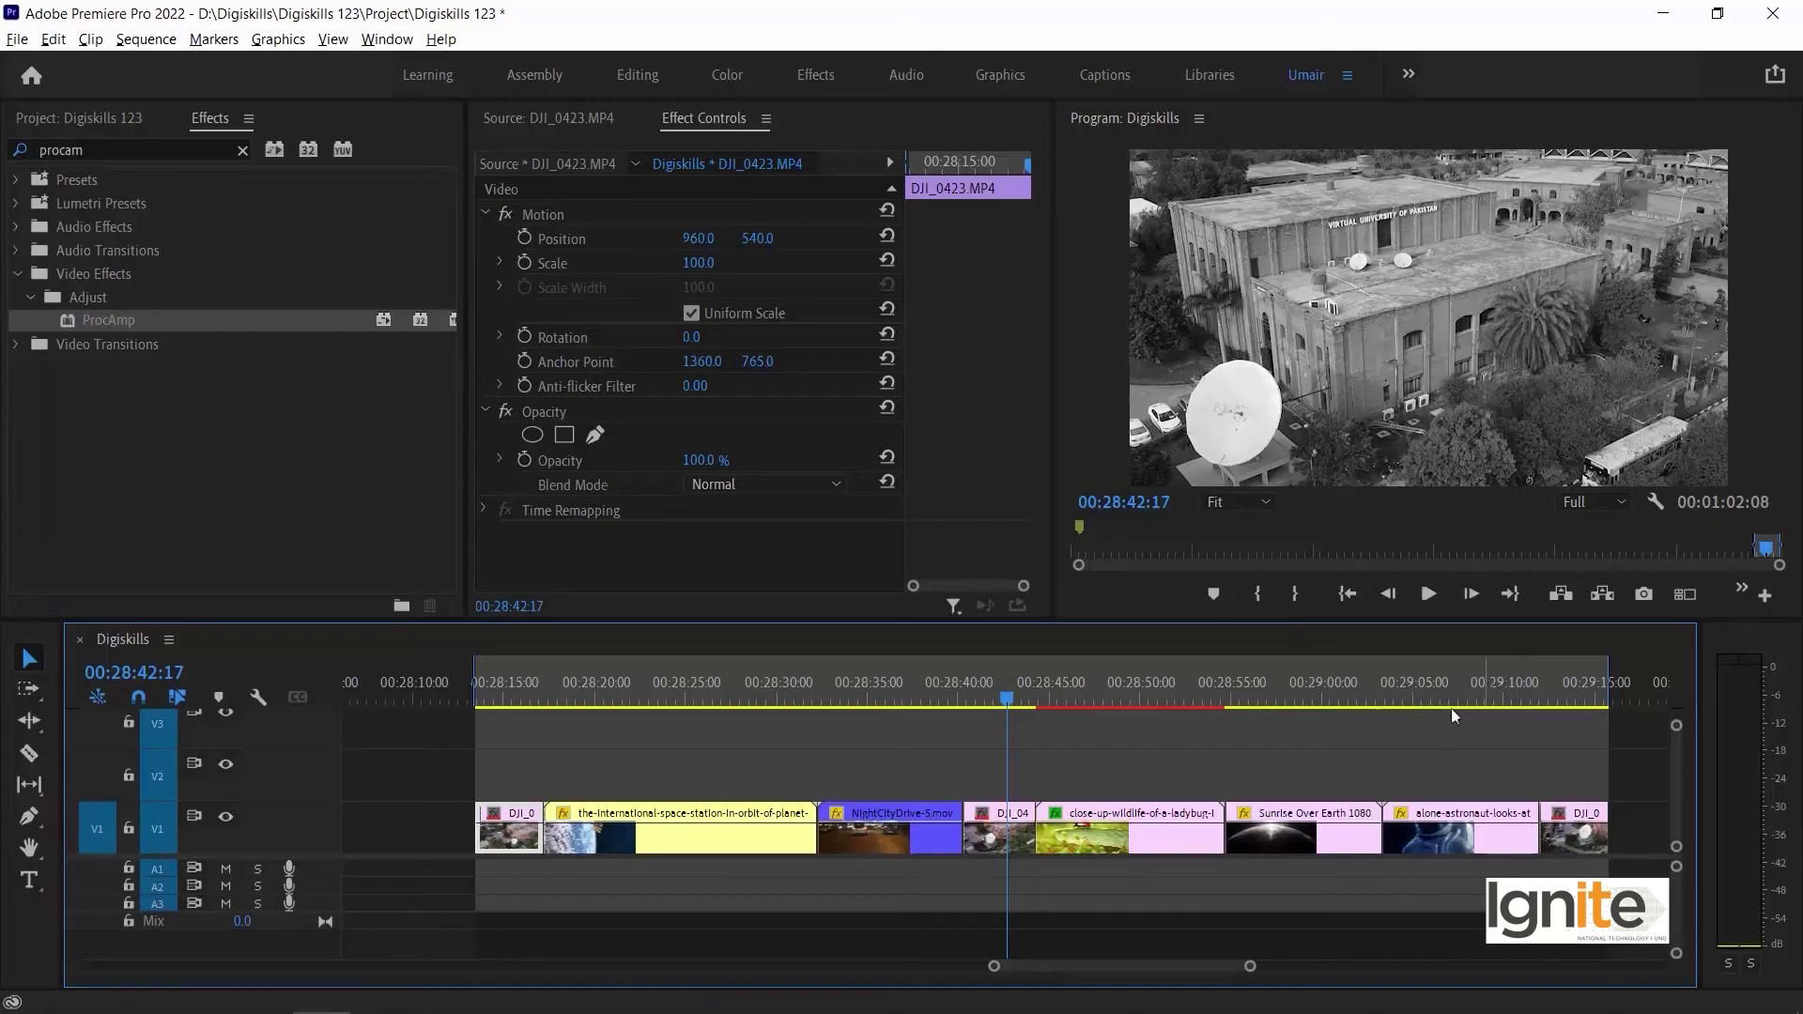
pyautogui.press('-')
pyautogui.click(1292, 690)
pyautogui.press('=')
pyautogui.press('=')
pyautogui.press('-')
pyautogui.press('-')
pyautogui.click(470, 673)
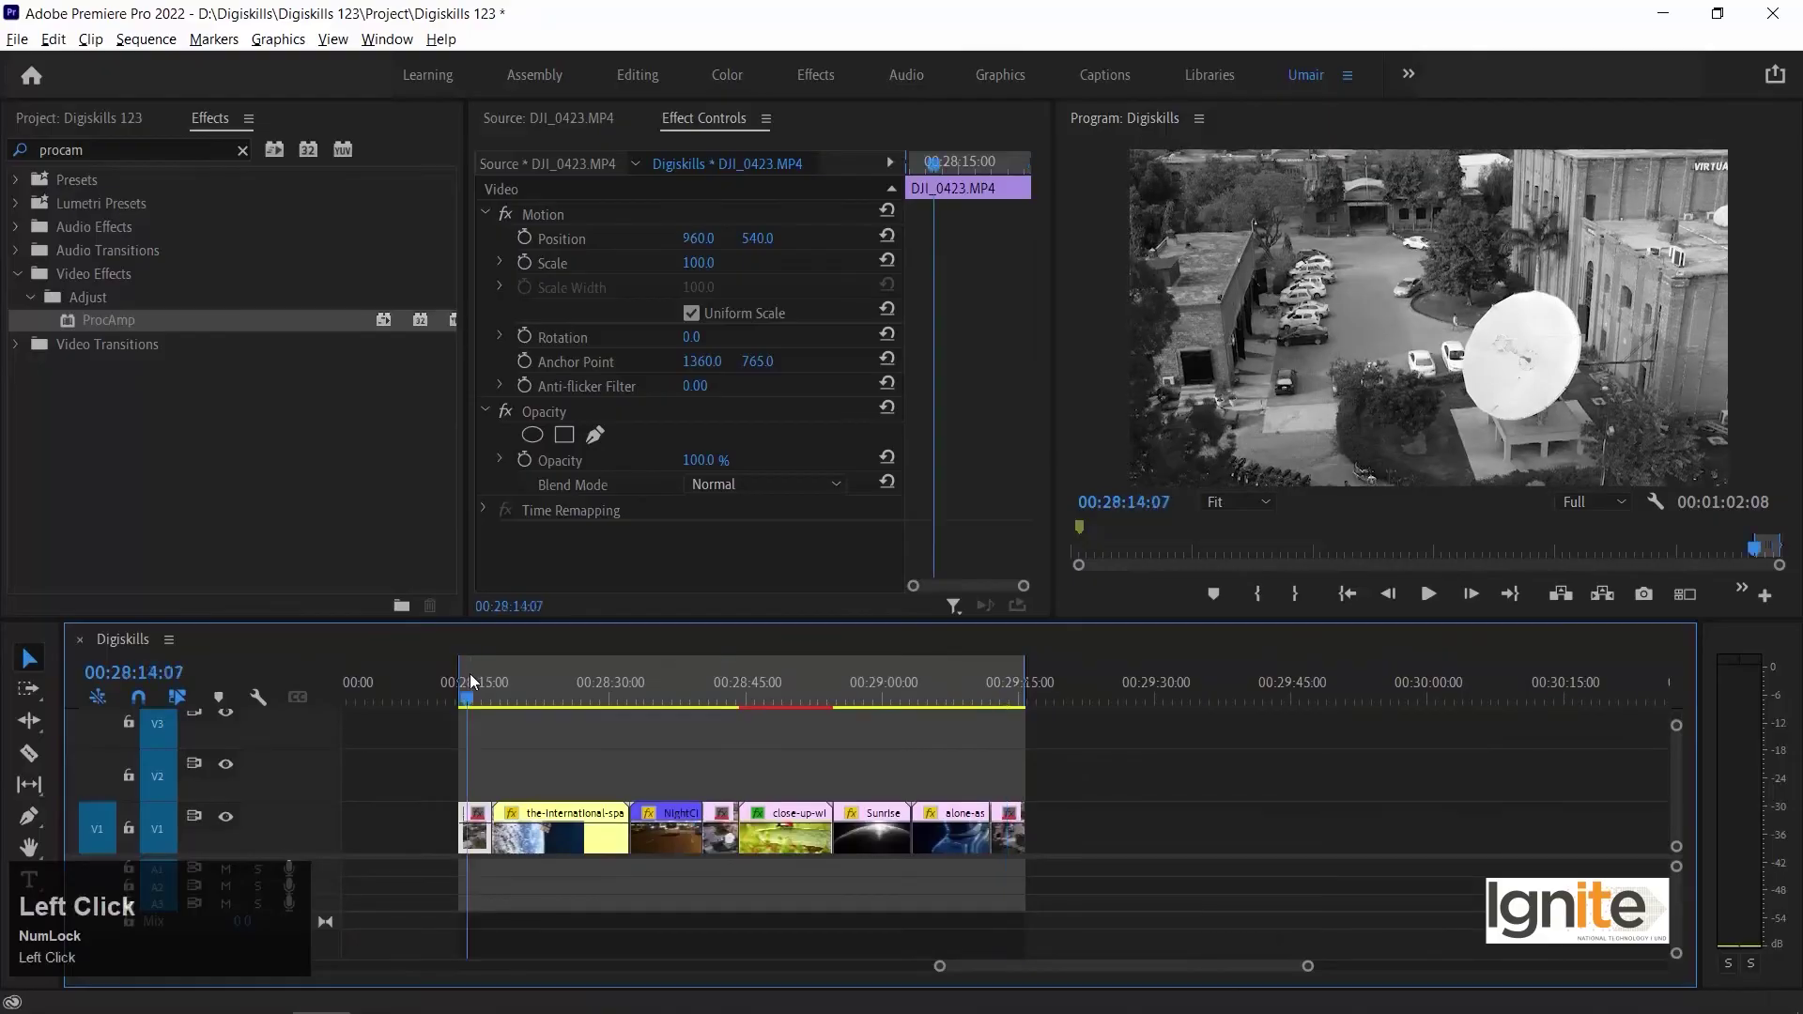
# Search the effects for "replica" and apply Replicate to the first DJI_0423.MP4 clip in the sequence.
pyautogui.press('=')
pyautogui.press('=')
pyautogui.click(97, 148)
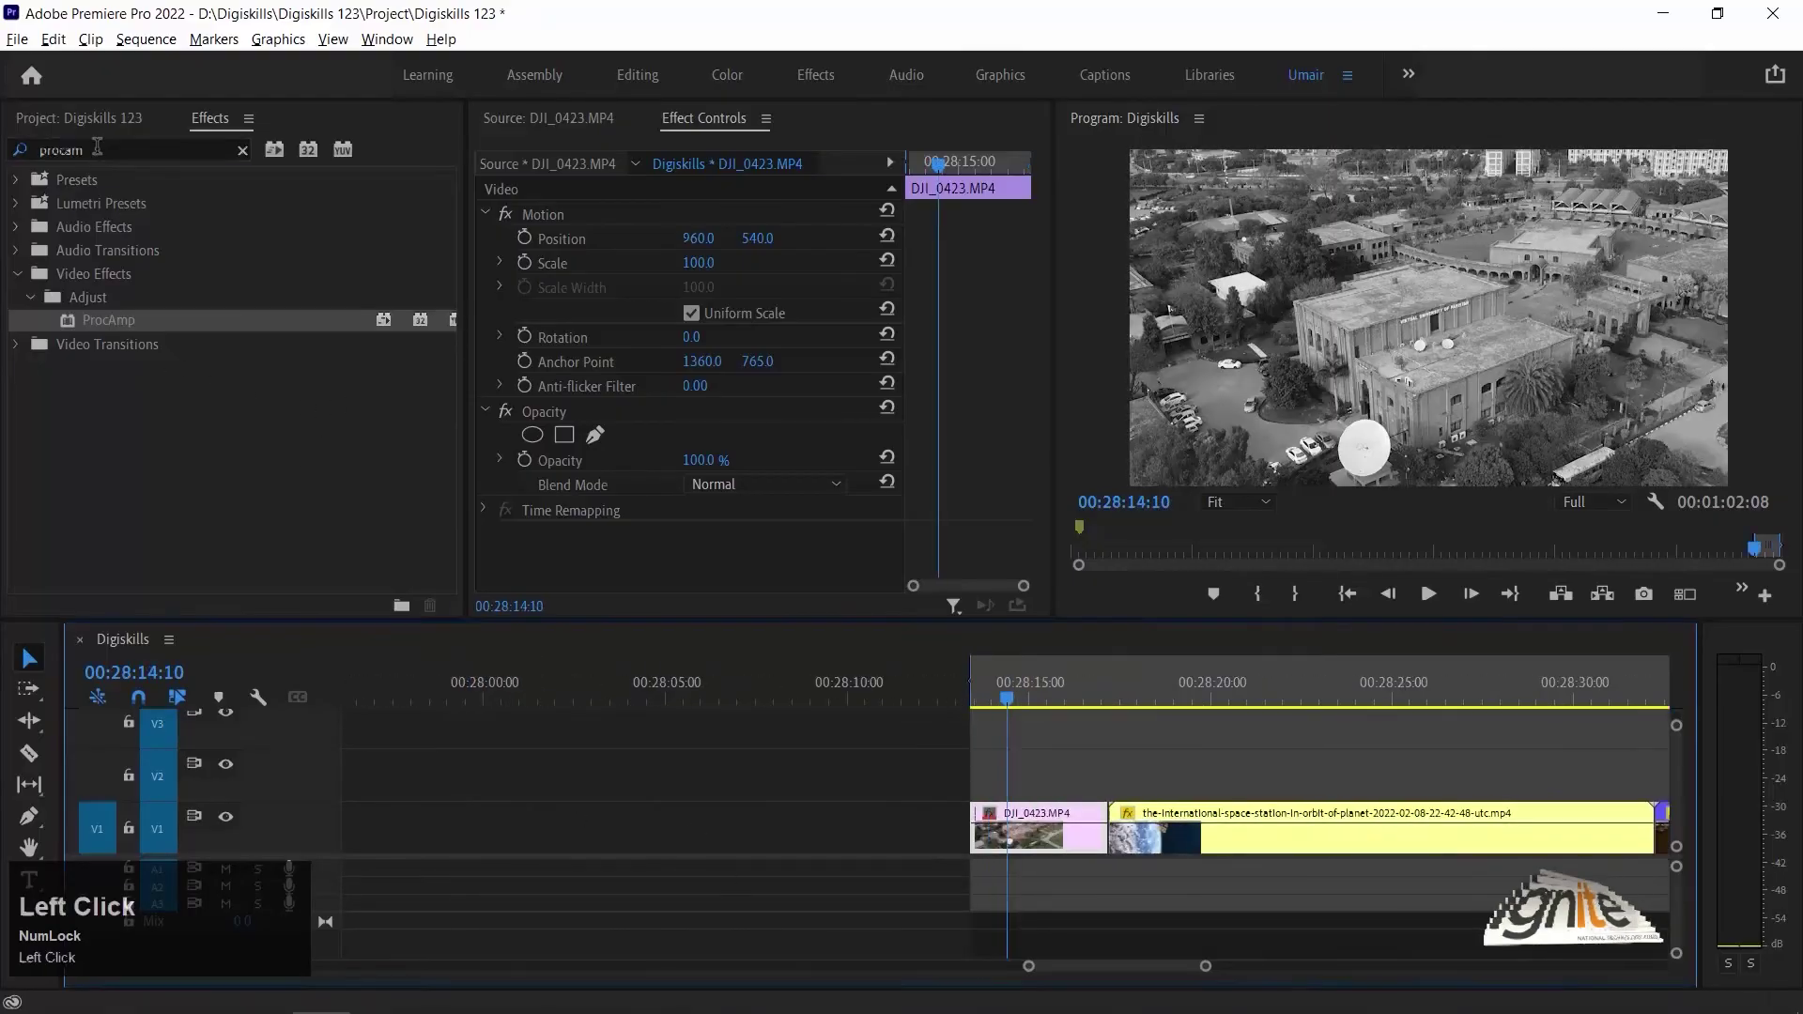
pyautogui.write('replica')
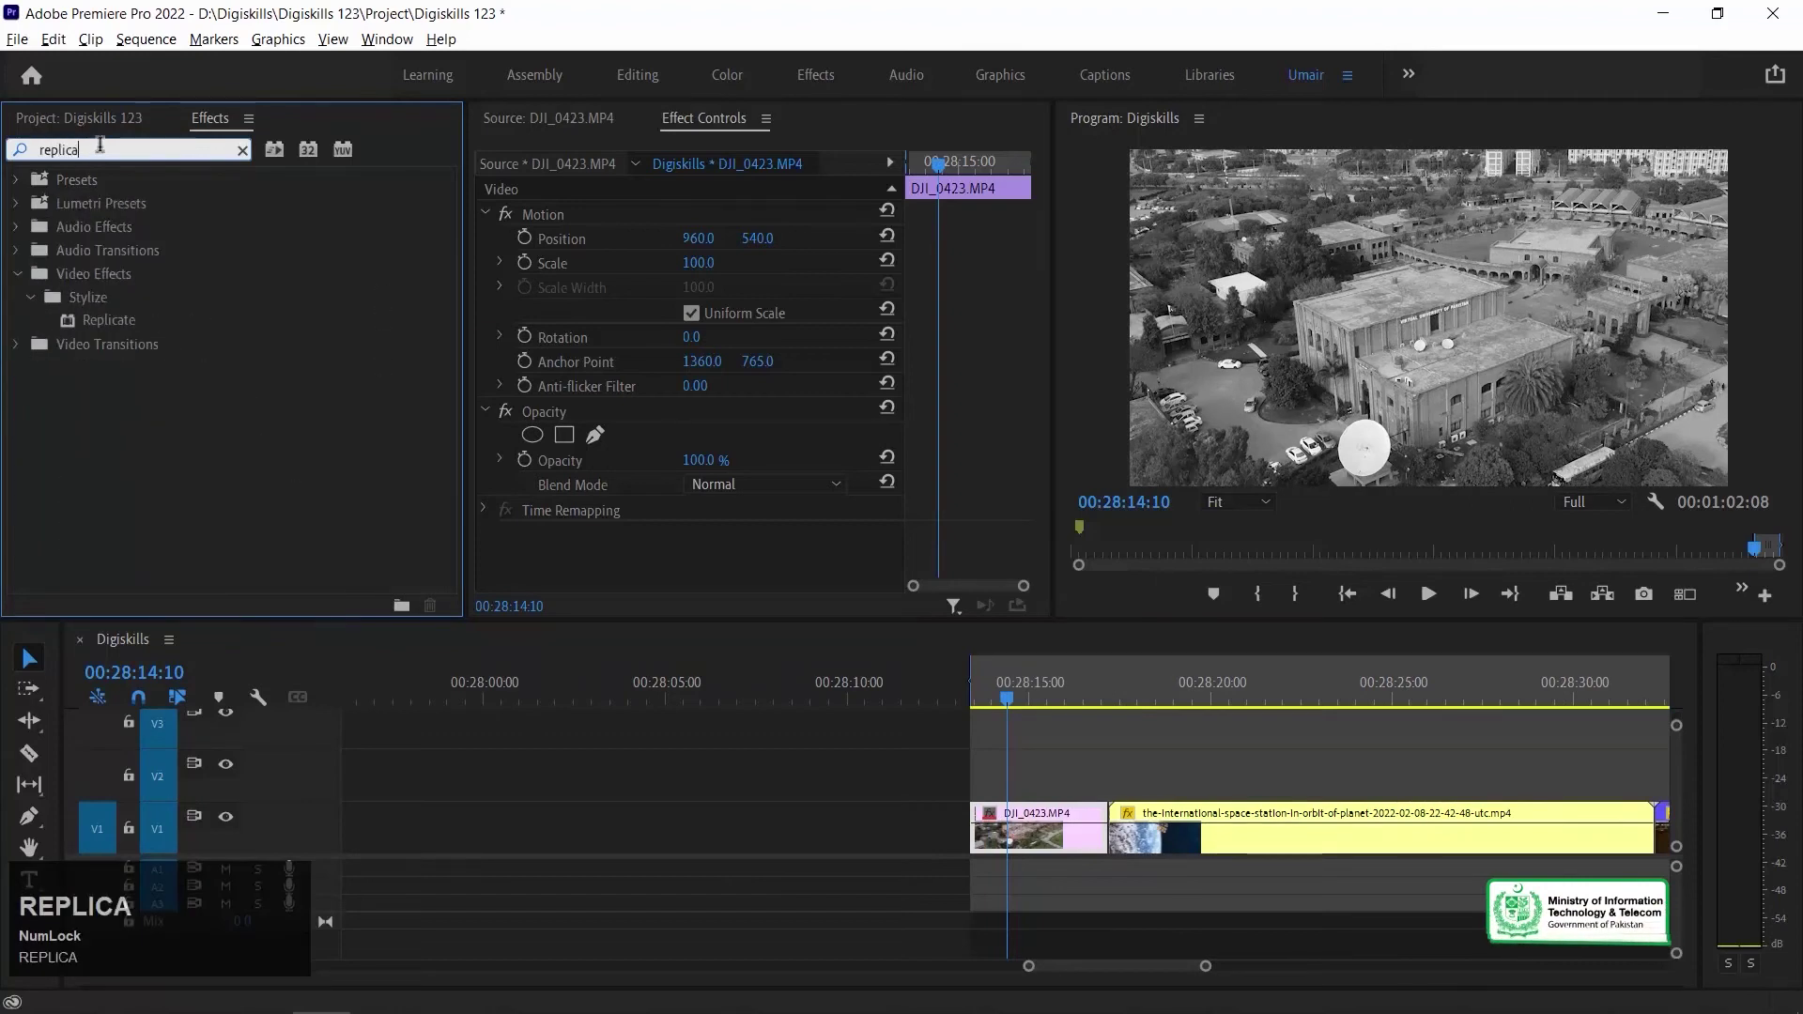
pyautogui.moveTo(103, 318); pyautogui.dragTo(1632, 193)
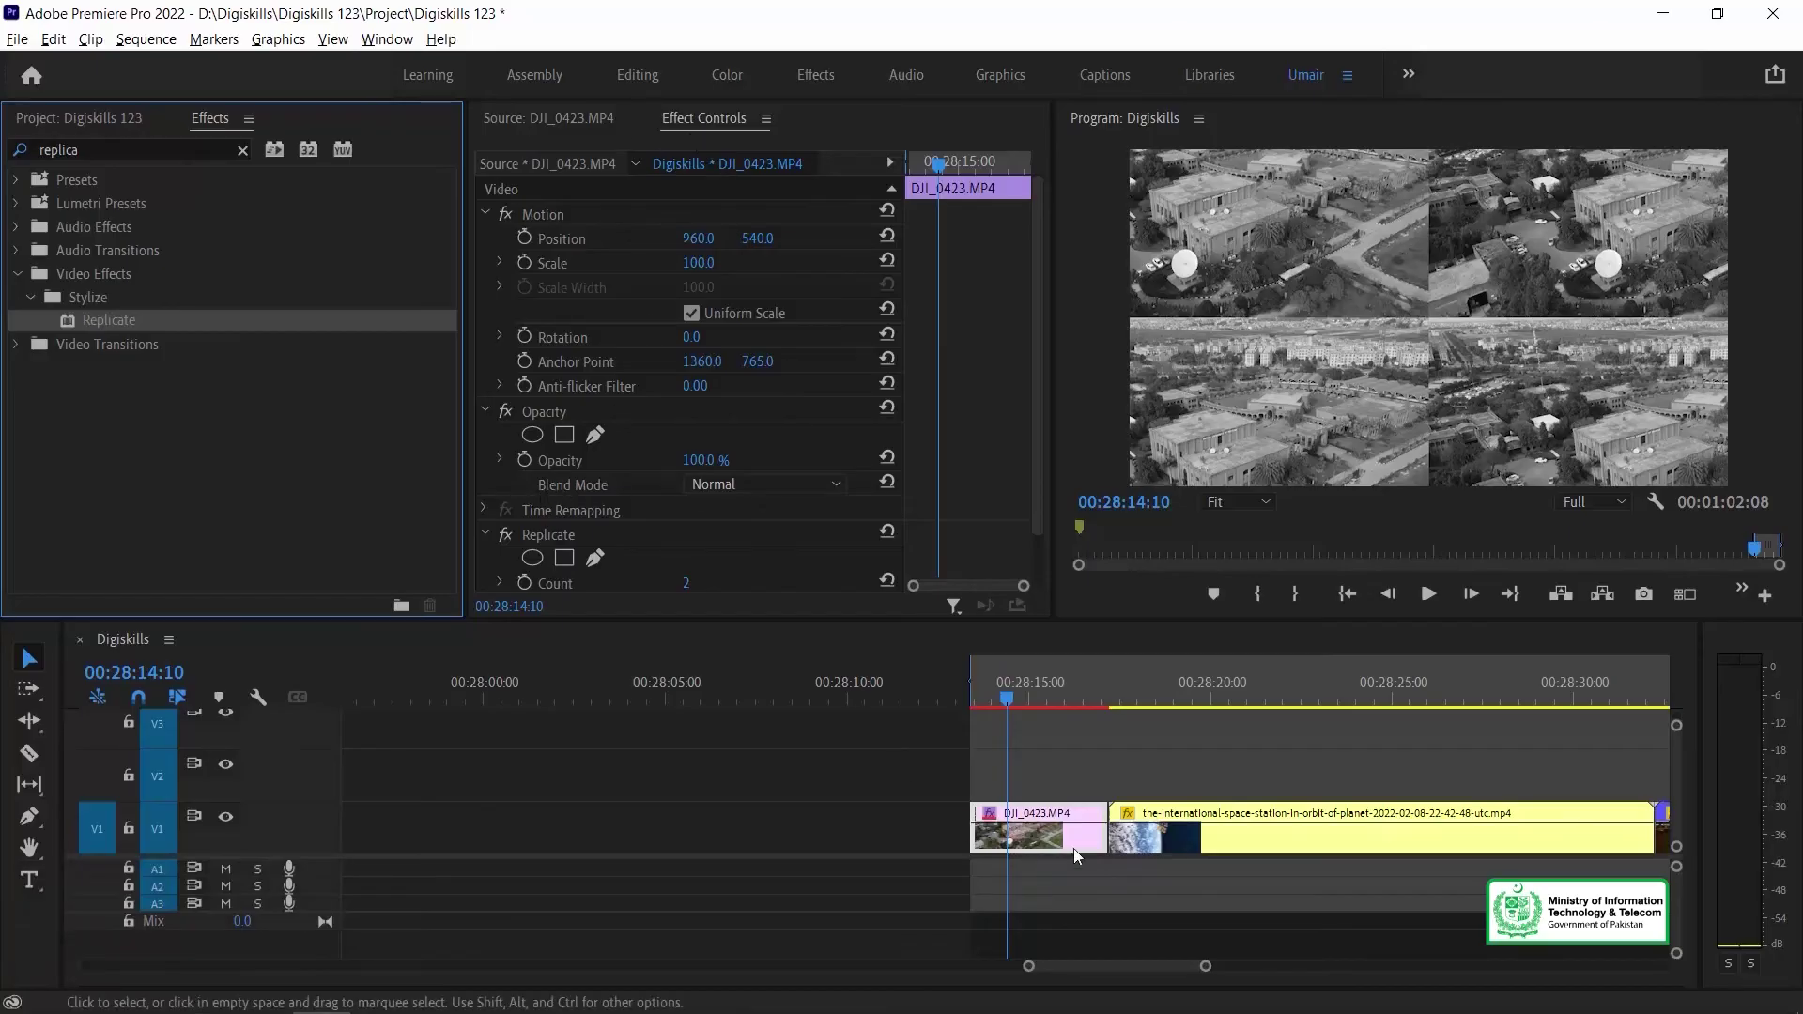
# Check another part of the sequence for the Replicate effect and return to the first drone clip.
pyautogui.click(1502, 751)
pyautogui.press('-')
pyautogui.moveTo(1558, 695); pyautogui.dragTo(1012, 667)
pyautogui.press('=')
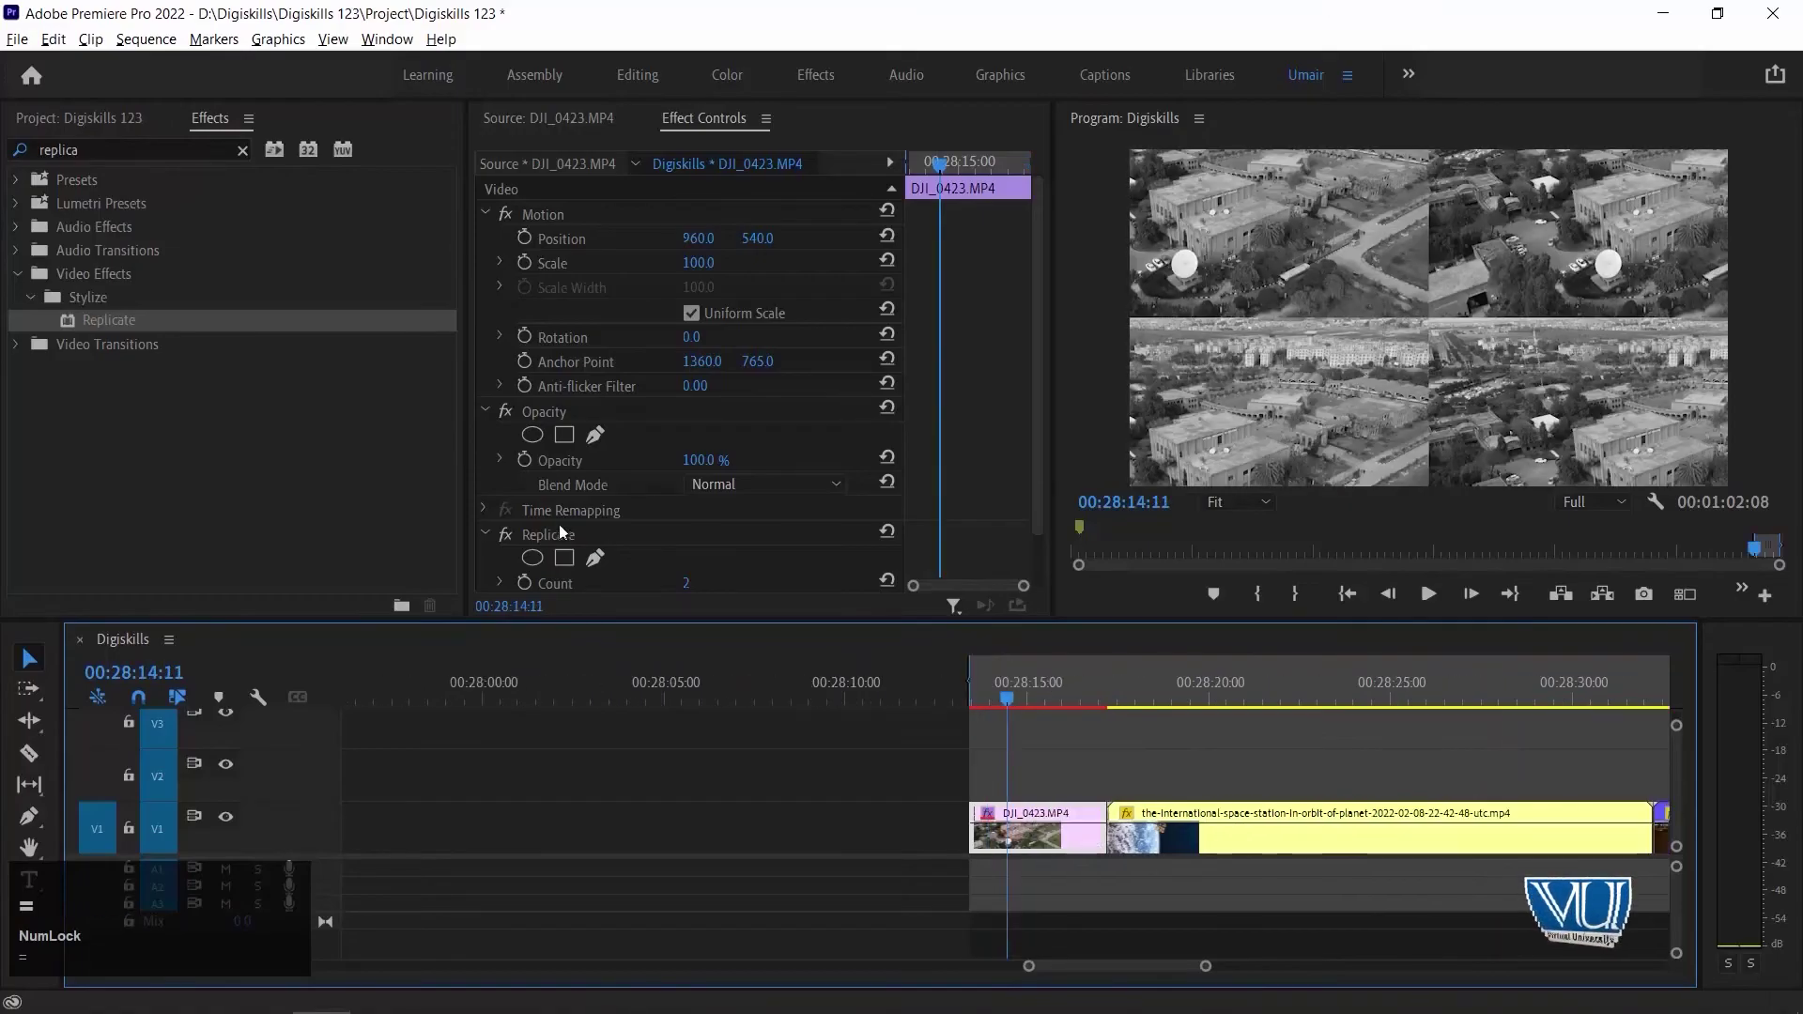
# Cut Replicate from the first drone clip and paste it onto the DJI_0423.MP4 source clip.
pyautogui.rightClick(551, 534)
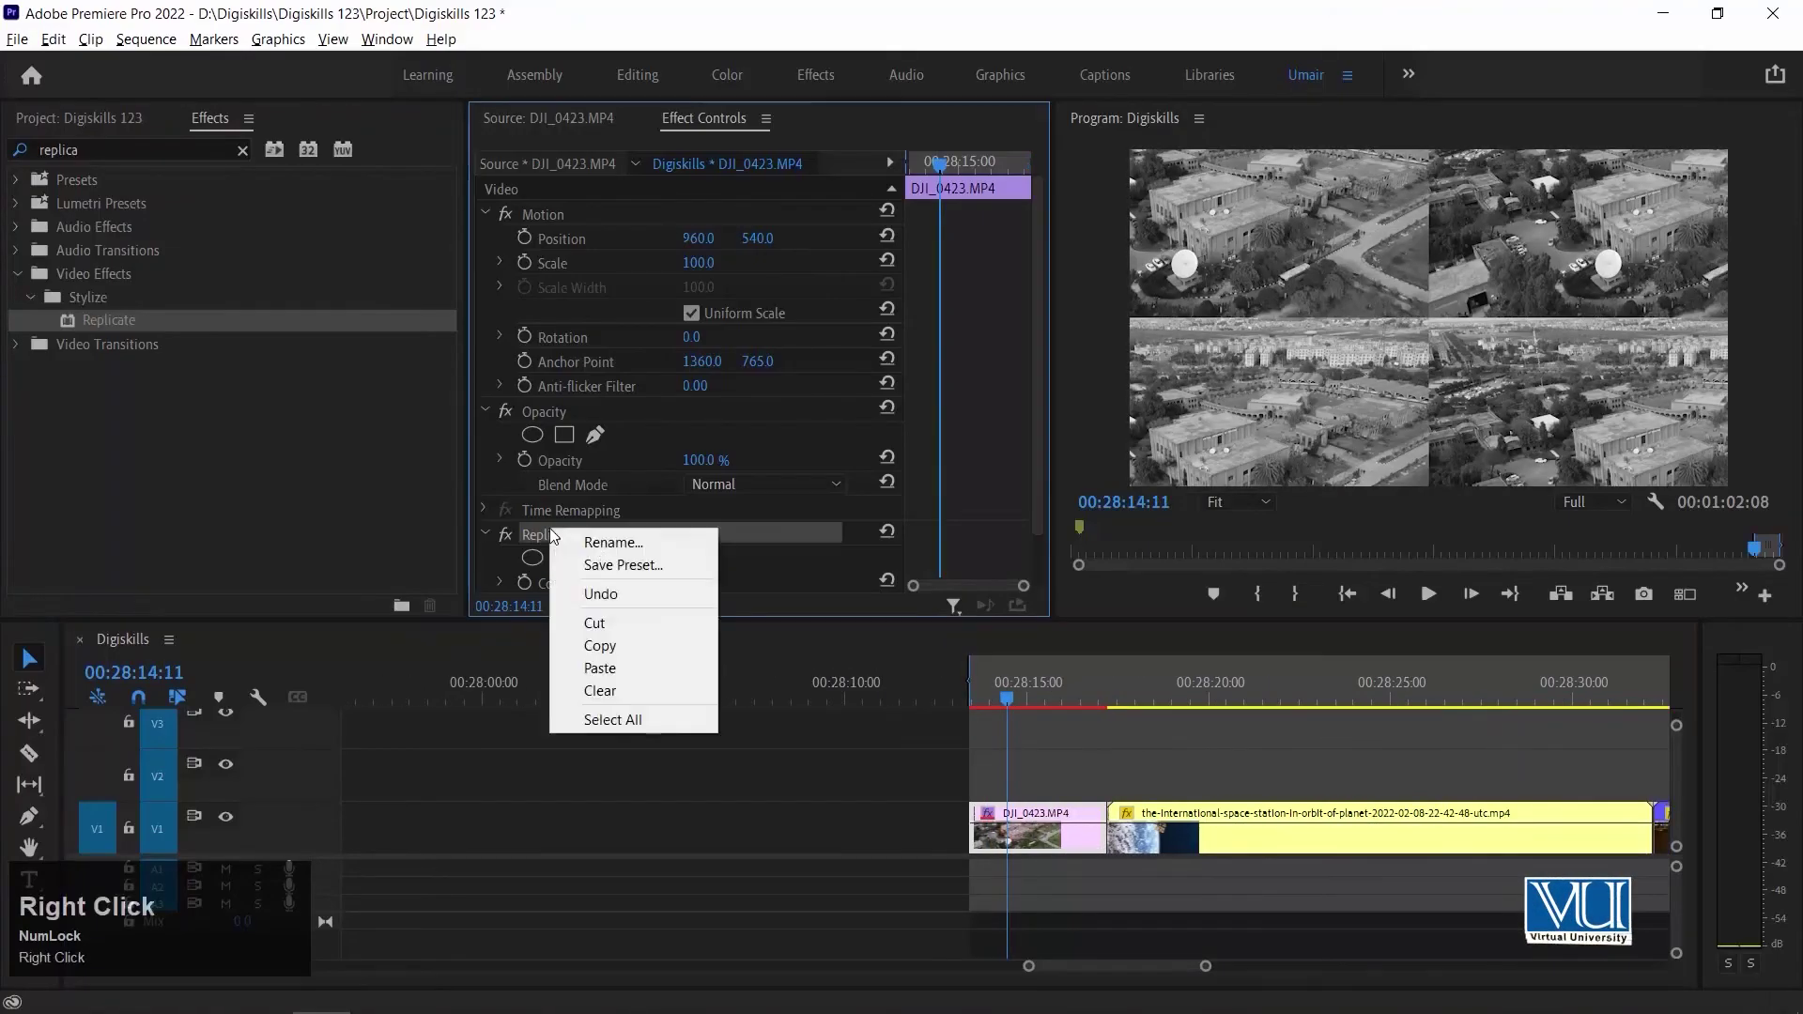
pyautogui.click(624, 624)
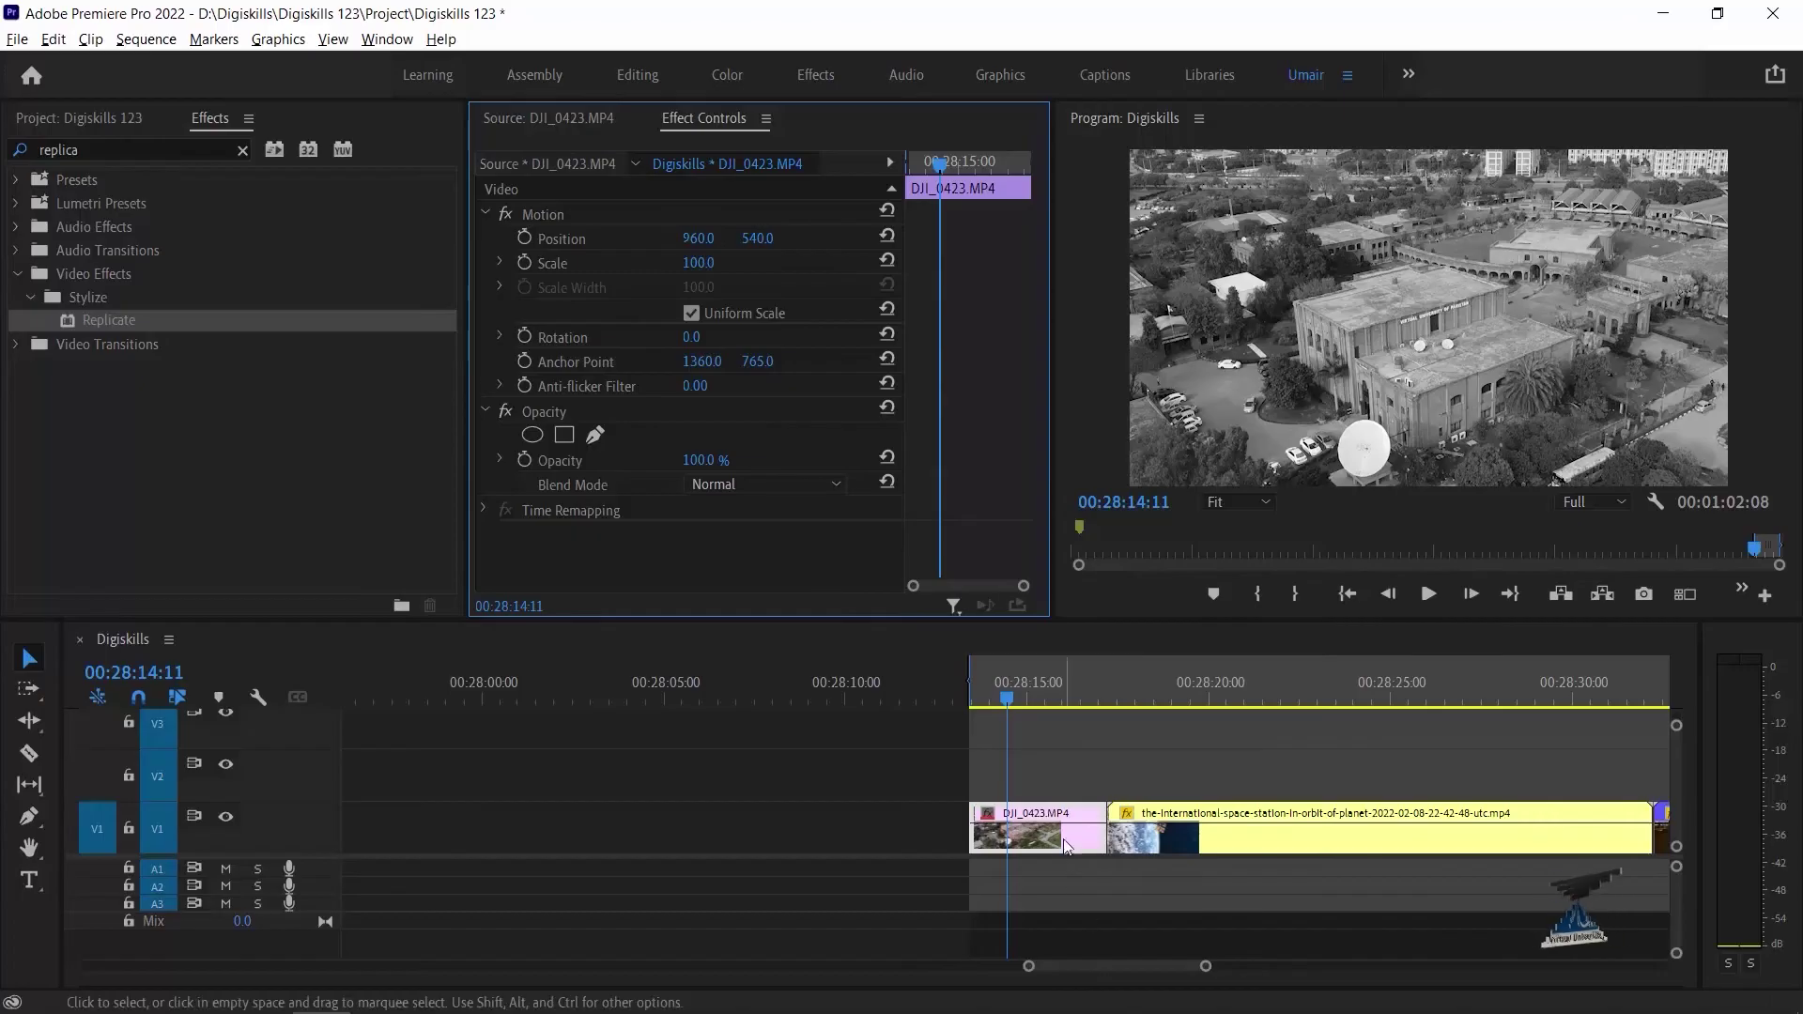
pyautogui.click(518, 162)
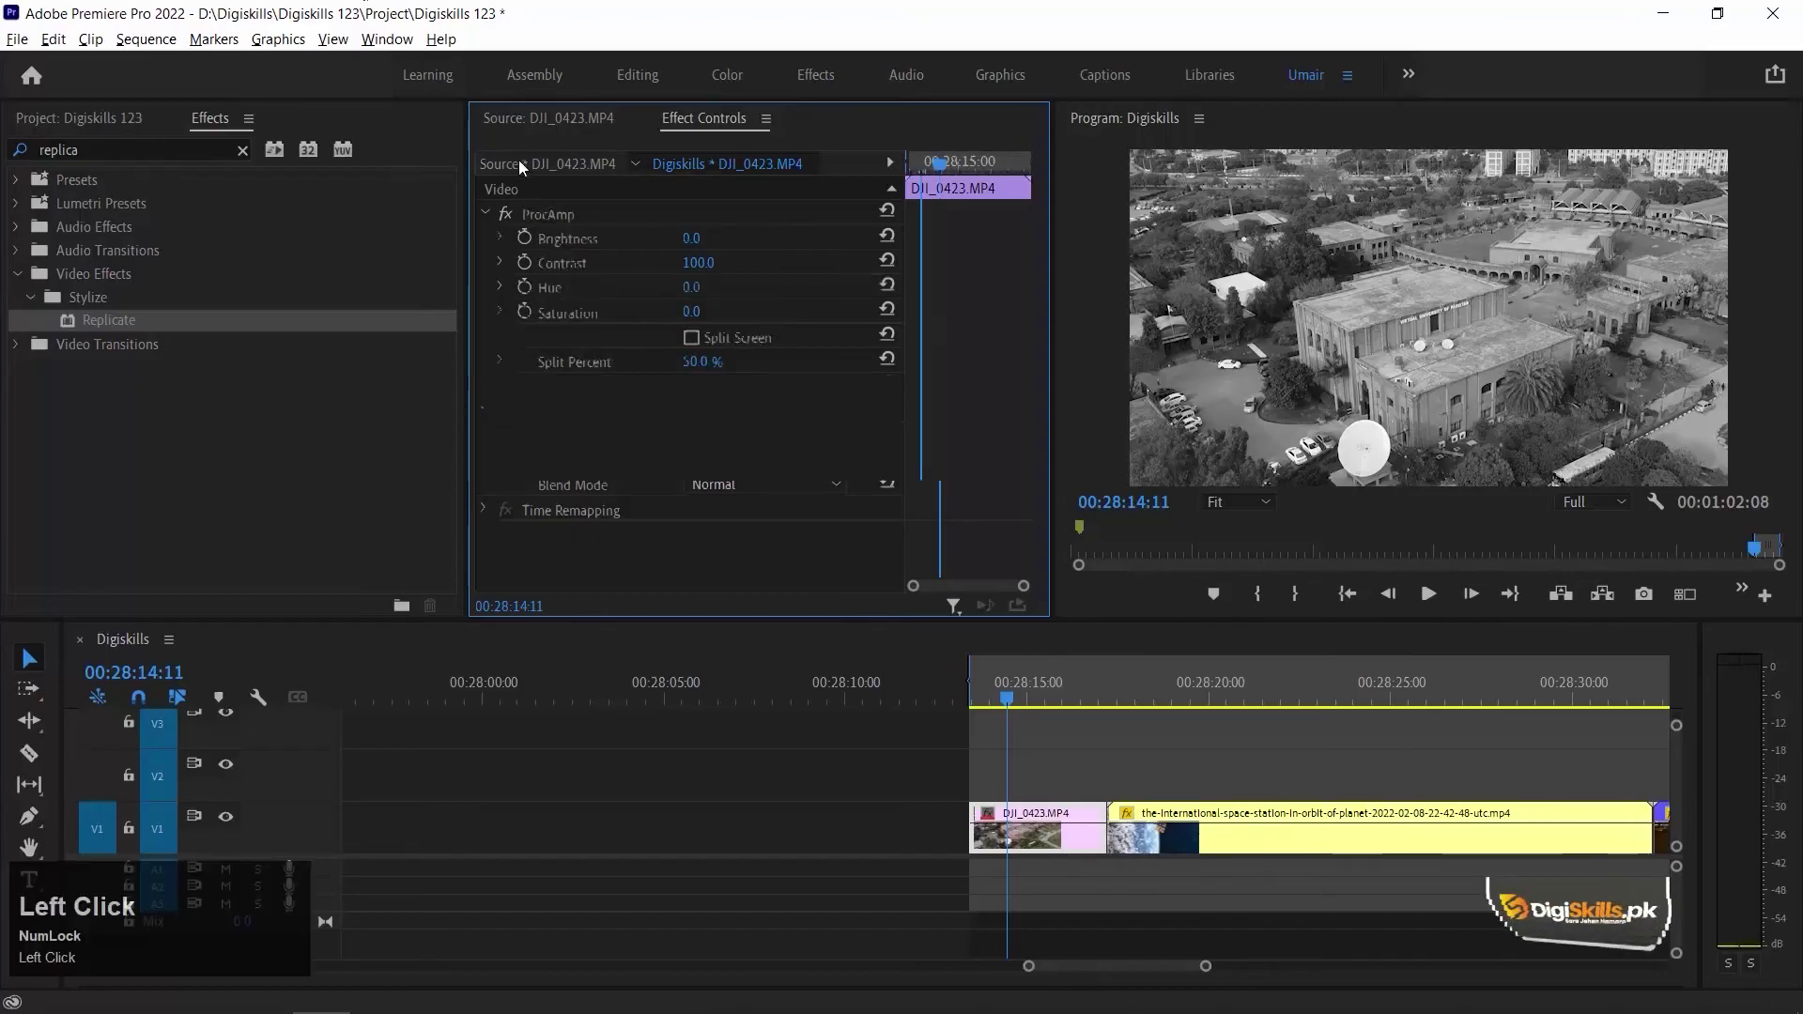
pyautogui.rightClick(601, 431)
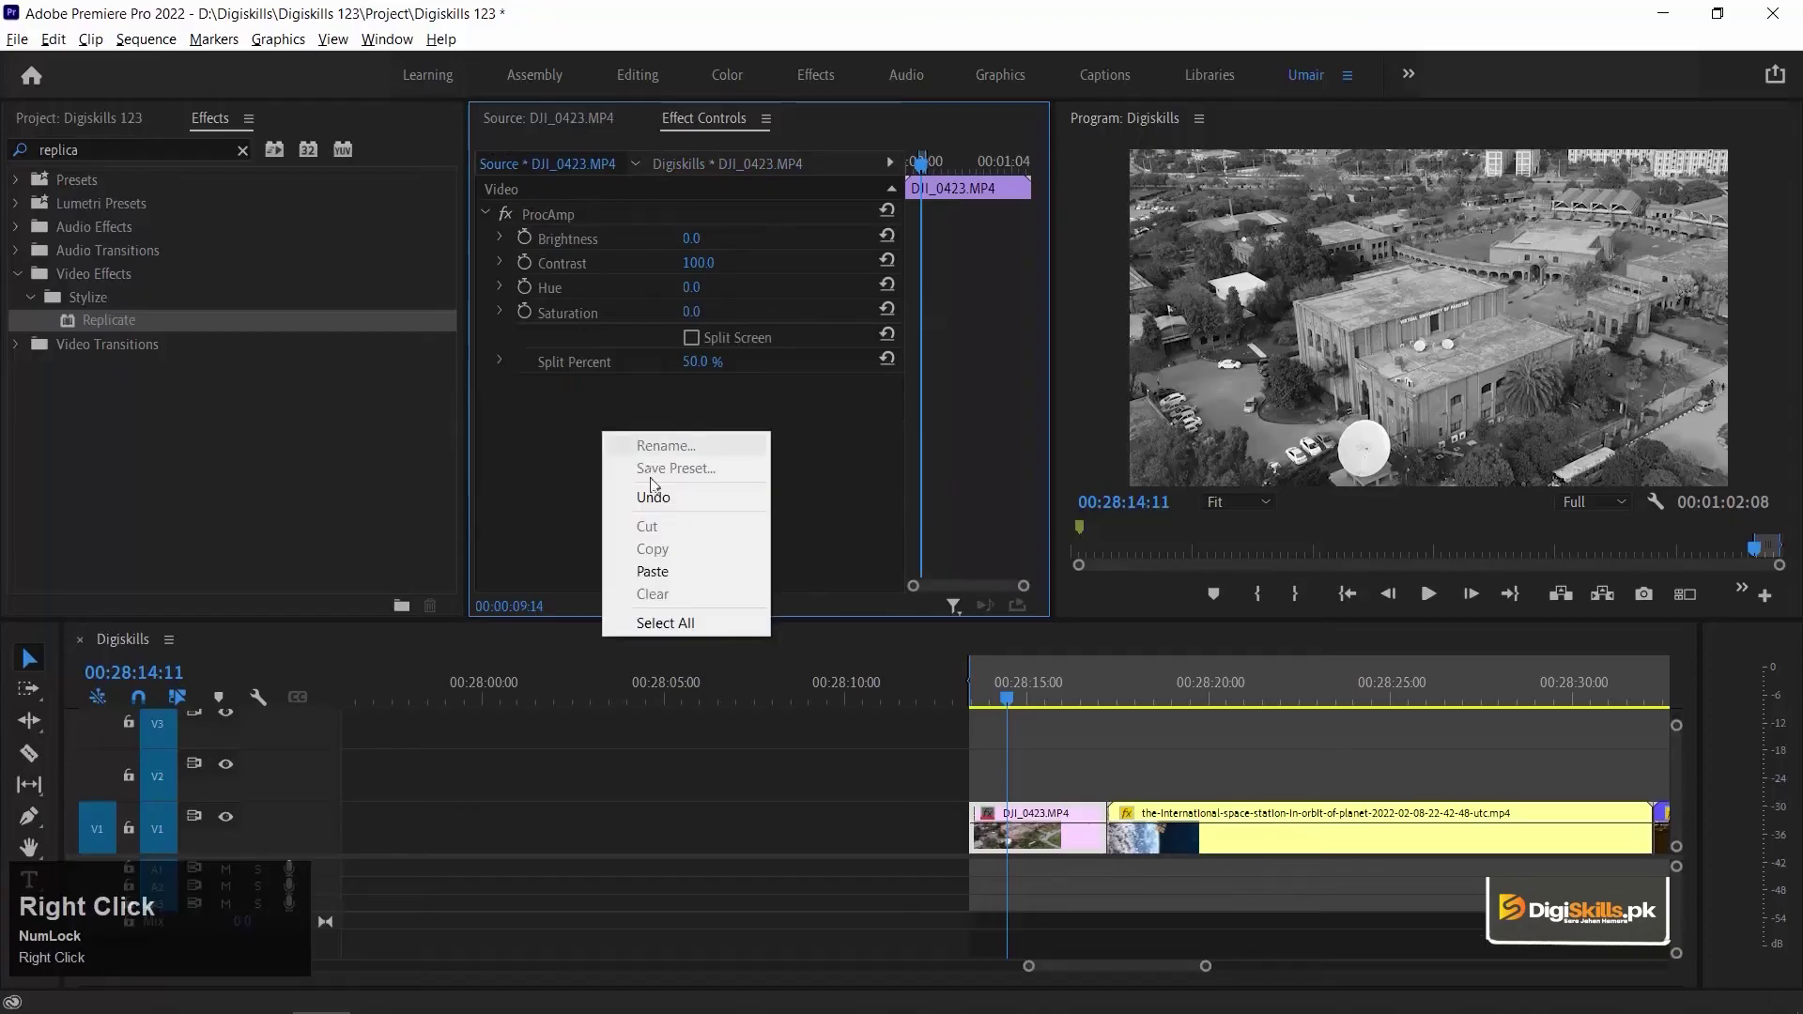
pyautogui.click(648, 567)
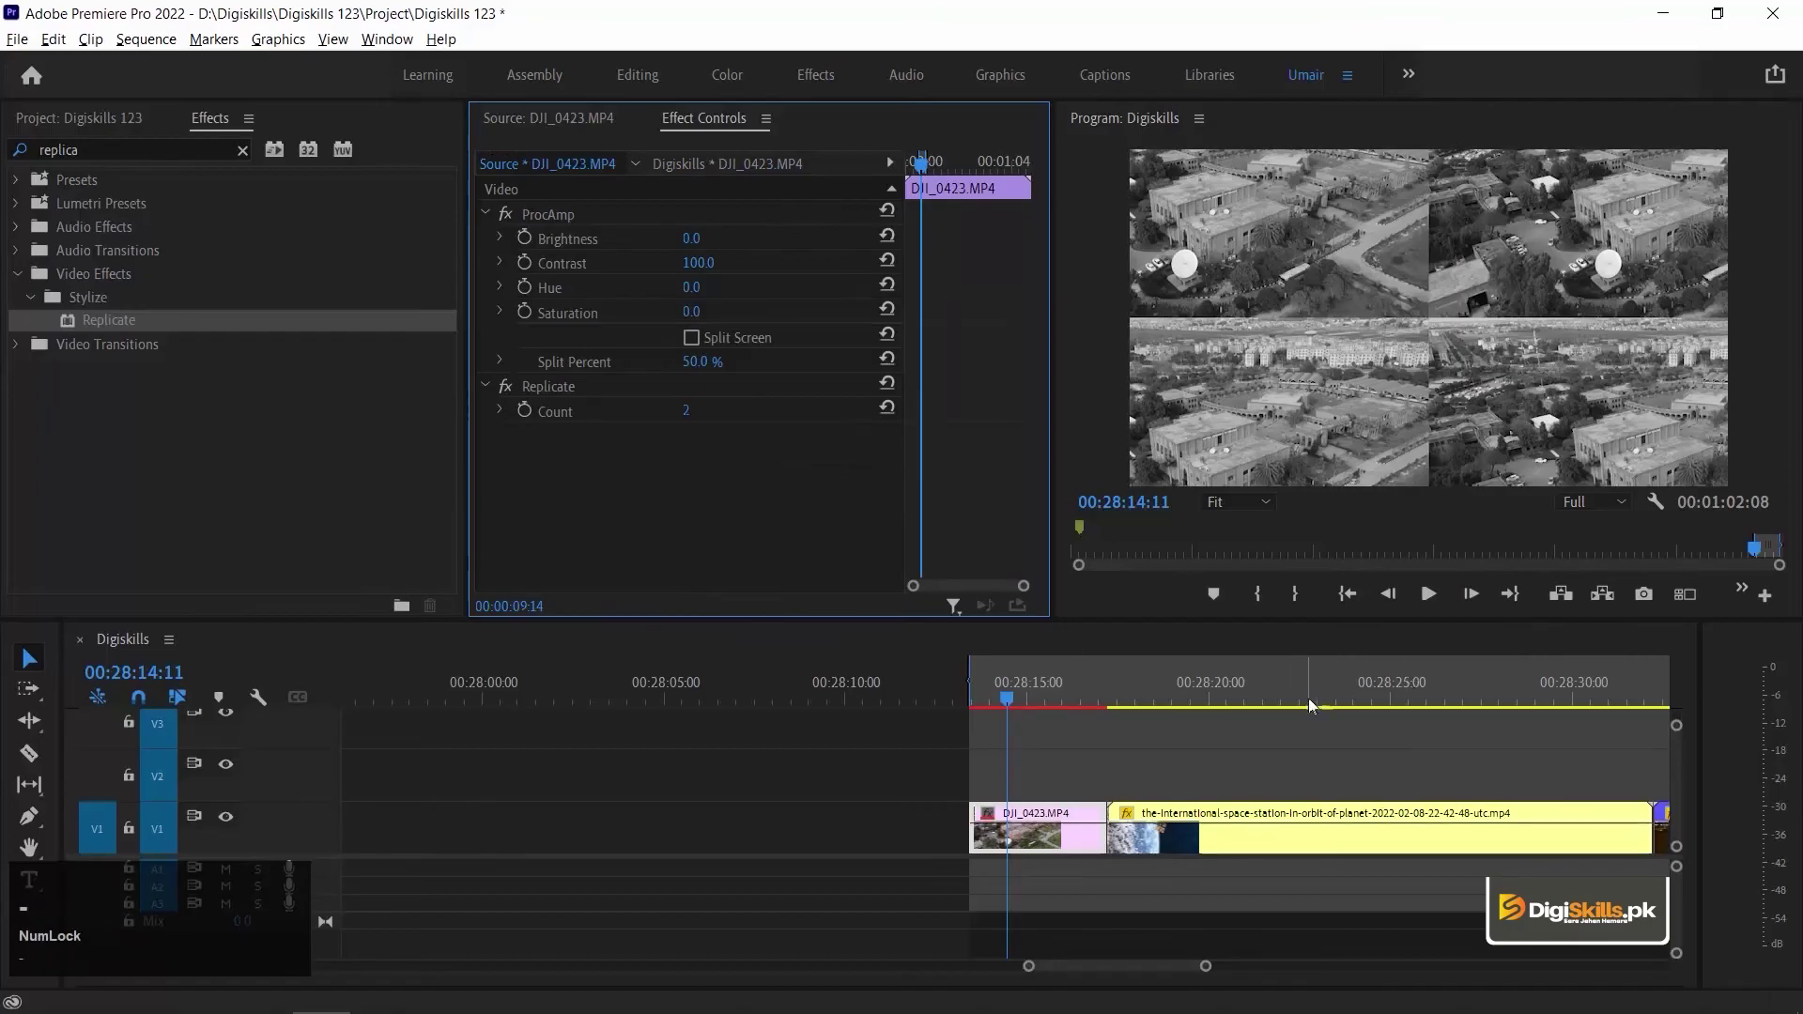
# Check the second DJI_0423.MP4 clip in the sequence for the source-level ProcAmp and Replicate effects.
pyautogui.click(1518, 684)
pyautogui.press('-')
pyautogui.click(1518, 684)
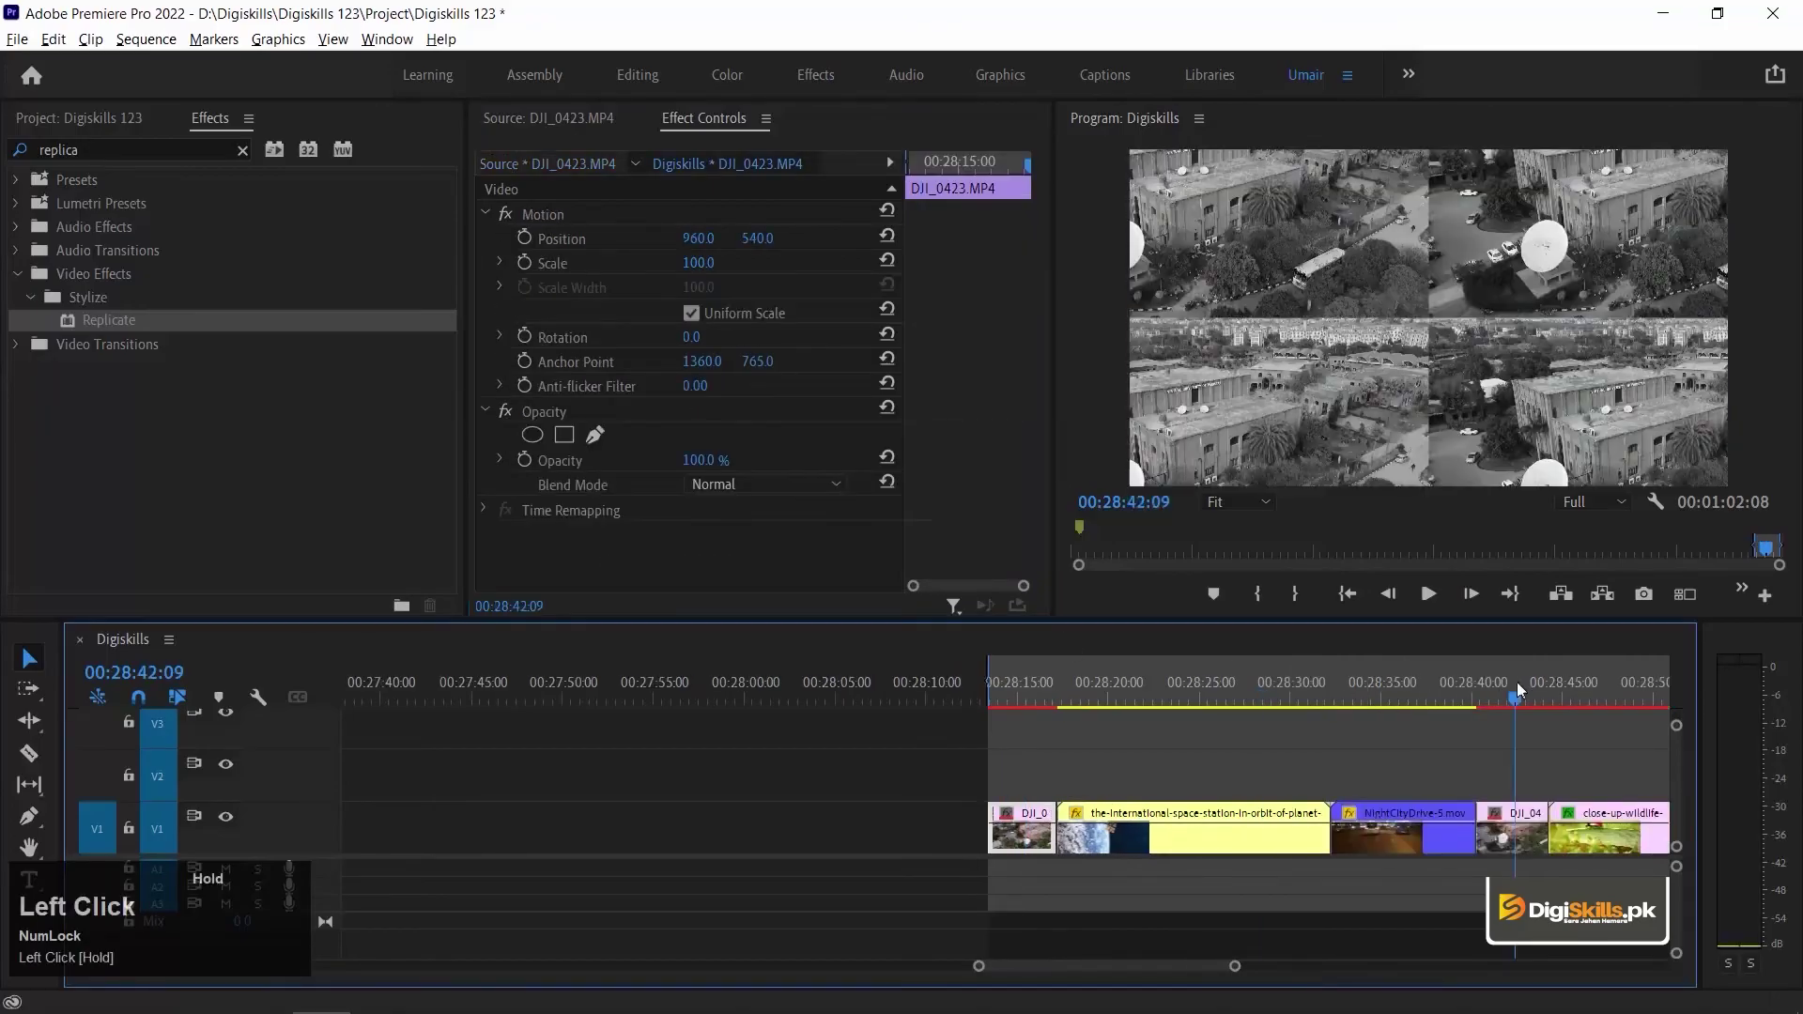
pyautogui.press('=')
pyautogui.click(940, 692)
pyautogui.click(1067, 693)
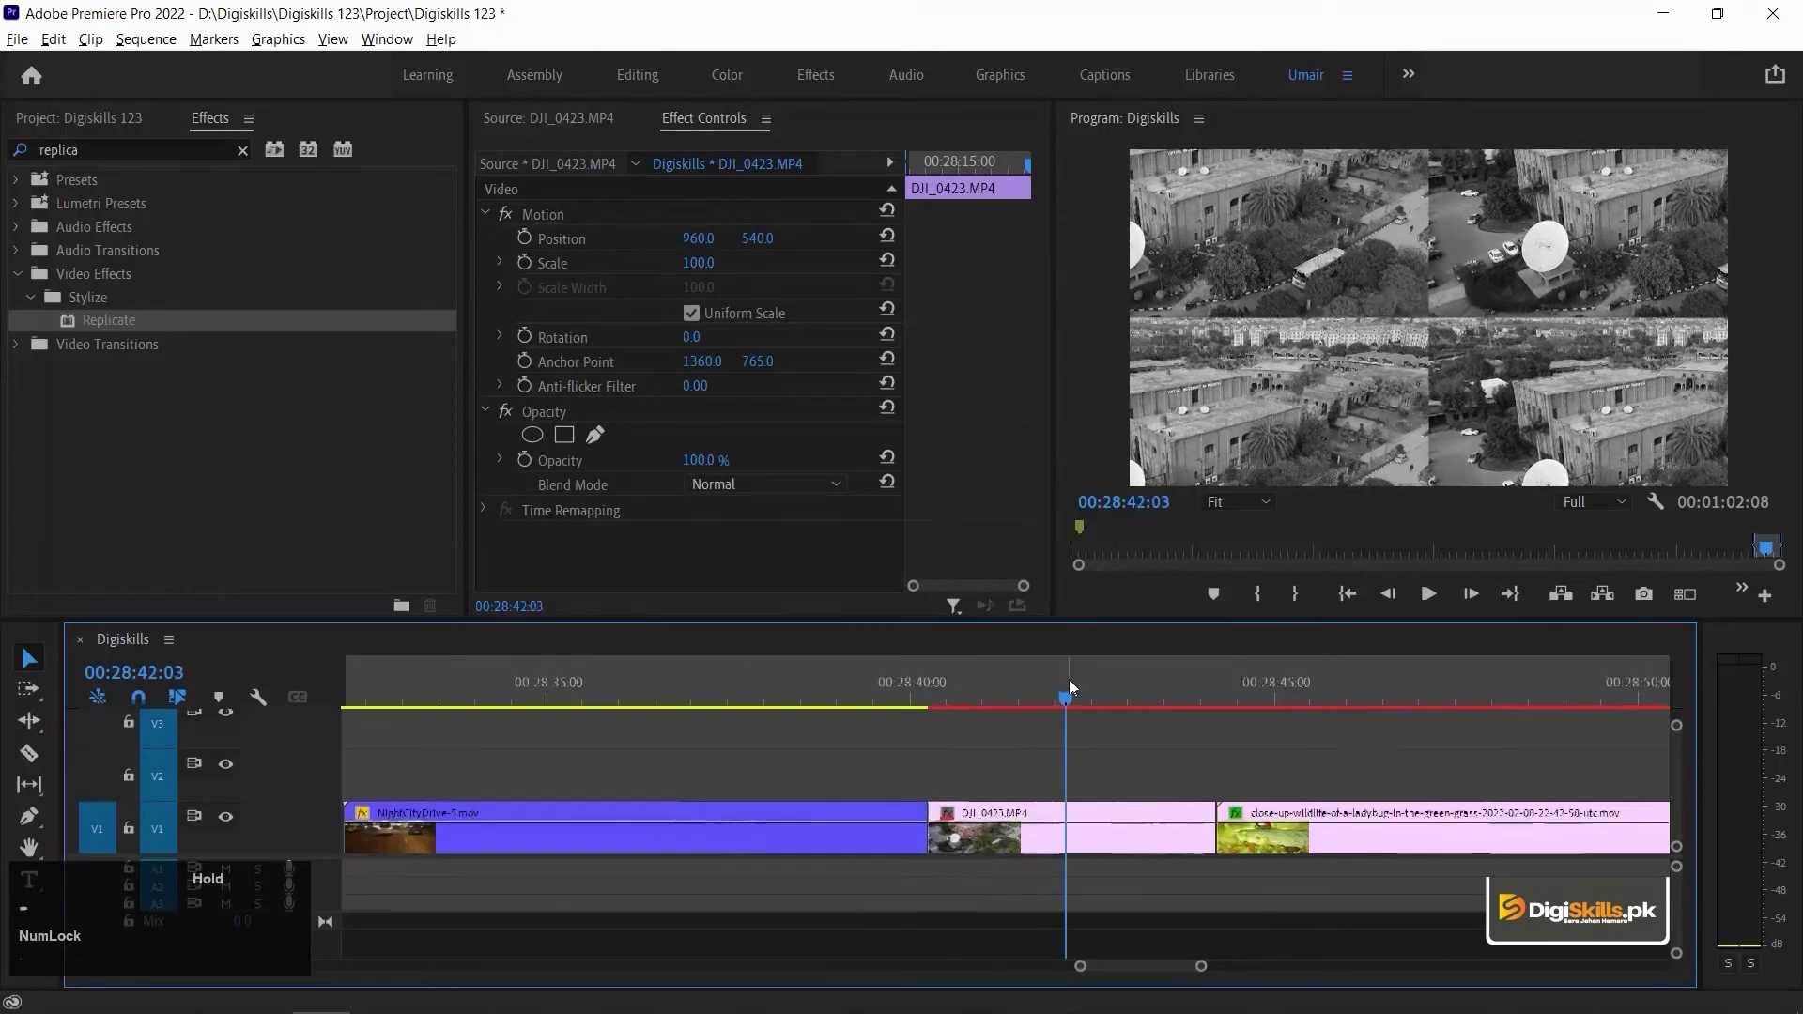
# Check the last DJI_0423.MP4 clip in the sequence for the source effects and return to the first drone clip.
pyautogui.press('-')
pyautogui.click(1570, 682)
pyautogui.press('=')
pyautogui.press('=')
pyautogui.moveTo(1108, 681); pyautogui.dragTo(1030, 686)
pyautogui.press('-')
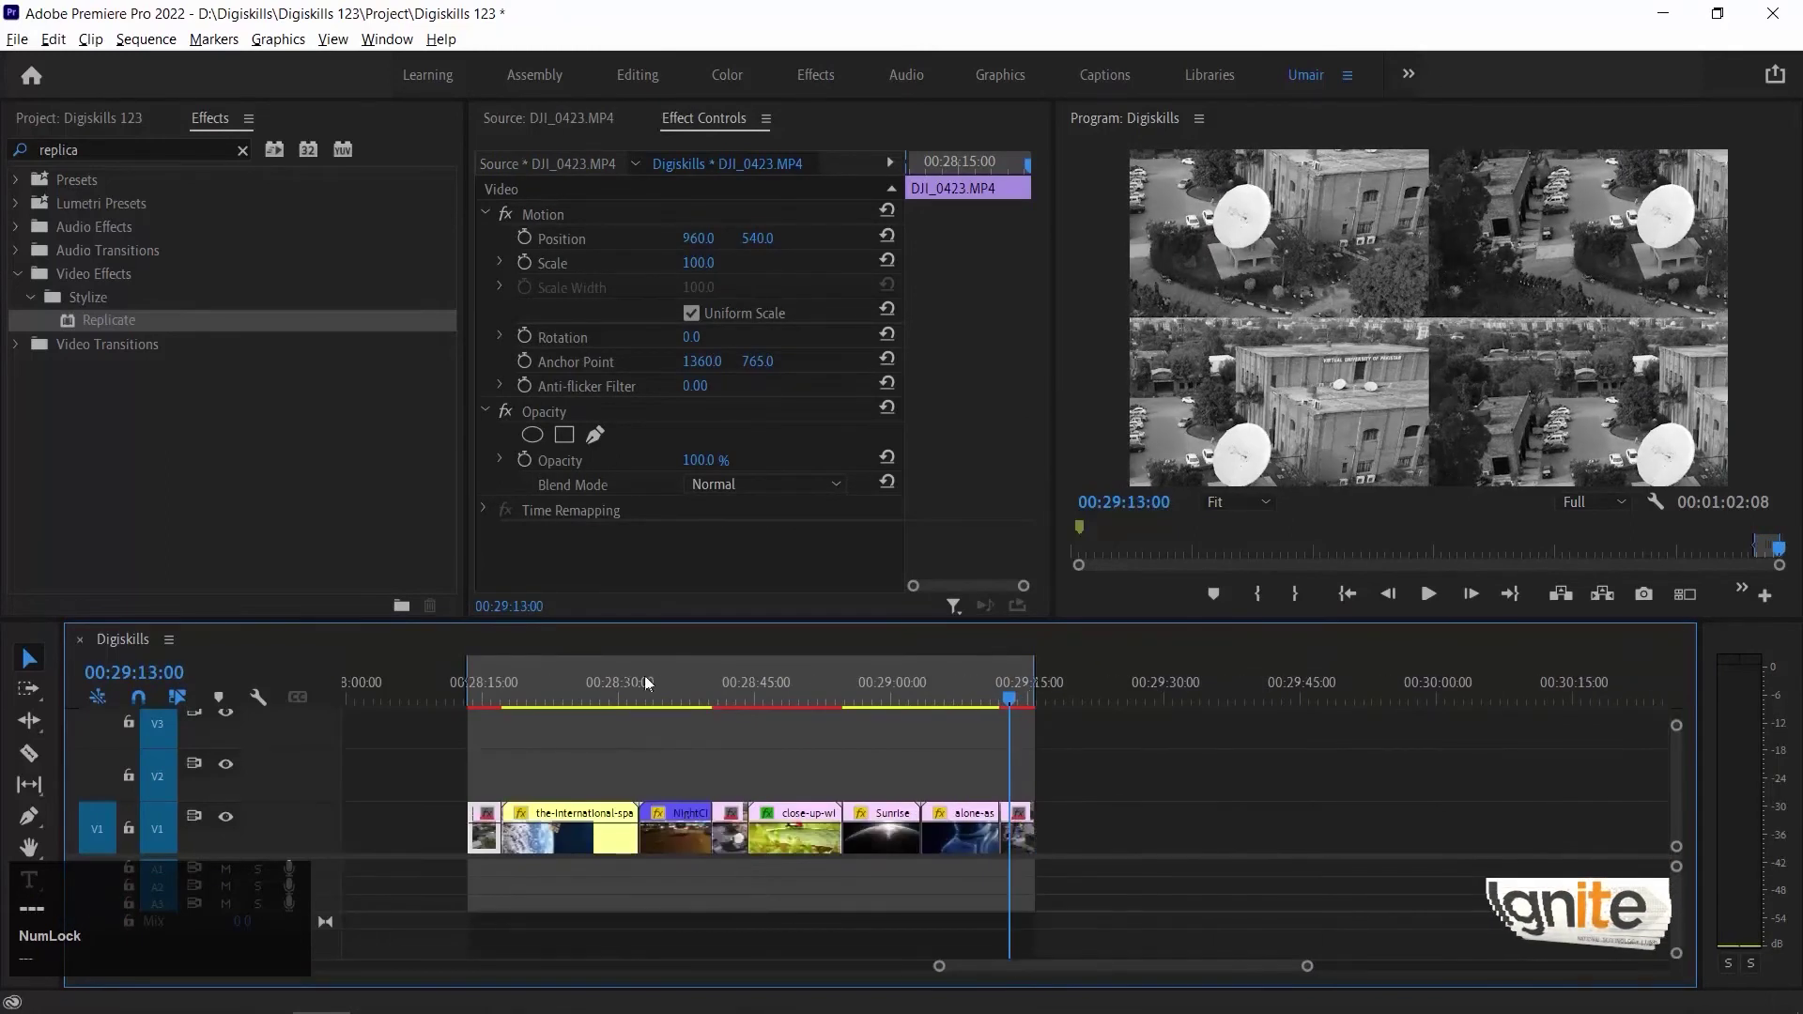
pyautogui.click(482, 686)
pyautogui.scroll(5, 1004, 843)
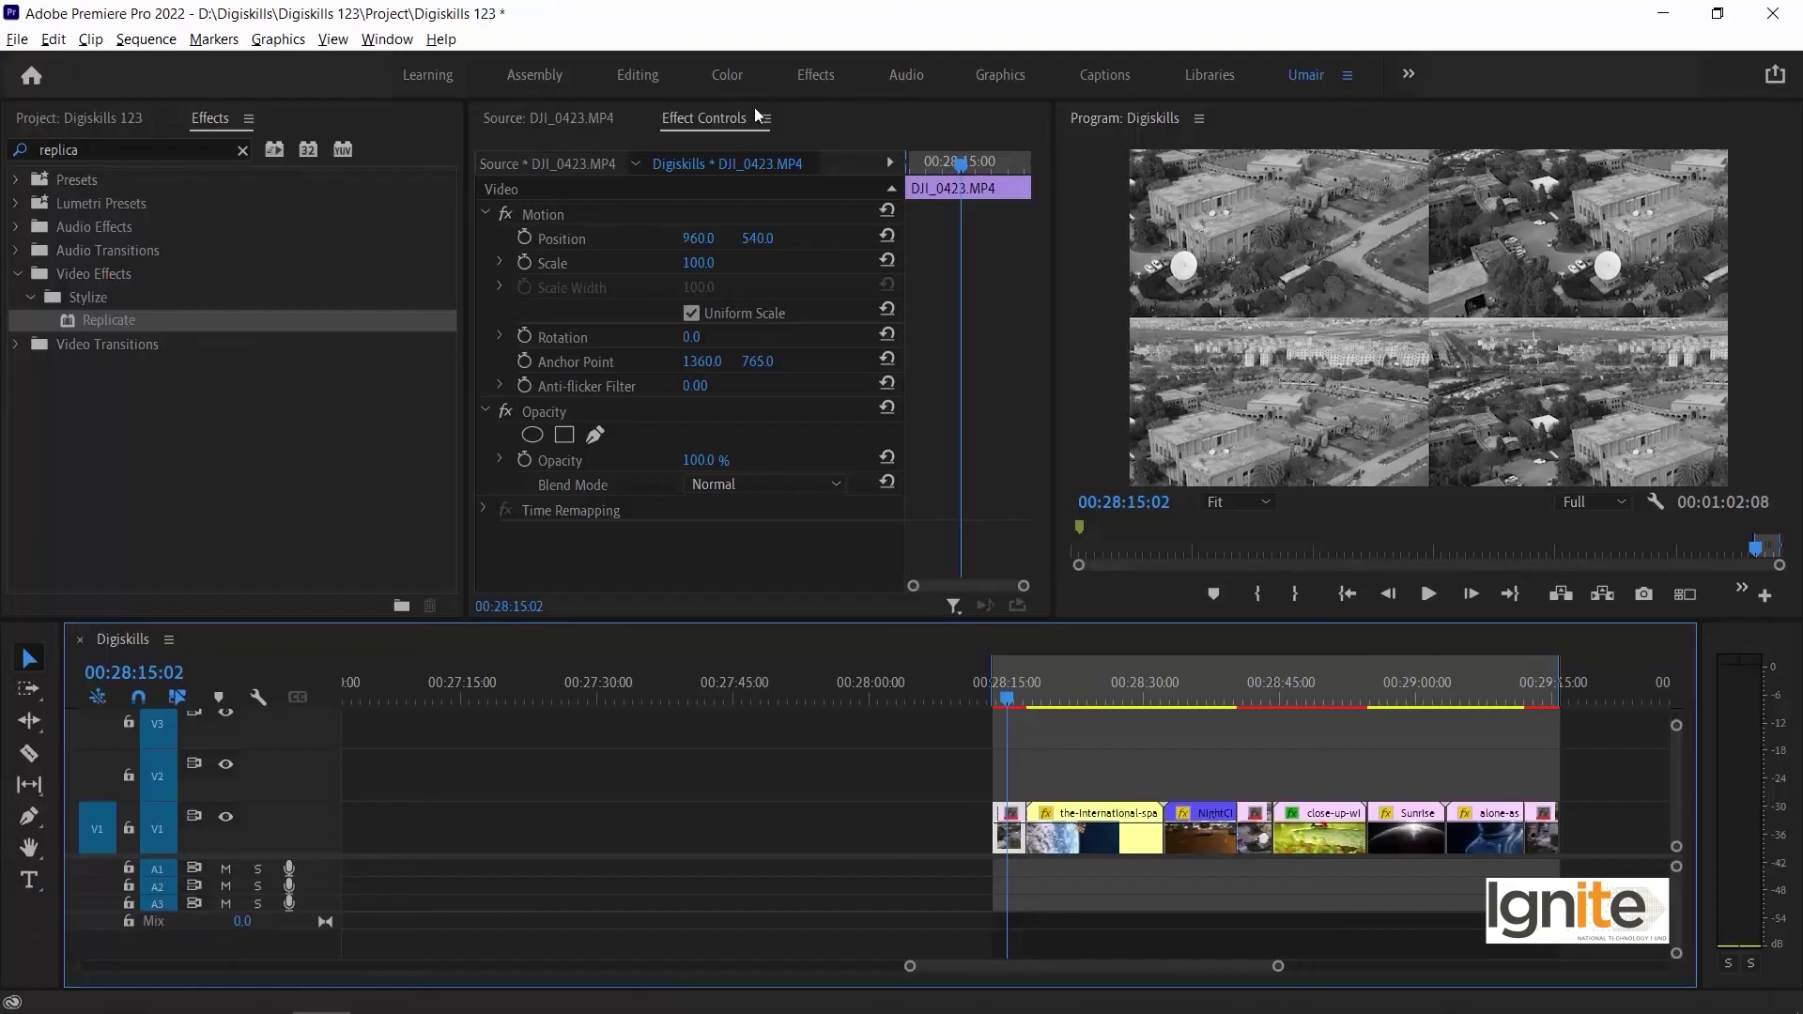
# Delete the Replicate and ProcAmp effects from the DJI_0423.MP4 source clip.
pyautogui.click(507, 163)
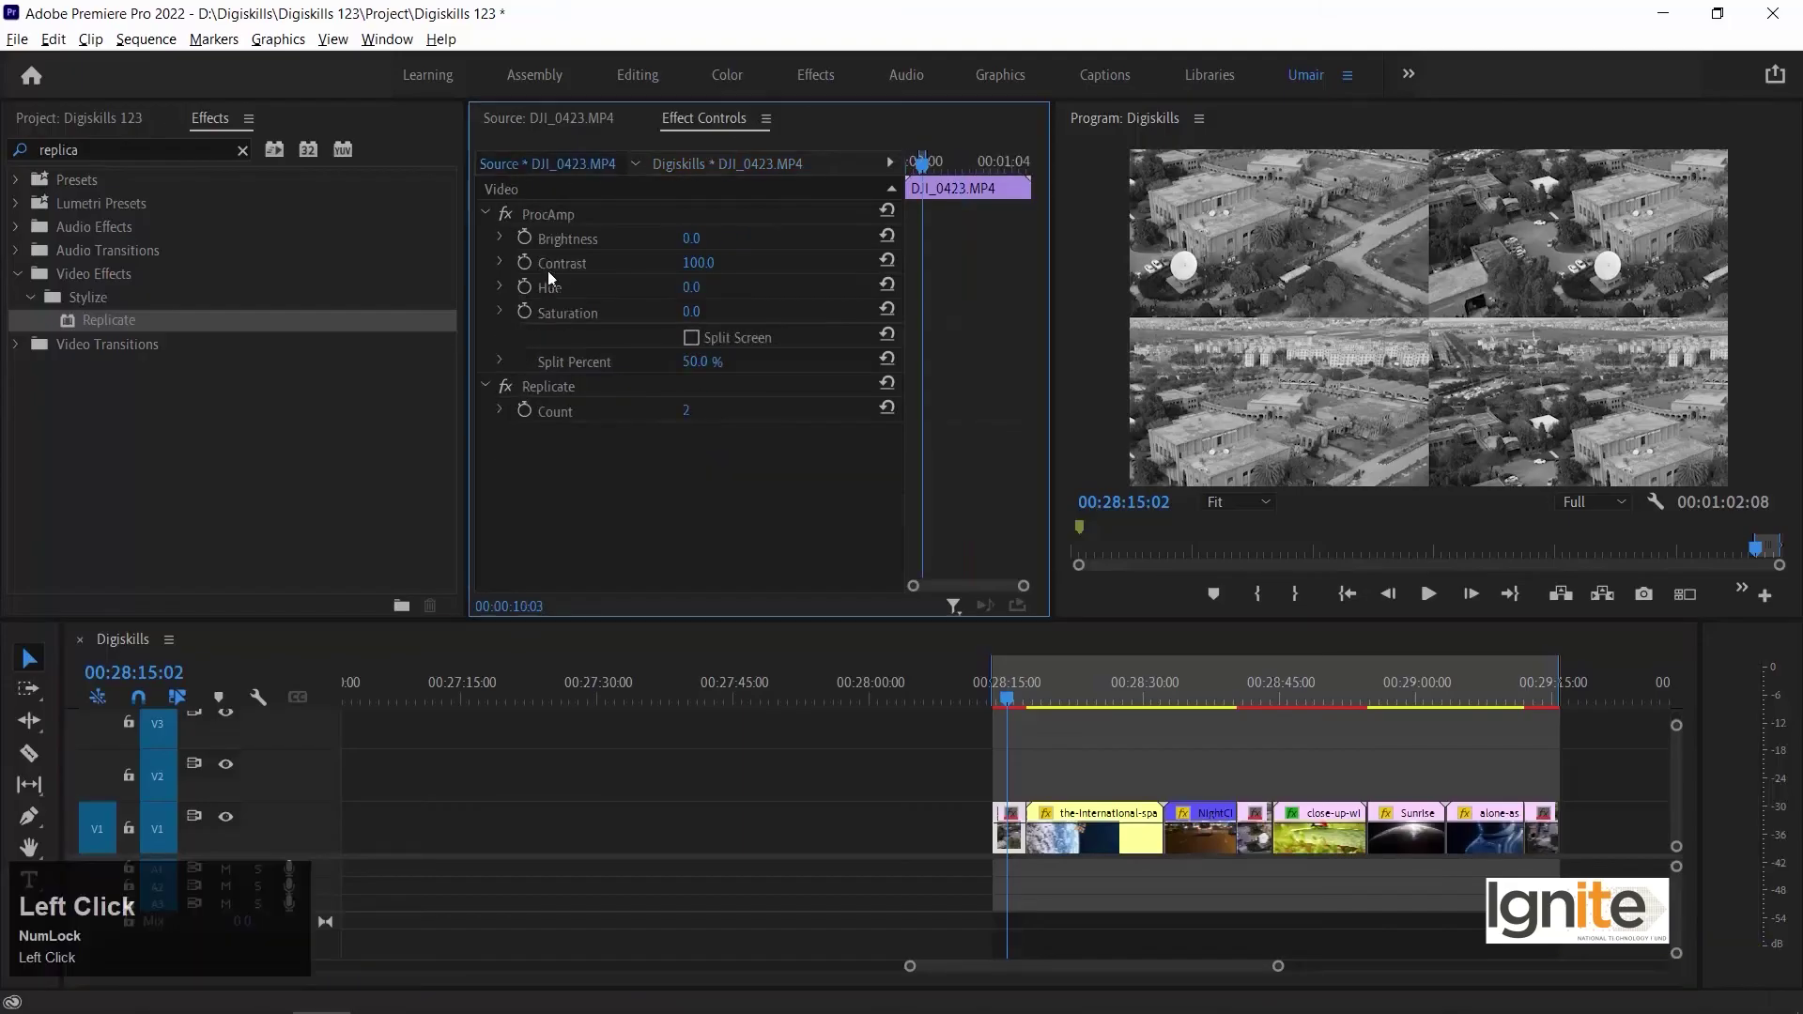
pyautogui.click(554, 383)
pyautogui.press('Delete')
pyautogui.click(567, 213)
pyautogui.press('Delete')
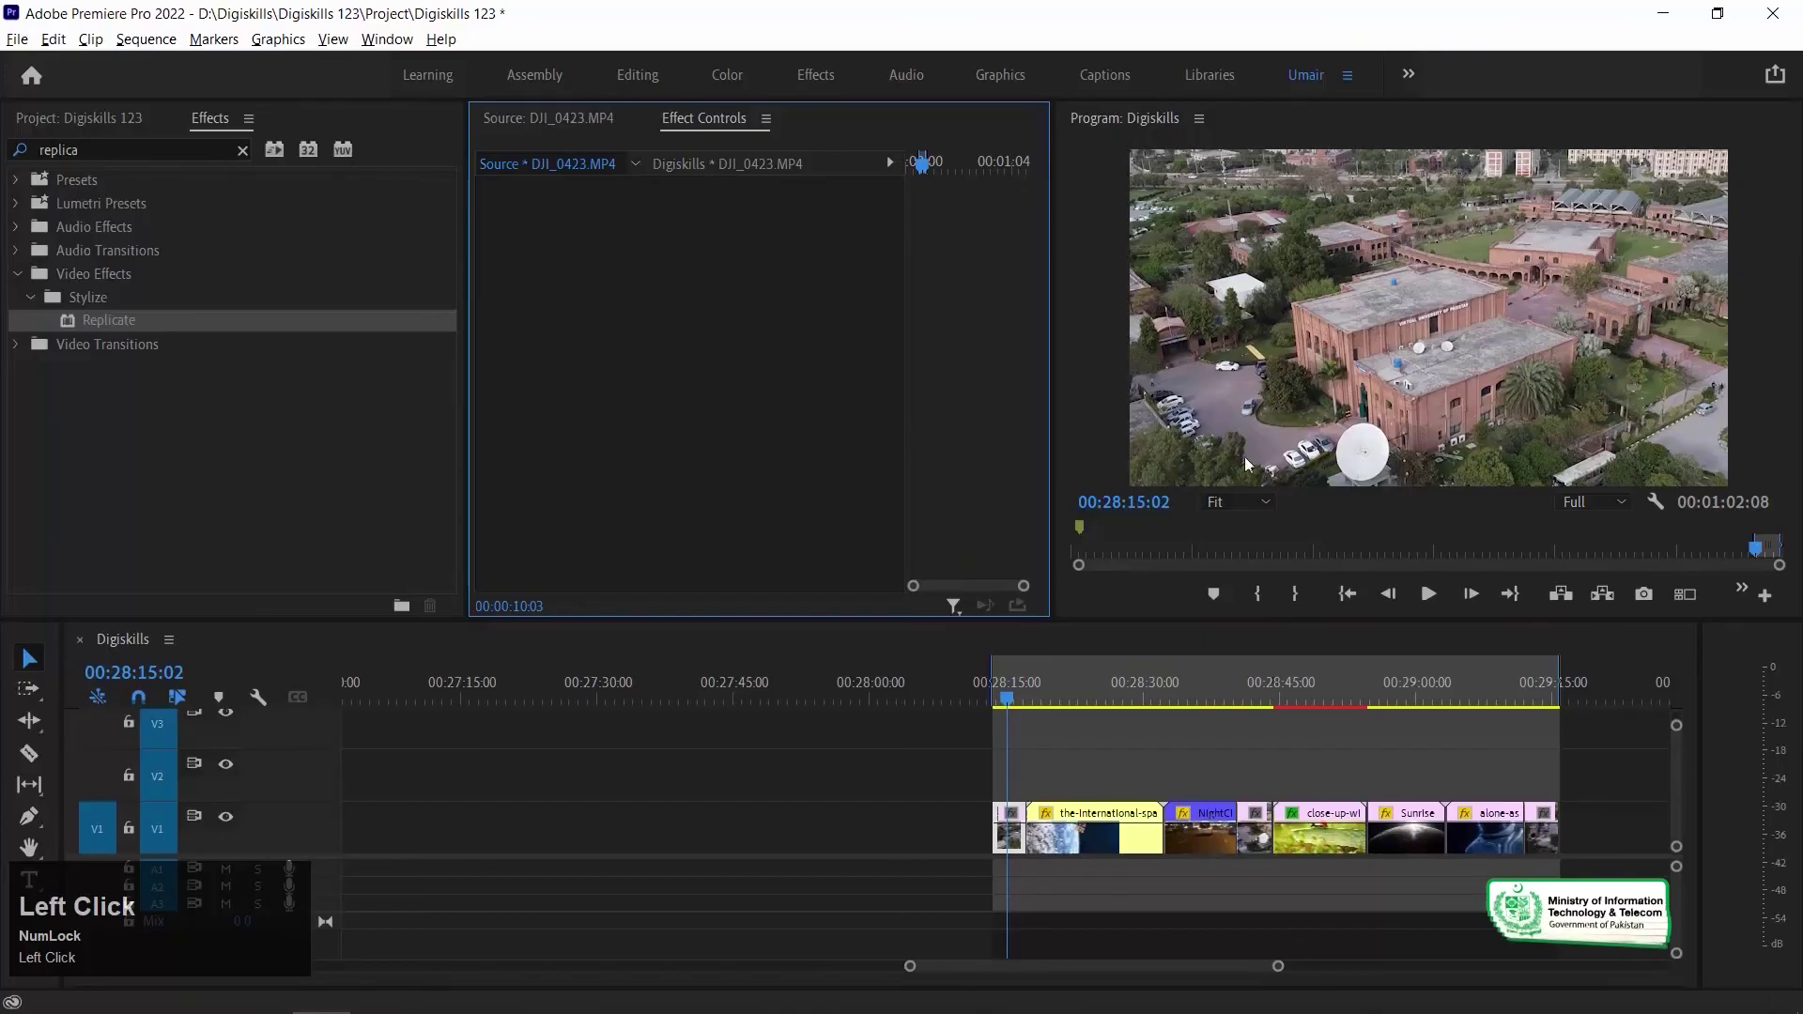
# Check the second drone clip without the source effects, and undo the deletion of ProcAmp and Replicate.
pyautogui.moveTo(1272, 689)
pyautogui.mouseDown()
pyautogui.moveTo(1253, 691)
pyautogui.moveTo(1267, 679)
pyautogui.mouseUp()
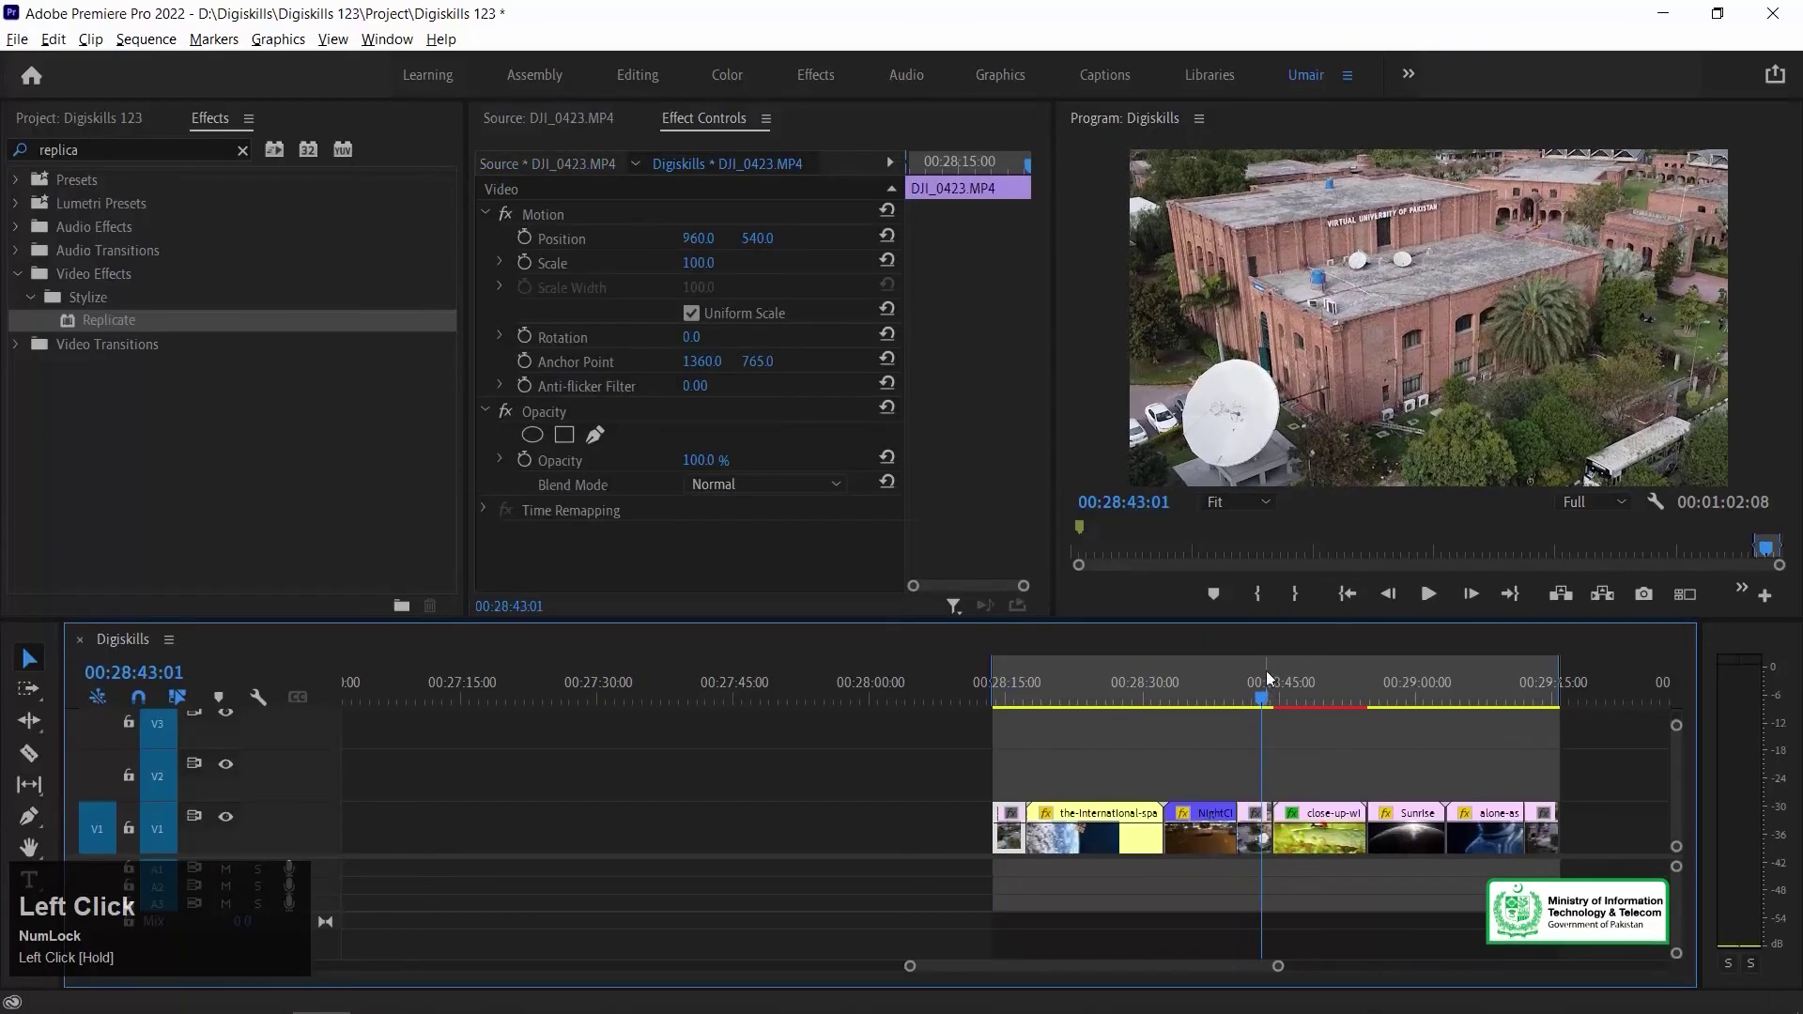
pyautogui.hotkey('ctrl', 'z')
pyautogui.hotkey('ctrl', 'z')
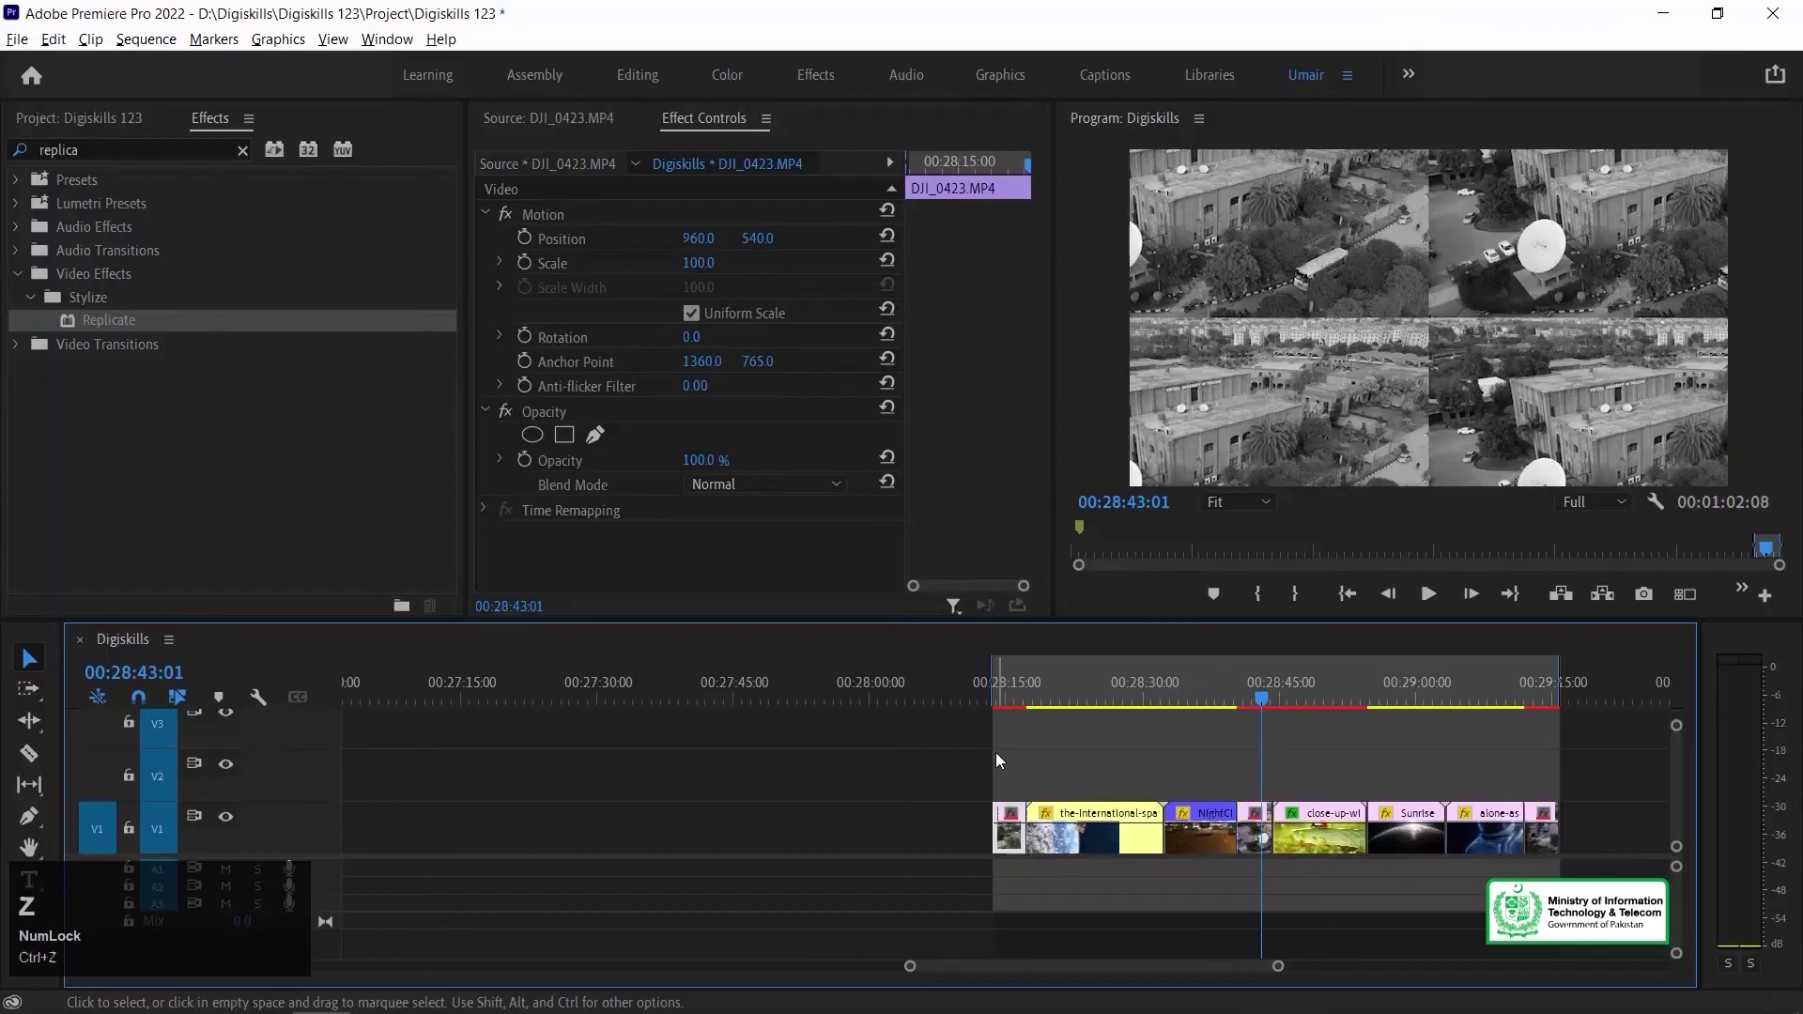
# Open the Remove Attributes options for the first DJI_0423.MP4 clip in the sequence.
pyautogui.click(996, 752)
pyautogui.rightClick(1003, 843)
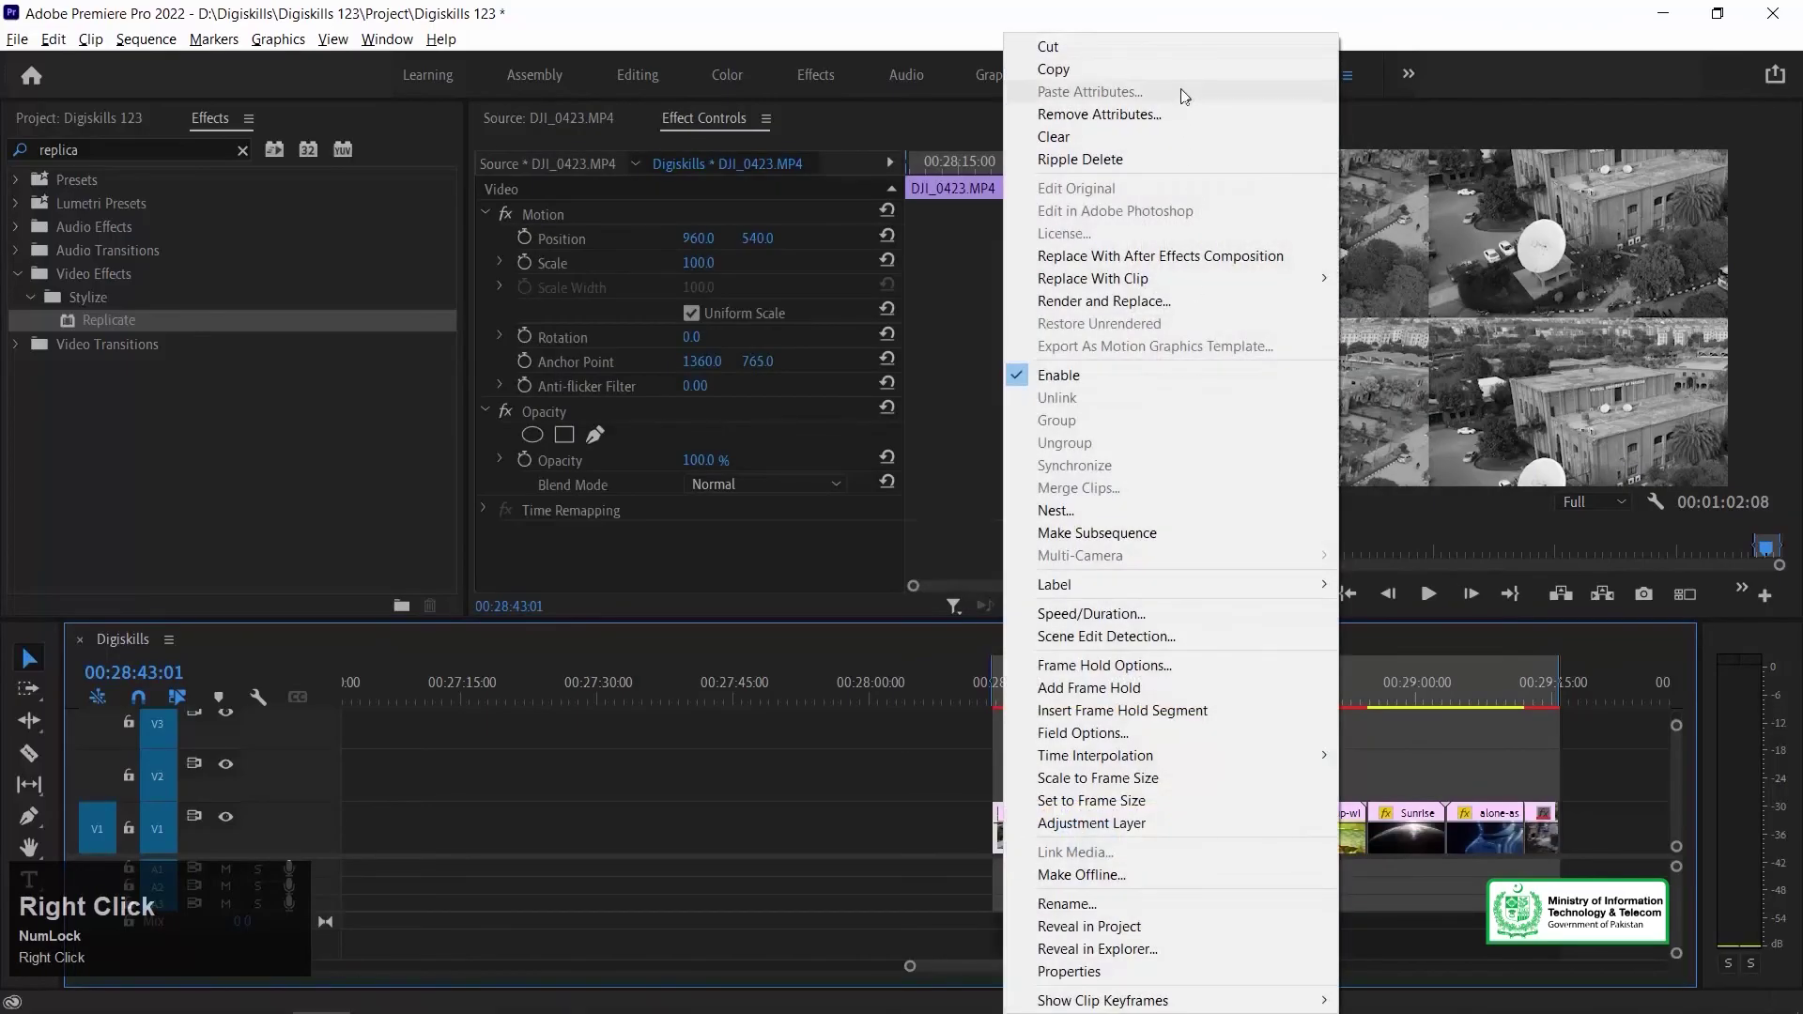
pyautogui.click(1180, 114)
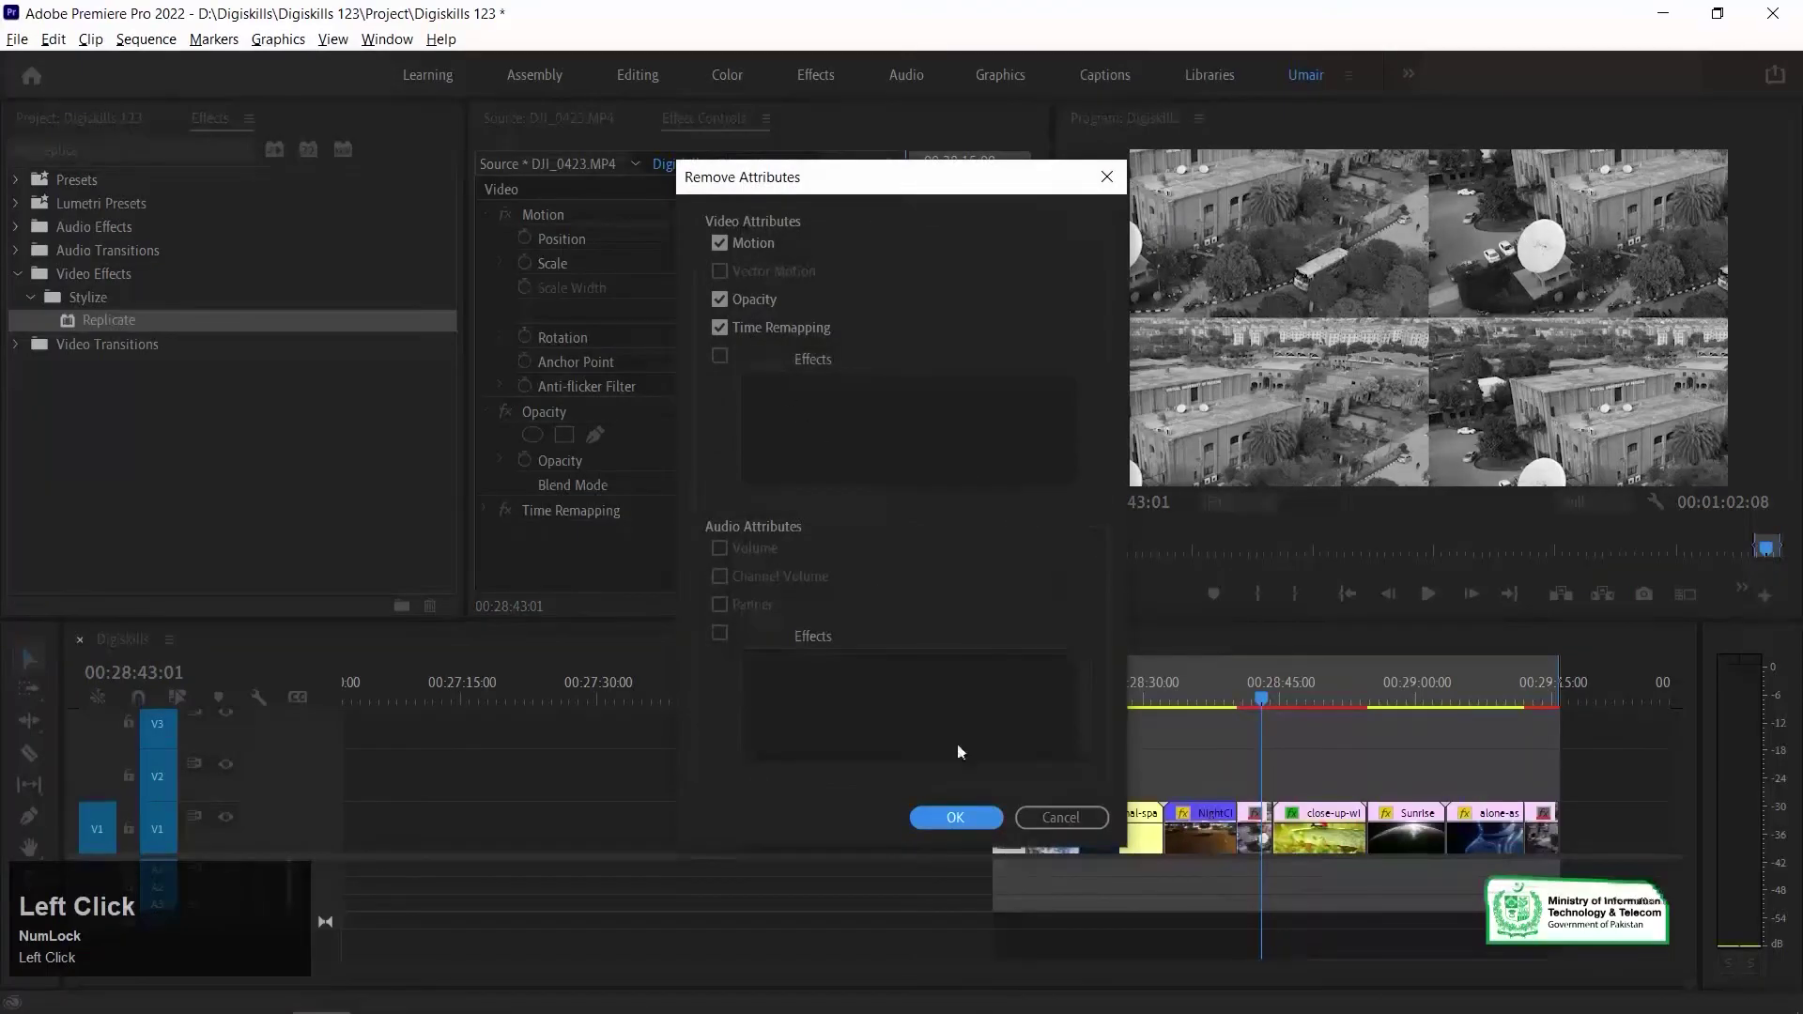